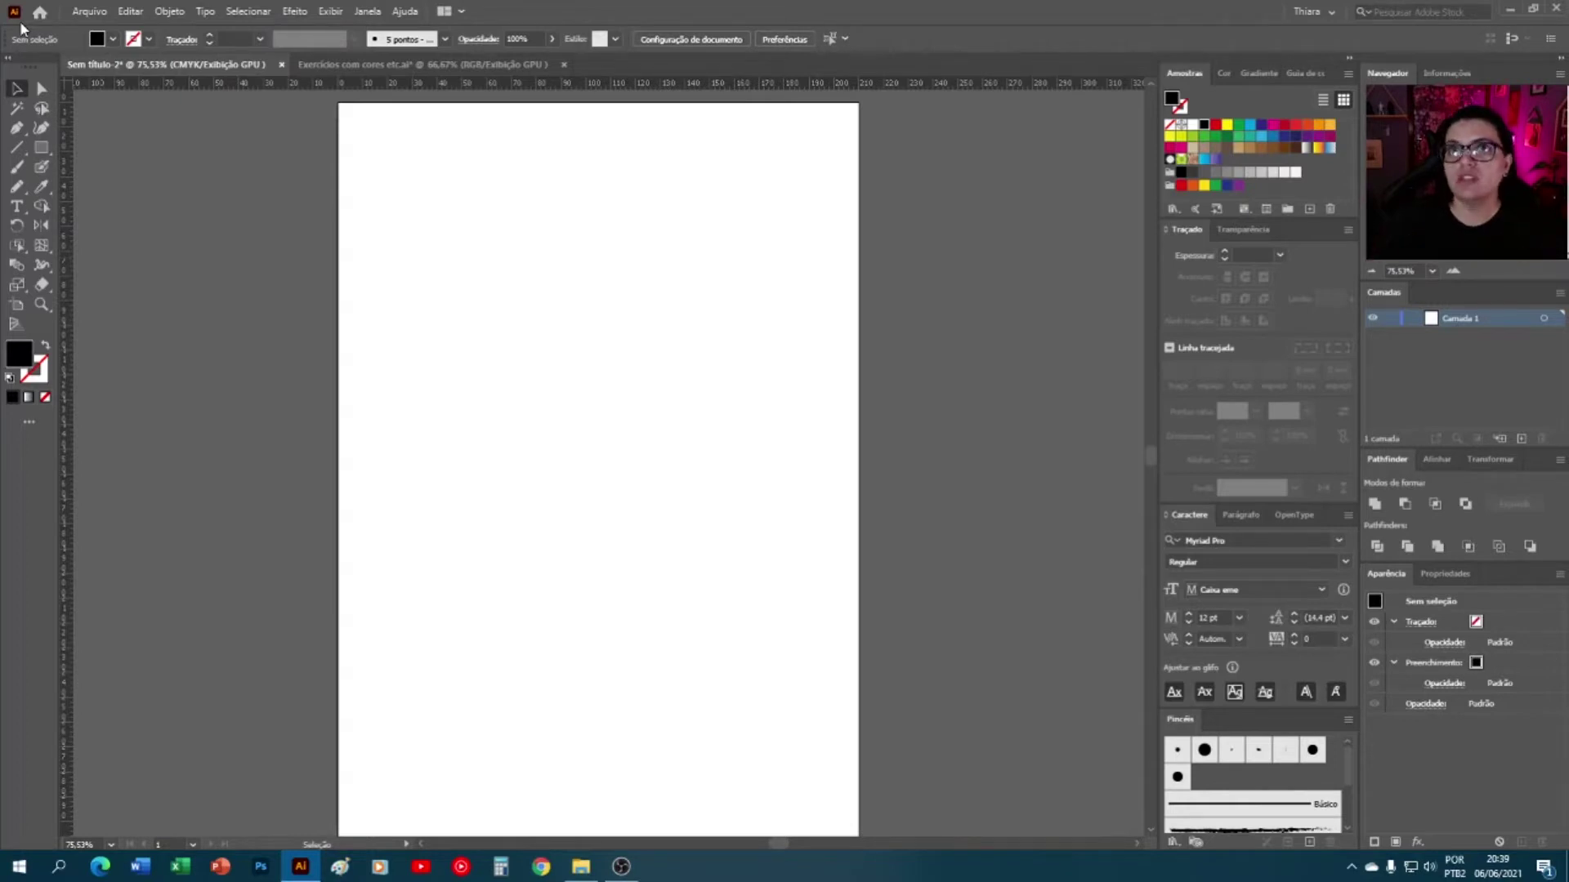
- Show the colour spectrum instead of the swatches and enlarge its display area
left_click(1222, 74)
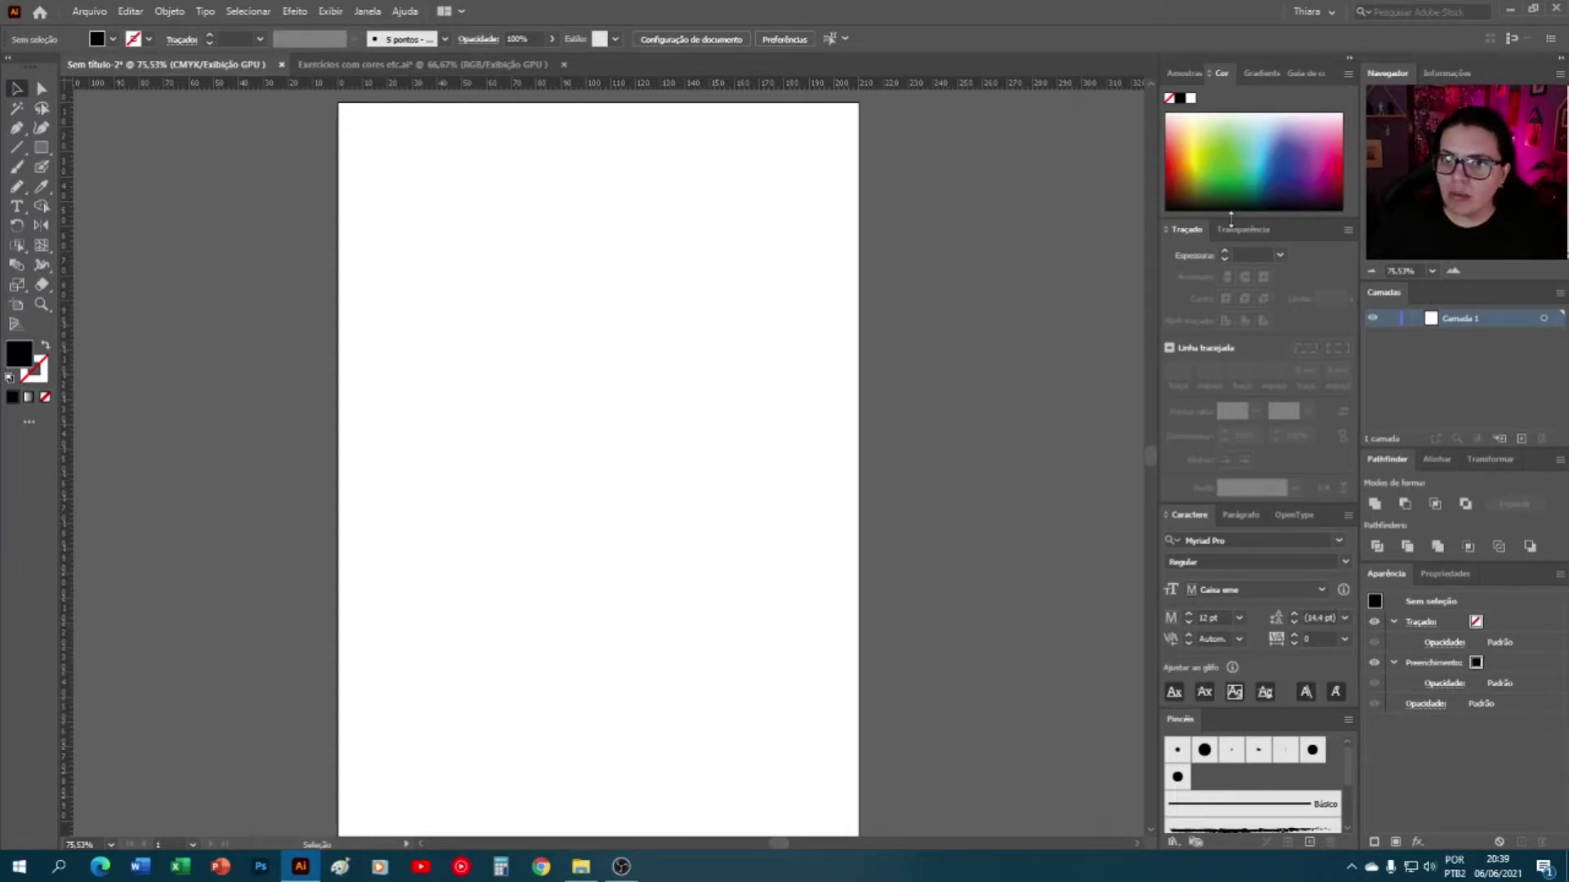
left_click_drag(1232, 219, 1232, 246)
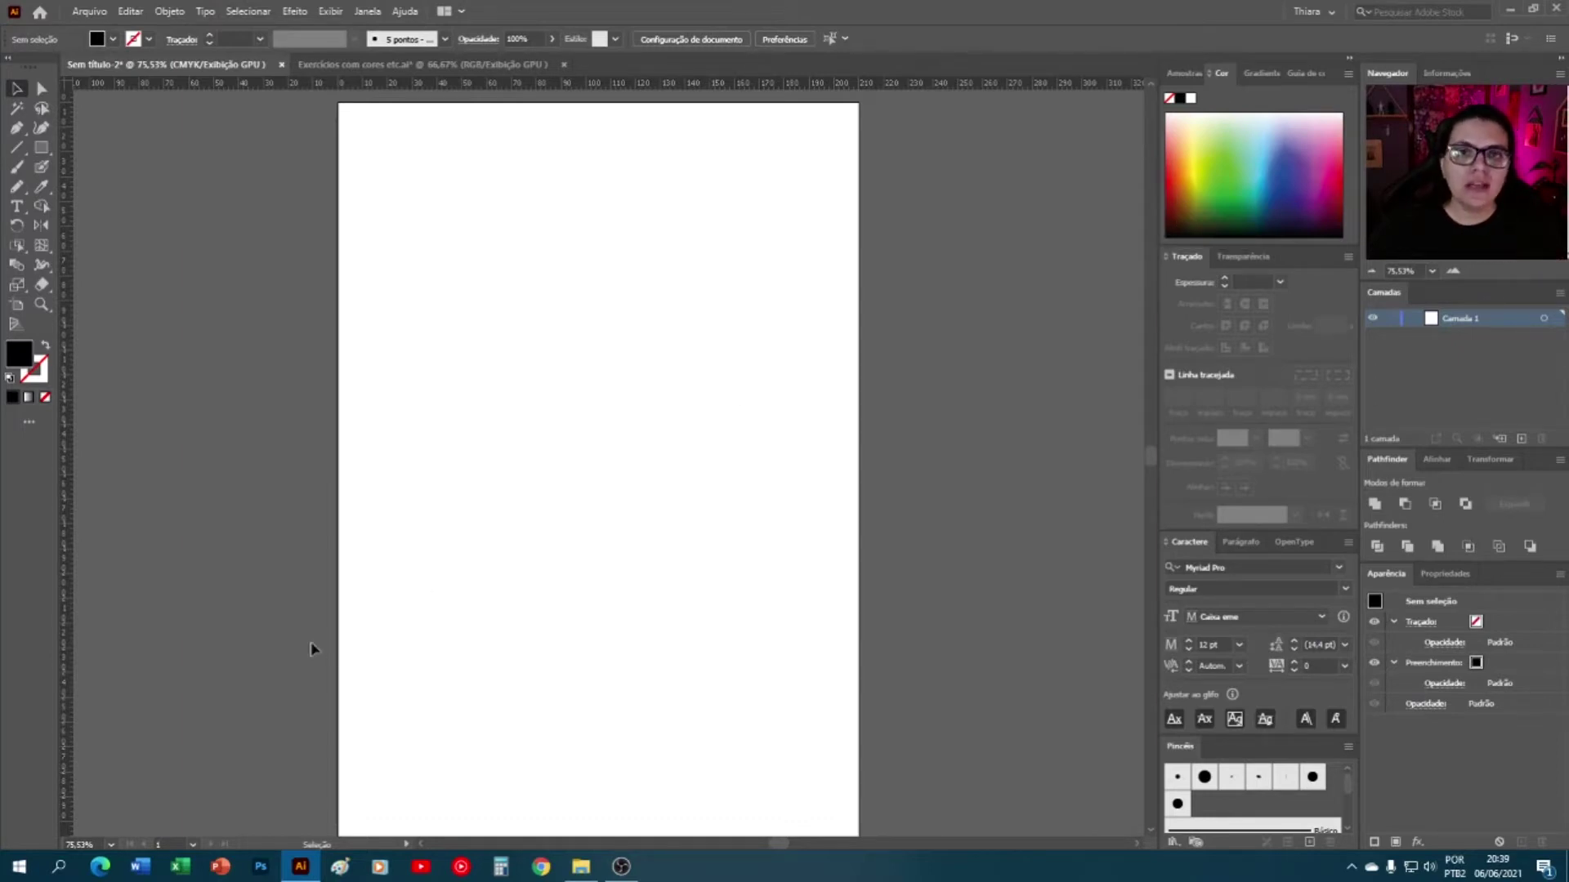
- Try out yellow-green, bright red, pale pink and dark red shades for the fill in the colour picker without applying any
double_click(17, 359)
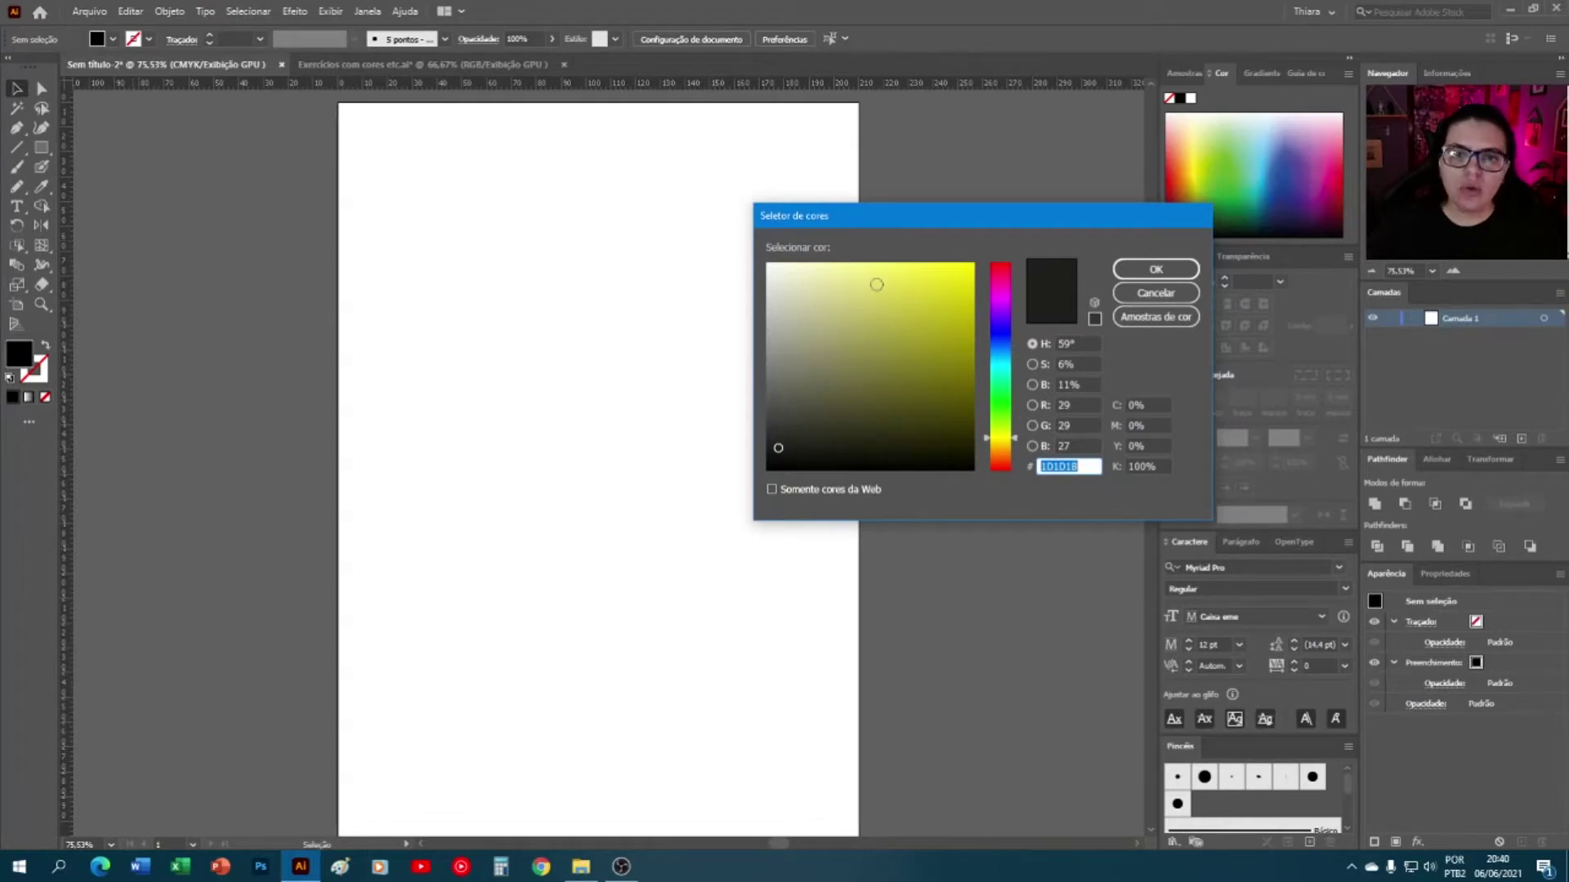
left_click_drag(928, 343, 922, 328)
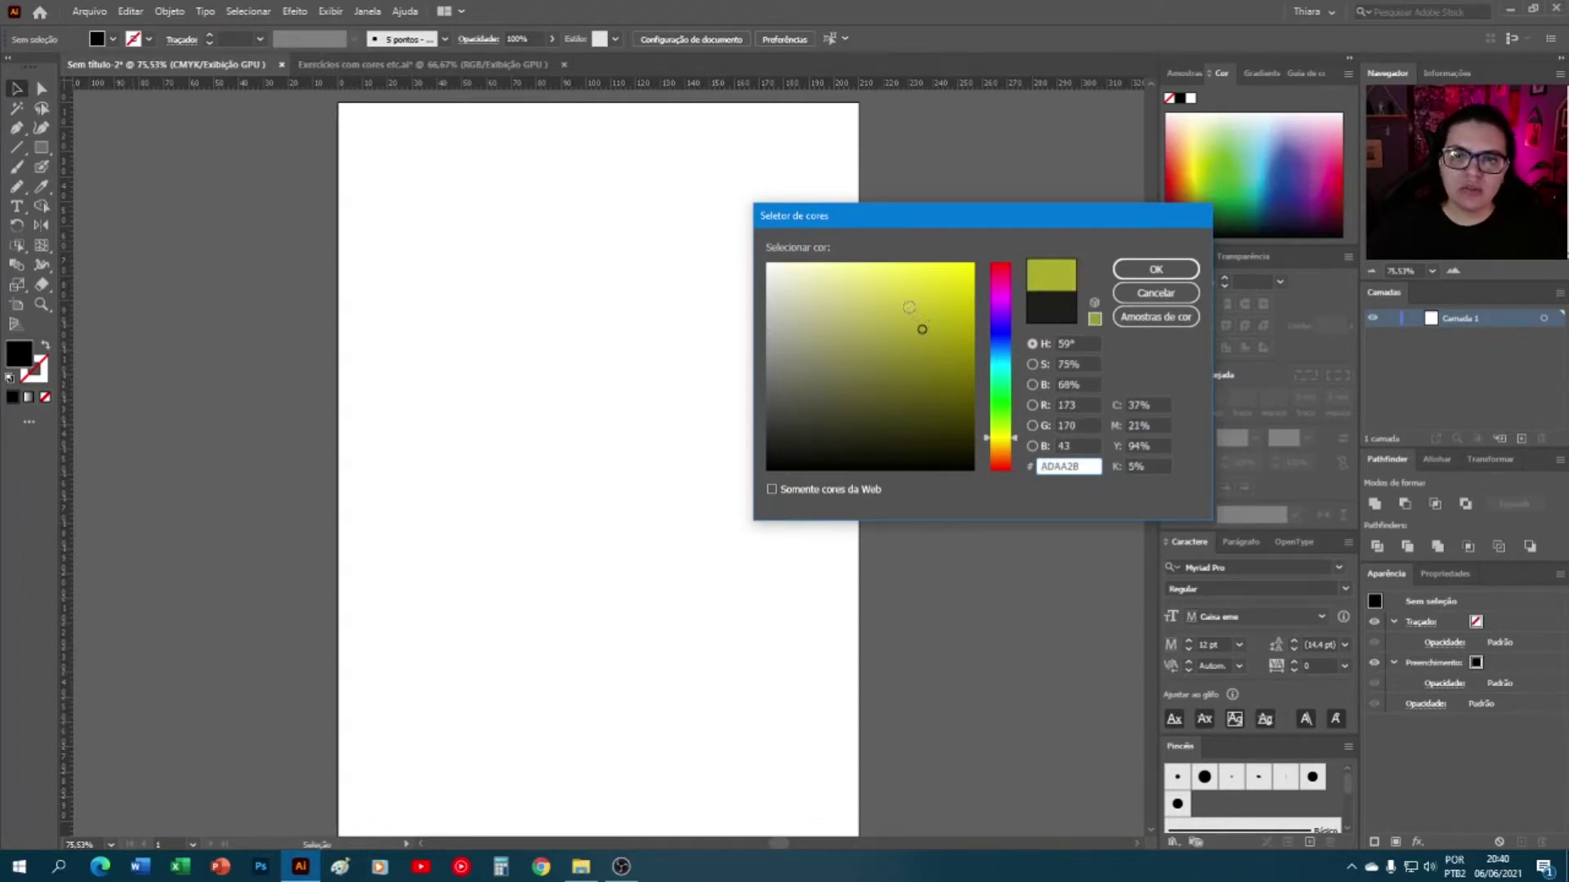
left_click(908, 308)
left_click(848, 304)
left_click_drag(998, 275, 1002, 250)
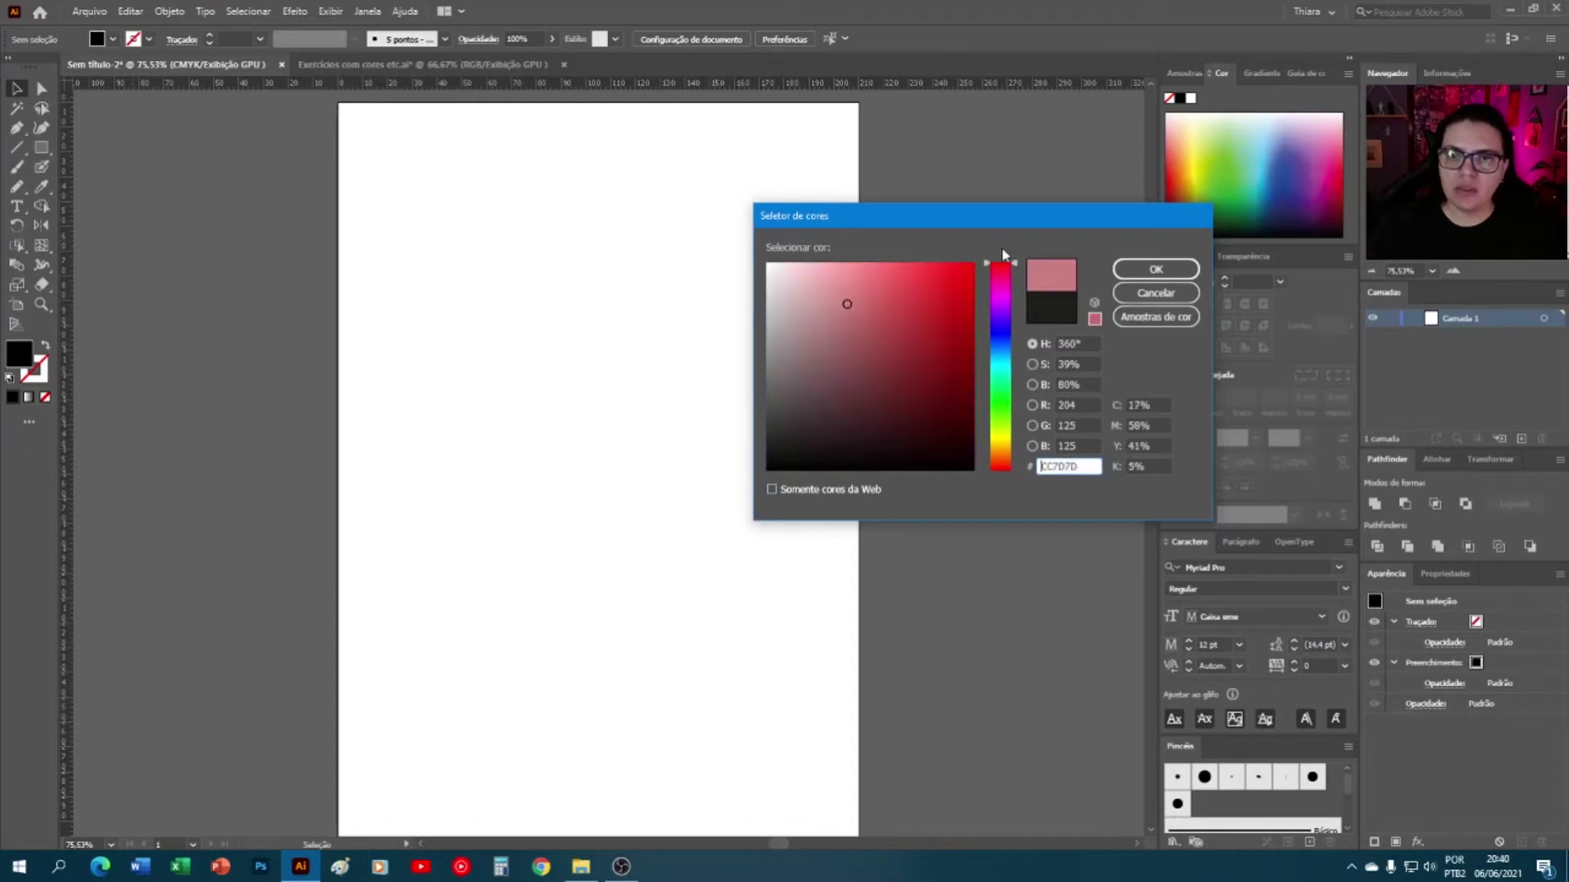
left_click(921, 292)
left_click(923, 328)
left_click_drag(943, 343, 978, 255)
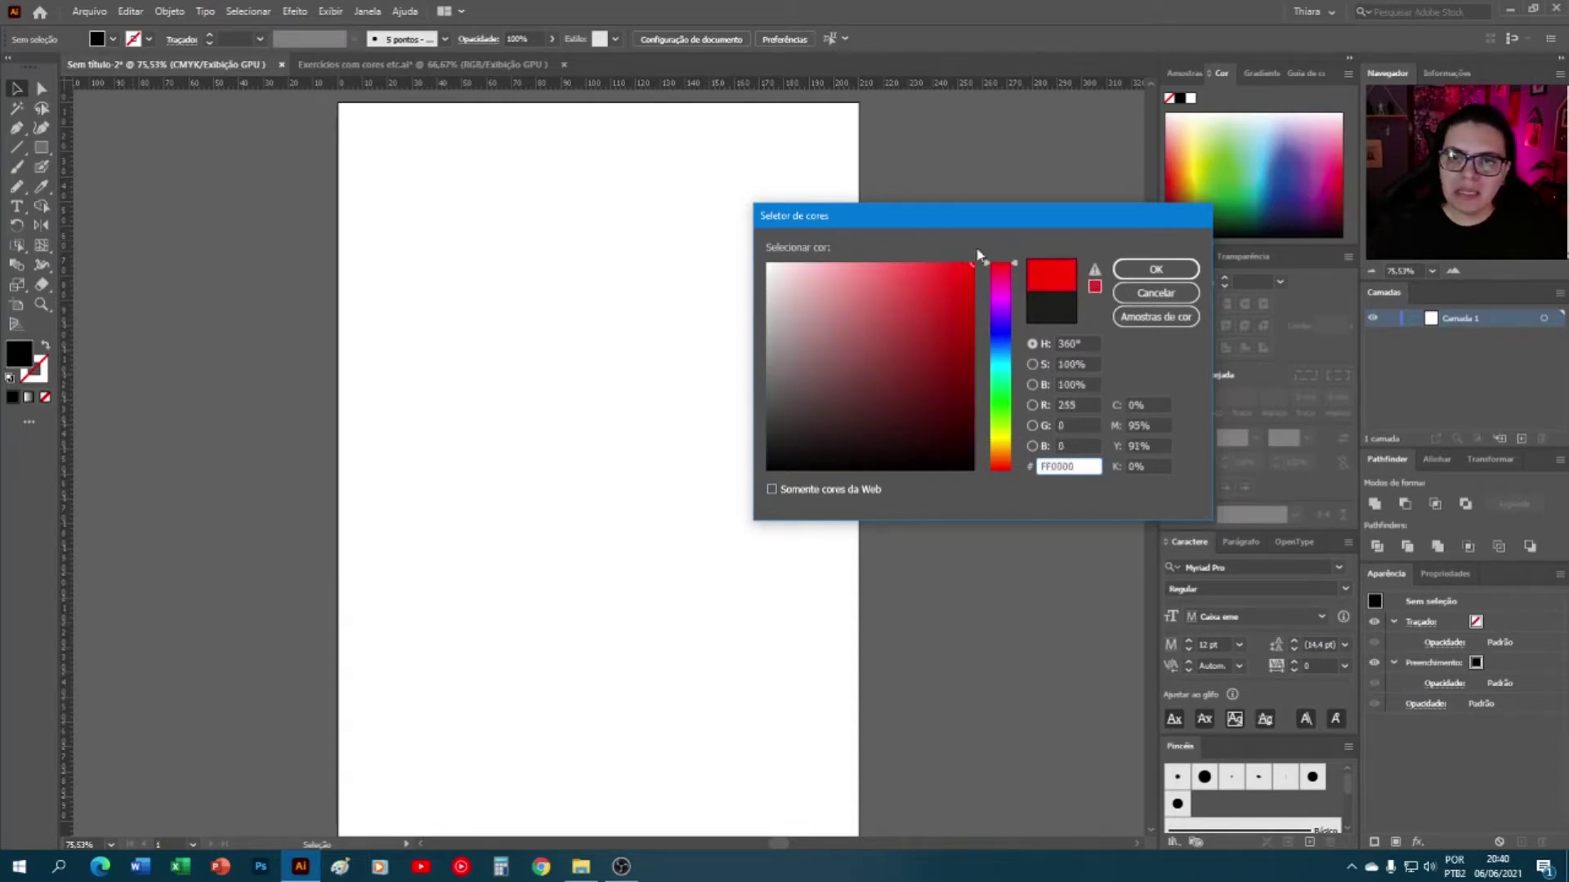
left_click(953, 262)
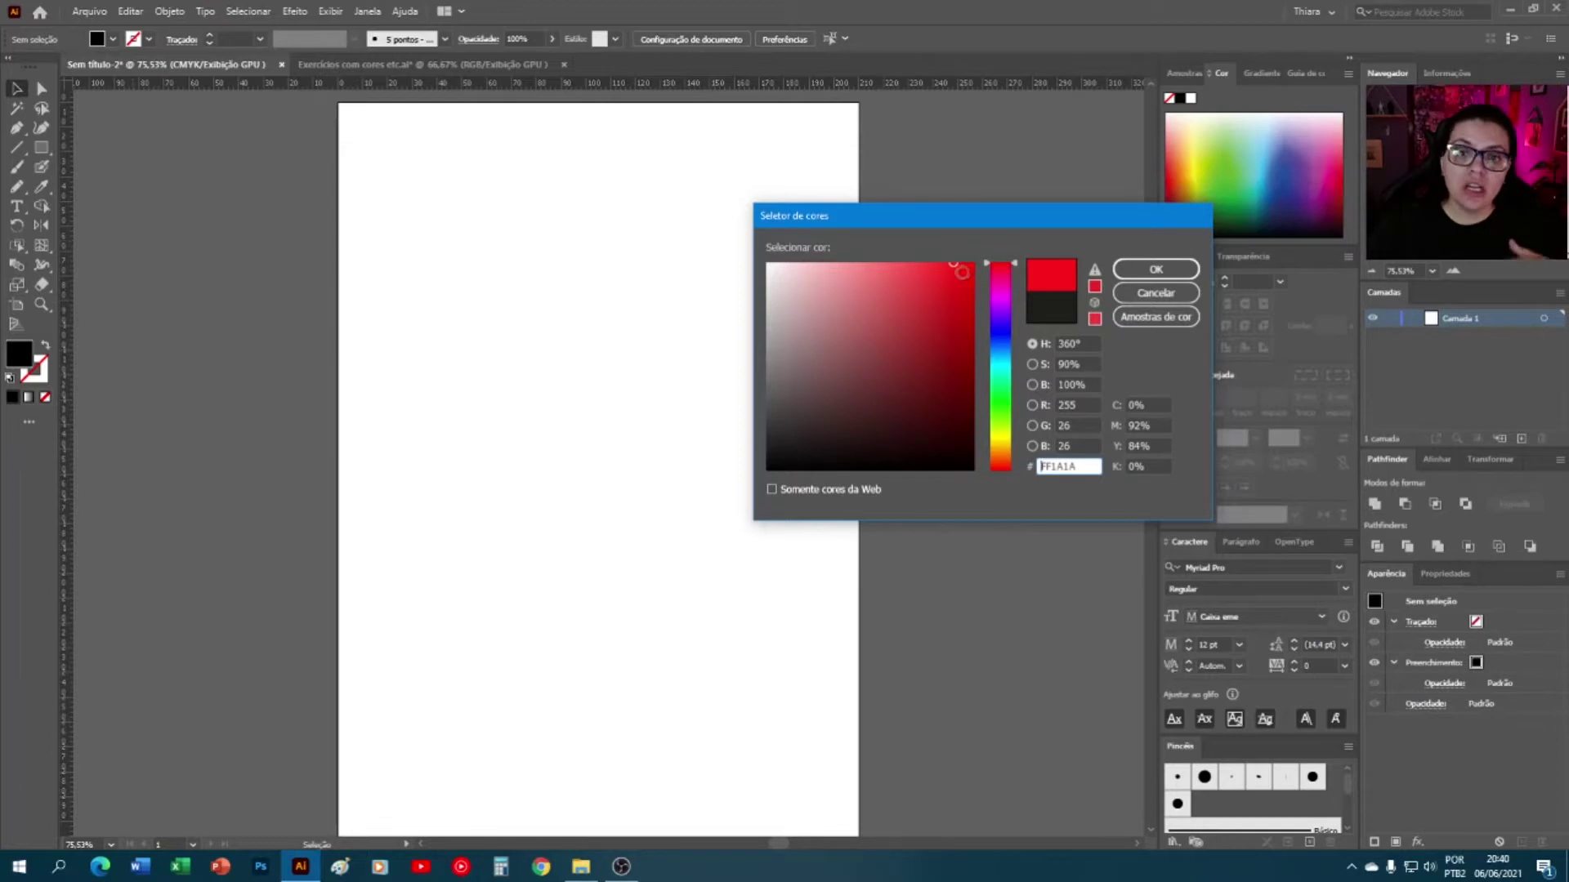
left_click_drag(971, 262, 978, 248)
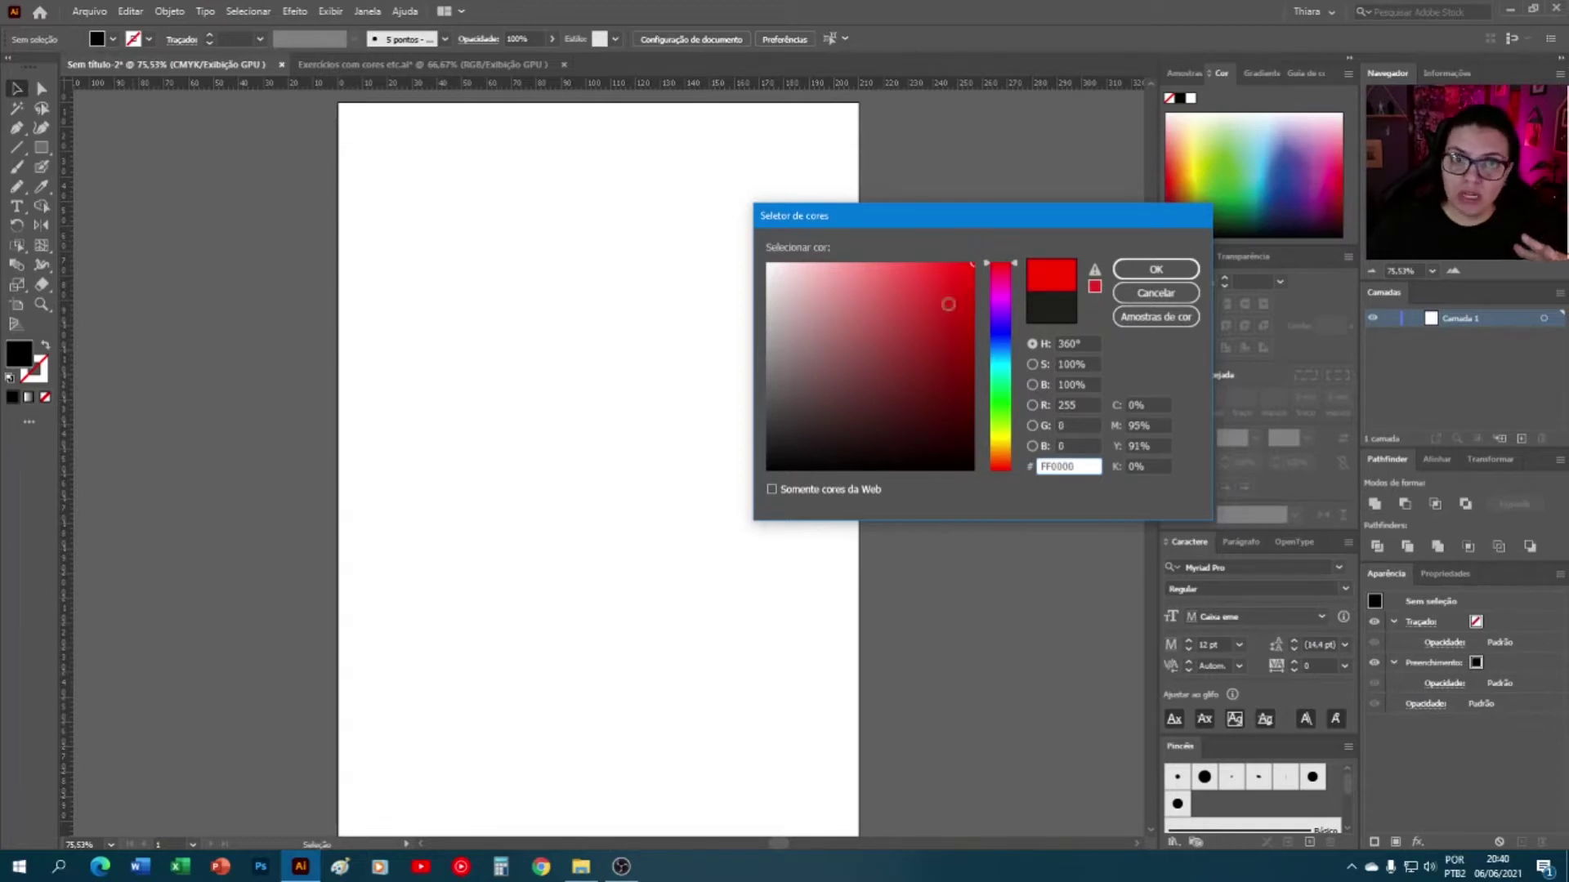
mouse_move(942, 298)
left_mouse_down()
mouse_move(926, 301)
mouse_move(941, 358)
mouse_move(944, 306)
mouse_move(903, 292)
mouse_move(908, 315)
mouse_move(941, 296)
left_mouse_up()
left_click(934, 346)
left_click(939, 386)
left_click(928, 340)
mouse_move(916, 313)
left_mouse_down()
mouse_move(834, 287)
mouse_move(790, 294)
left_mouse_up()
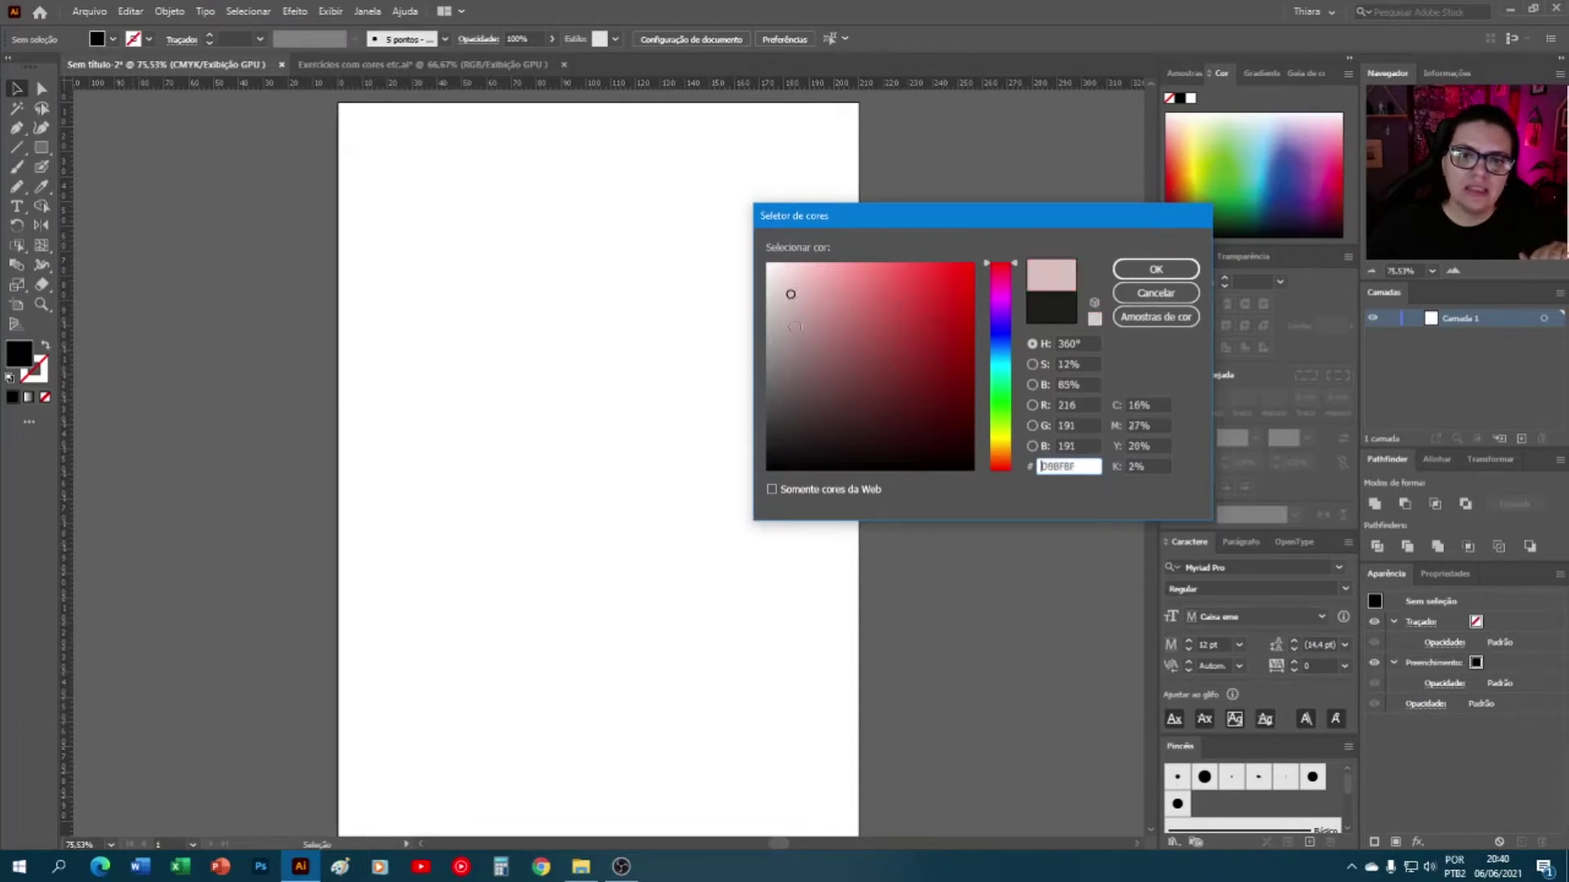
mouse_move(815, 361)
left_mouse_down()
mouse_move(803, 427)
mouse_move(872, 441)
mouse_move(830, 305)
mouse_move(915, 312)
left_mouse_up()
left_click(882, 393)
left_click(847, 336)
left_click(914, 369)
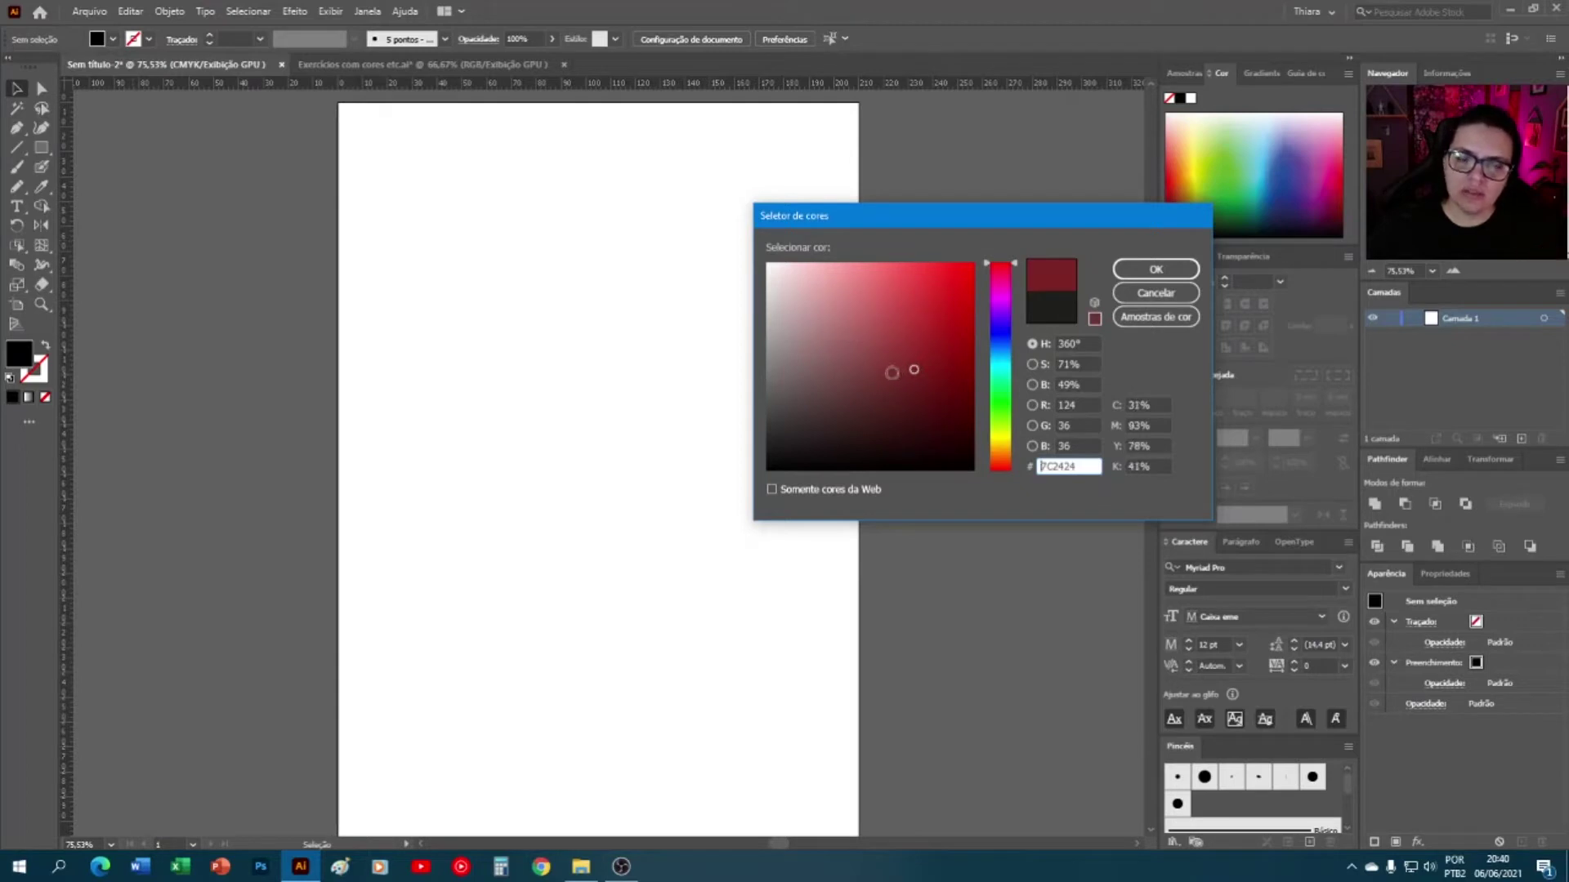
left_click(1163, 293)
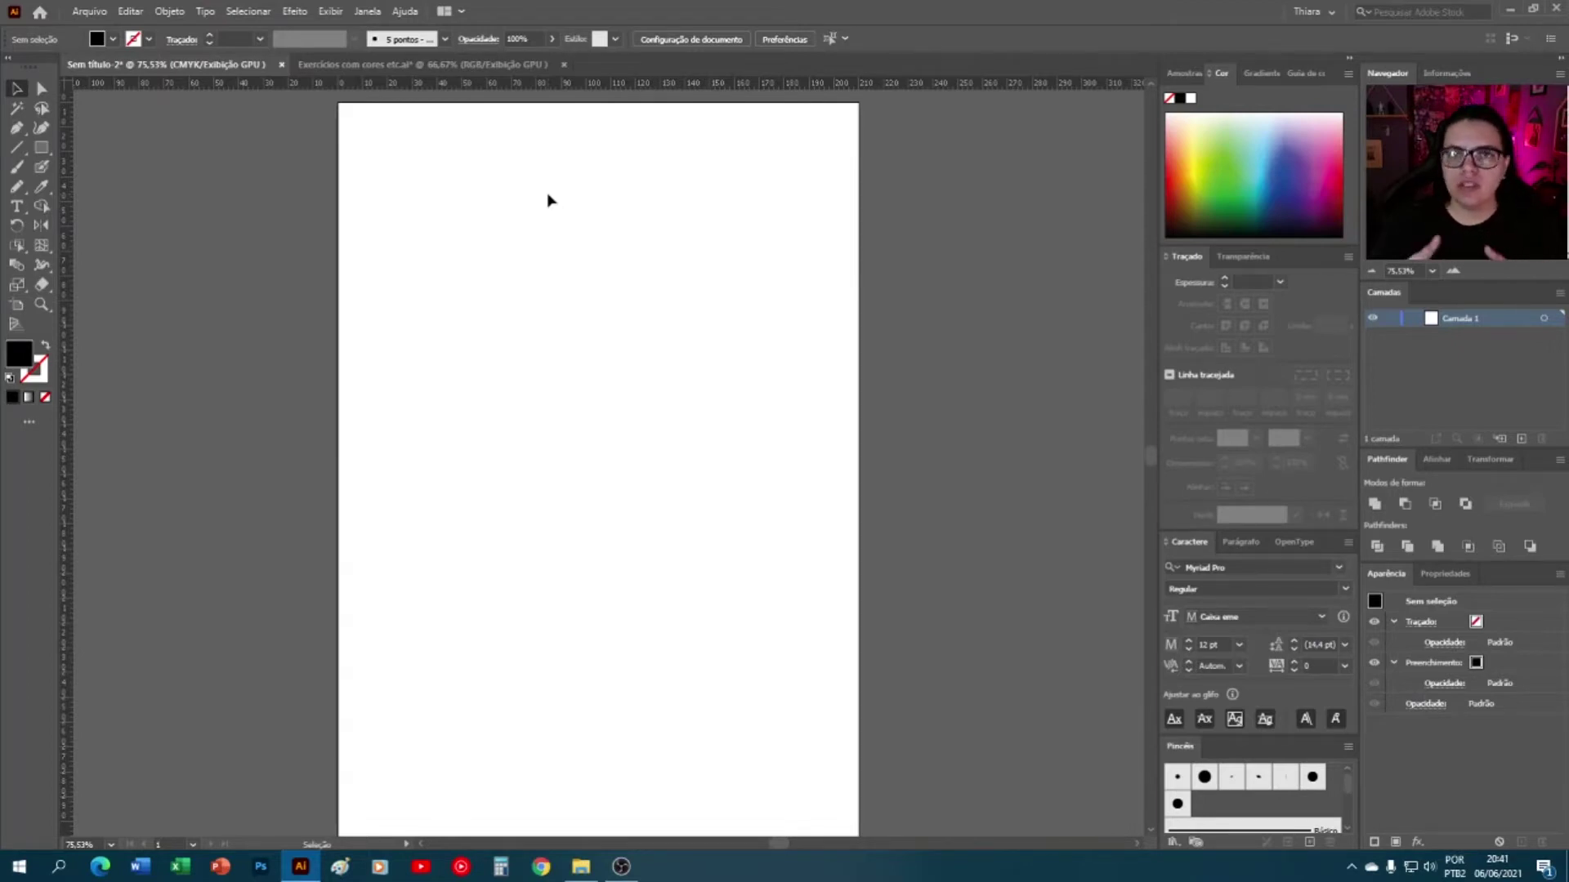
- Place the image Paleta de cores.jpg from the desktop near the artboard's upper-left corner, about 132 by 236 mm
left_click(85, 12)
left_click(159, 295)
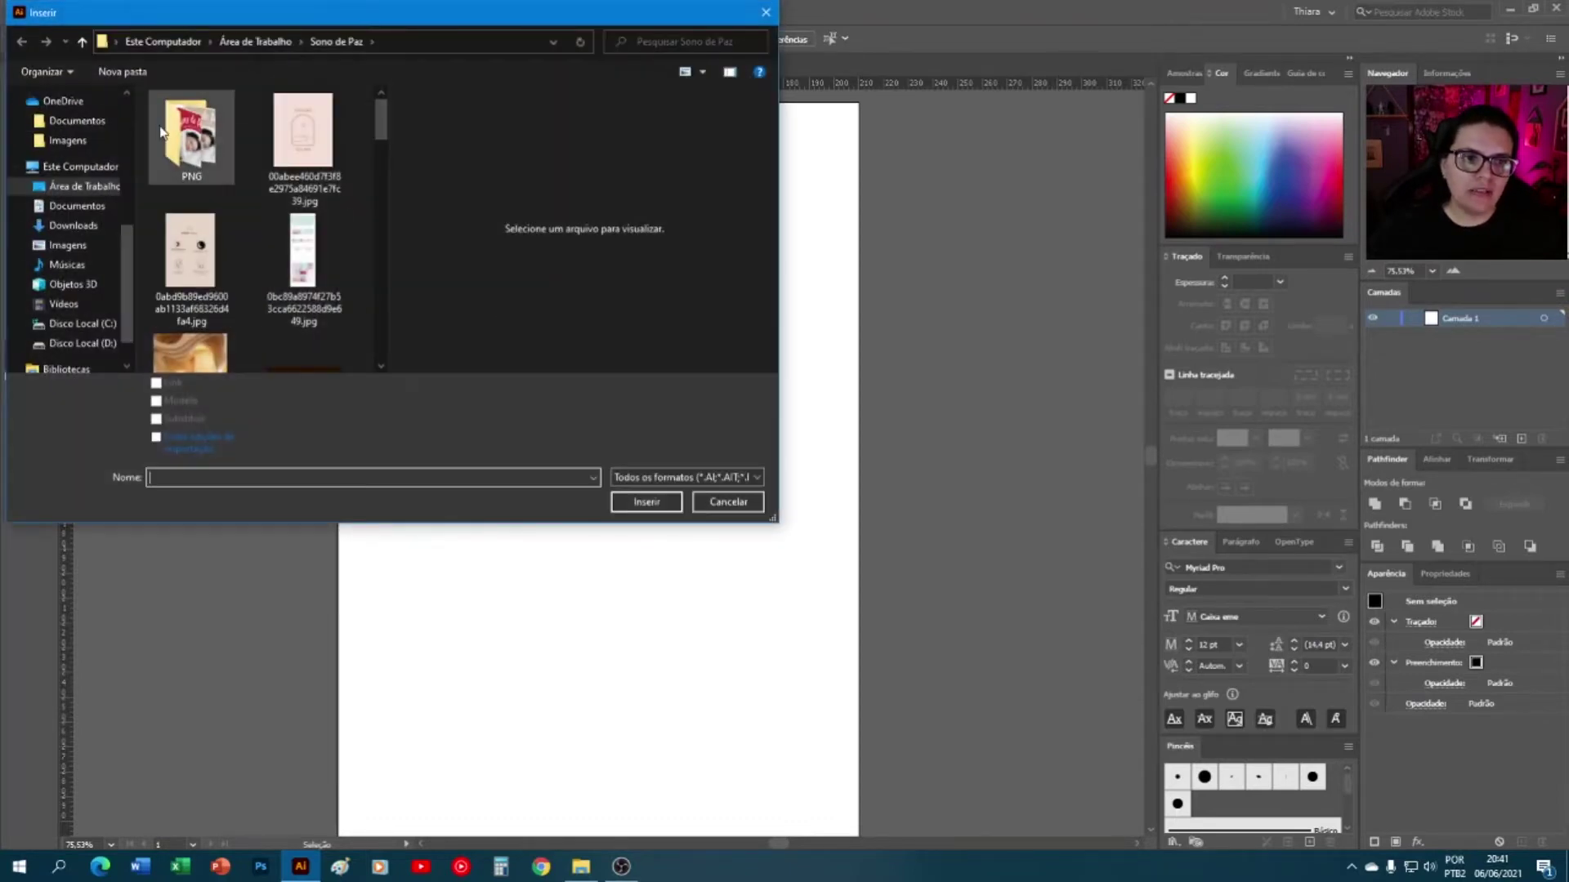
left_click(77, 187)
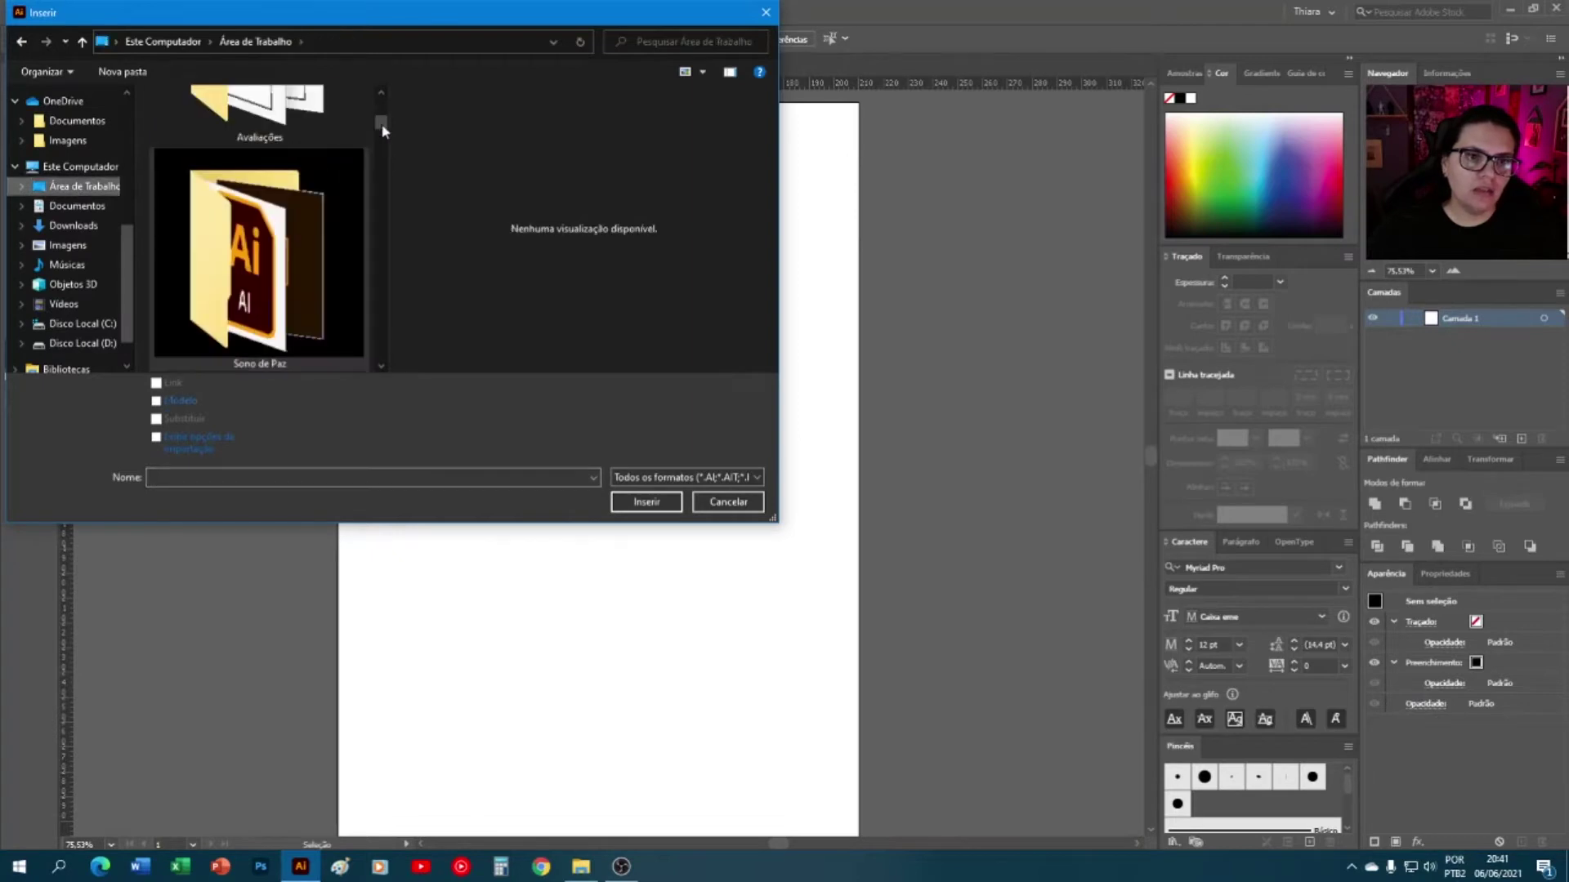
mouse_move(381, 125)
left_mouse_down()
mouse_move(393, 359)
mouse_move(378, 104)
mouse_move(376, 140)
left_mouse_up()
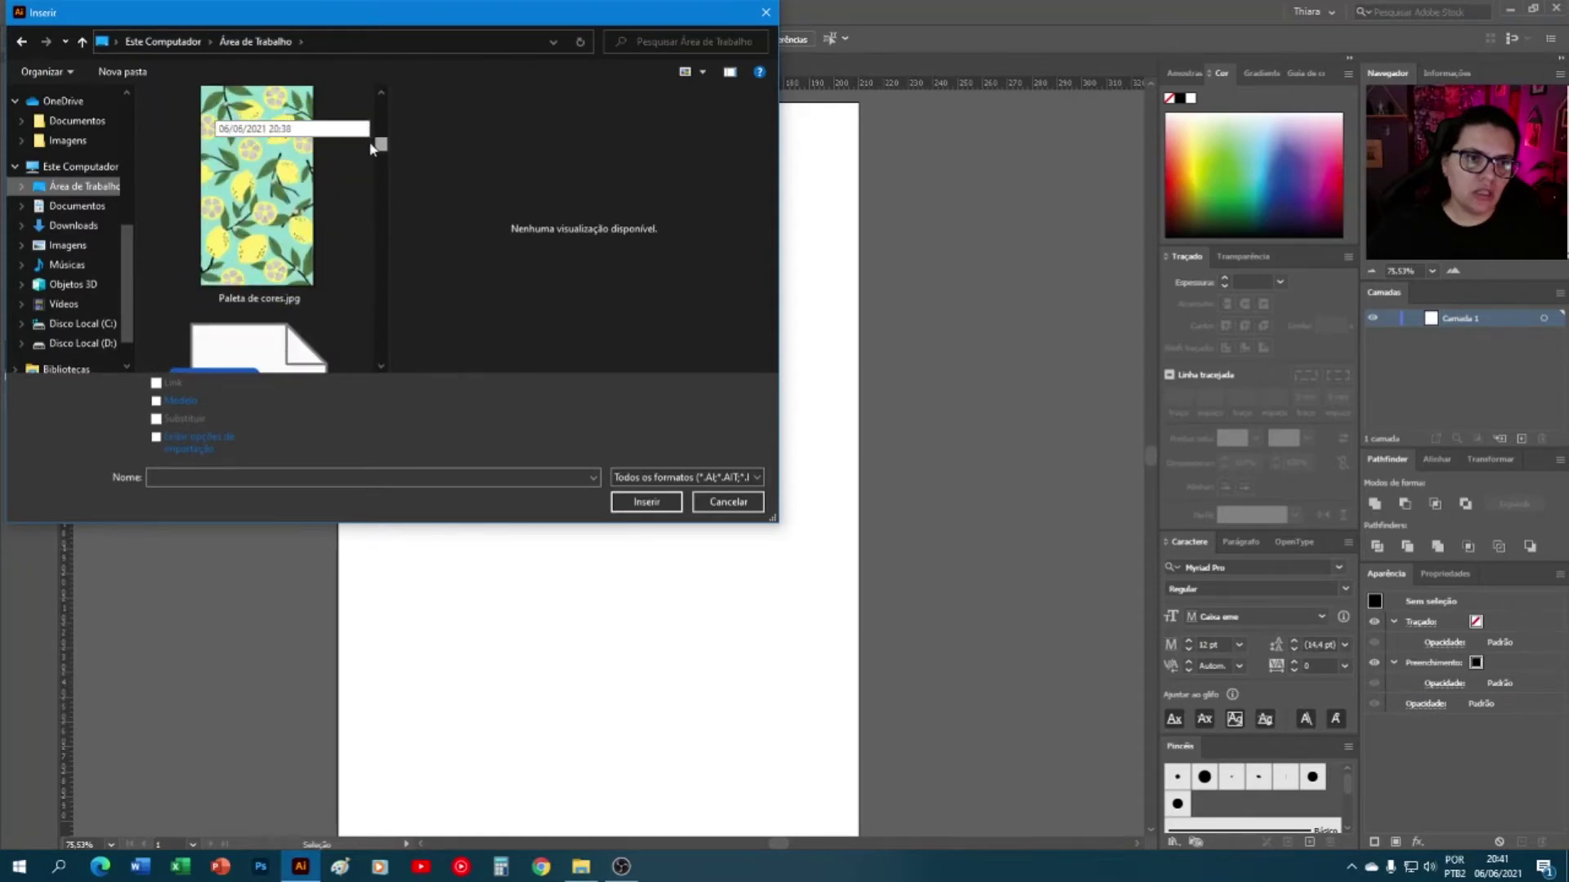
left_click(293, 203)
left_click(633, 502)
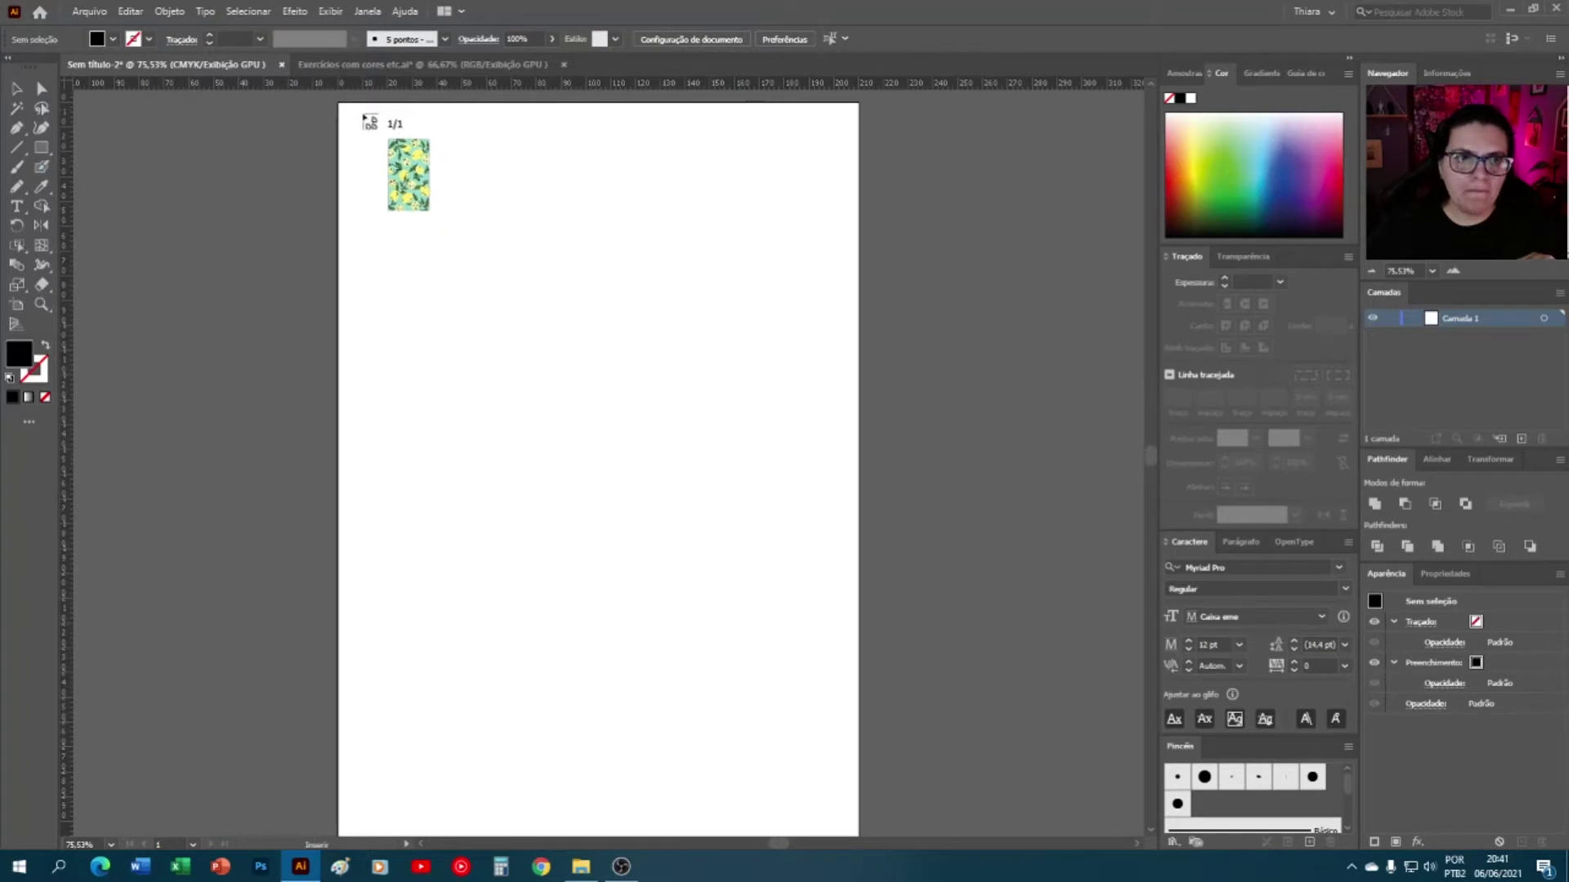
left_click_drag(365, 128, 732, 705)
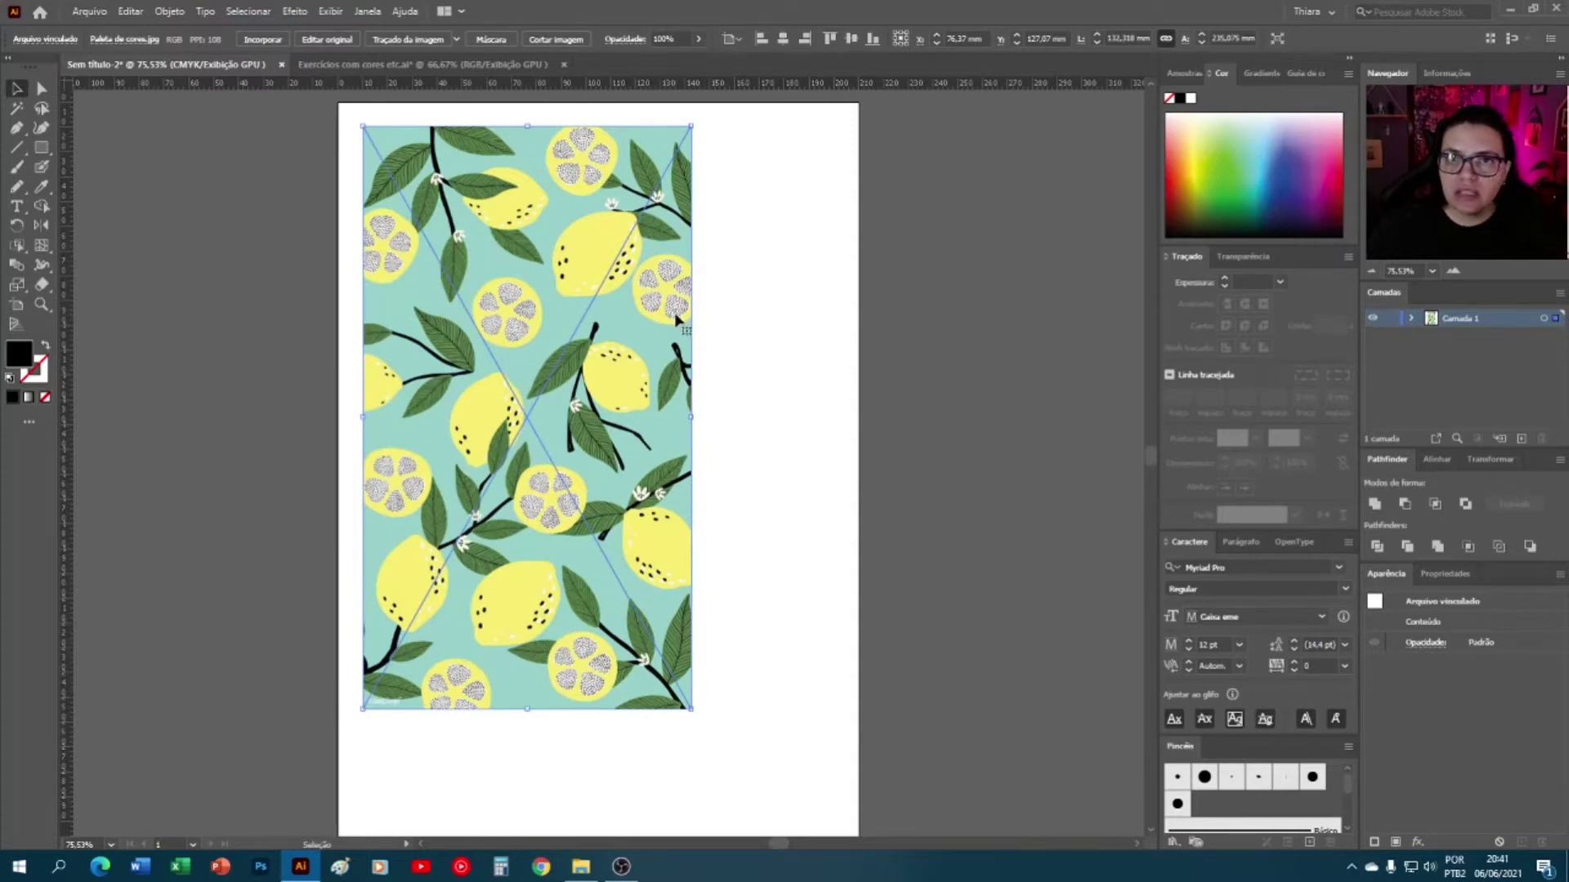
- Embed the lemon-pattern image in the document and scale it down to about 75 by 134 mm
left_click(253, 40)
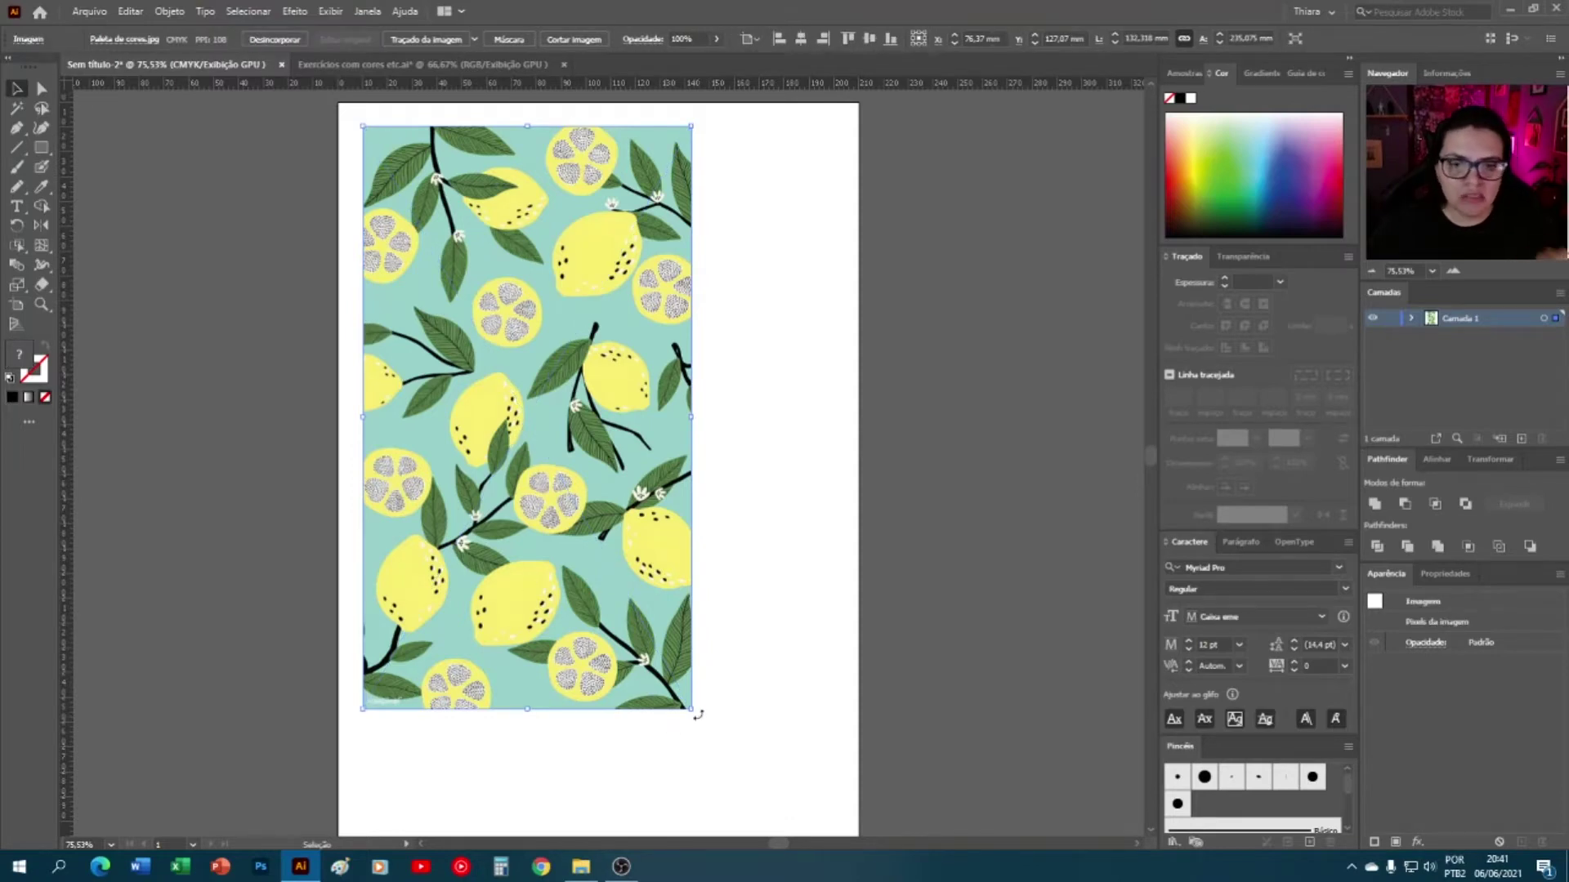
left_click_drag(692, 713, 578, 463)
left_click(666, 474)
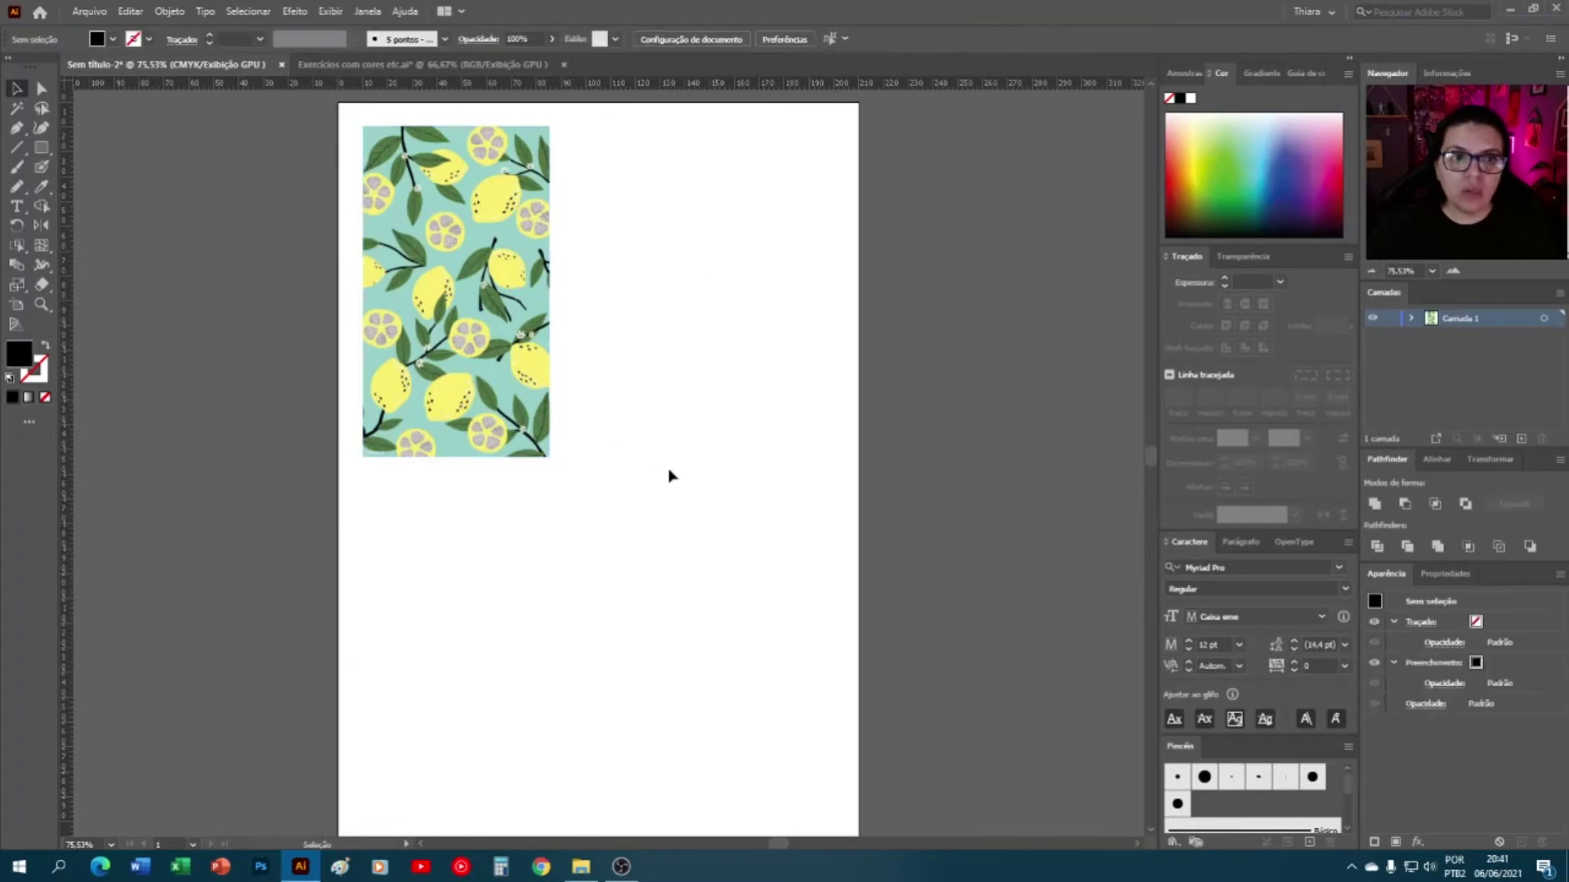
- Crop the lemon-pattern image to its upper-left part, about 59 by 54 mm
left_click(440, 328)
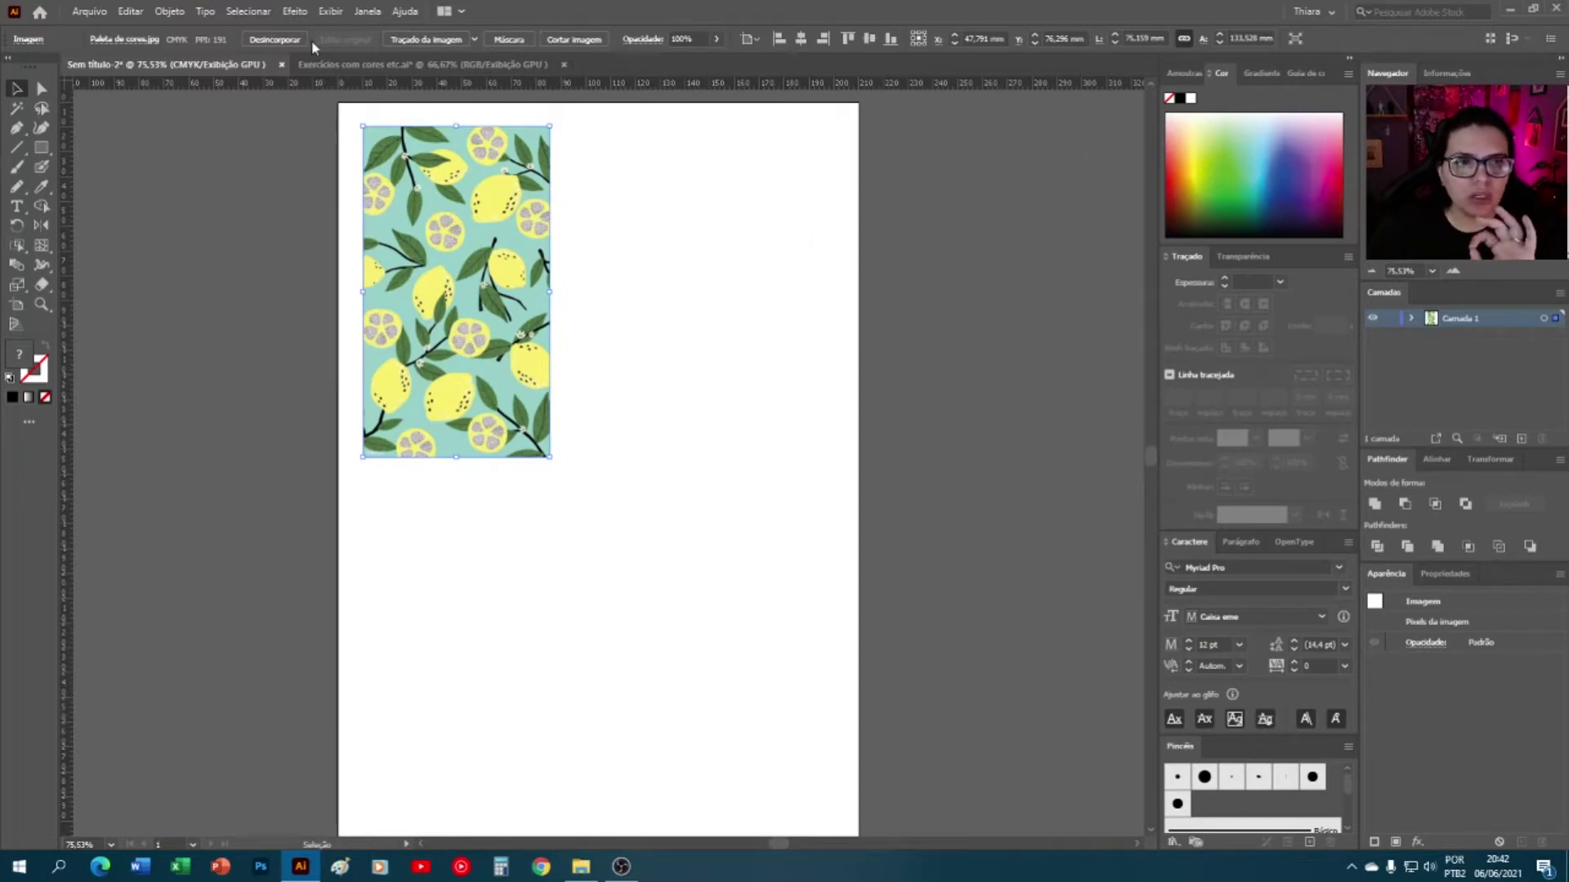
left_click(474, 609)
left_click(495, 347)
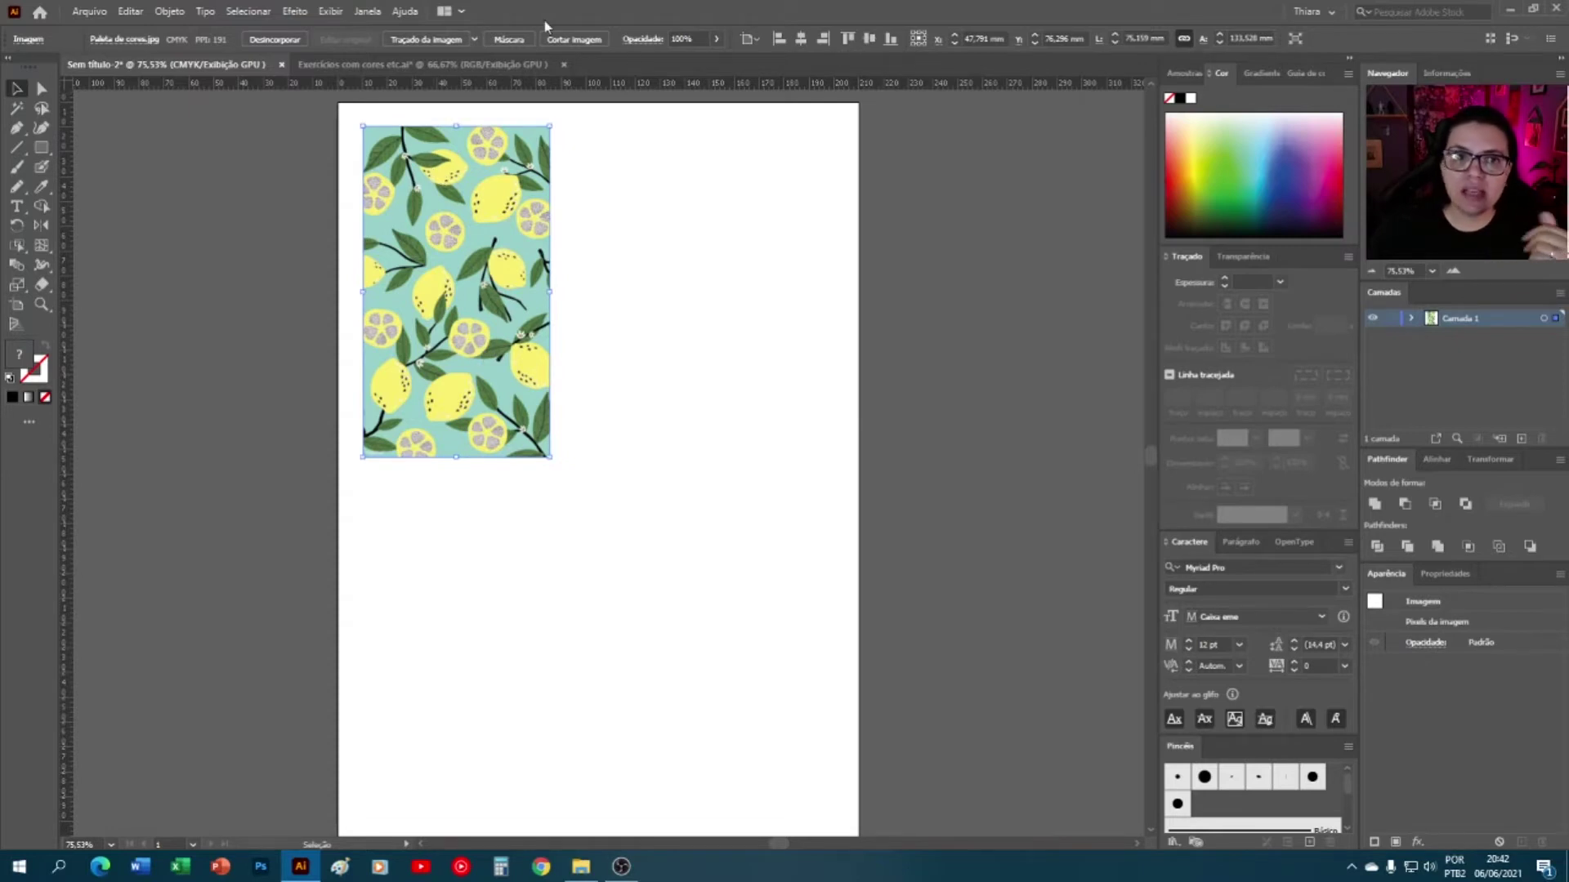
left_click(572, 38)
left_click_drag(455, 455, 437, 257)
left_click_drag(551, 194, 508, 193)
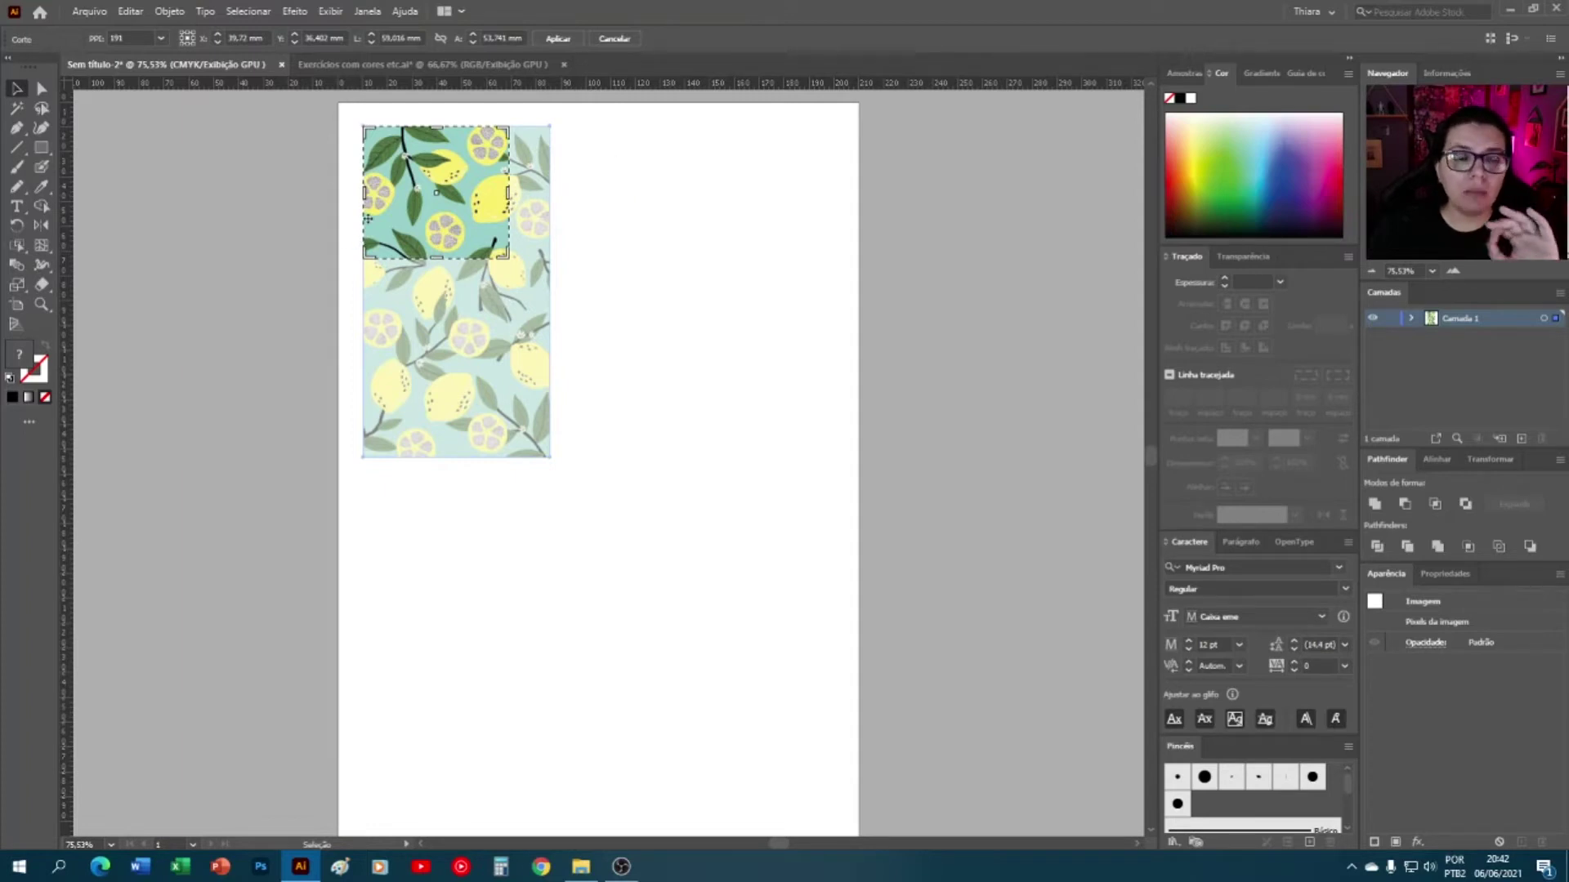
left_click(555, 38)
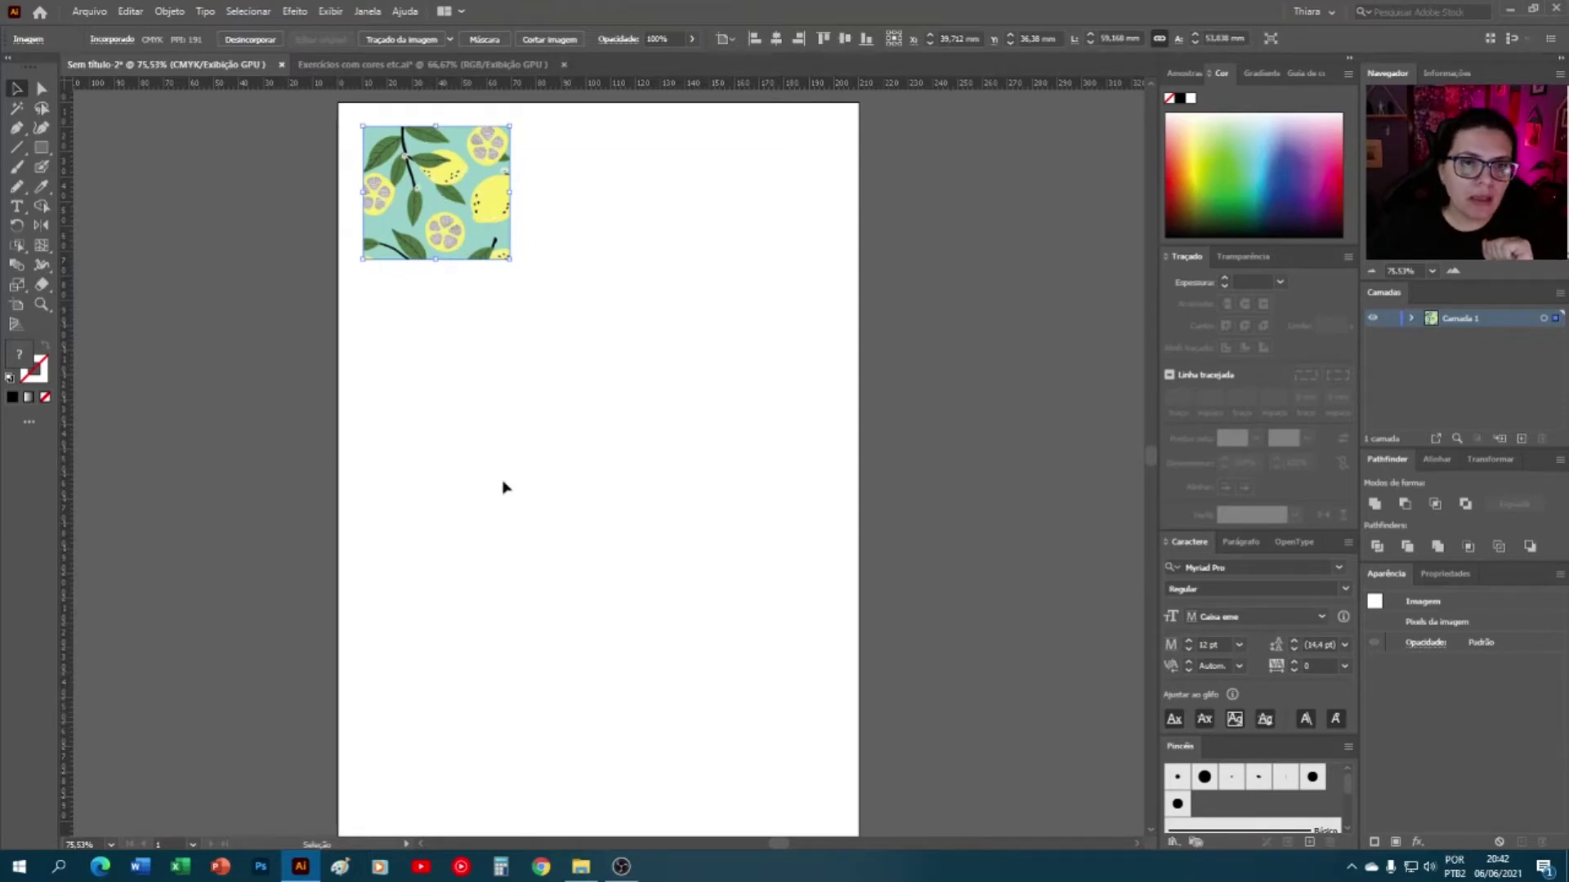
- Draw a square of about 17.5 mm beside the cropped image with the default white fill and black stroke
left_click(42, 149)
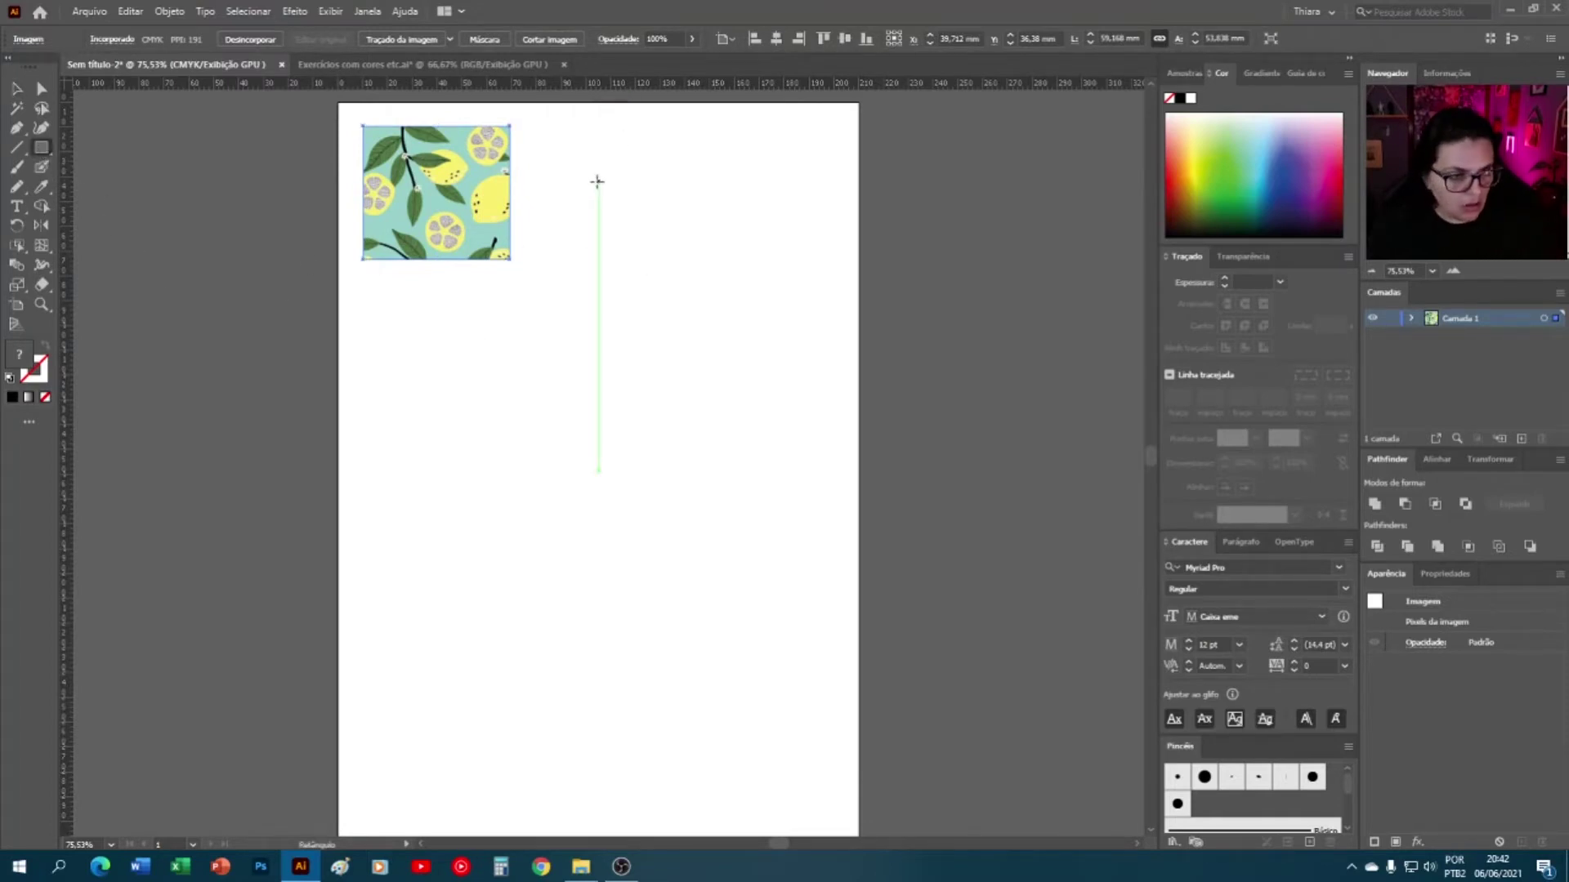
key("d")
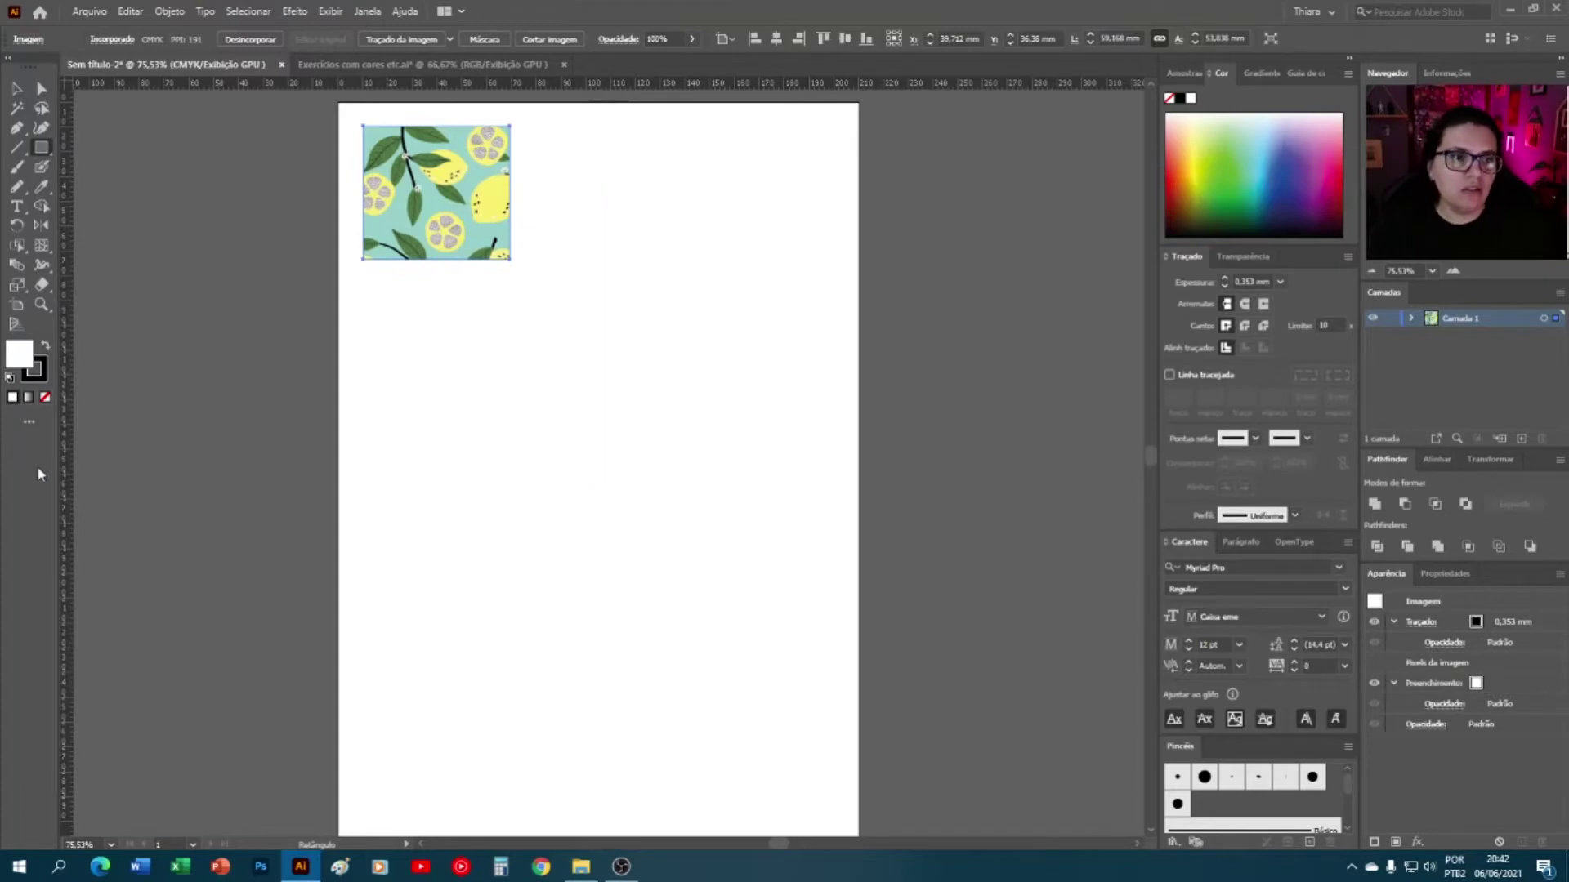
left_click_drag(540, 127, 584, 169)
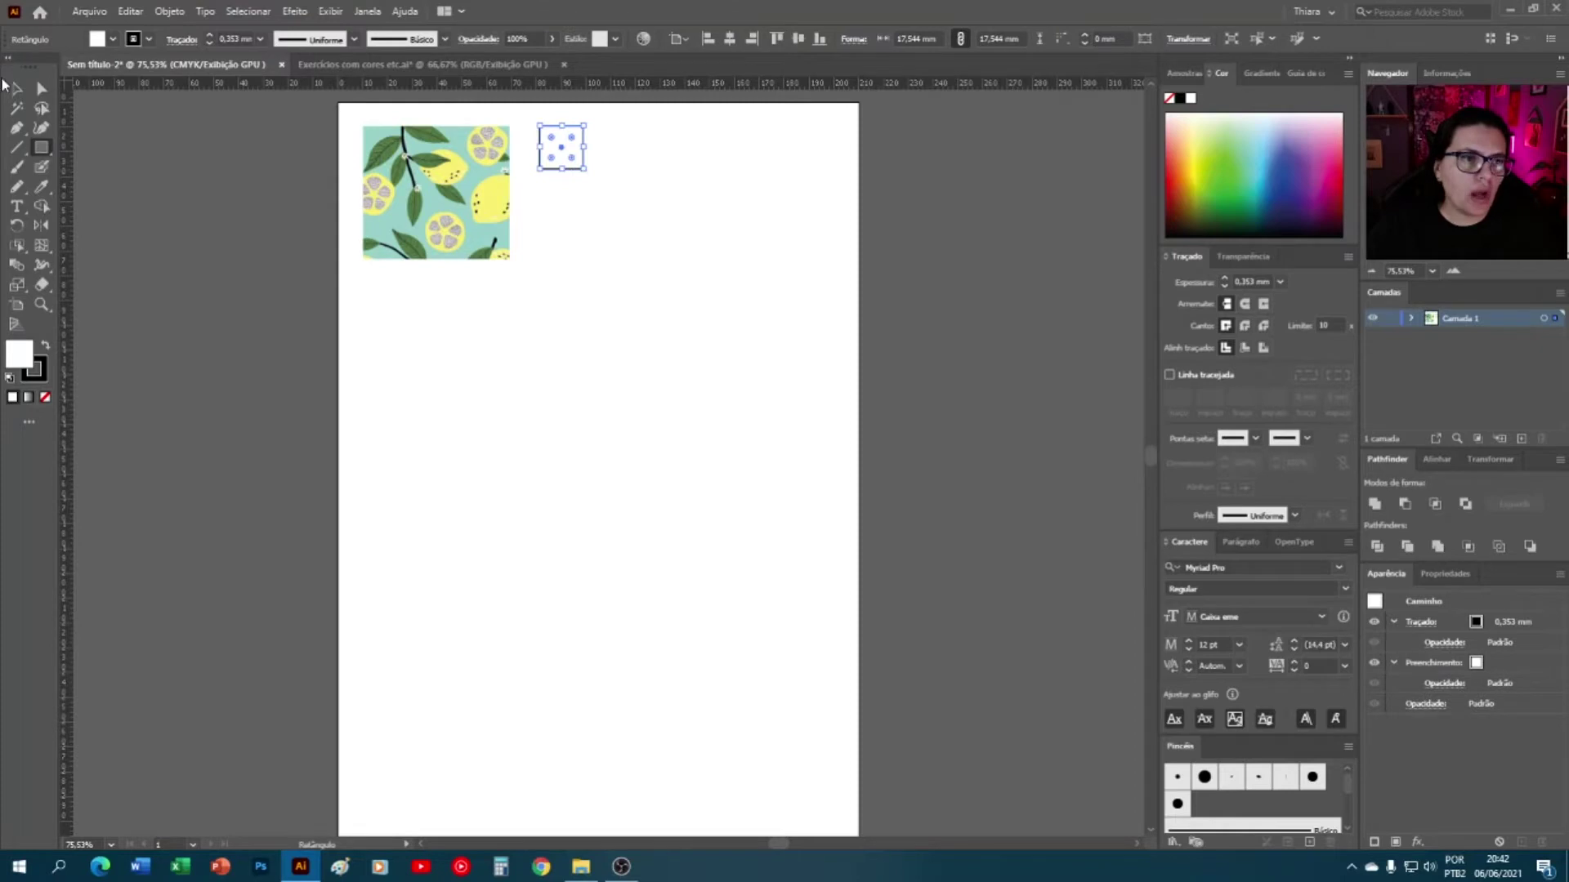
- Copy the square sideways and repeat the duplication to make an evenly spaced row of five squares
left_click(17, 87)
left_click_drag(564, 145, 617, 145)
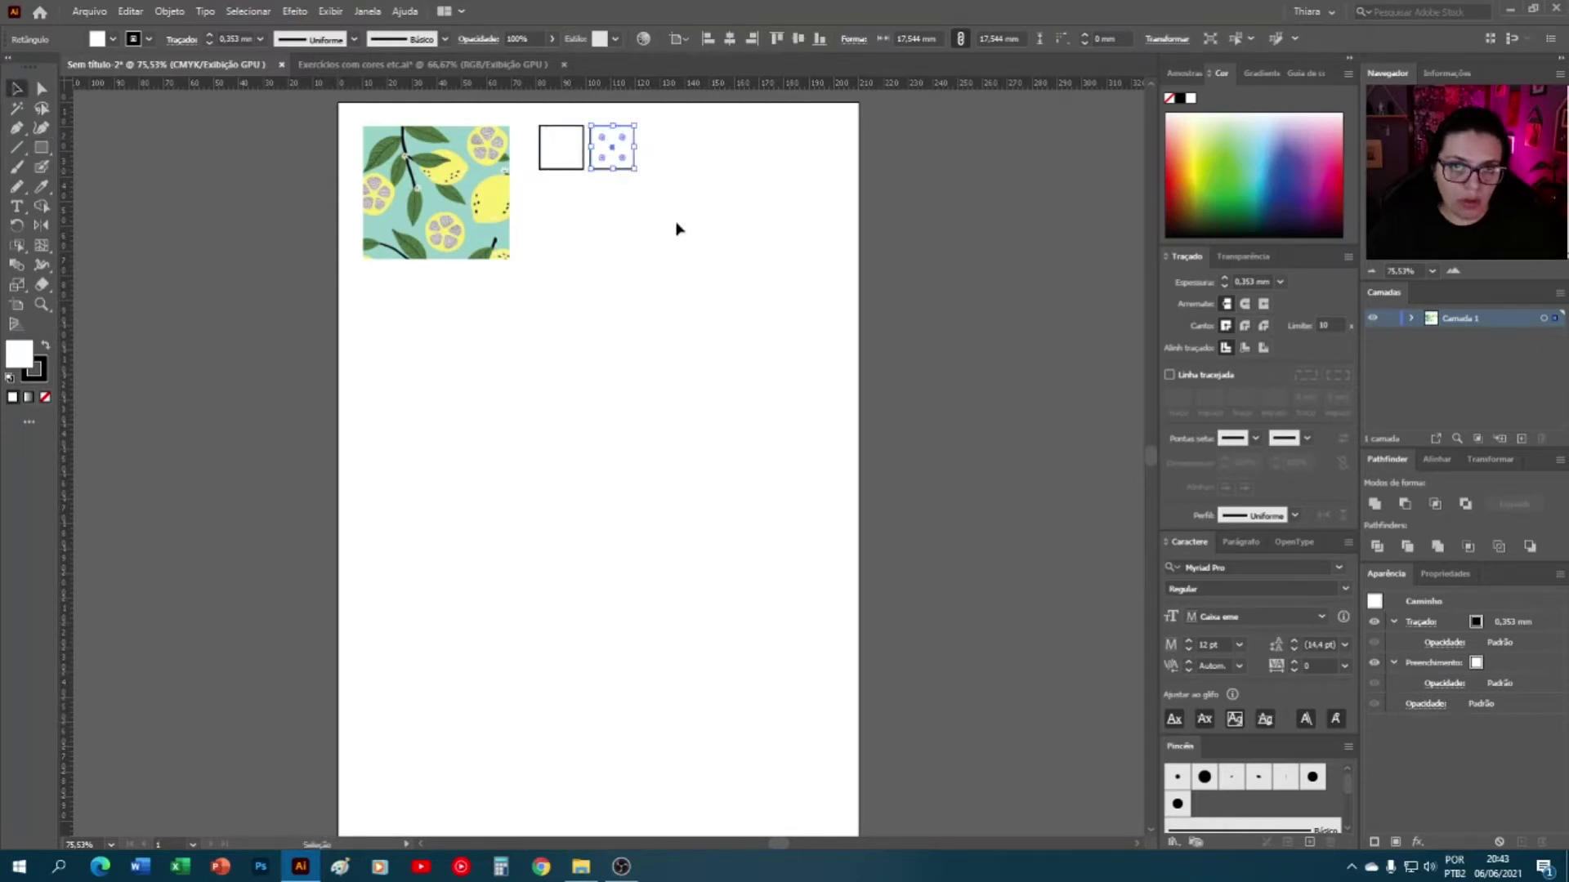
key("ctrl+d")
key("ctrl+d")
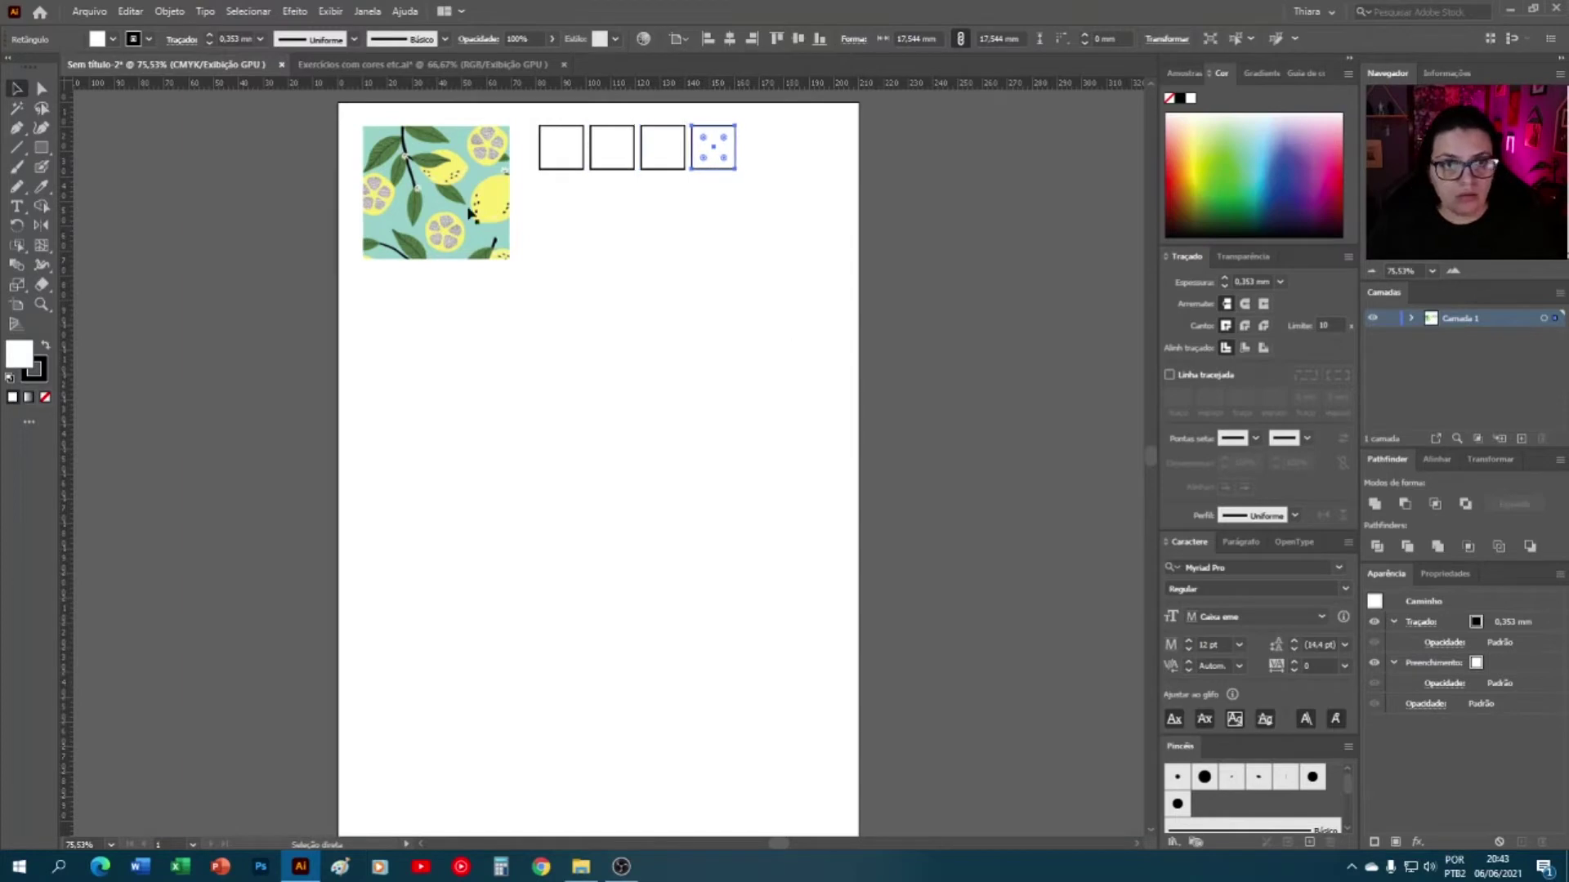
key("ctrl+d")
left_click(605, 287)
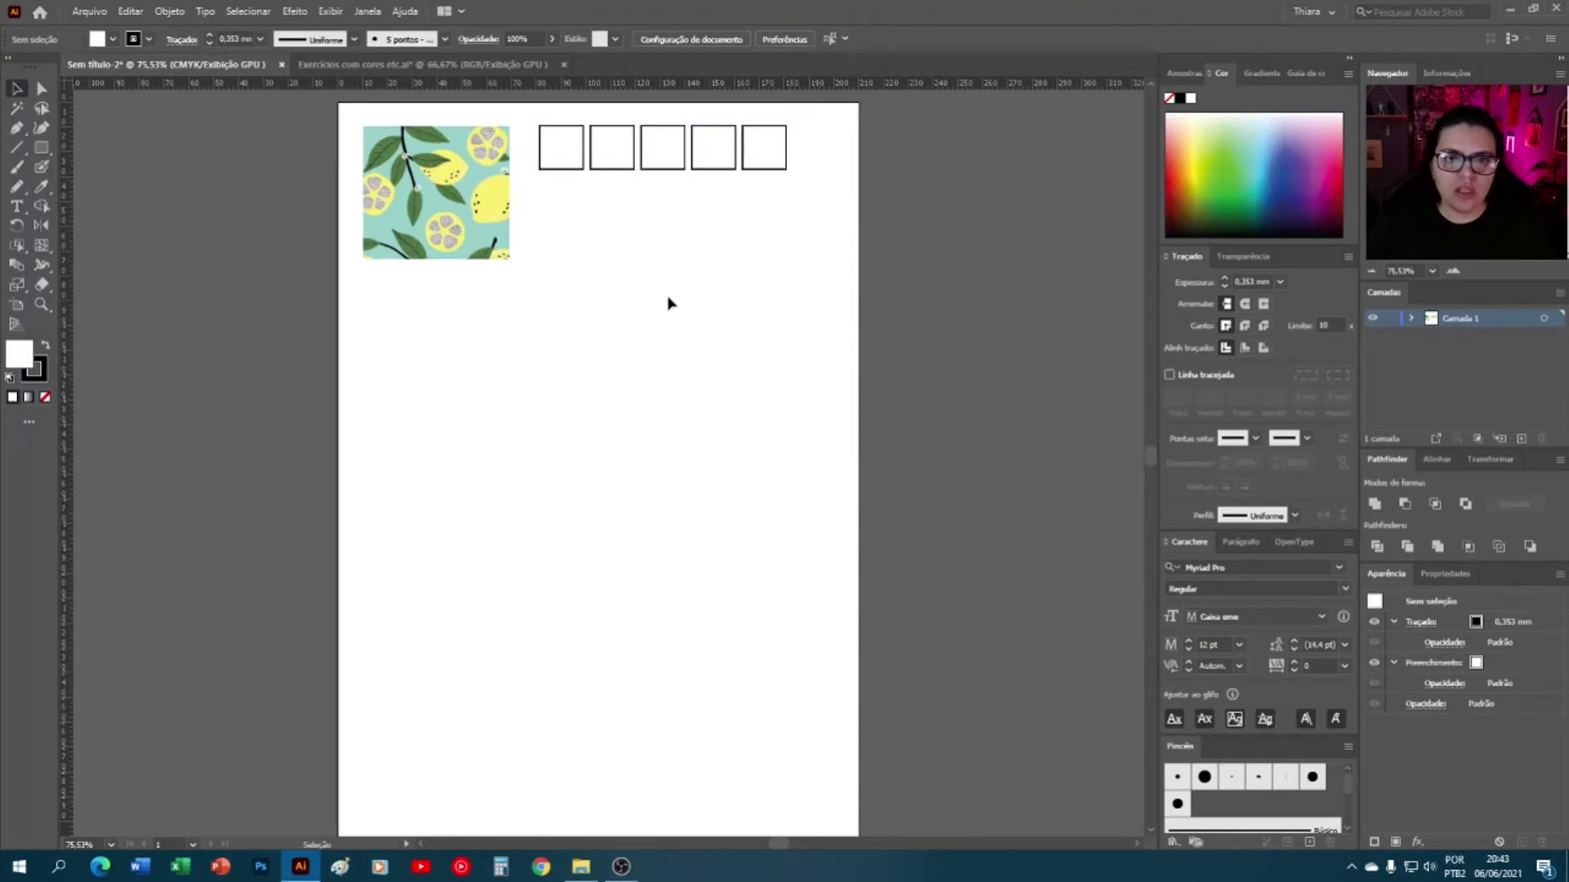
- Bring up the swatches and fill the first square with the image's teal background colour using the Eyedropper
left_click(1183, 74)
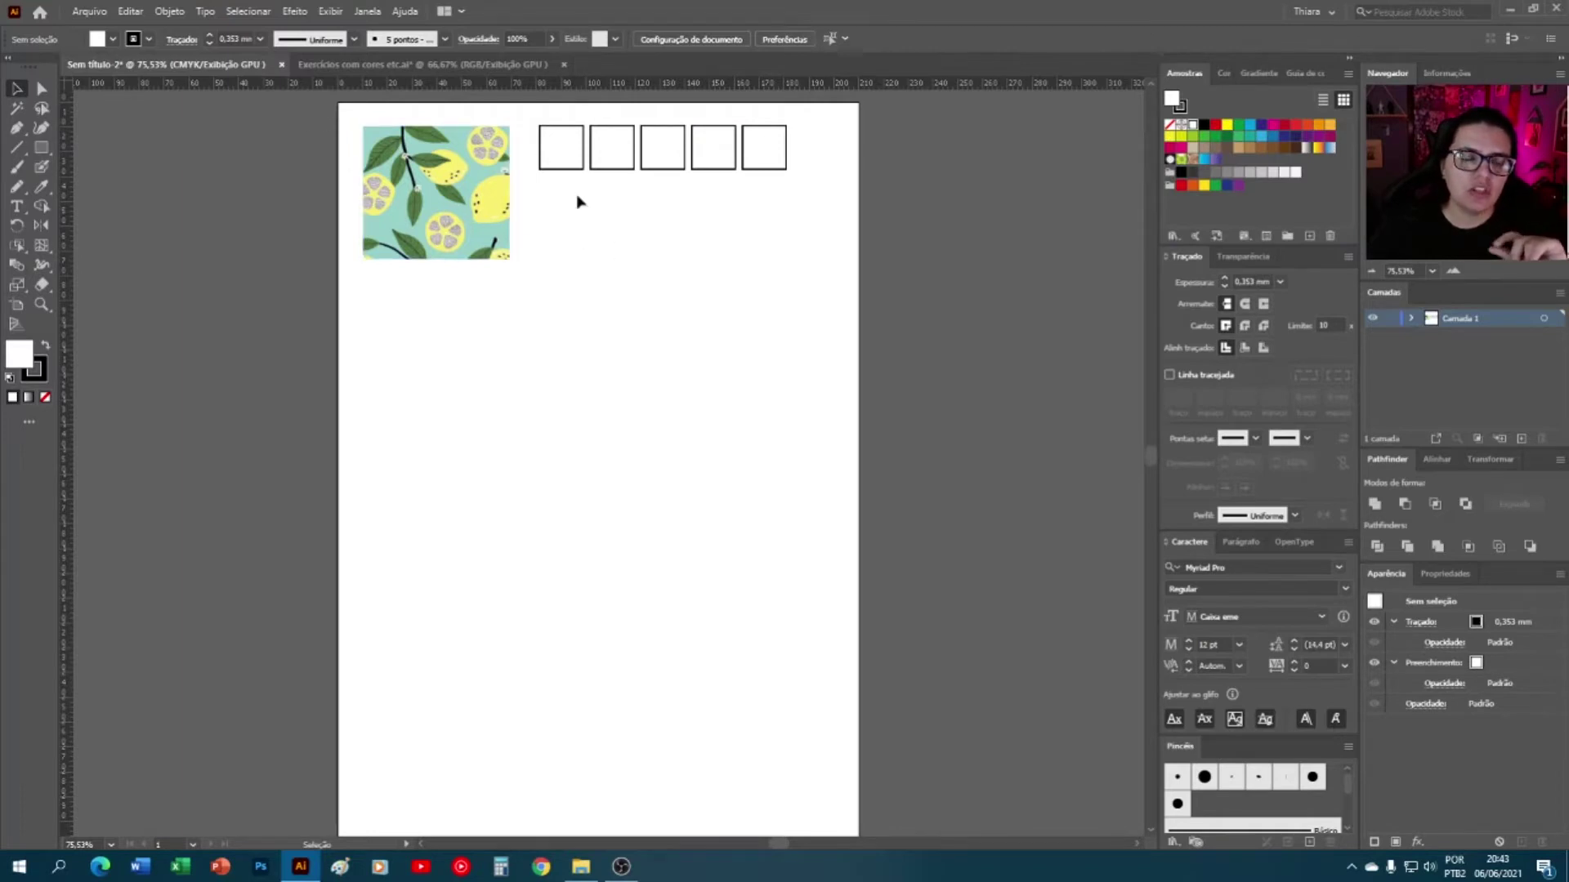
left_click(558, 143)
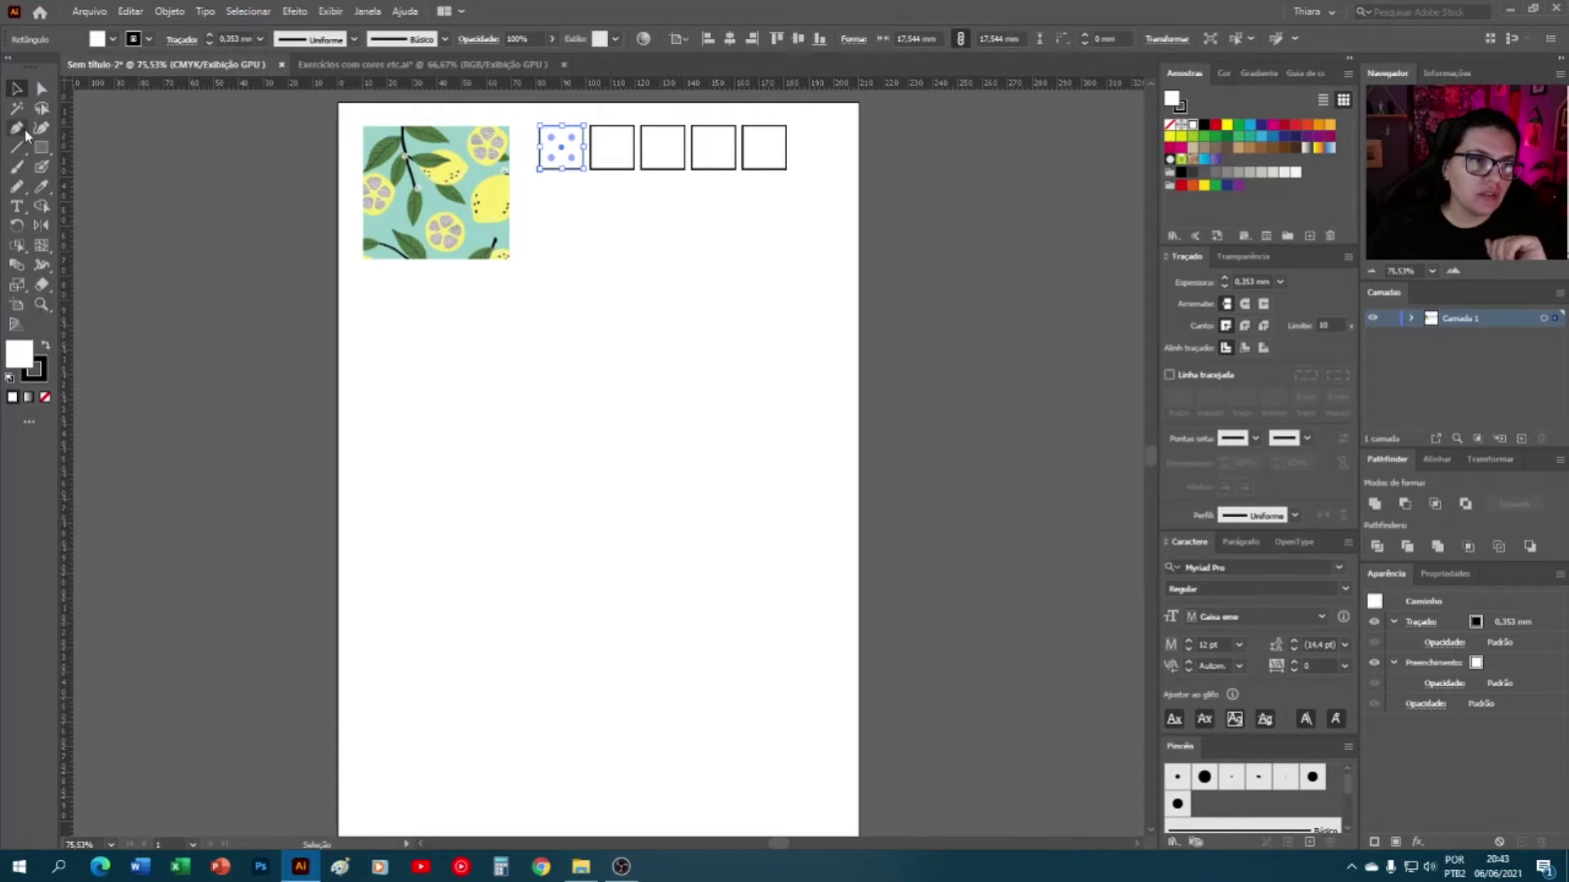
left_click(41, 187)
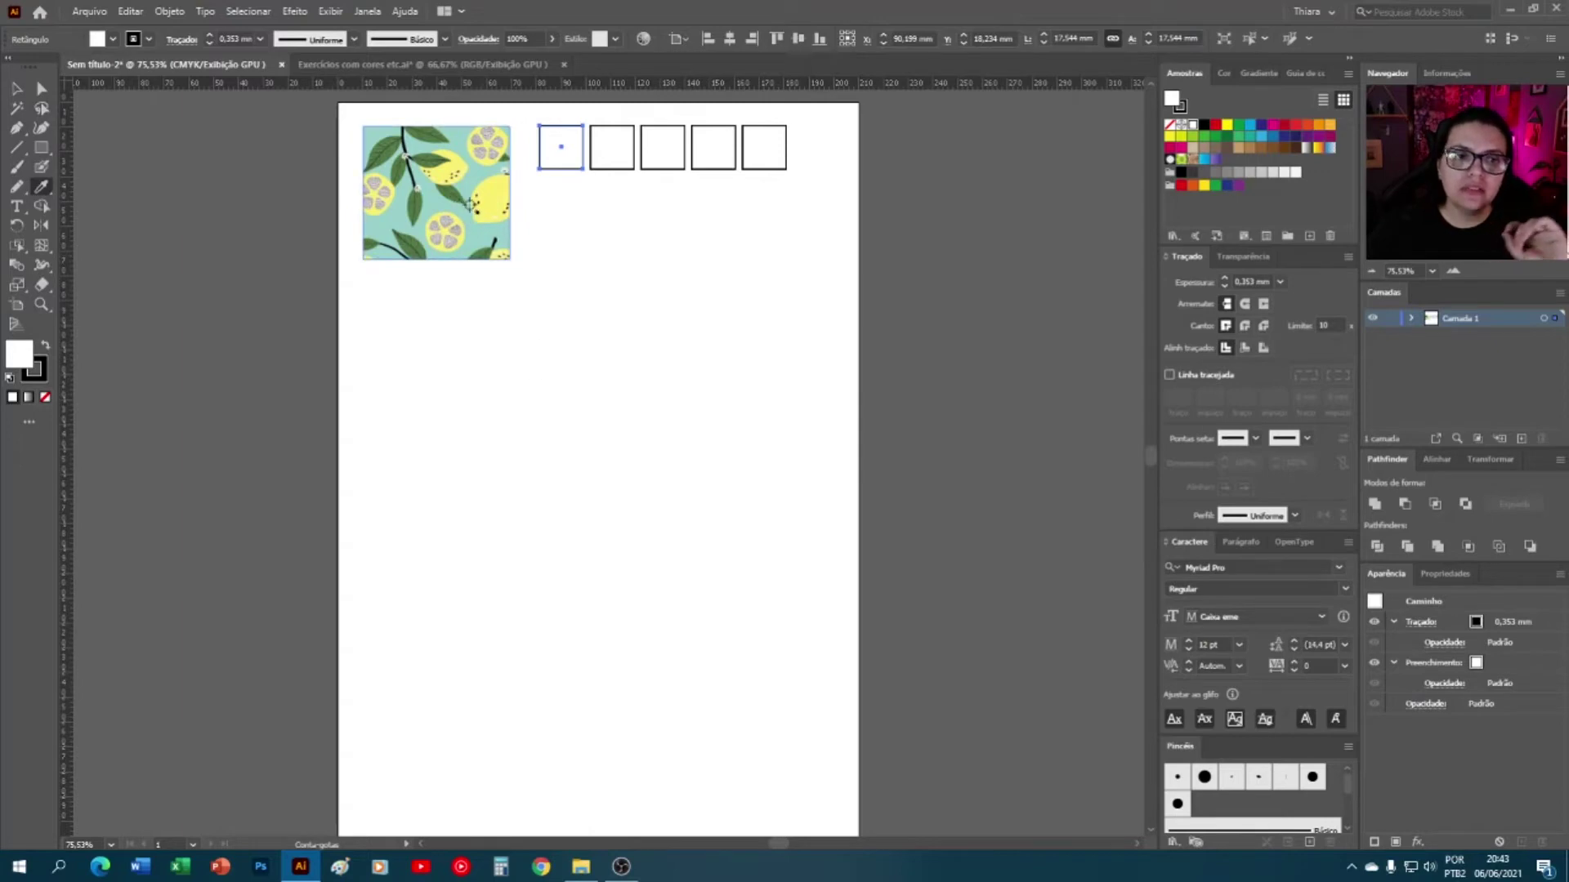
left_click(475, 237)
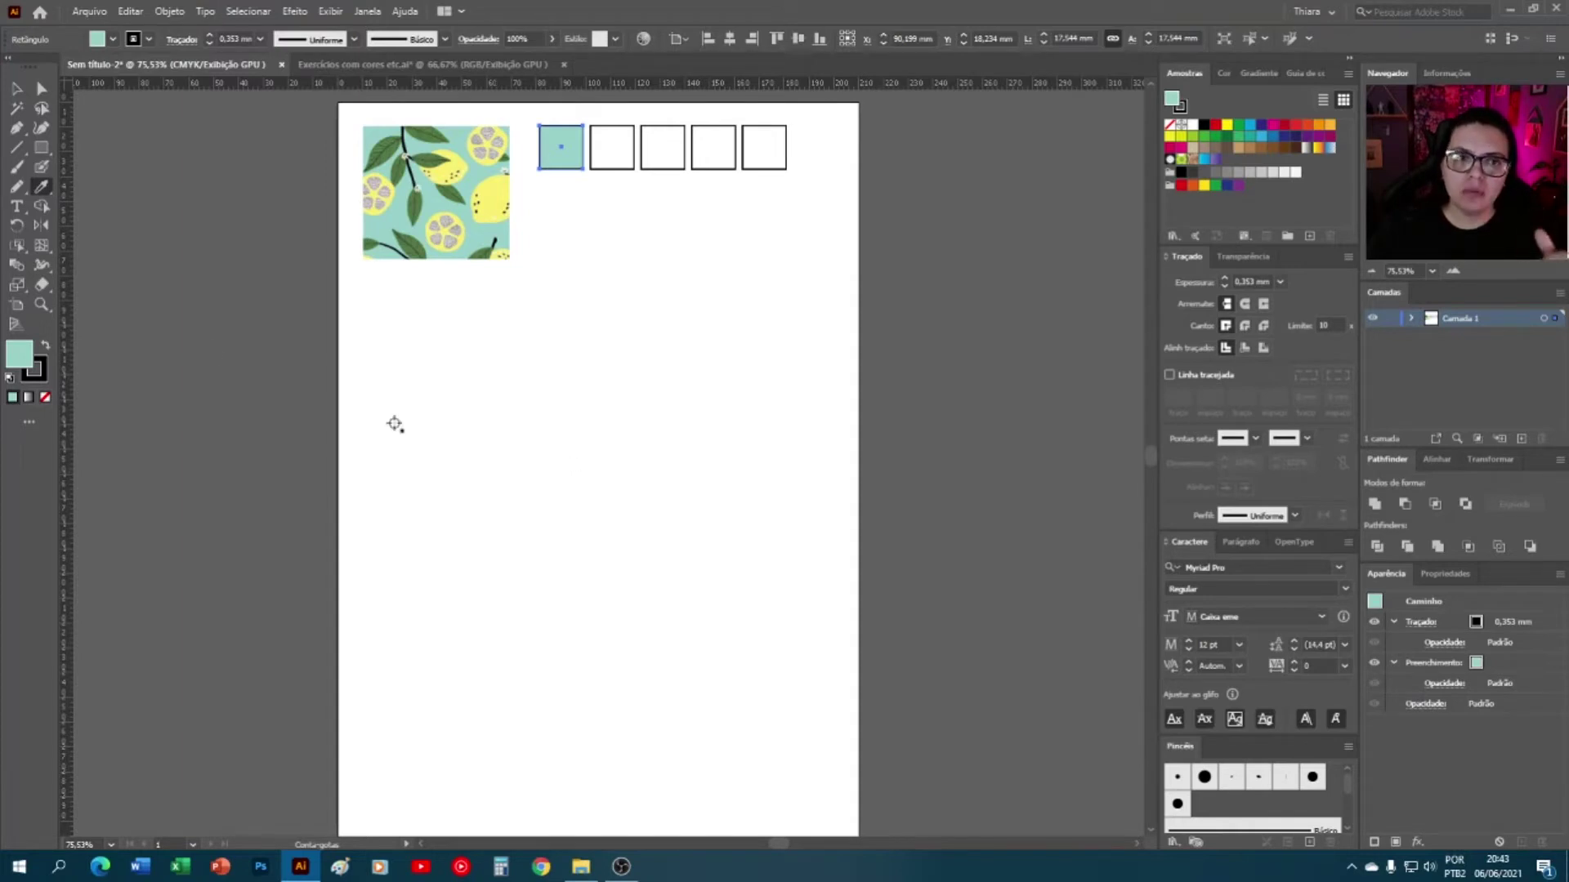
- Add the text "texto 1" below the image and enlarge it to about 52 pt
left_click(16, 206)
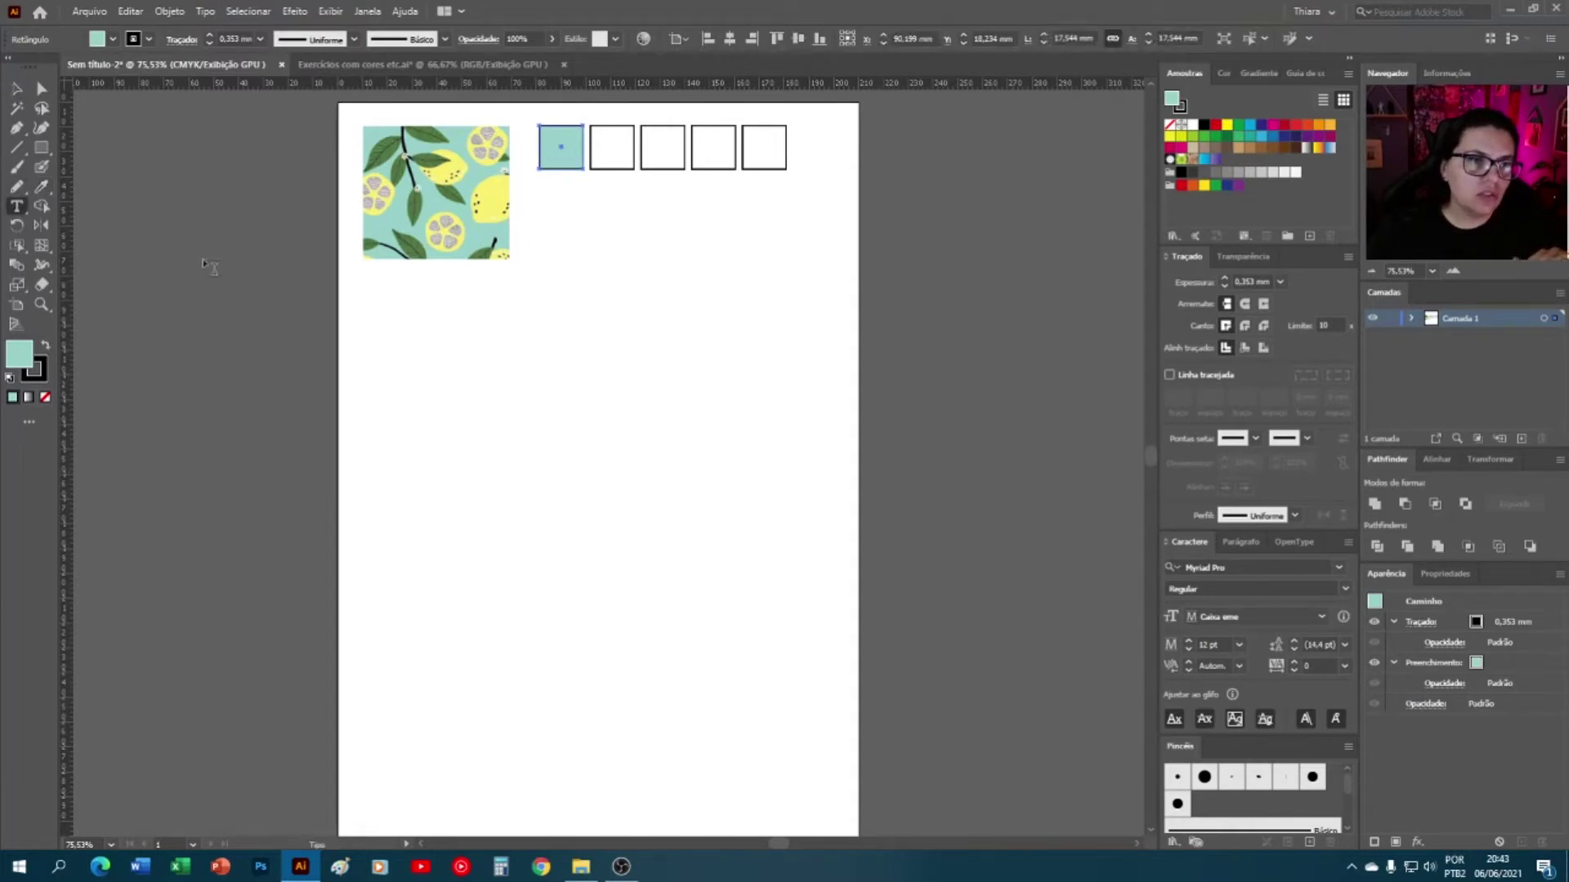
left_click(400, 363)
type("a")
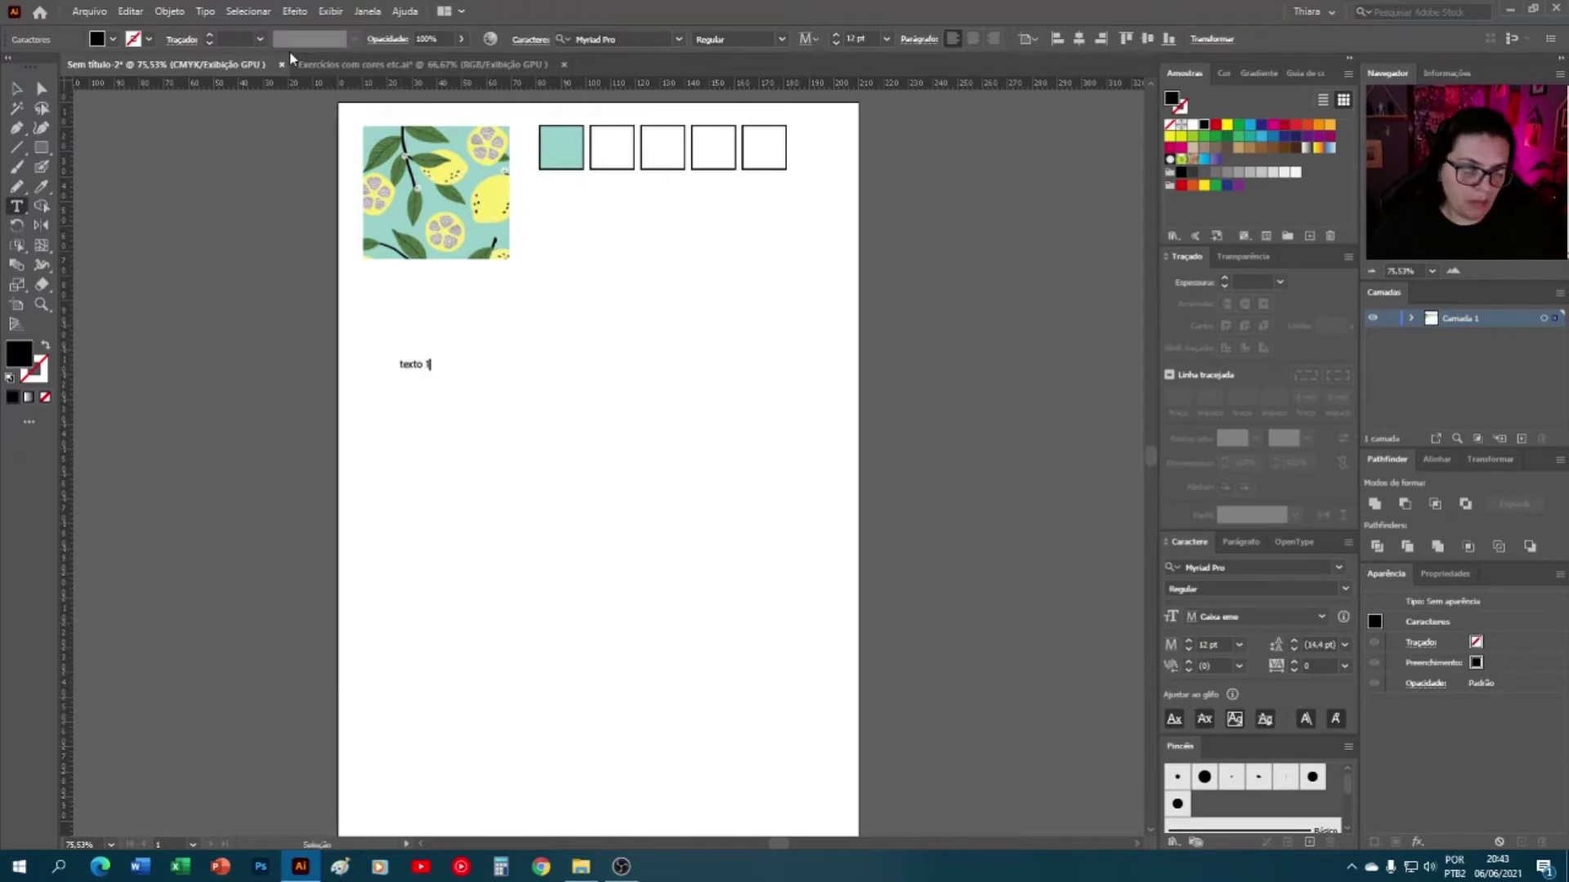
left_click(16, 88)
left_click_drag(430, 369, 534, 433)
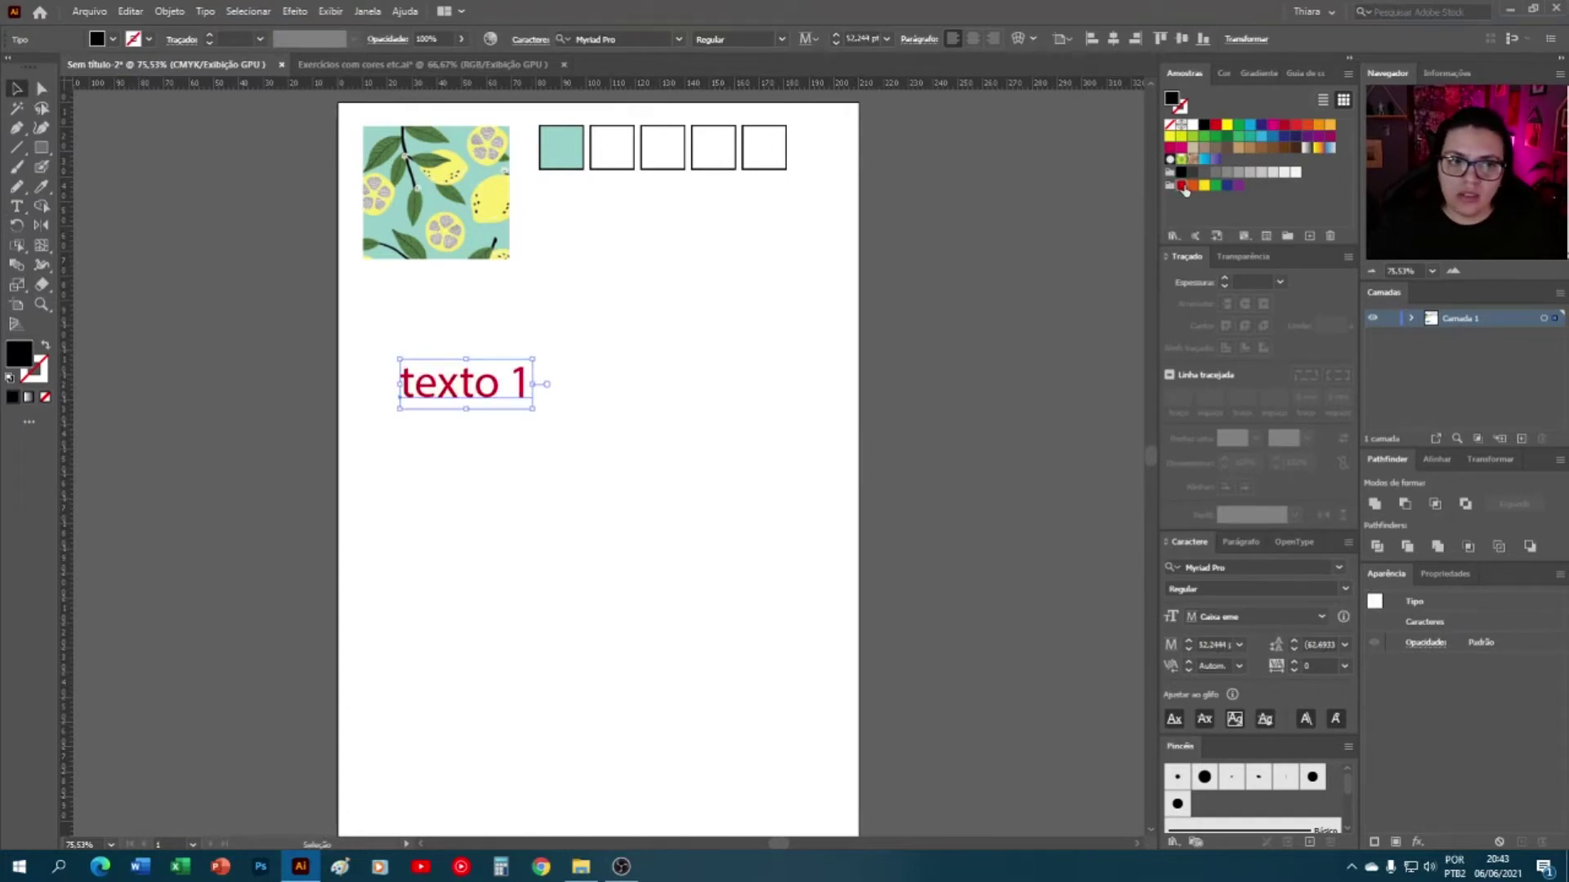
- Colour the "texto 1" text with the red swatch and set its font to Ode to Idle Gaming
left_click(1180, 186)
left_click(675, 41)
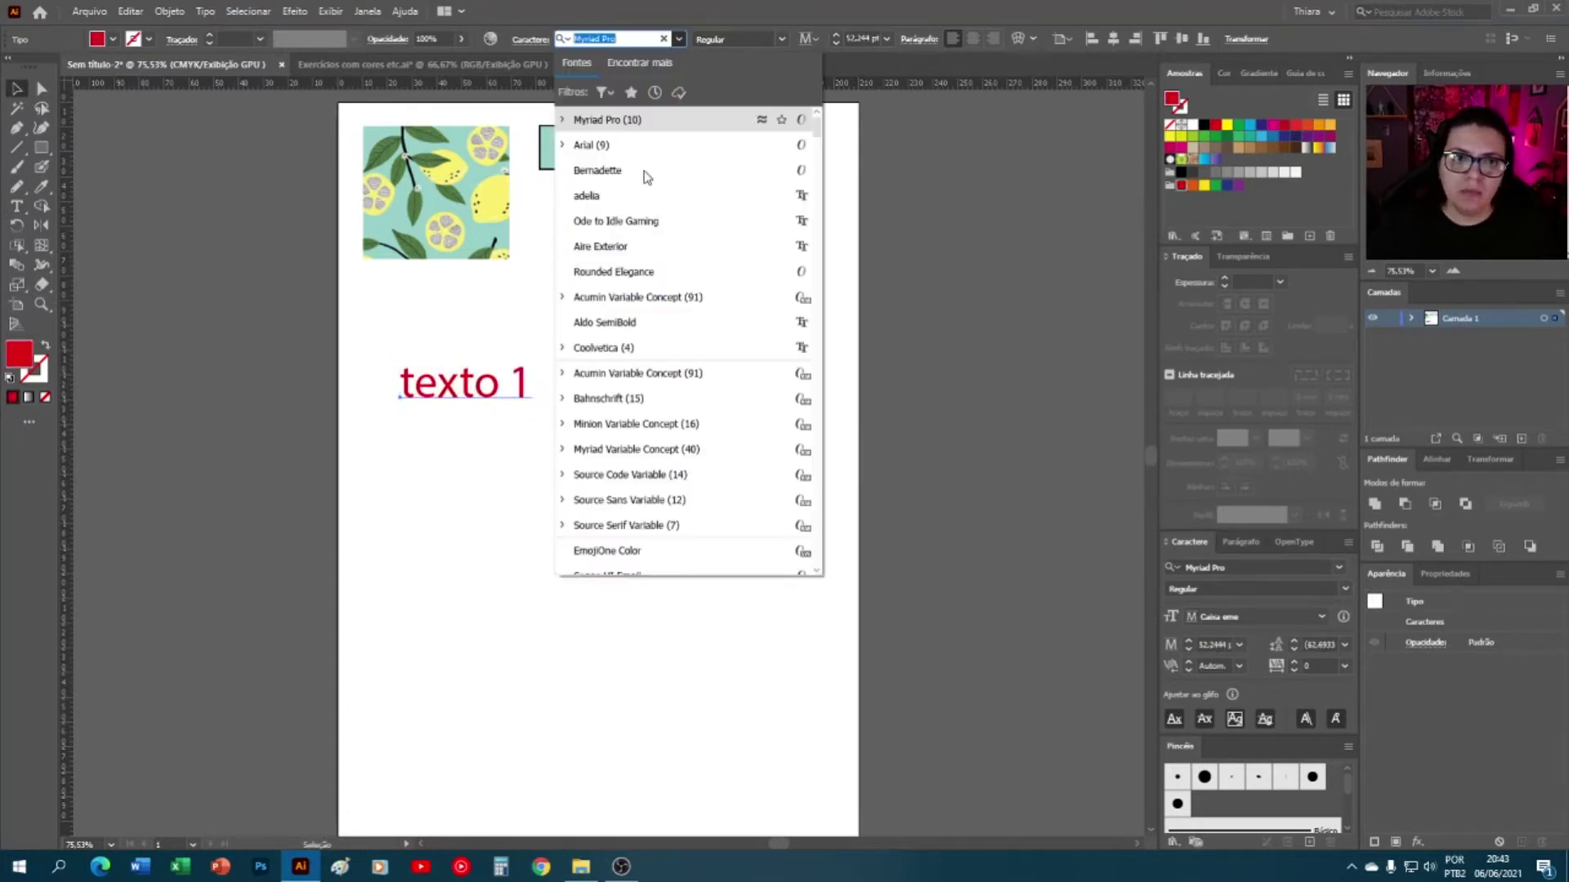
left_click(643, 218)
left_click(541, 539)
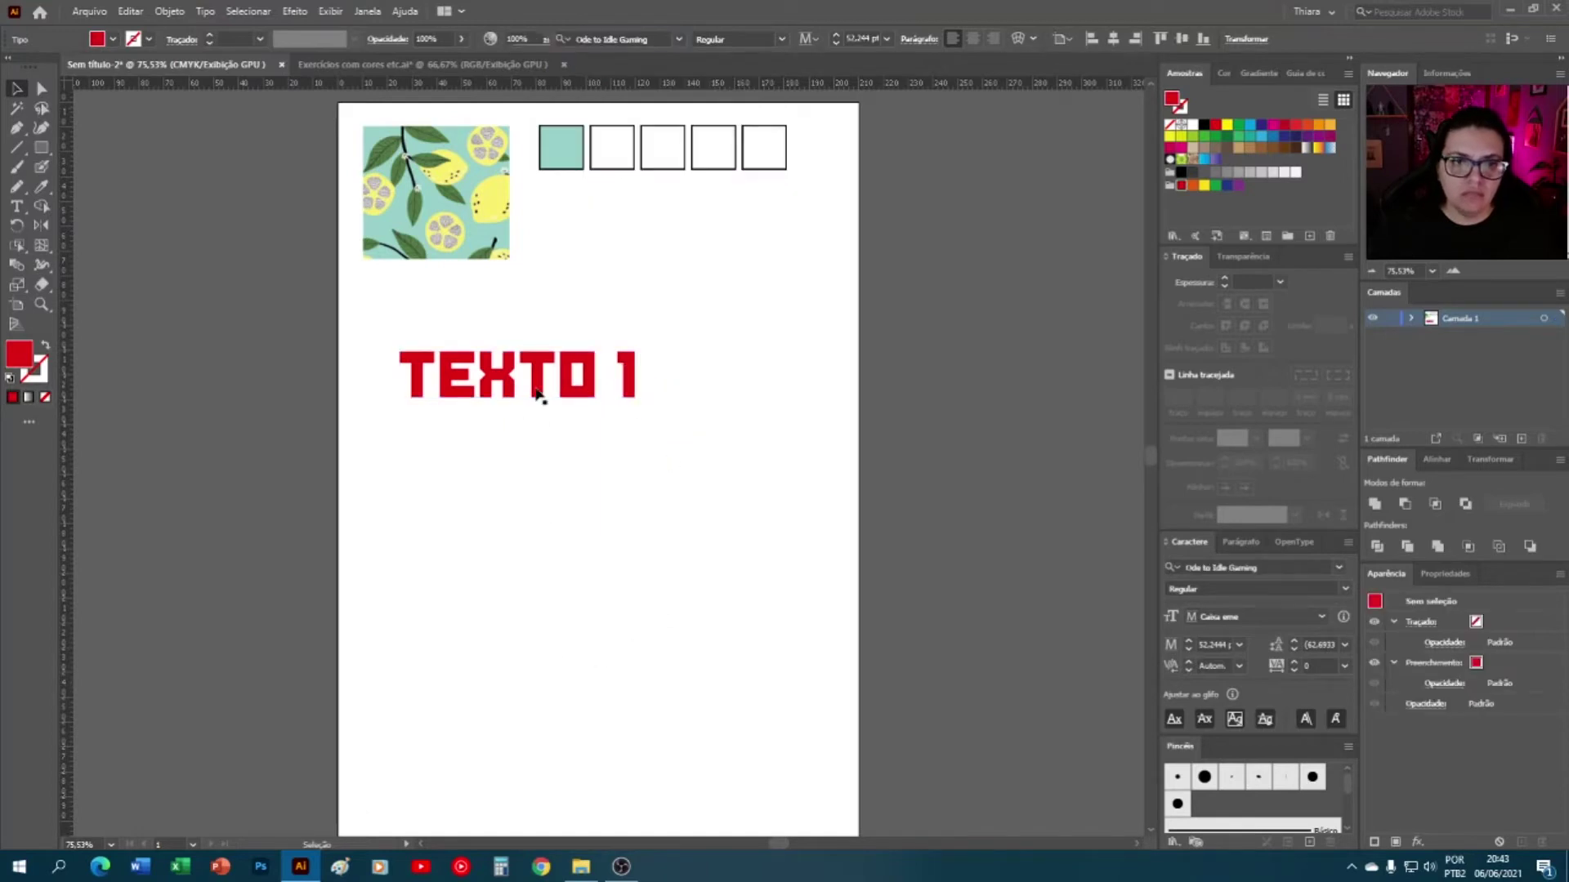
left_click(544, 381)
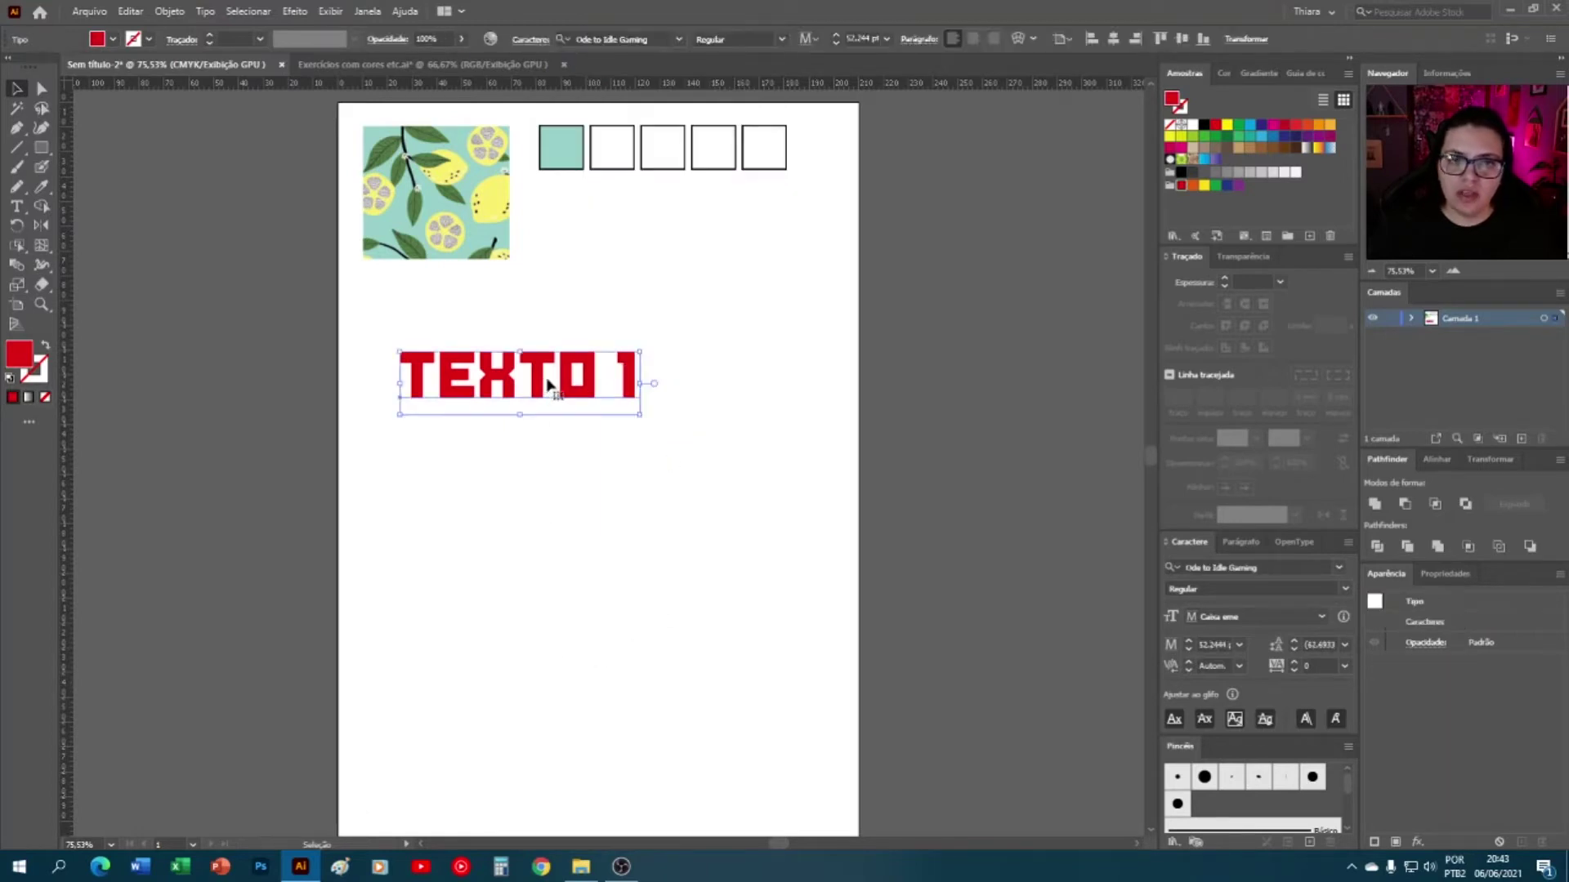
key("Return")
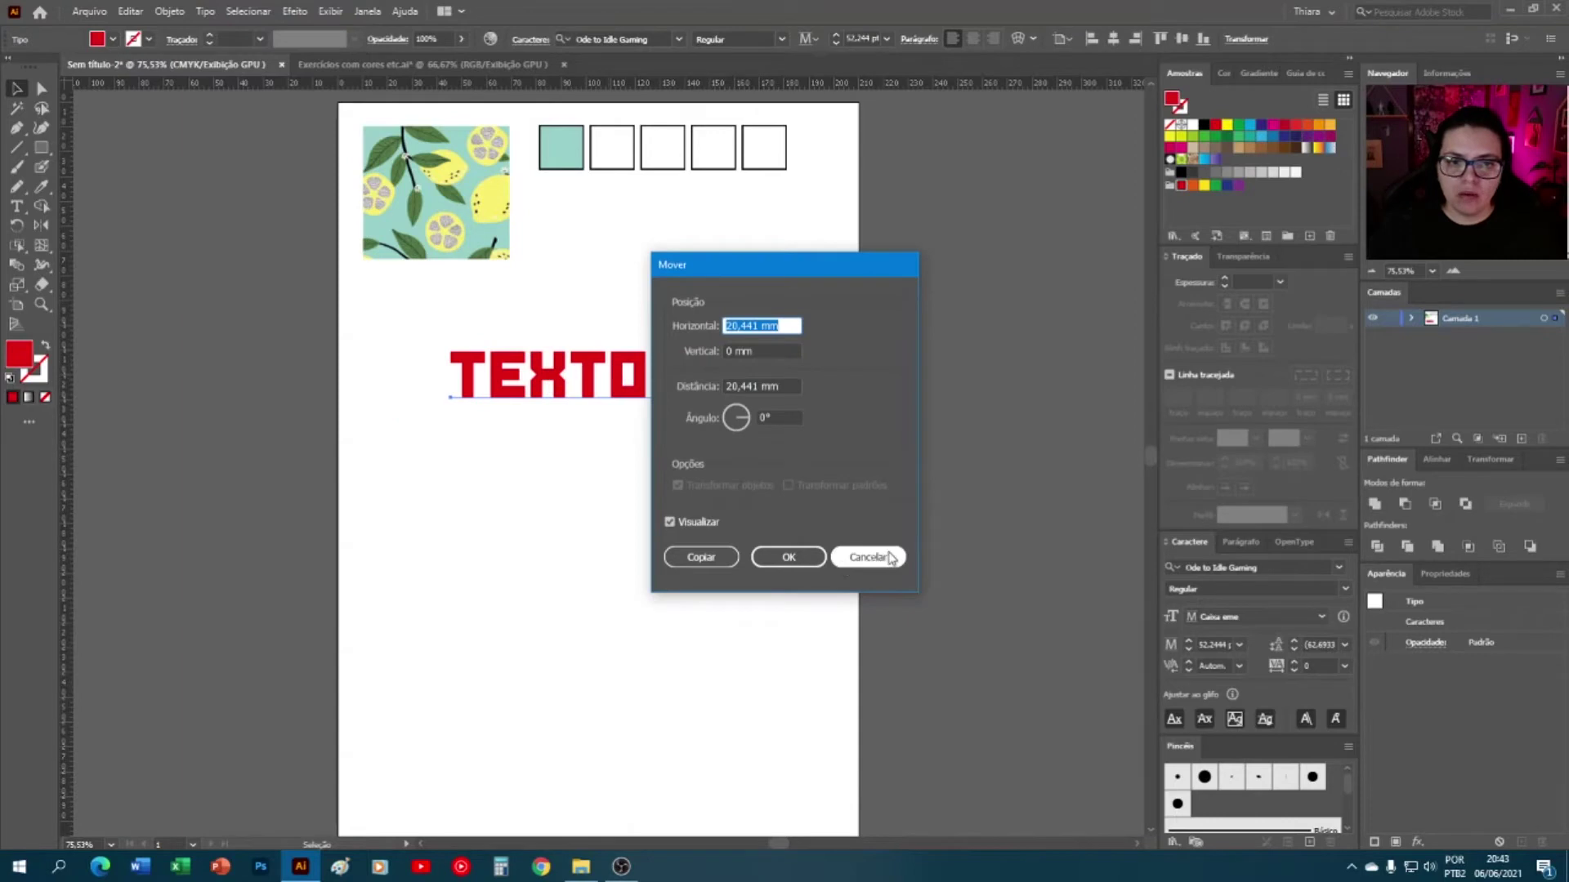
left_click(889, 556)
left_click(114, 143)
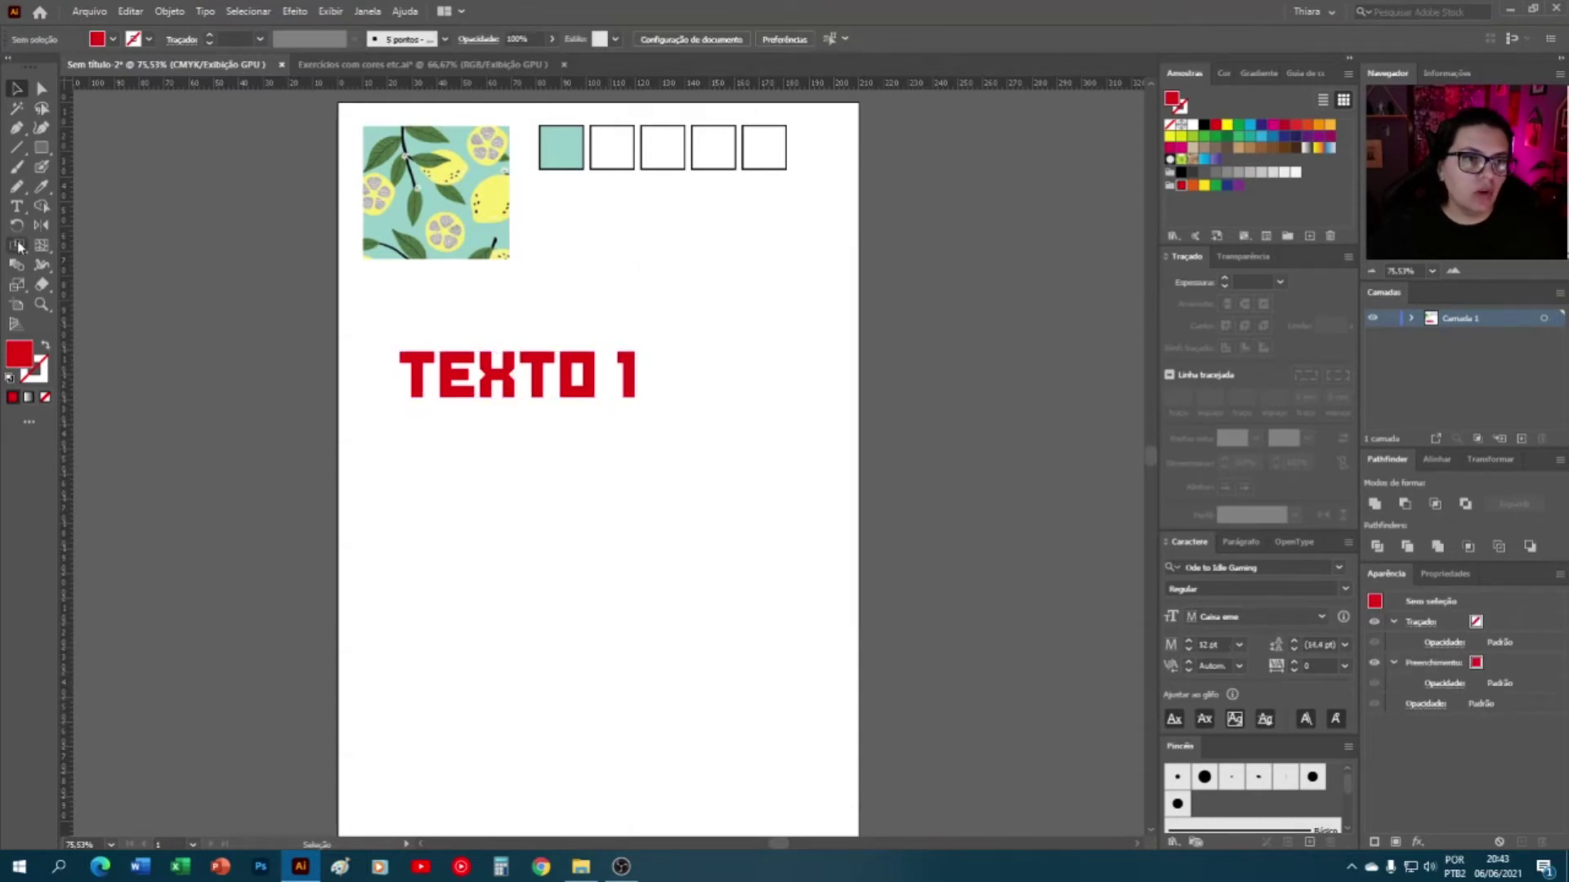
- Add the text "texto 2" below the red text and set its font to Myriad Pro
left_click(17, 206)
left_click(529, 510)
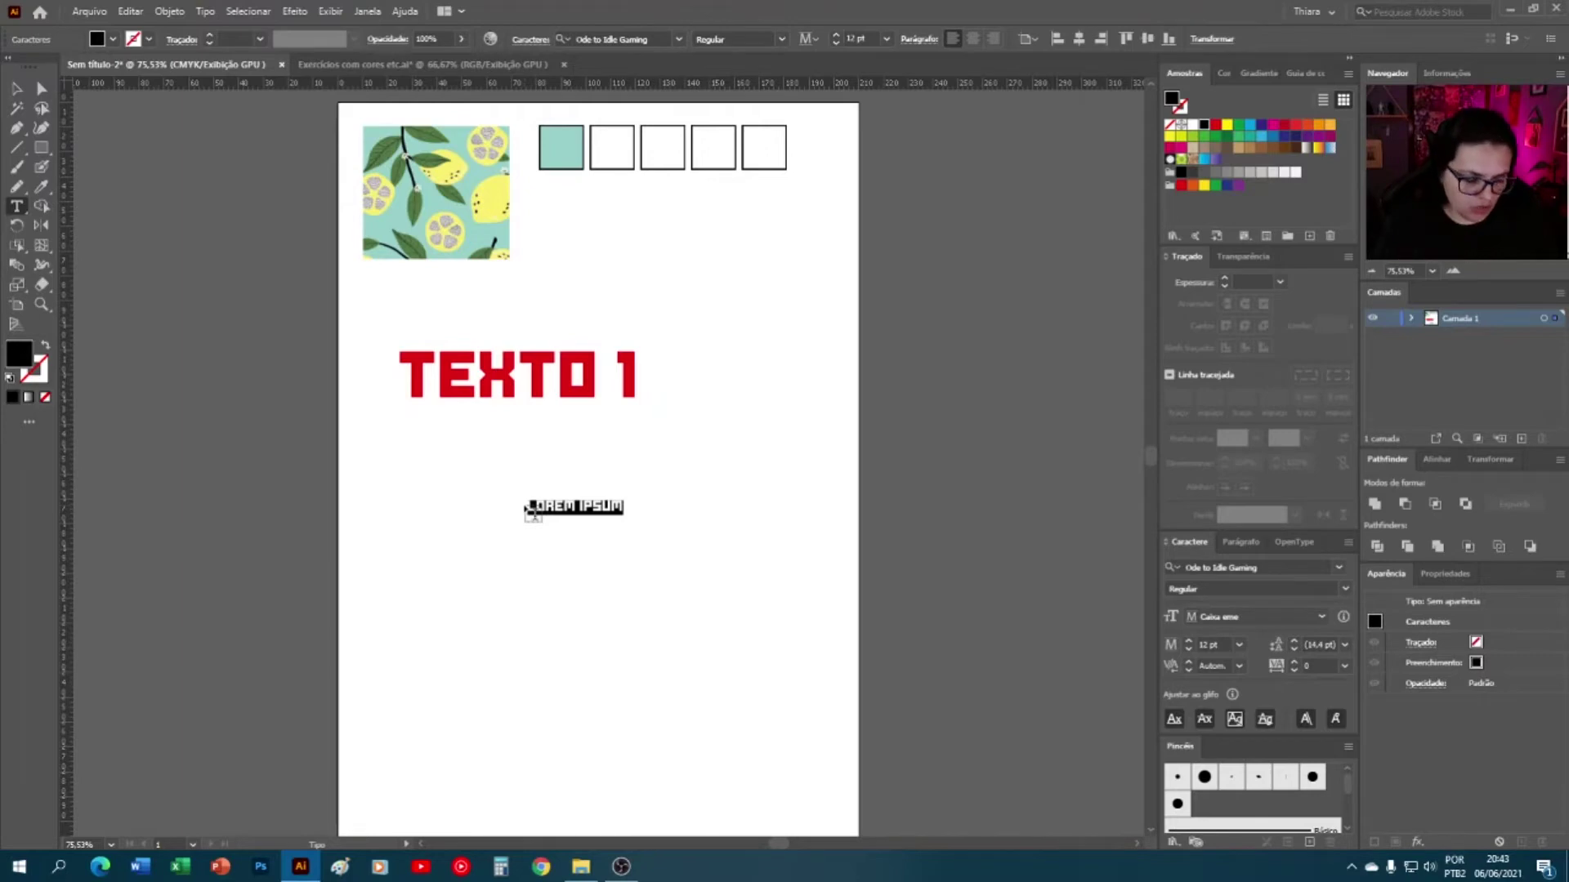
type("TEXTO 2")
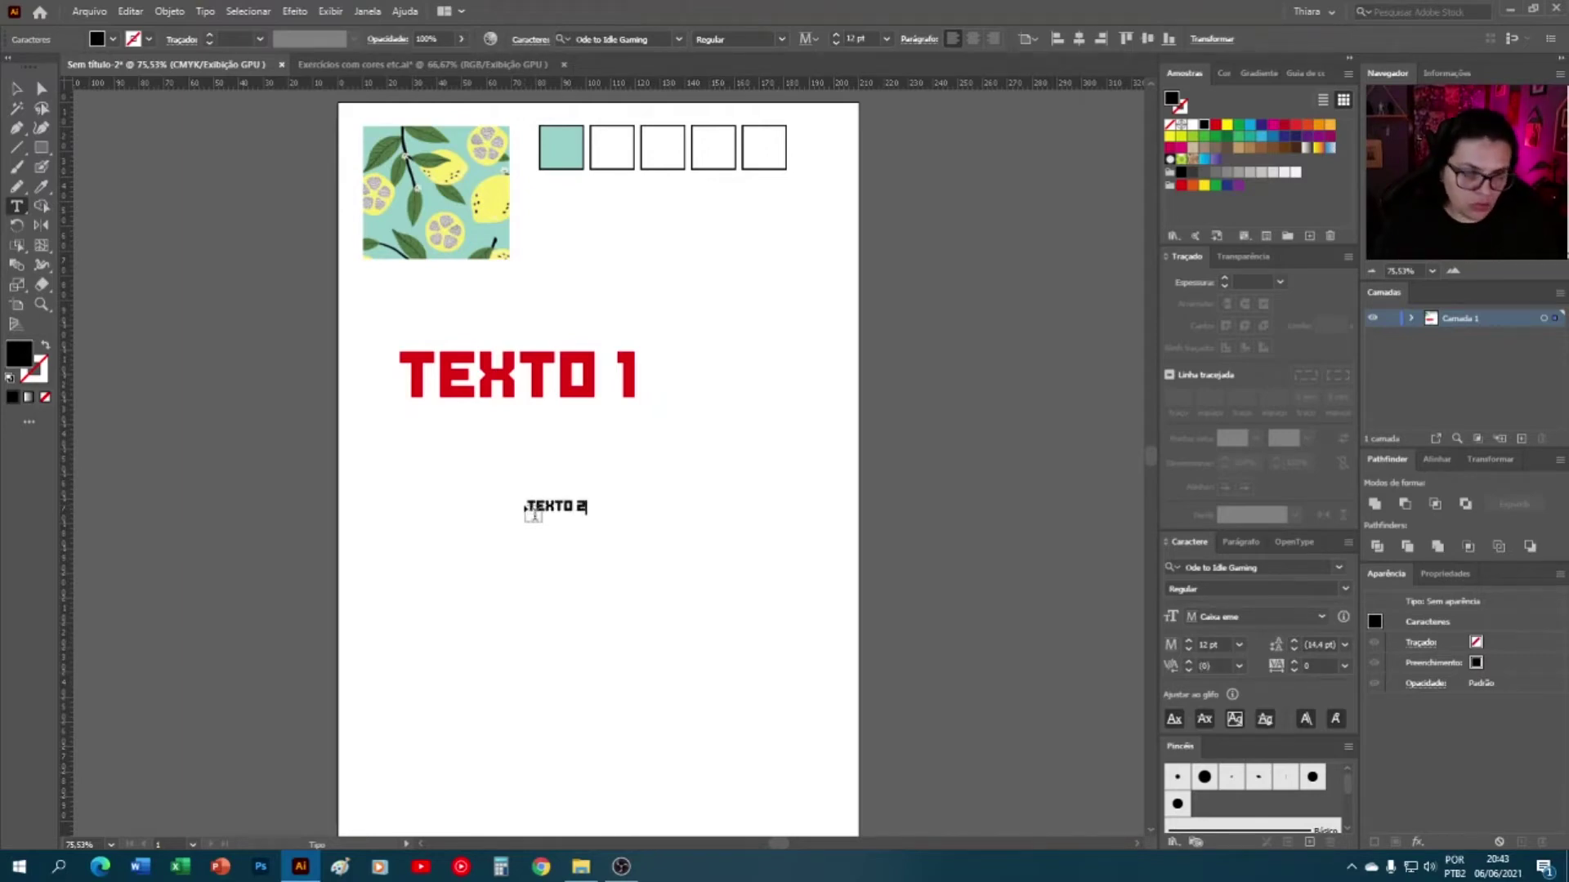
key("ctrl+a")
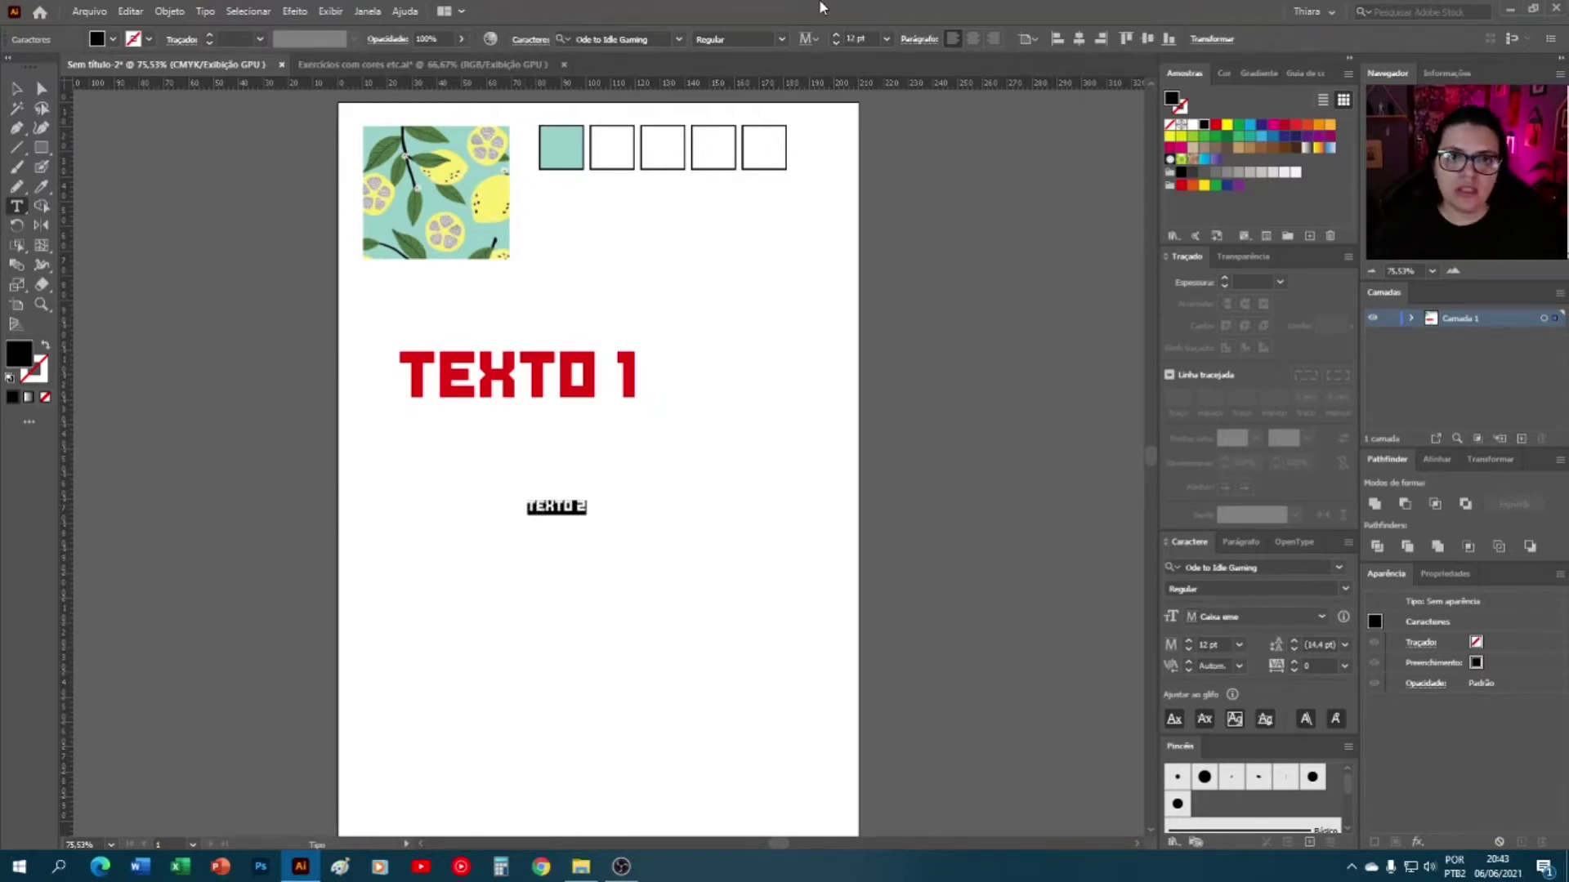
left_click(679, 39)
left_click(645, 144)
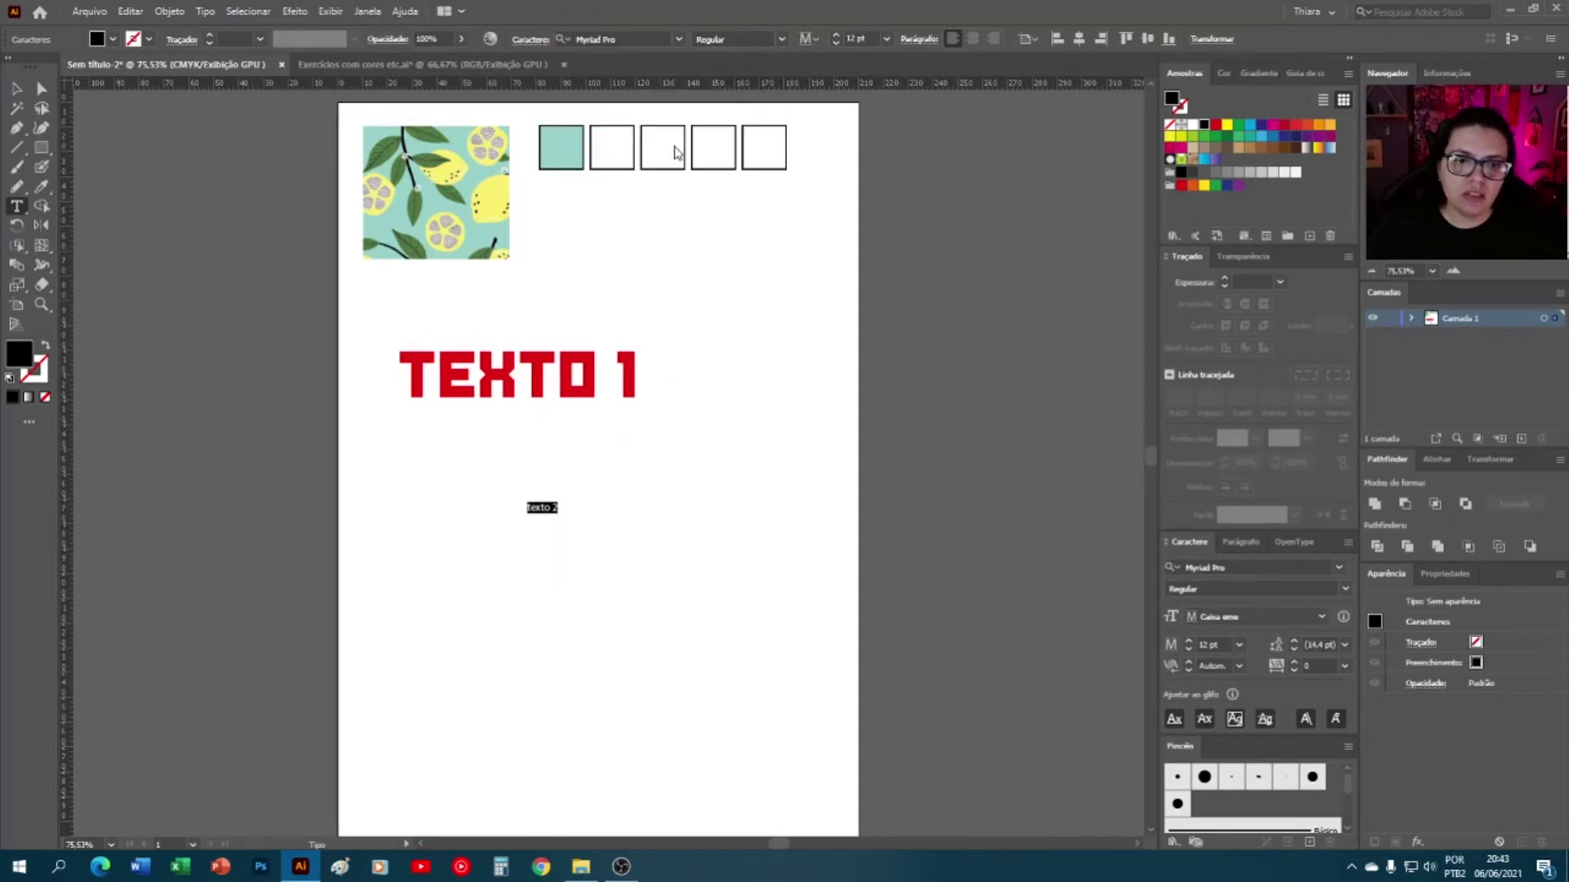
left_click(16, 89)
left_click(634, 701)
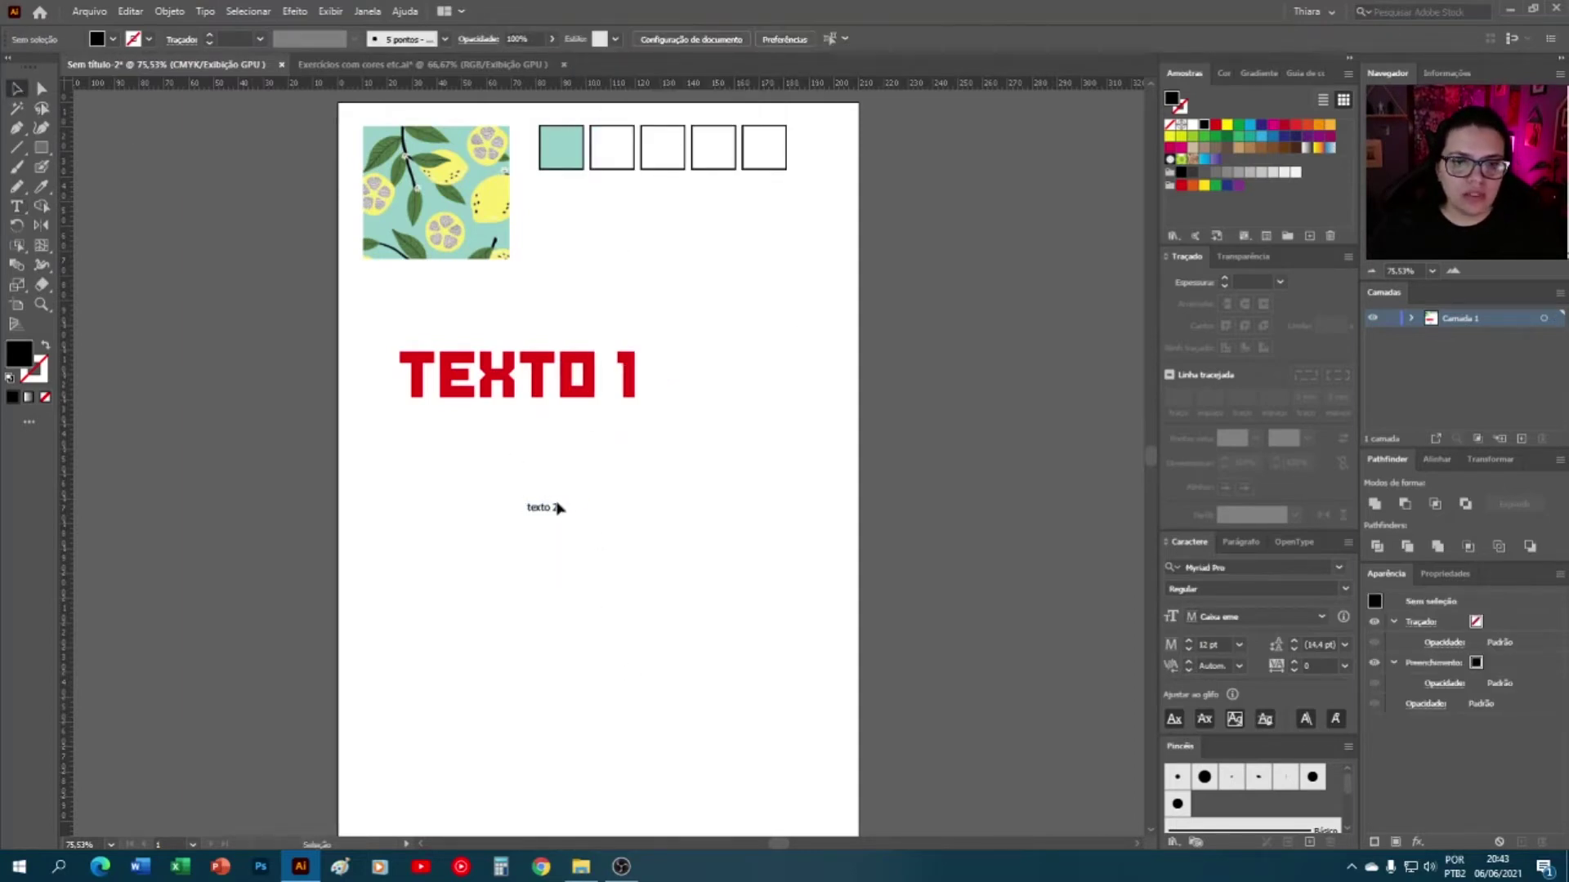
- Try copying the red text's formatting onto "texto 2" with the Eyedropper, and undo it
left_click(552, 508)
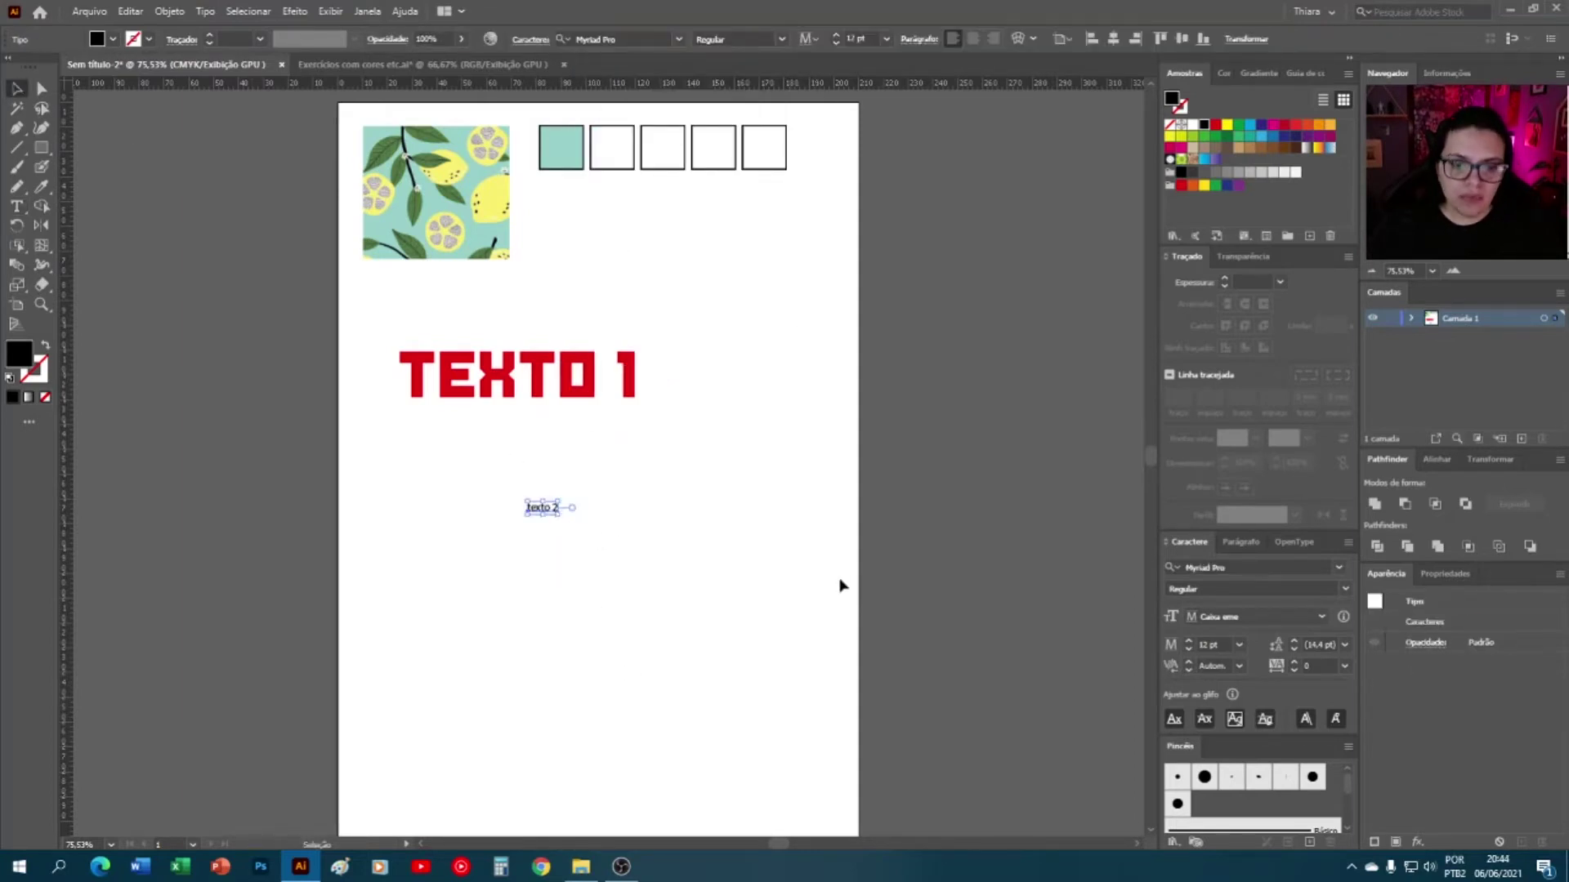
left_click(40, 188)
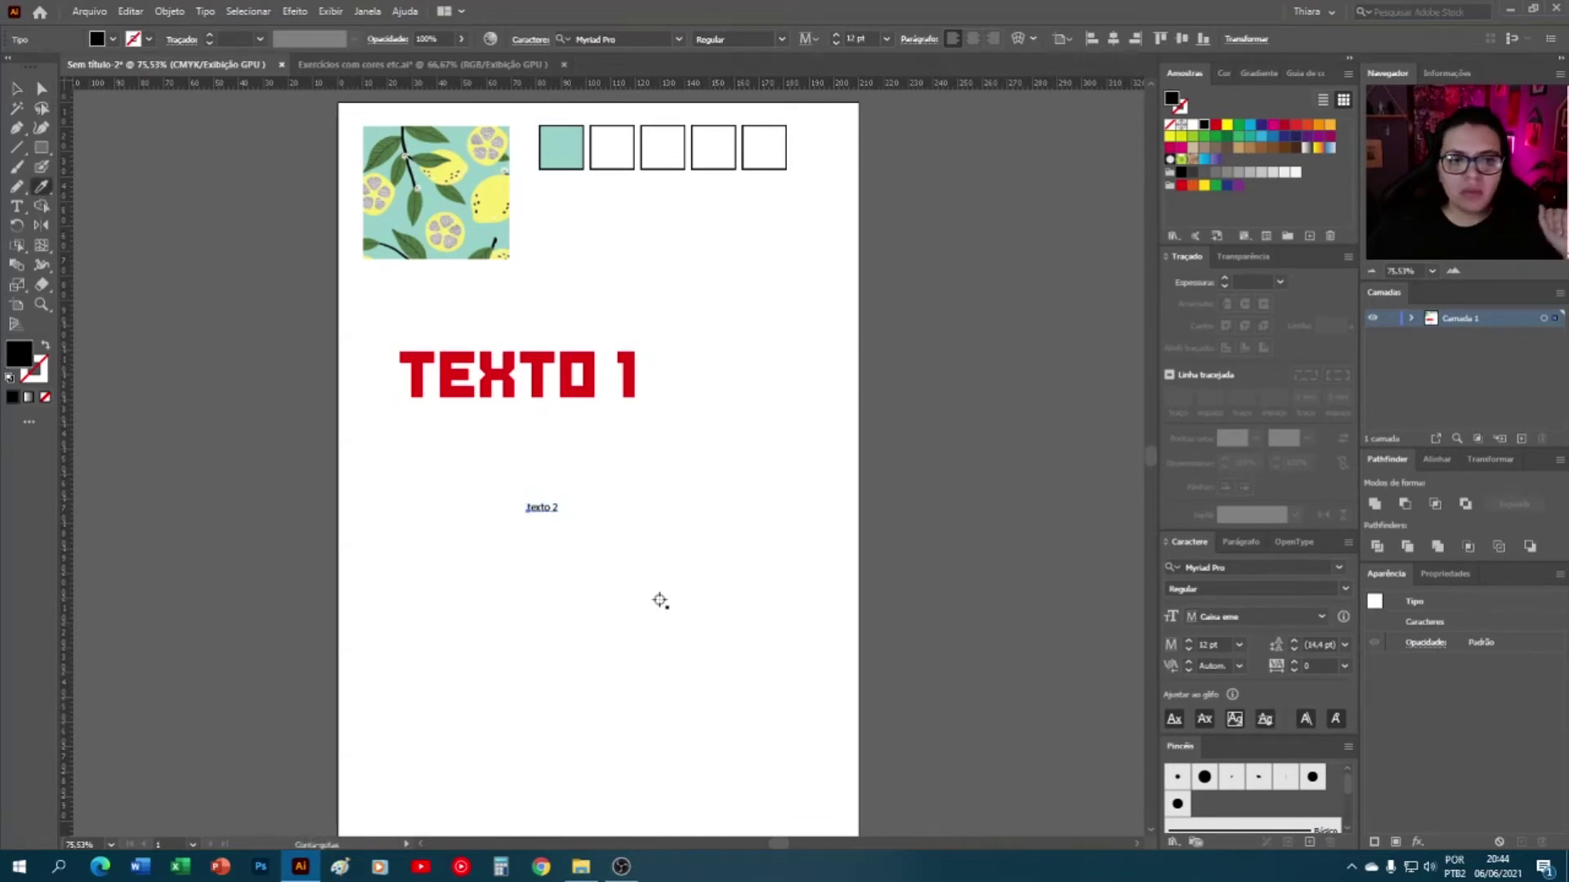
left_click(534, 362)
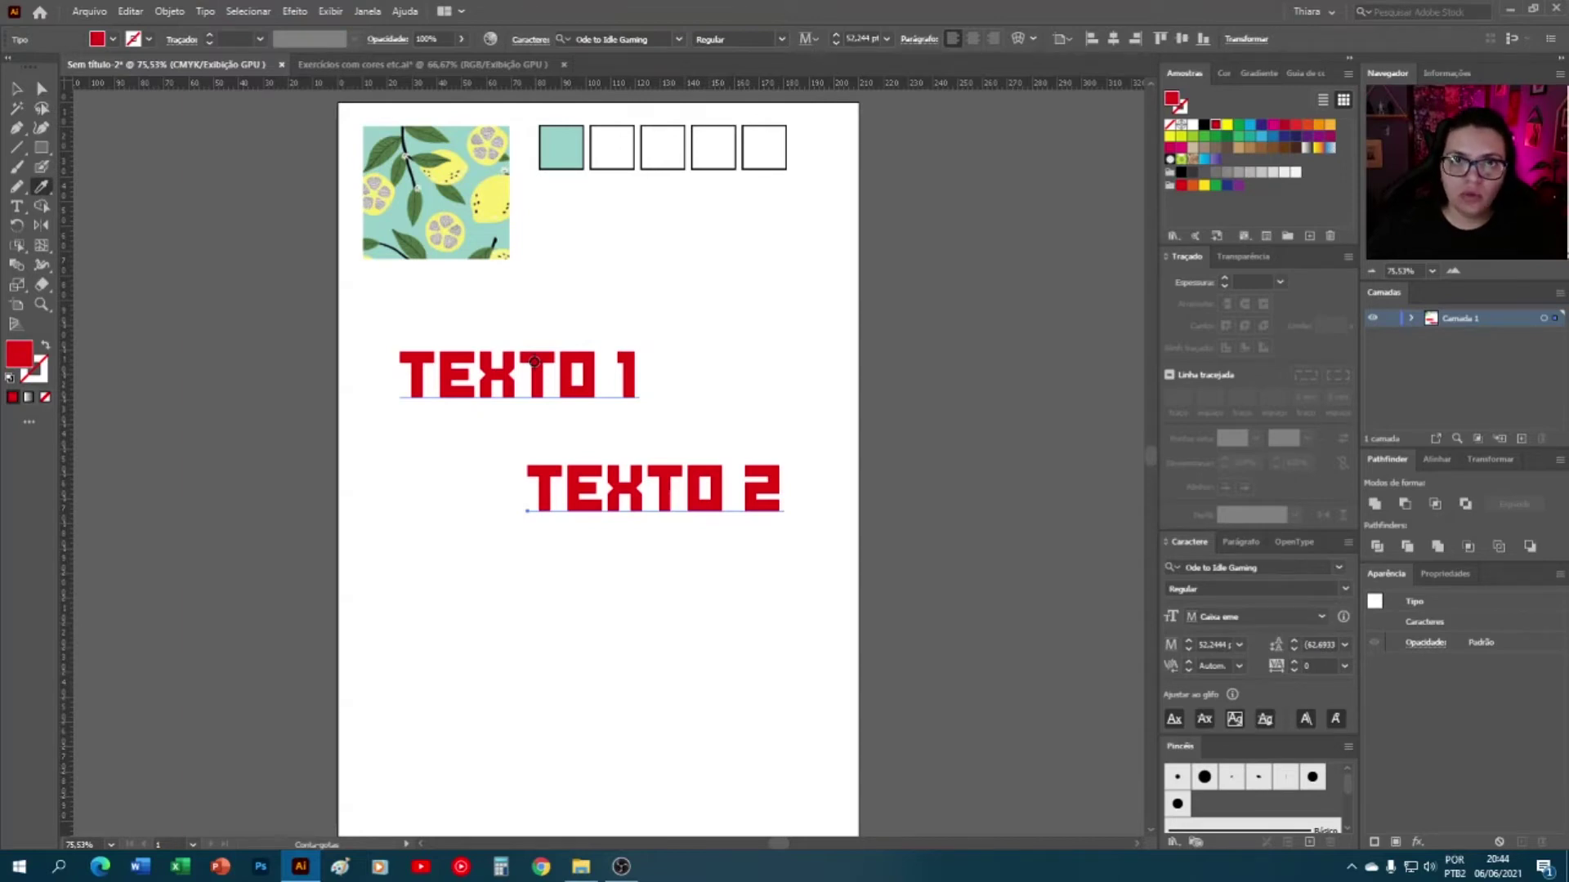
key("v")
left_click(716, 268)
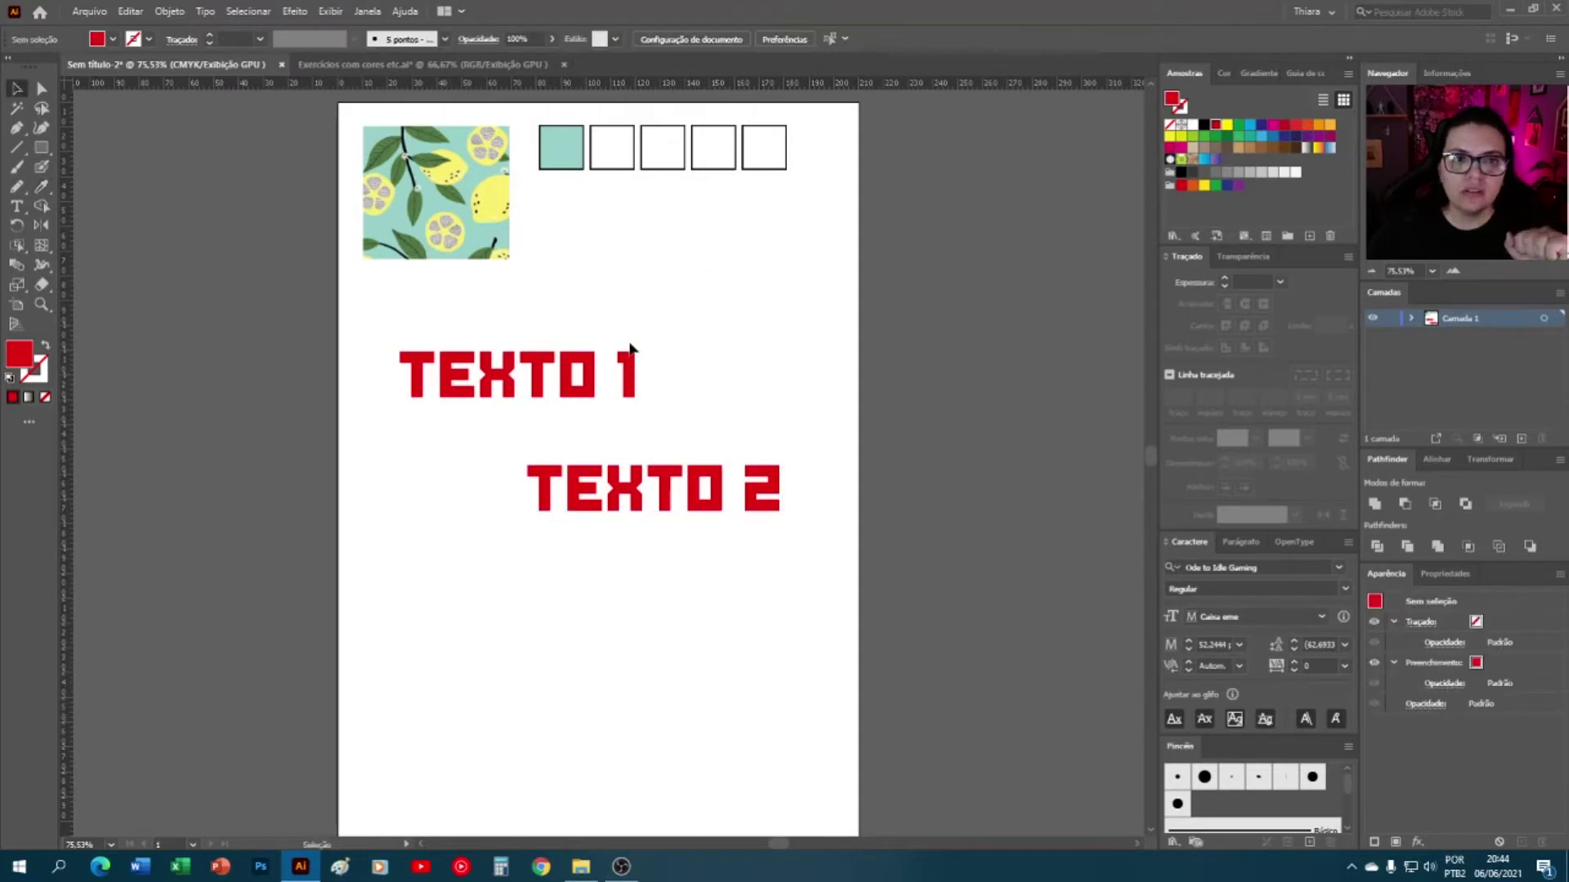
key("a")
key("ctrl+z")
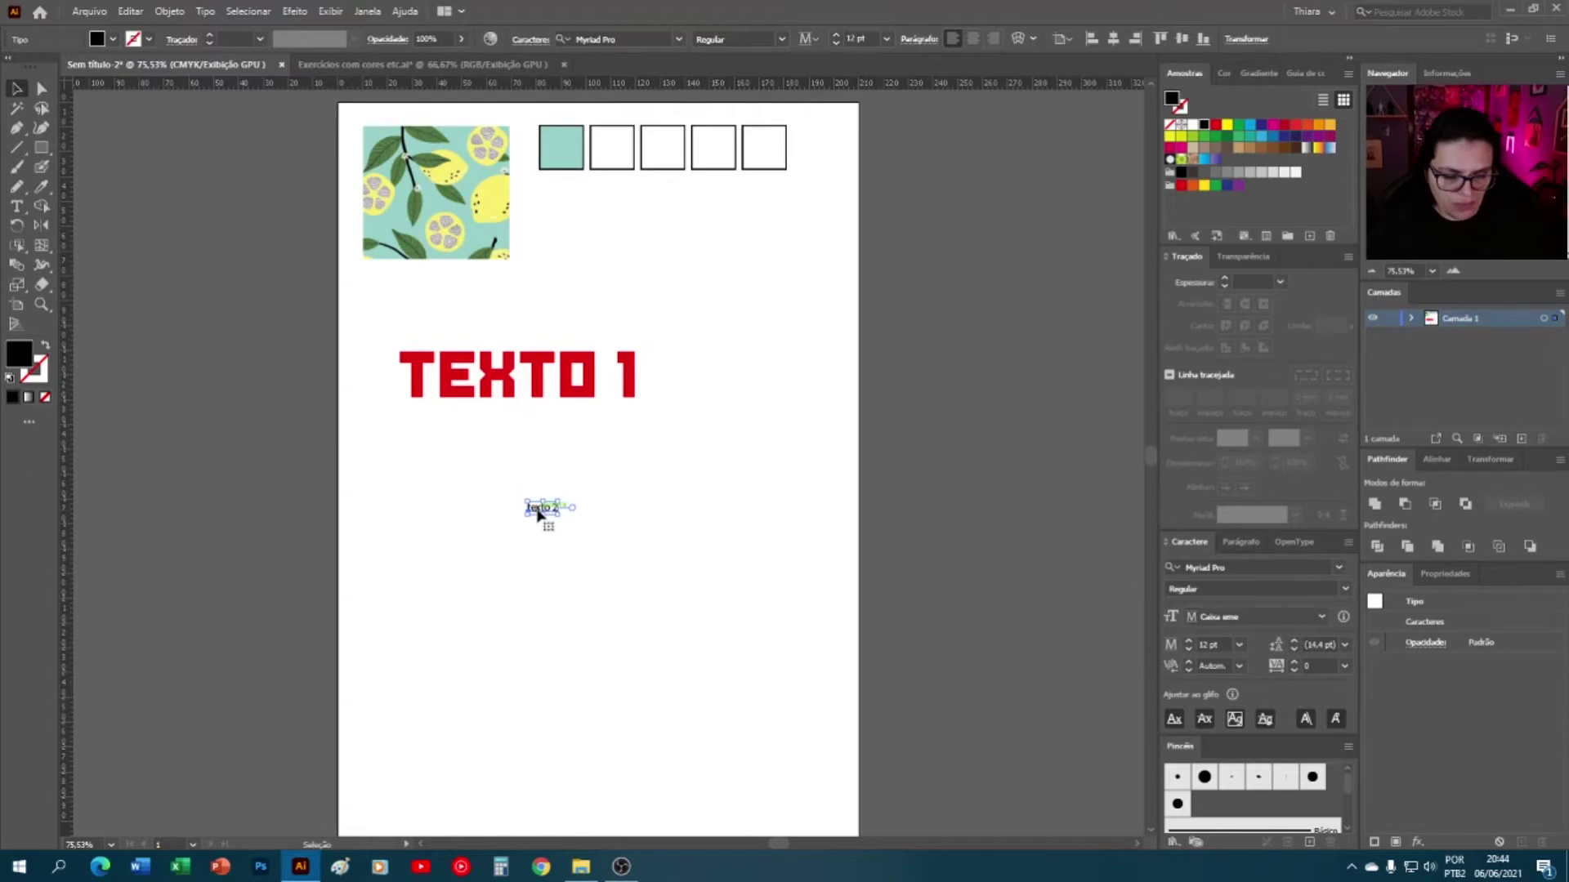
- Apply the font, size and red colour of "TEXTO 1" to "texto 2" with the Eyedropper
key("i")
left_click(546, 383)
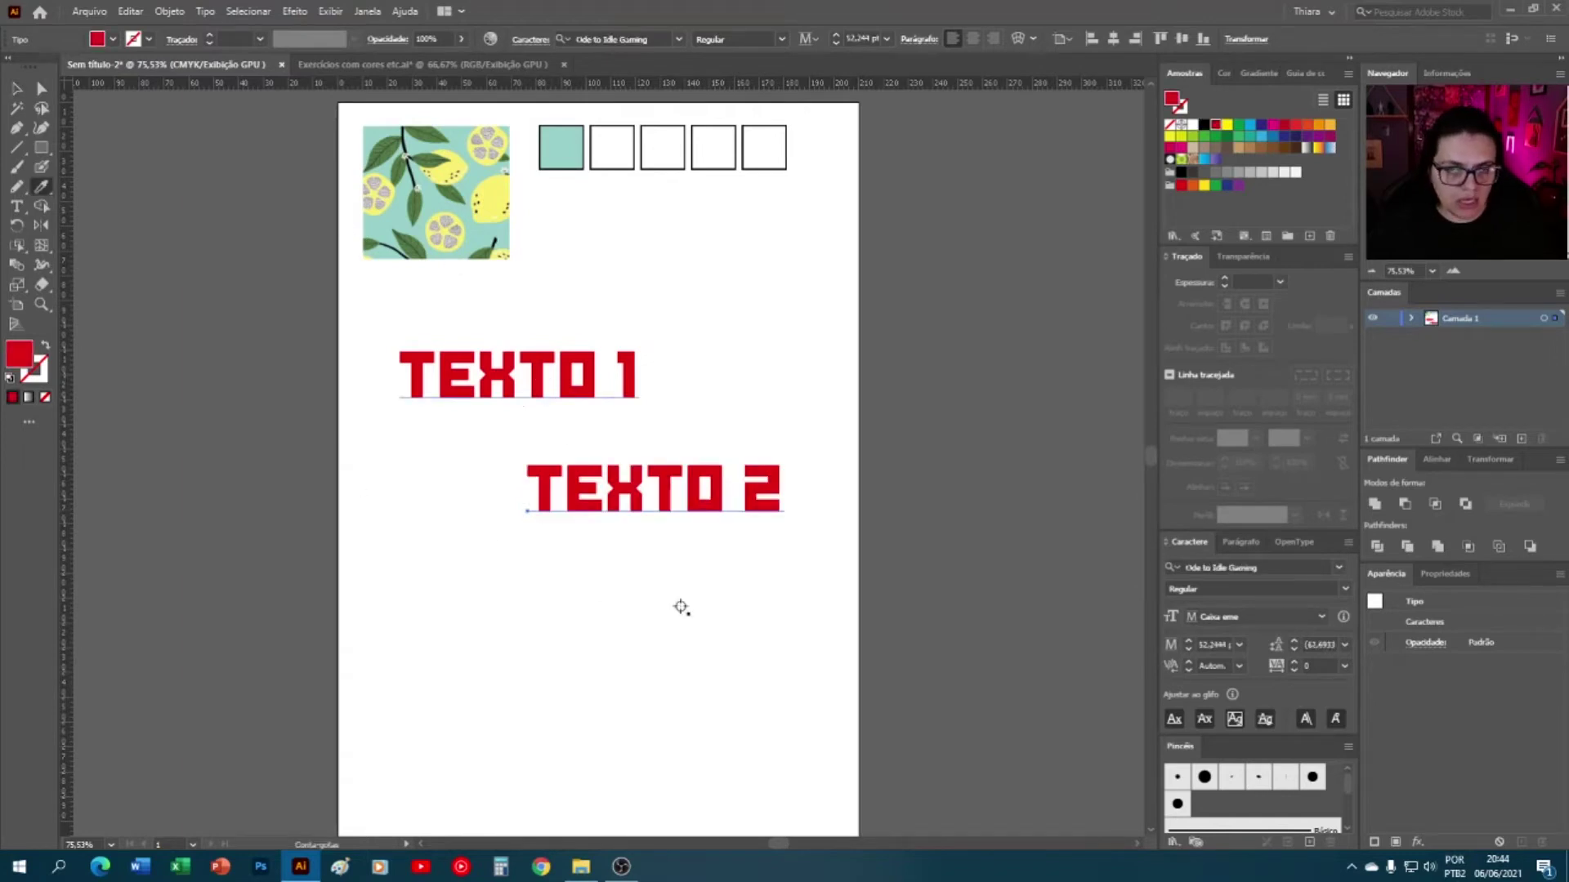
- Sample various lemon-image colours onto the second text with the Eyedropper, ending with the first square's teal fill and black stroke
left_click(434, 201)
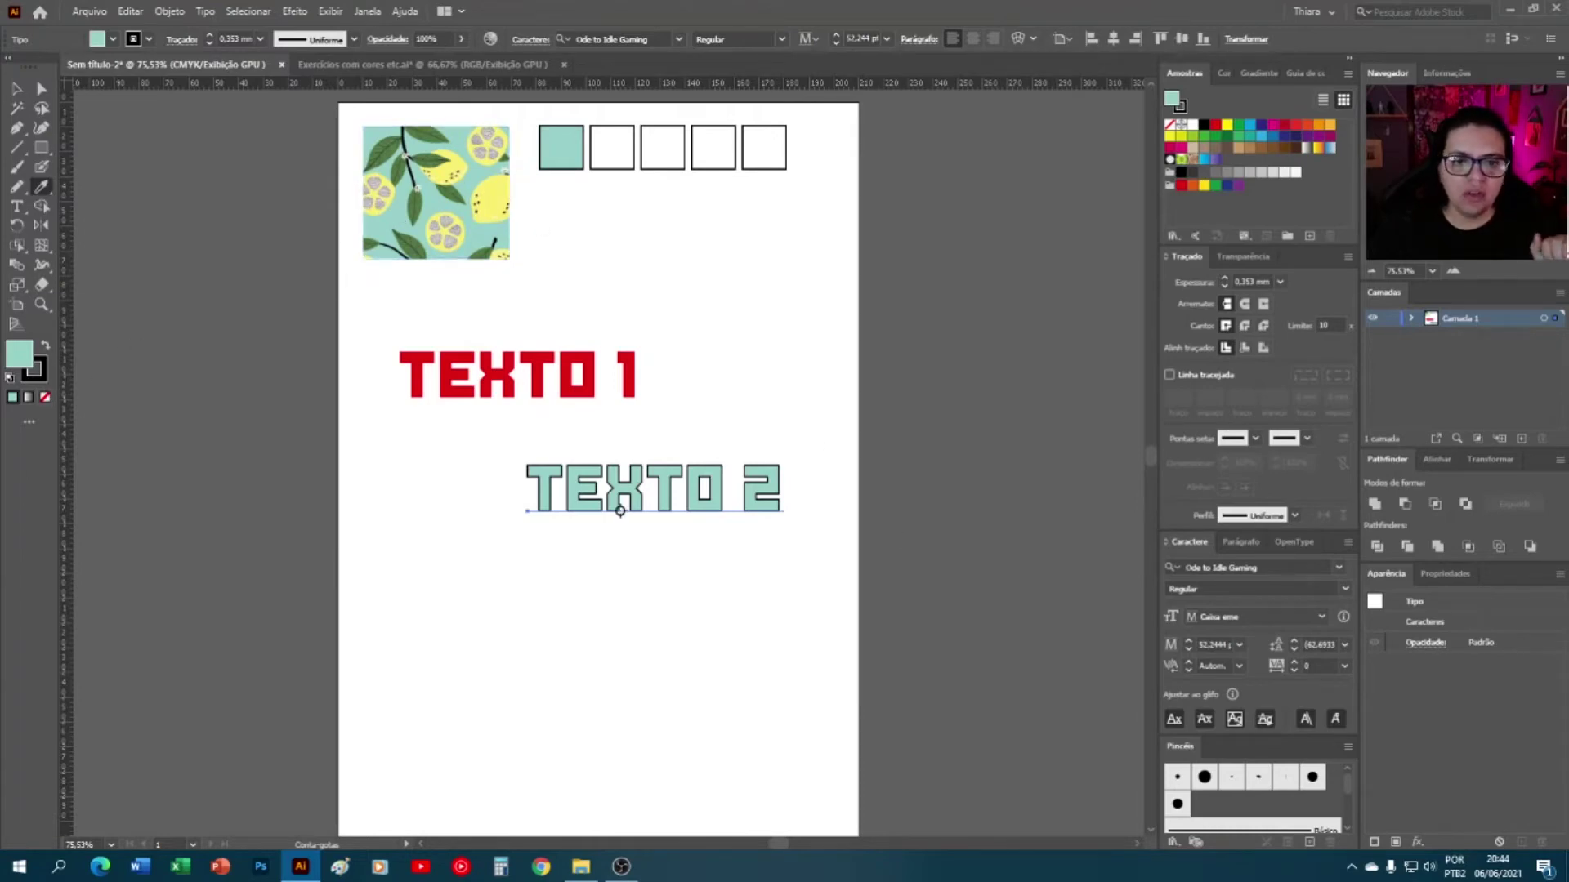
left_click(483, 203)
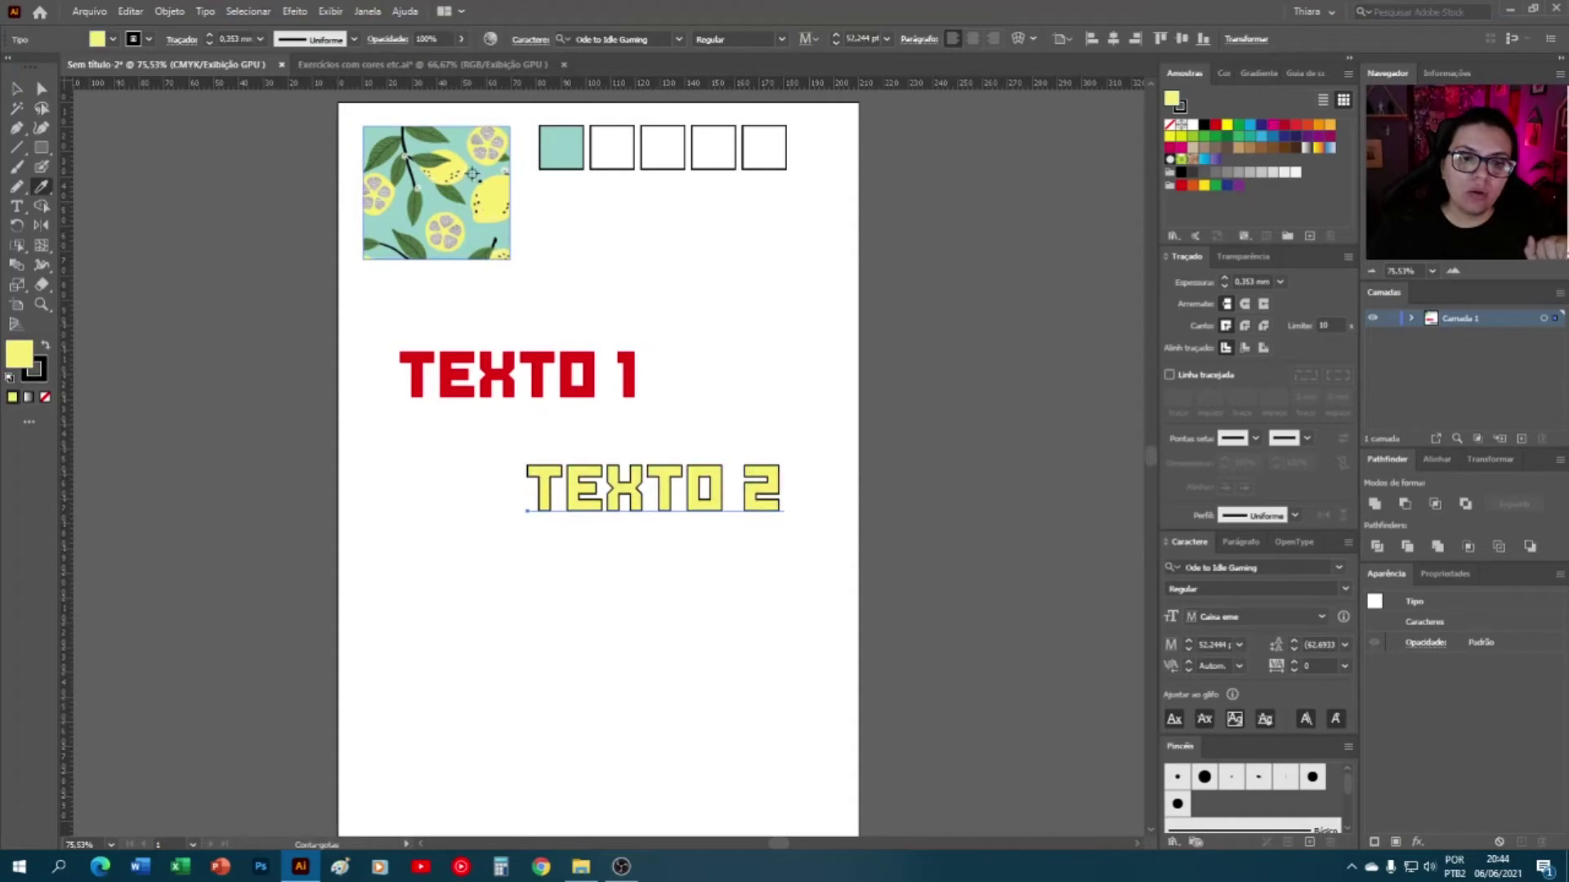
left_click(439, 168)
left_click(450, 216)
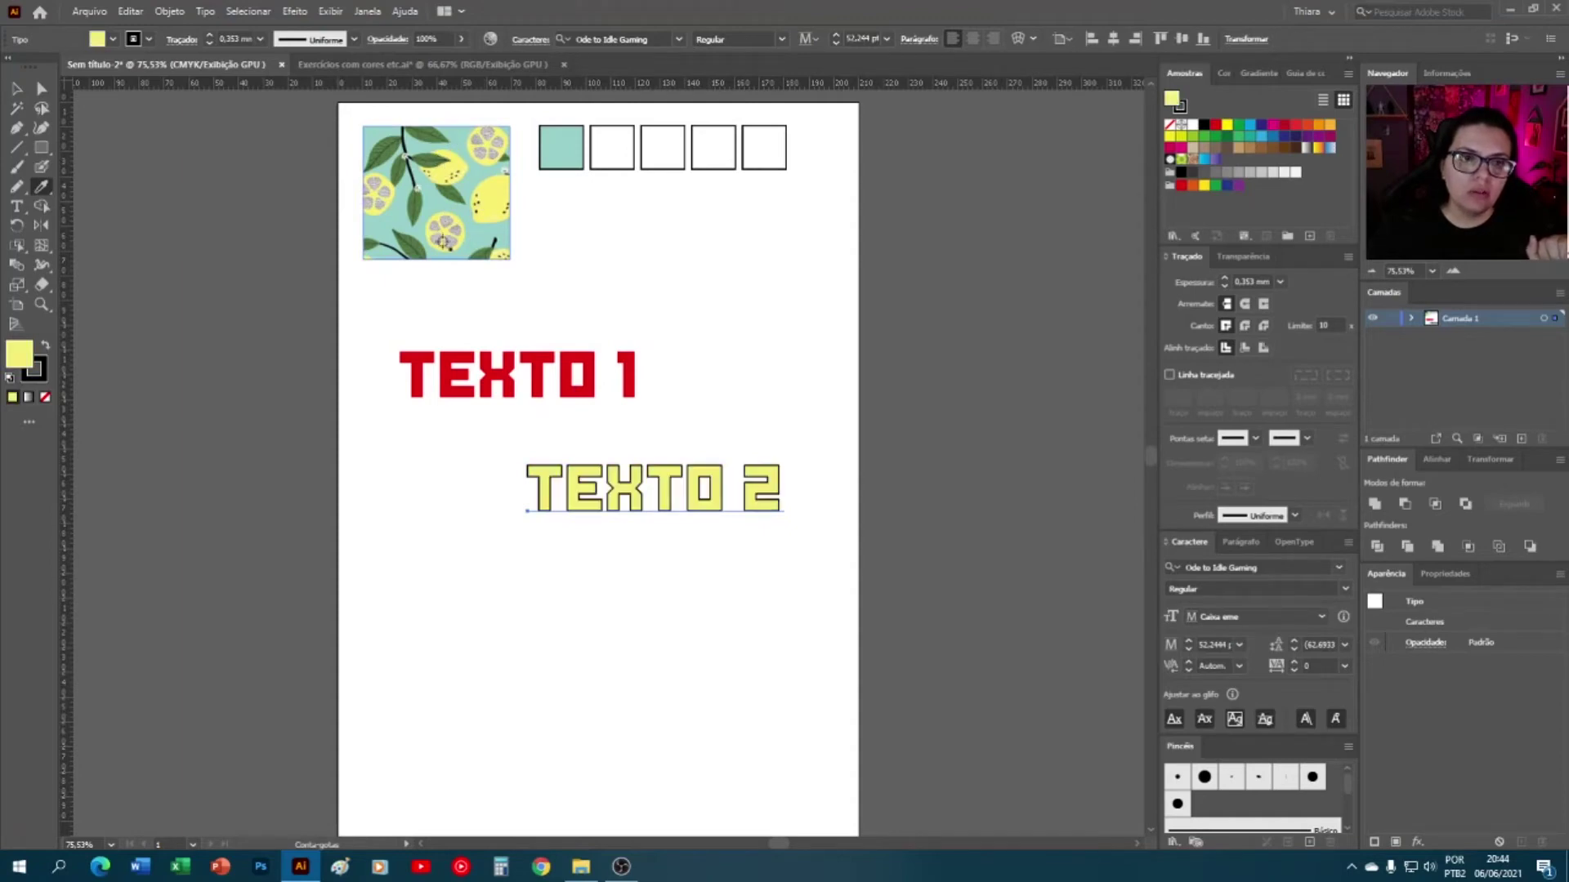
left_click(493, 237)
left_click(495, 245)
left_click(560, 147)
key("v")
- Fill the second square with the dark green swatch and remove its stroke
left_click(605, 158)
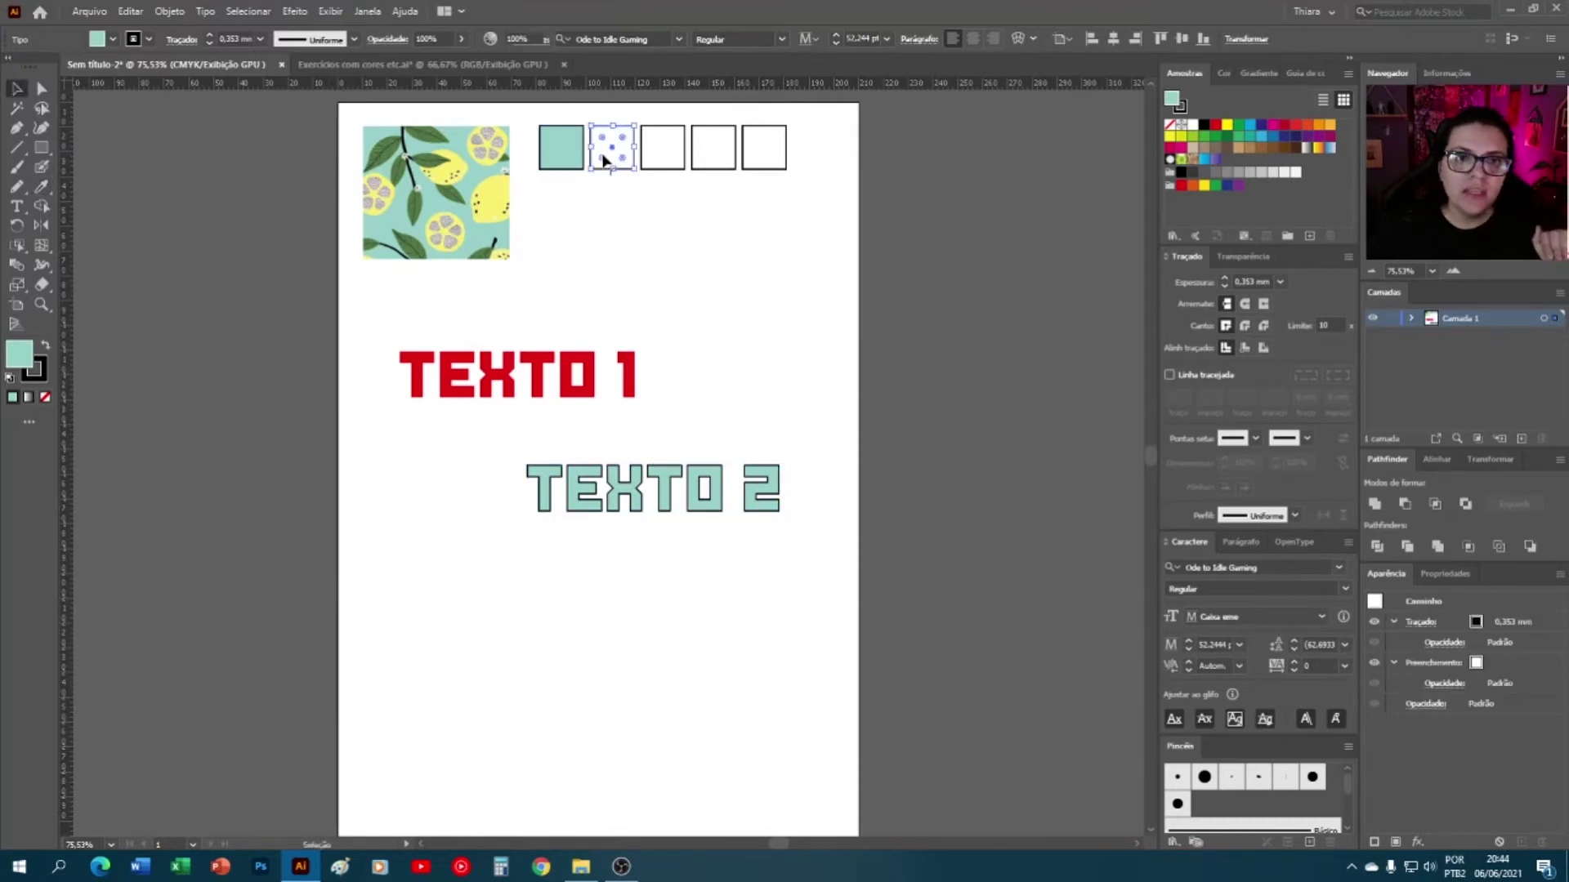
left_click(1229, 136)
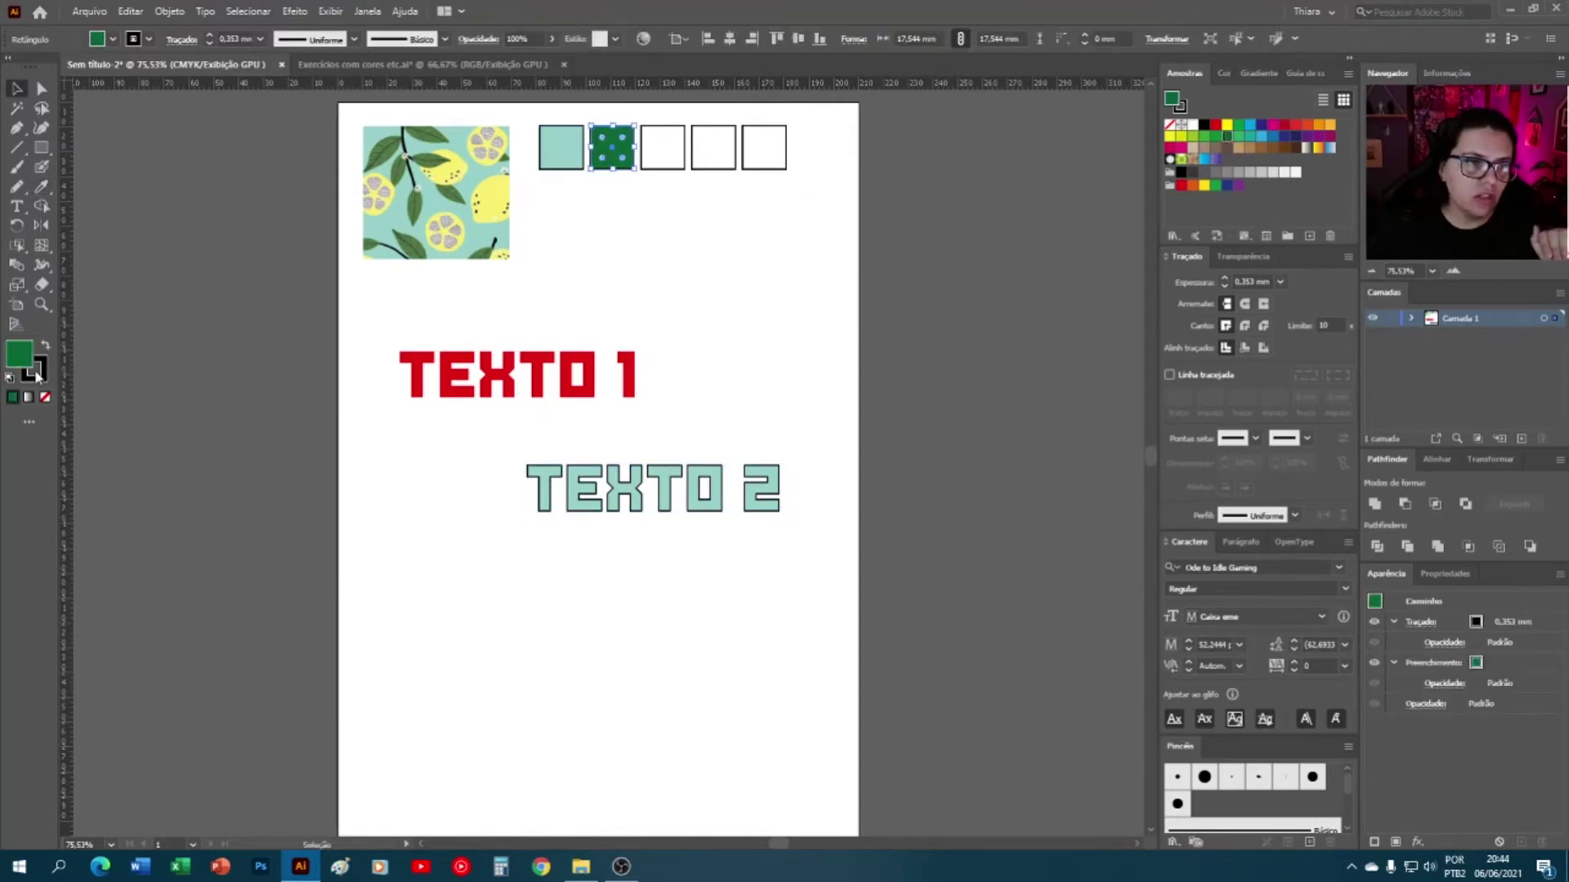
left_click(46, 346)
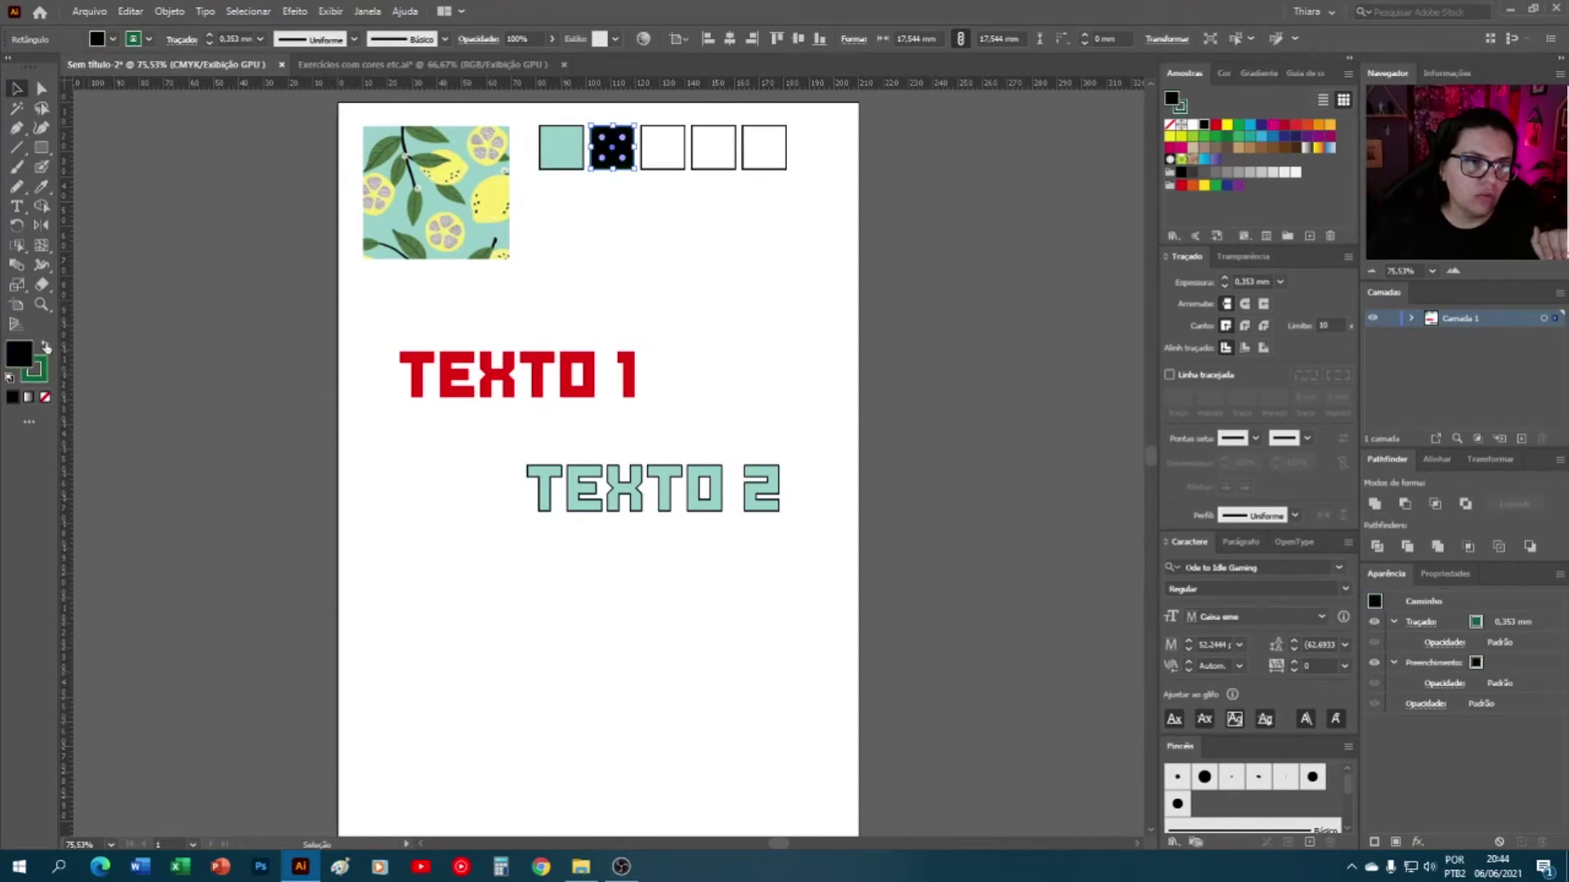
key("ctrl+z")
key("x")
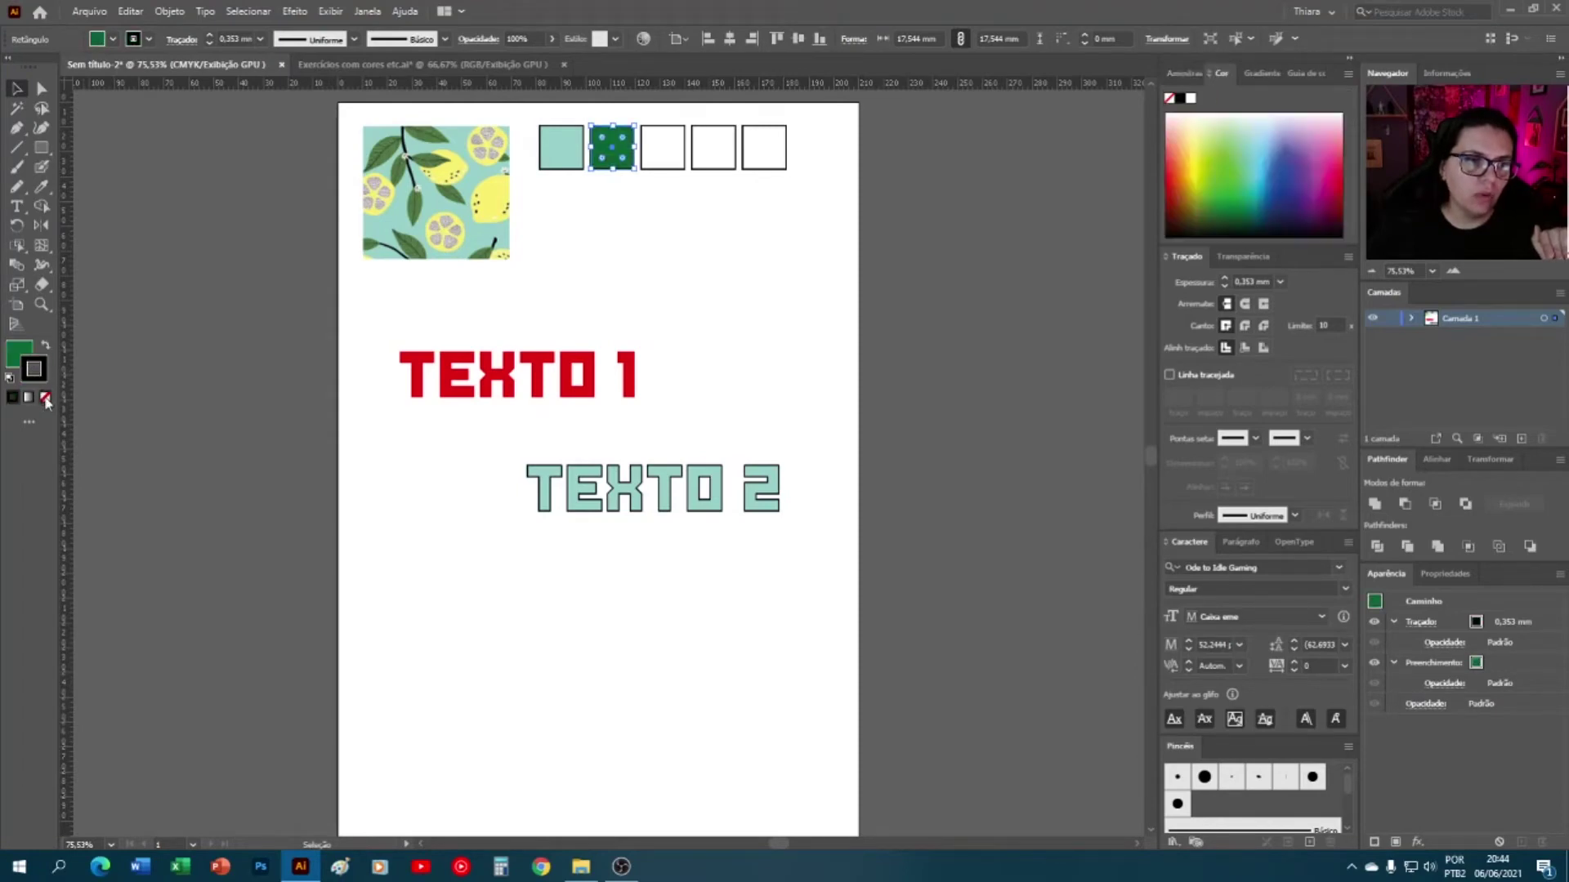
left_click(46, 399)
left_click(262, 298)
- Give "TEXTO 2" the second square's green fill without a stroke using the Eyedropper
left_click(663, 502)
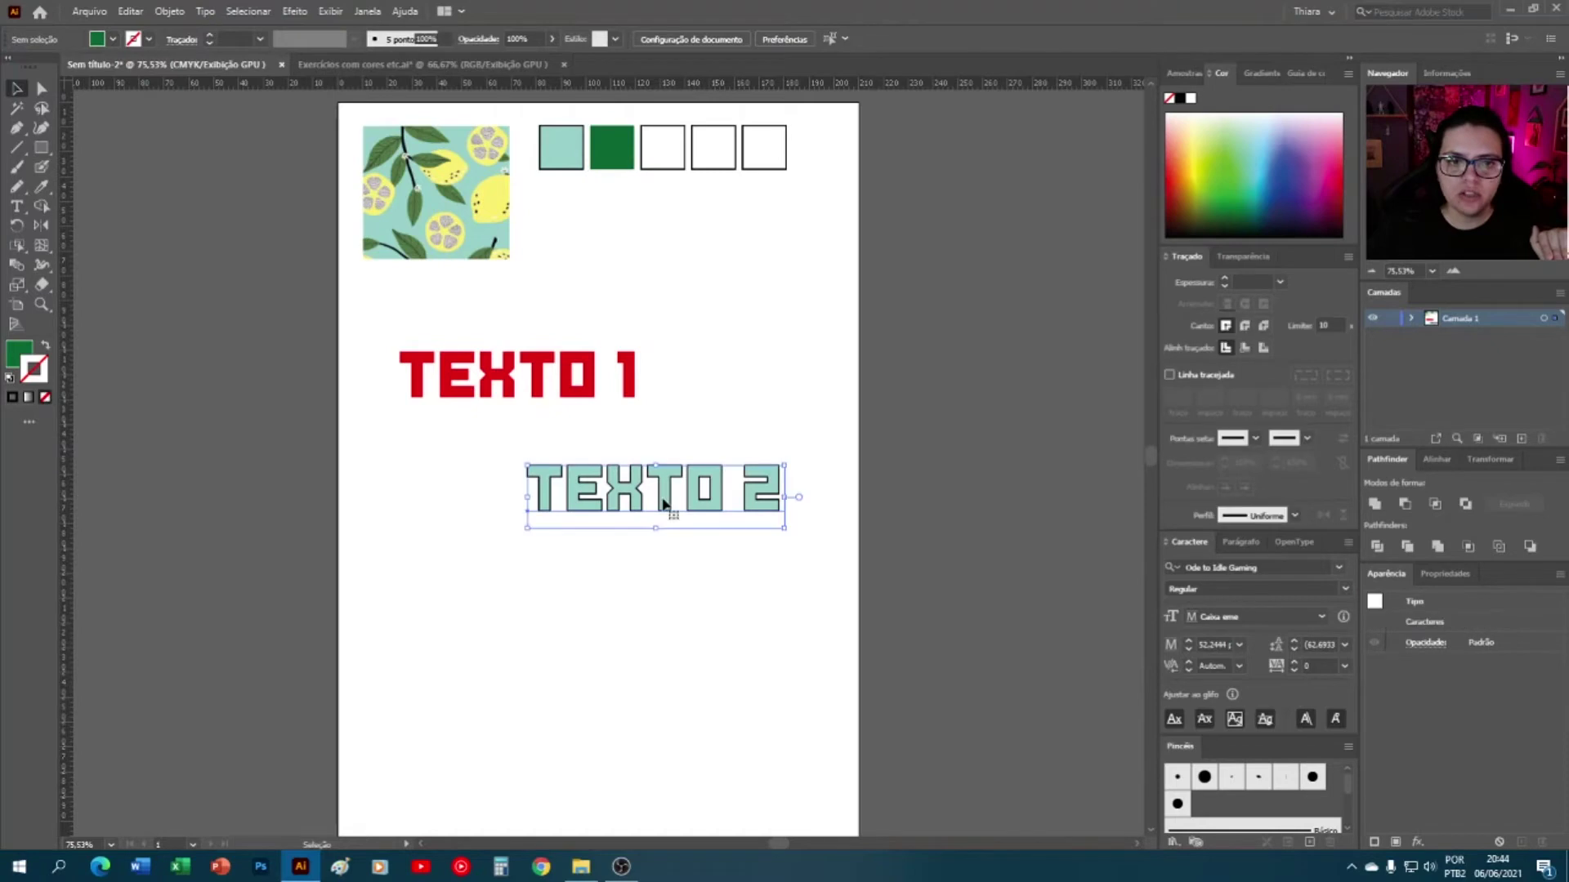
key("i")
left_click(608, 146)
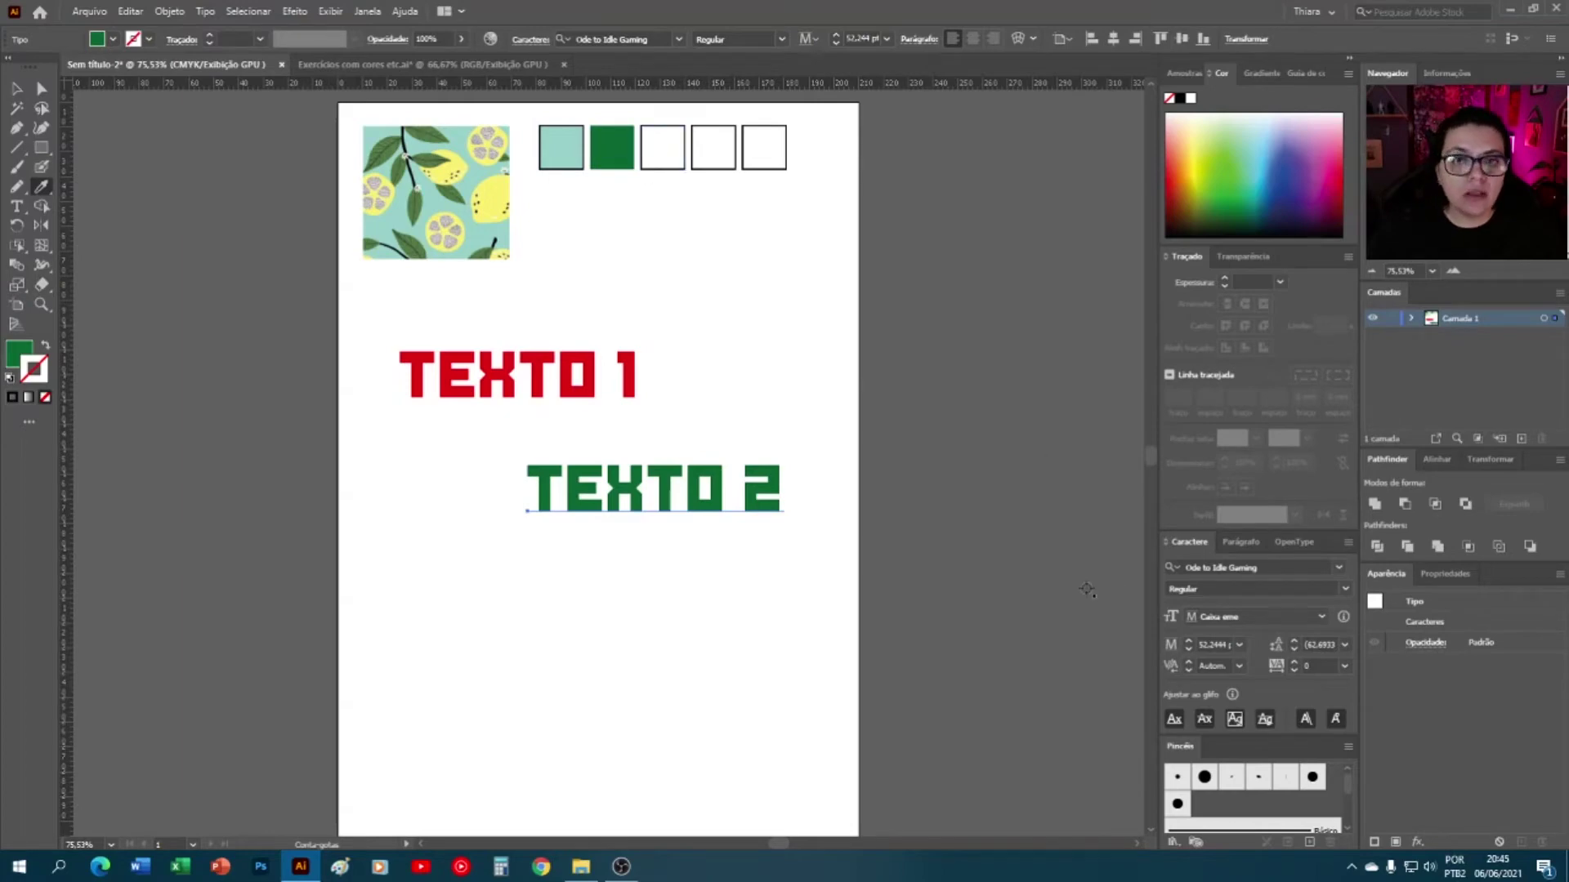
left_click(17, 89)
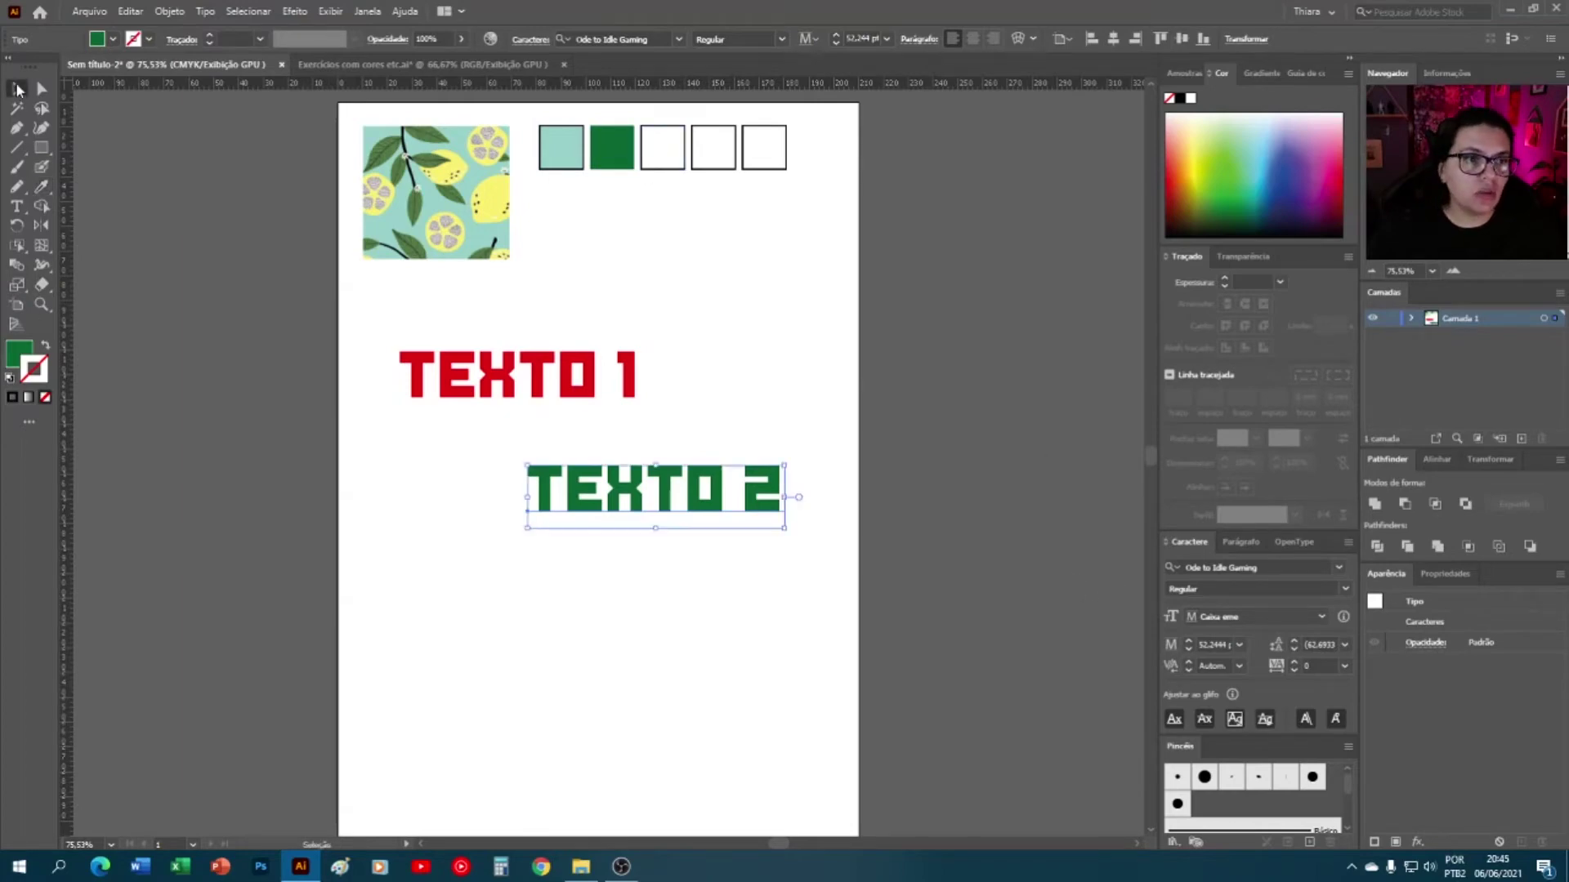
left_click(196, 412)
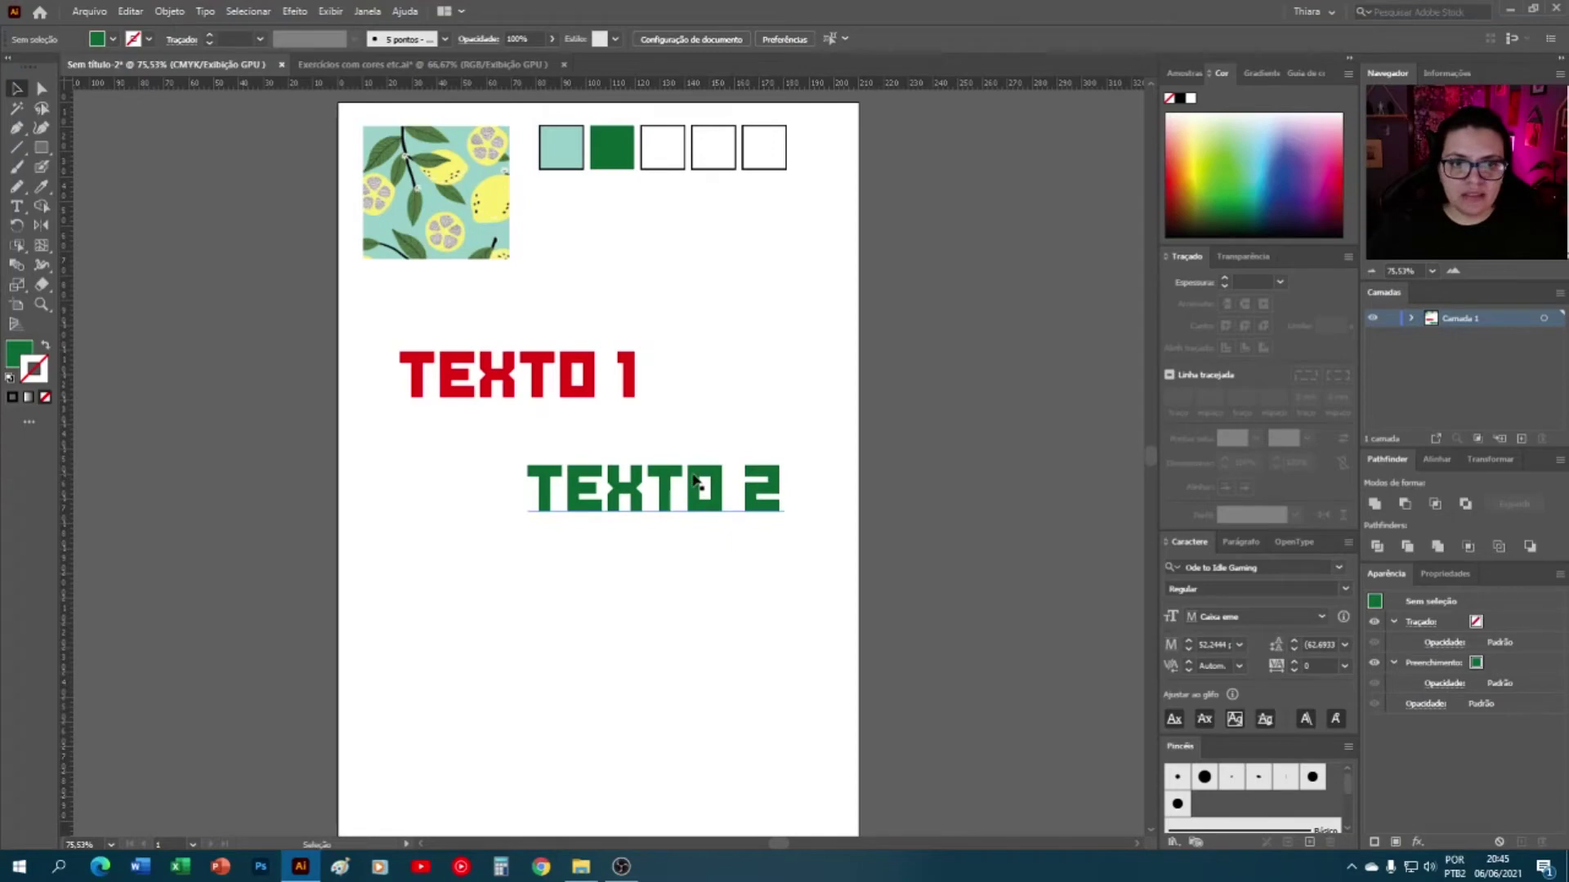
- Recolour "TEXTO 1" with the Eyedropper by sampling the image's teal background and finally the lemon yellow
left_click(568, 386)
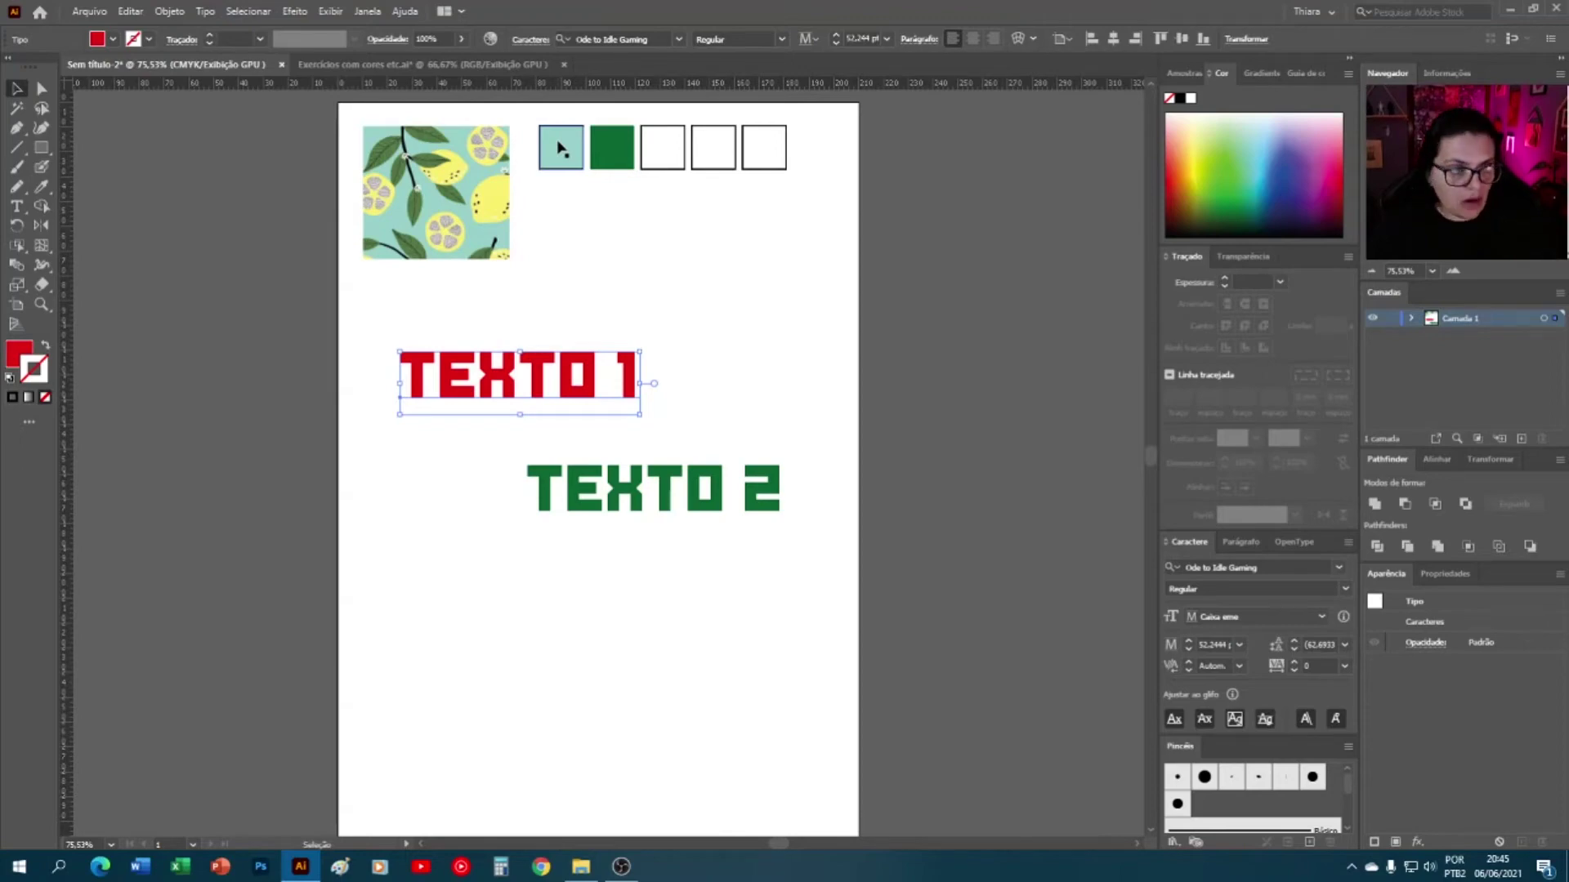
key("x")
key("i")
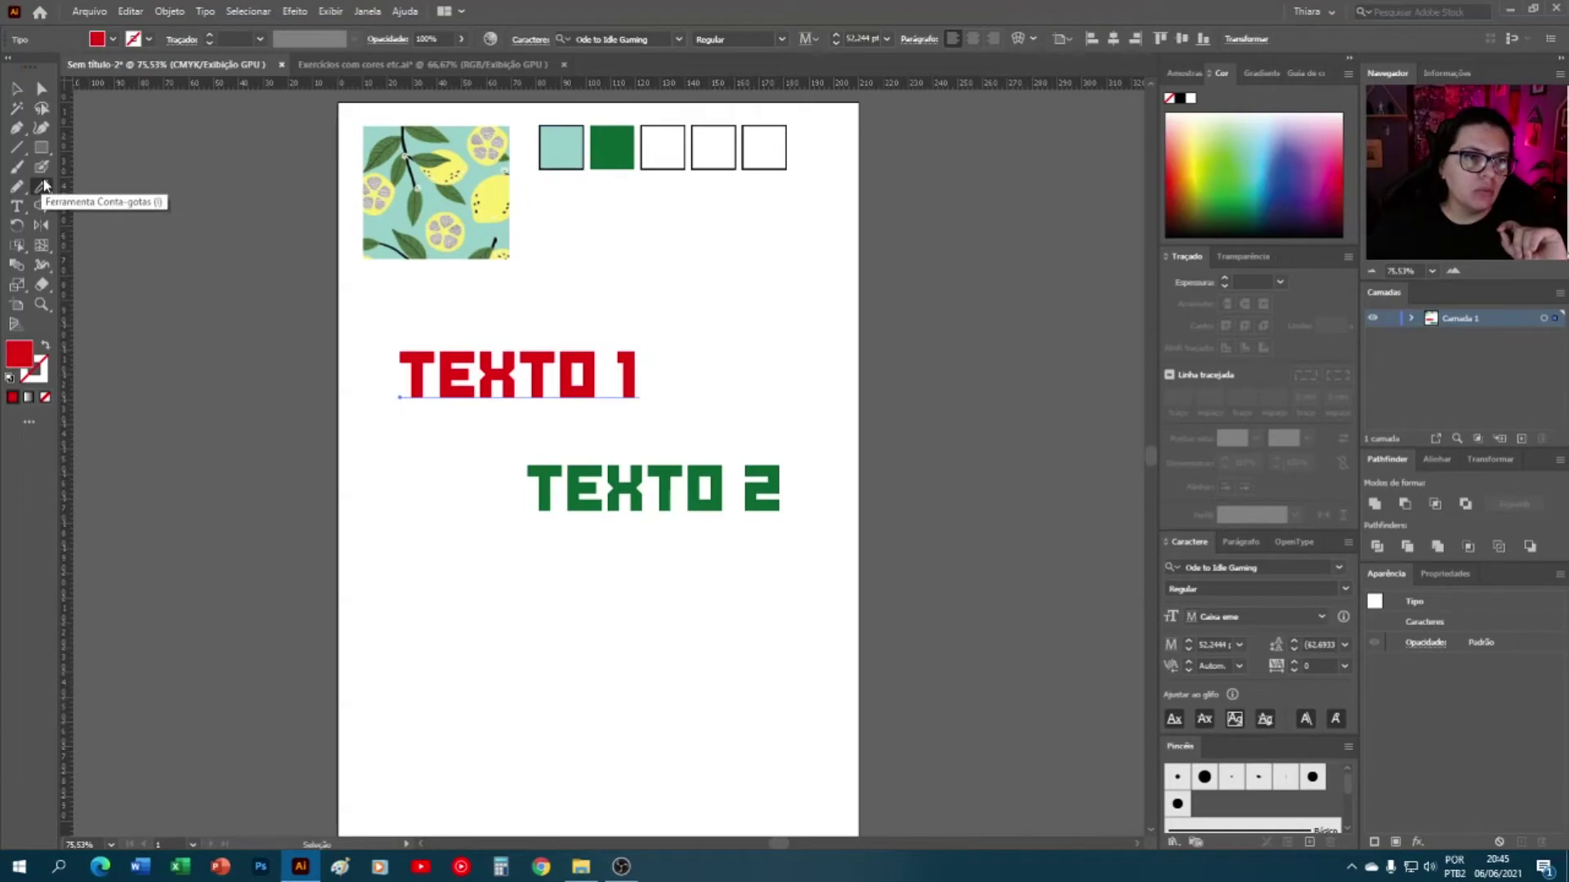
left_click(43, 187)
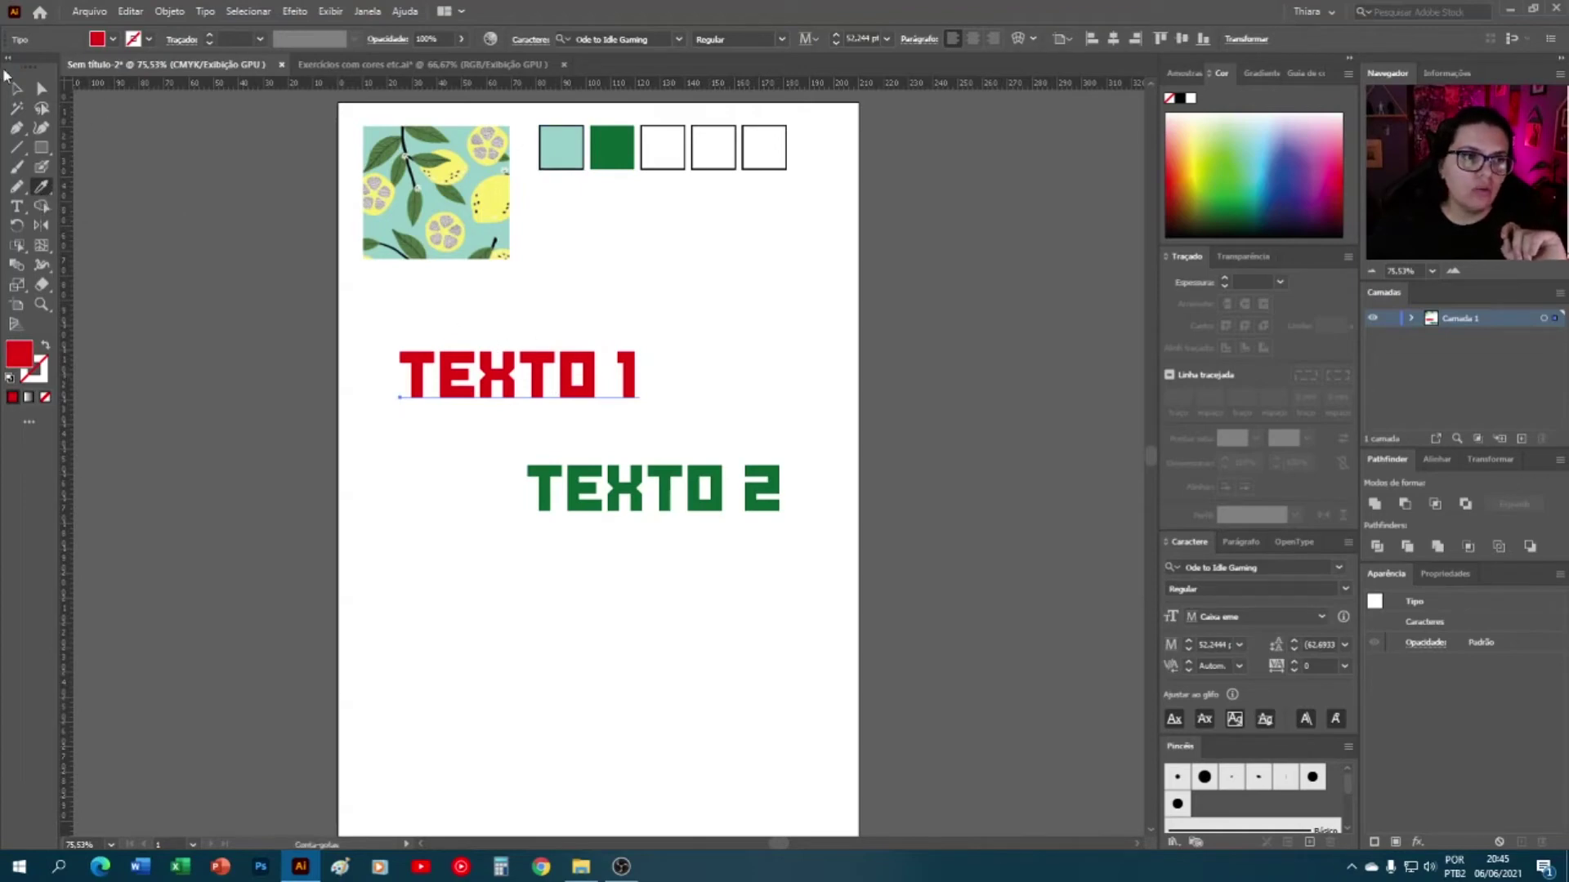
left_click(14, 92)
left_click(531, 380)
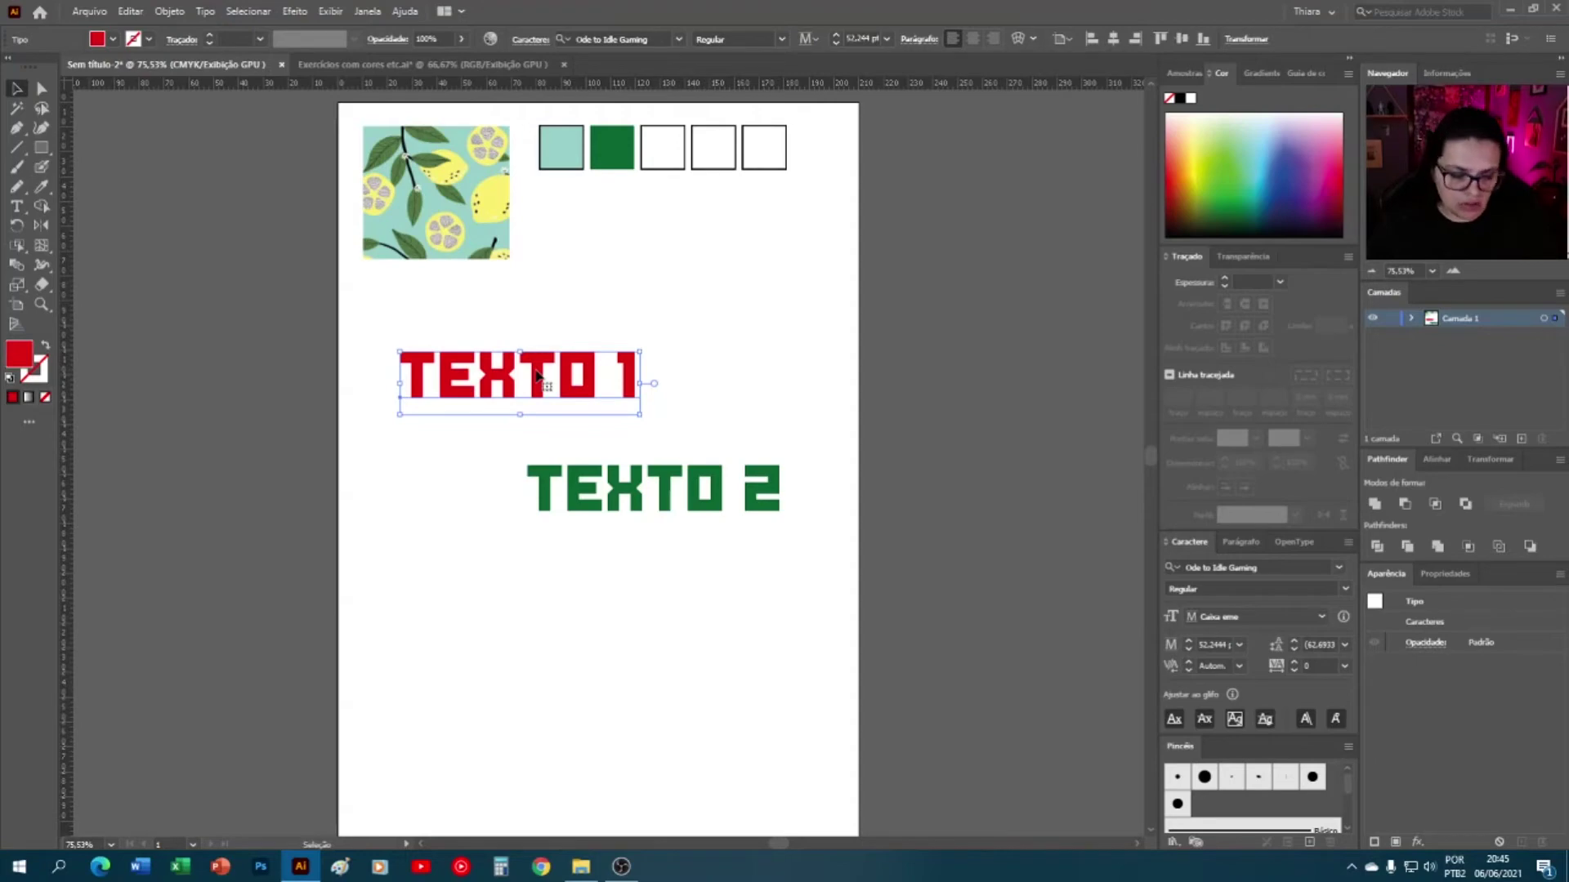
key("i")
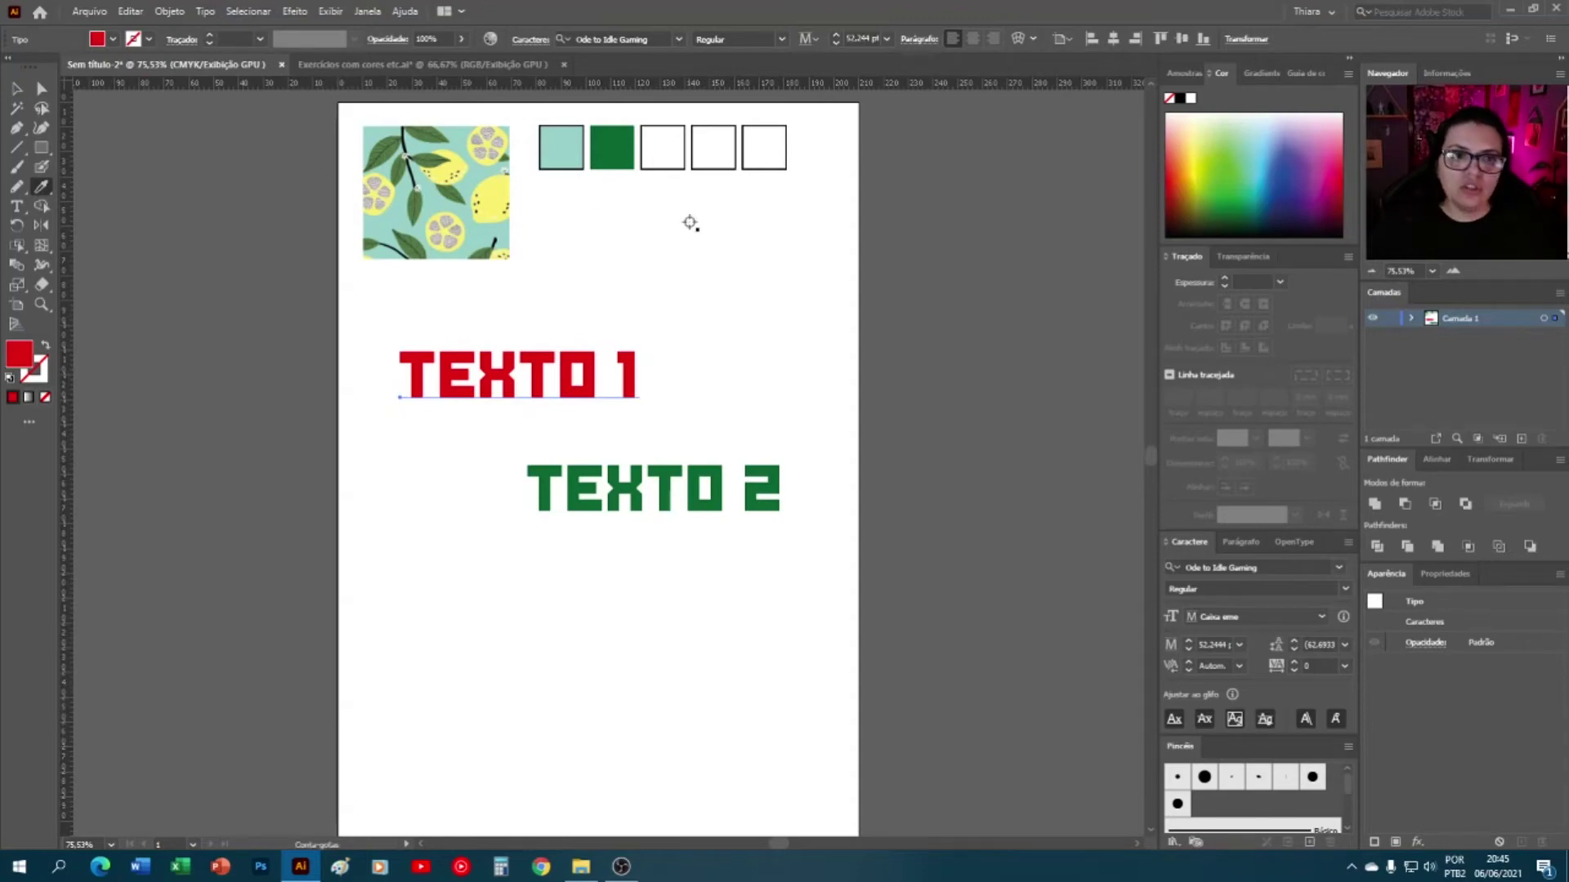
left_click(489, 195)
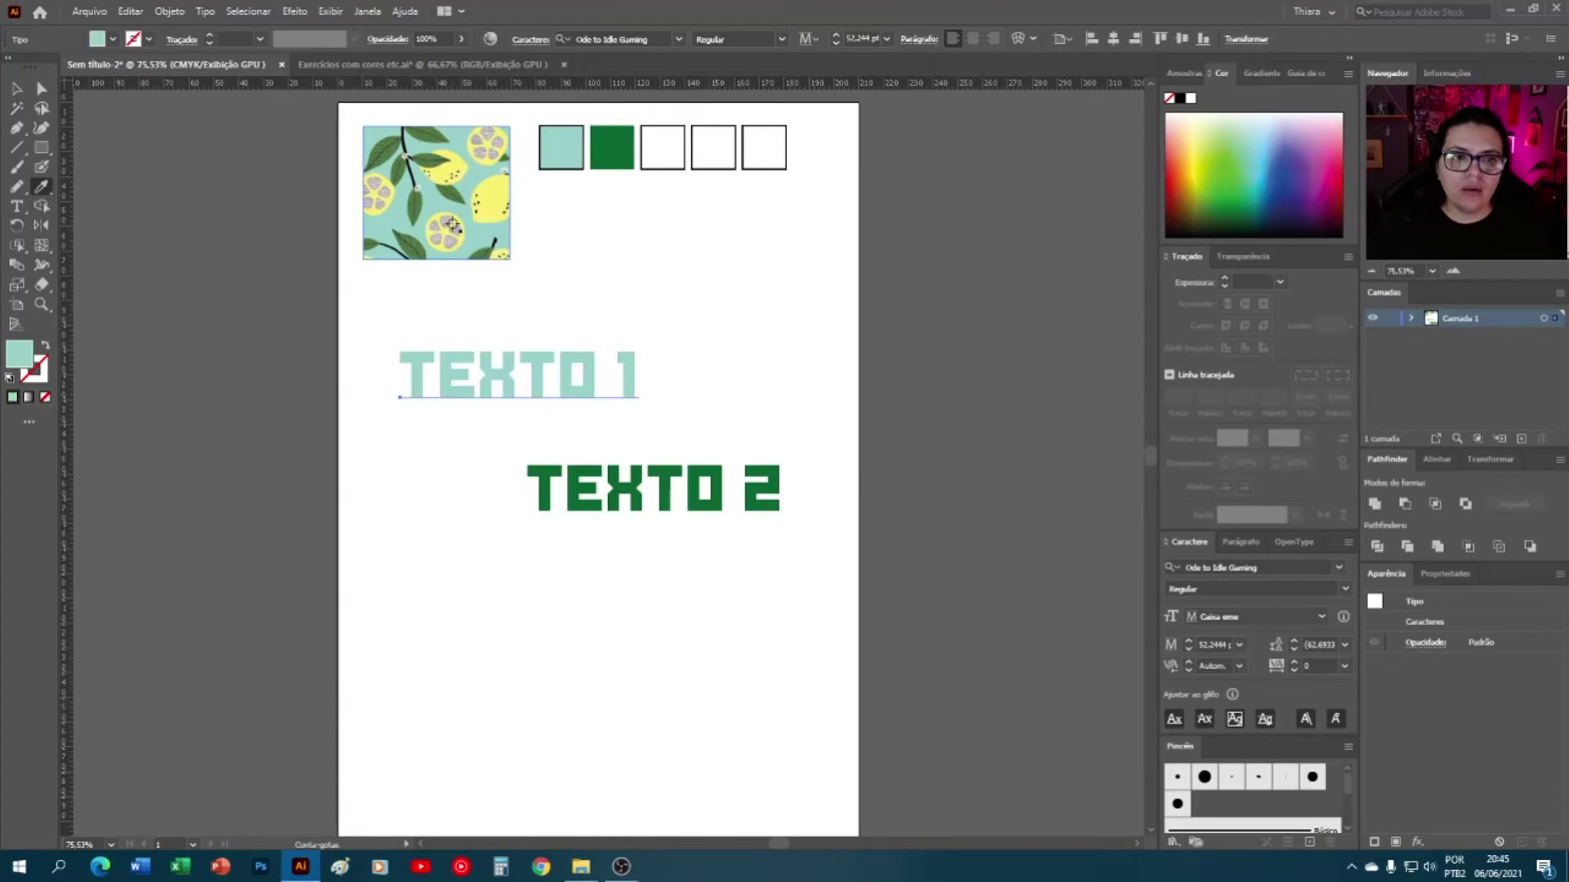
left_click(449, 219)
key("ctrl+z")
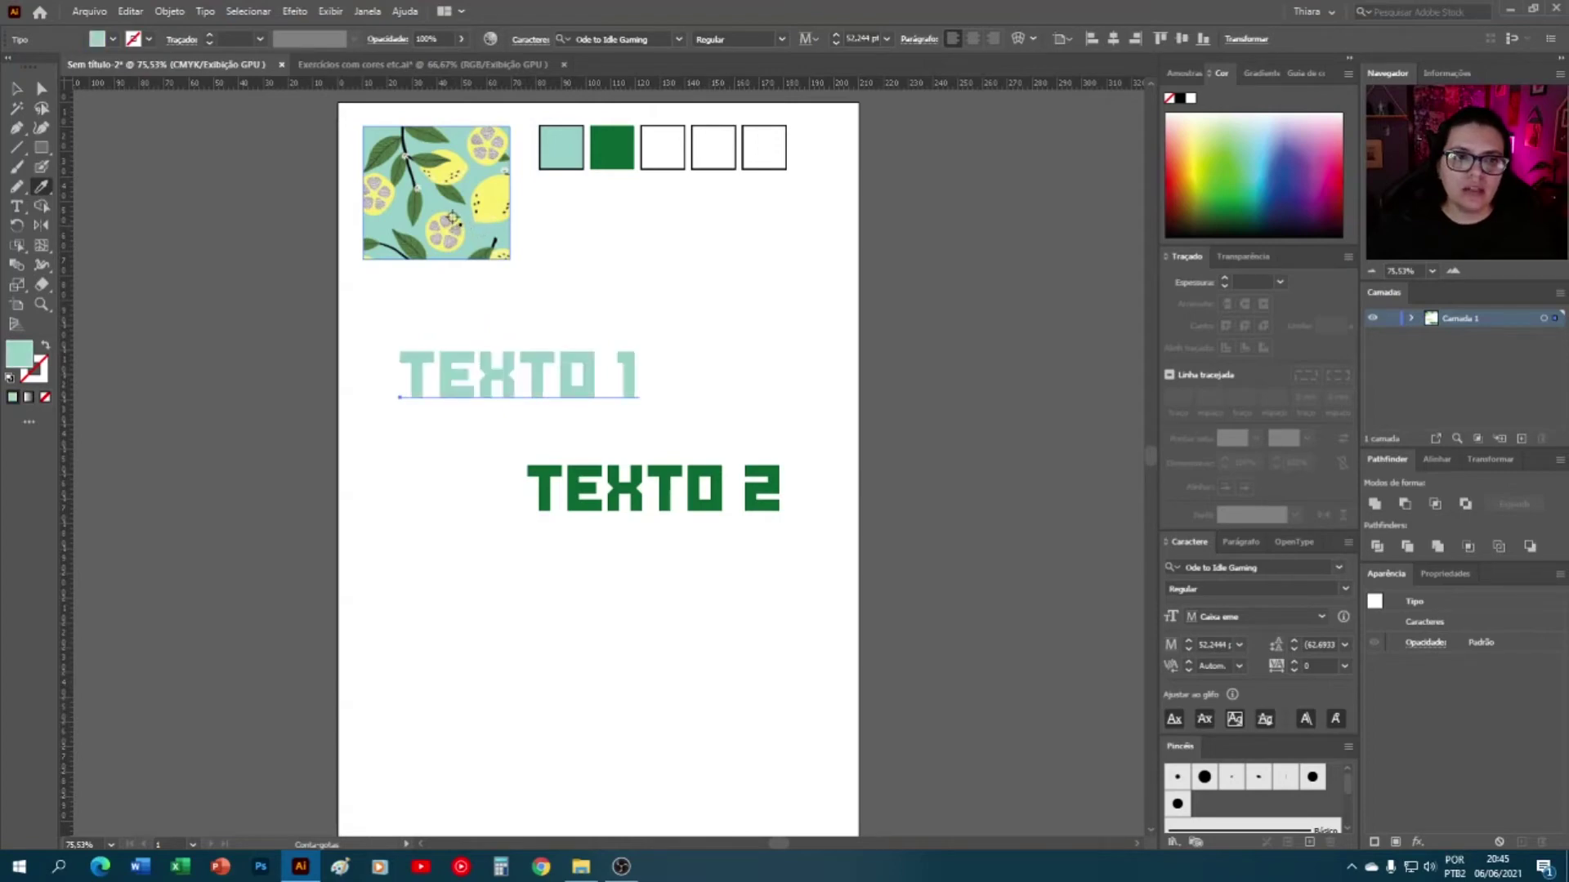
left_click(459, 223)
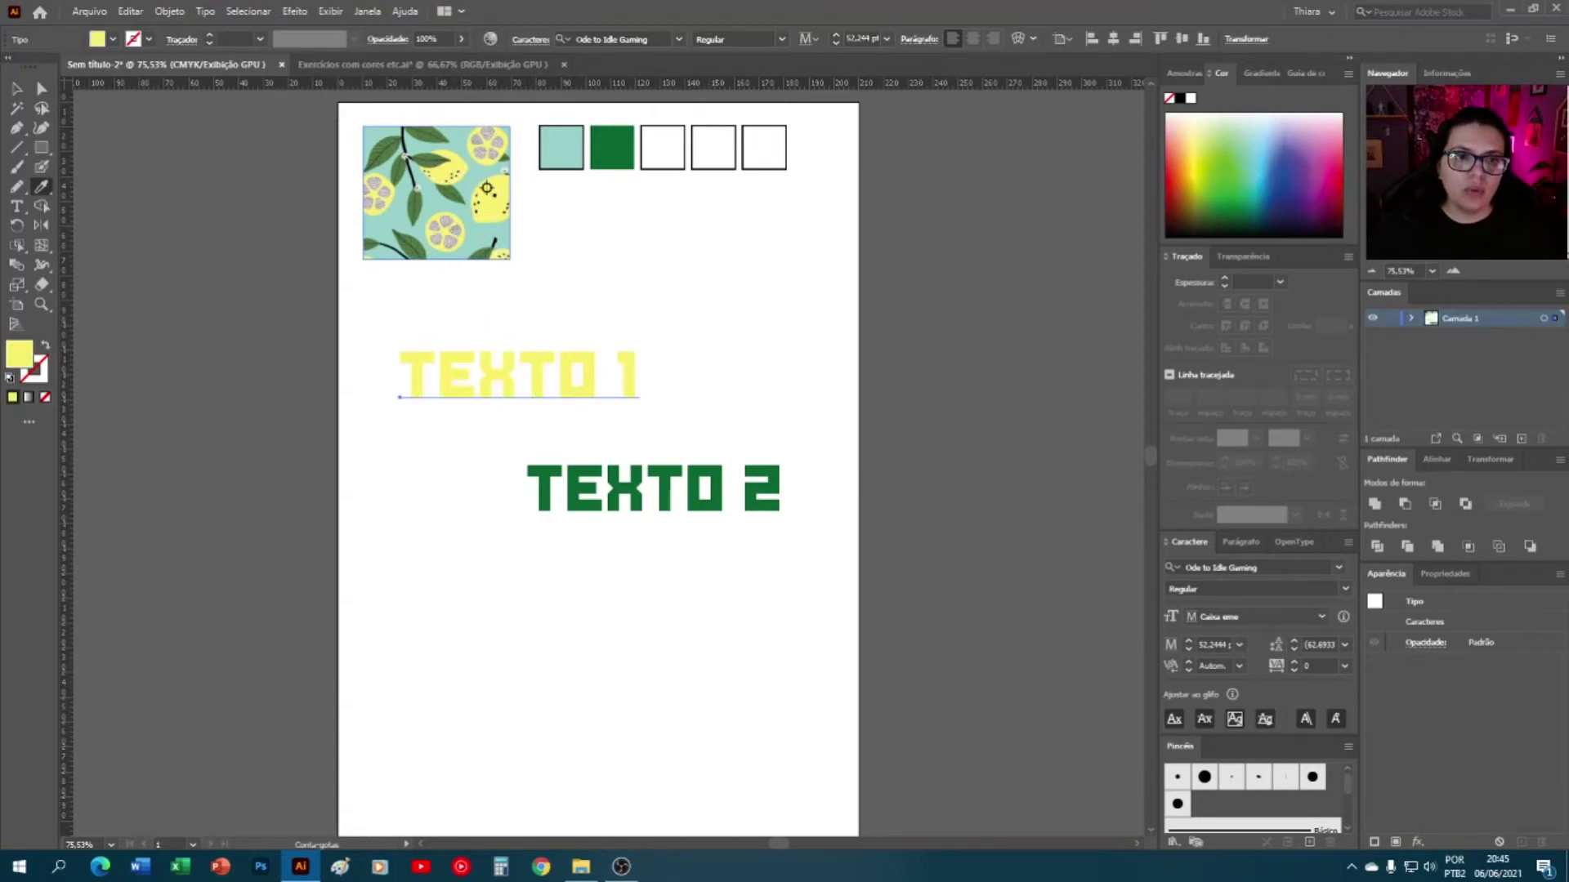
- Sample leaf greens, teal, lemon yellow and the first square's teal onto "TEXTO 1" with the Eyedropper, ending with black
left_click(426, 162)
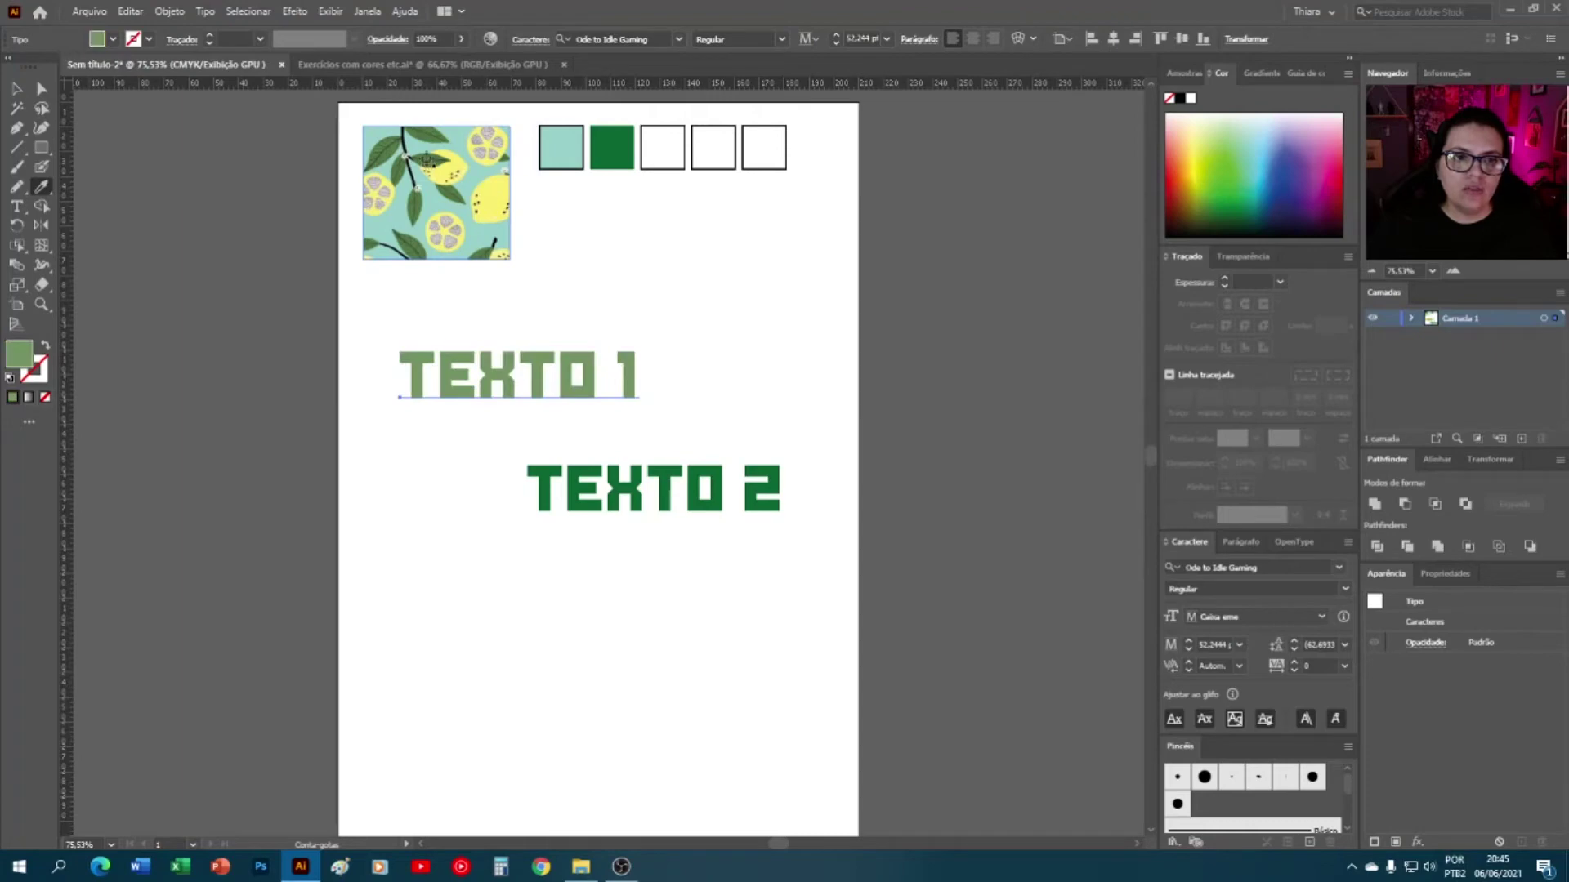
left_click(431, 158)
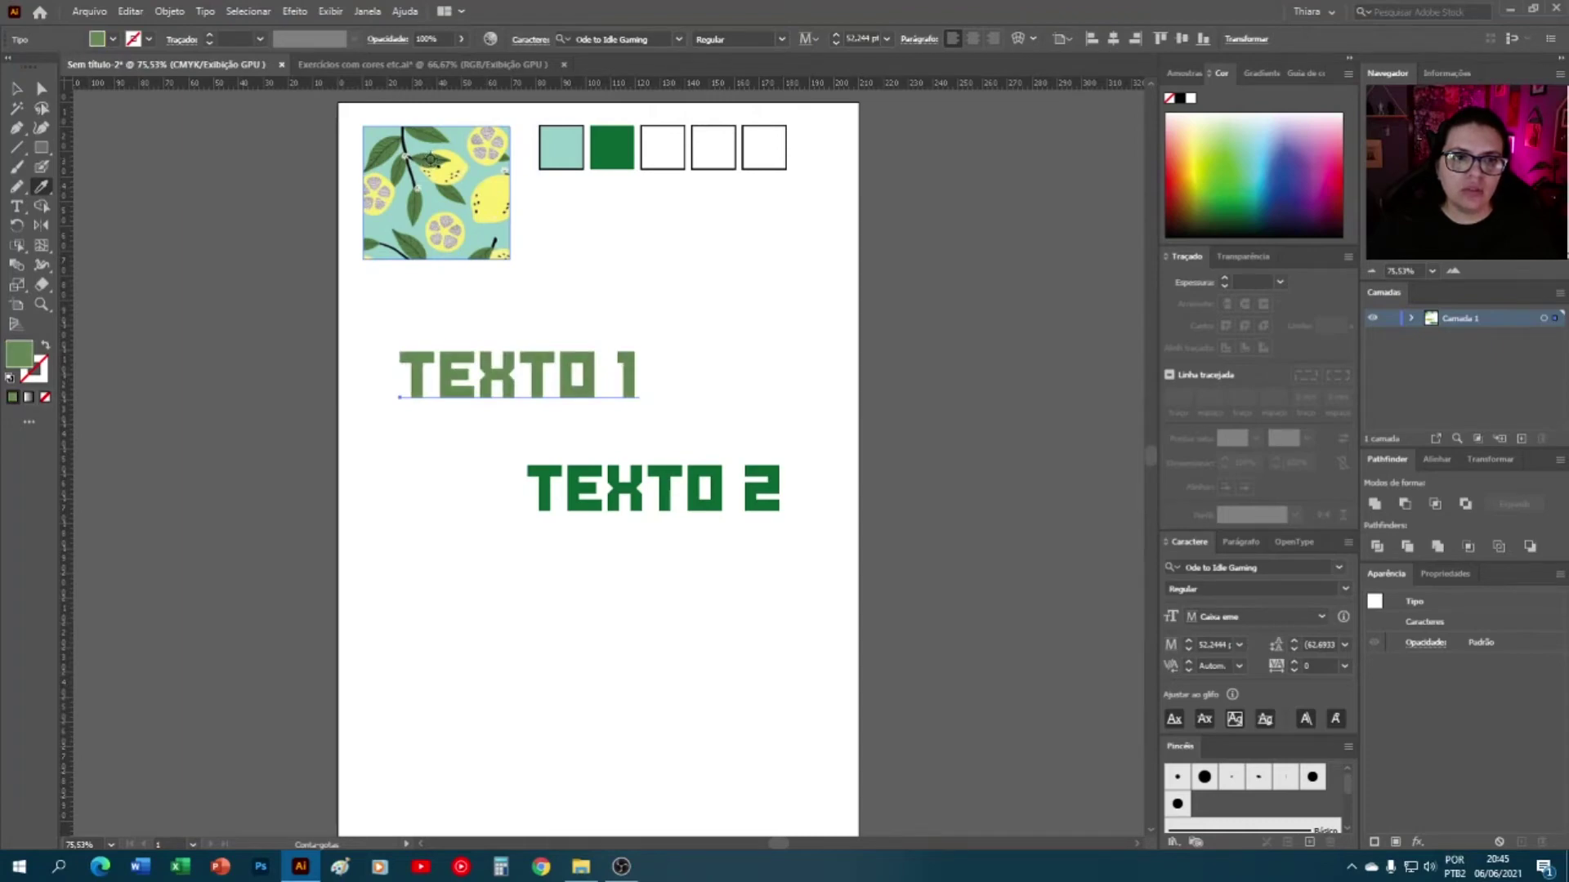
left_click(508, 254)
left_click(504, 231)
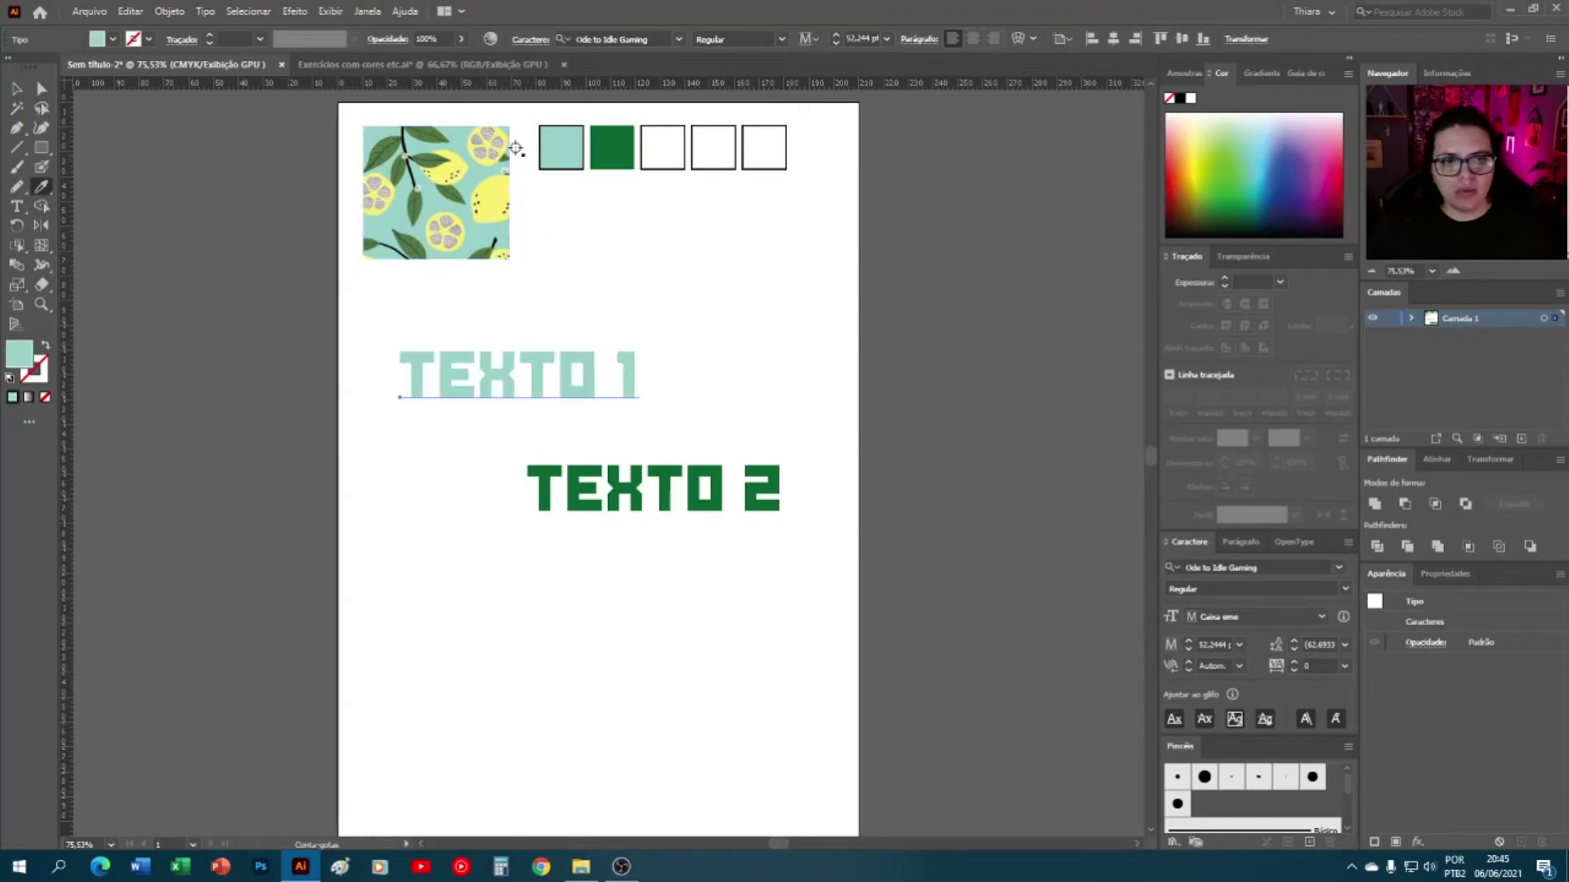
left_click(493, 190)
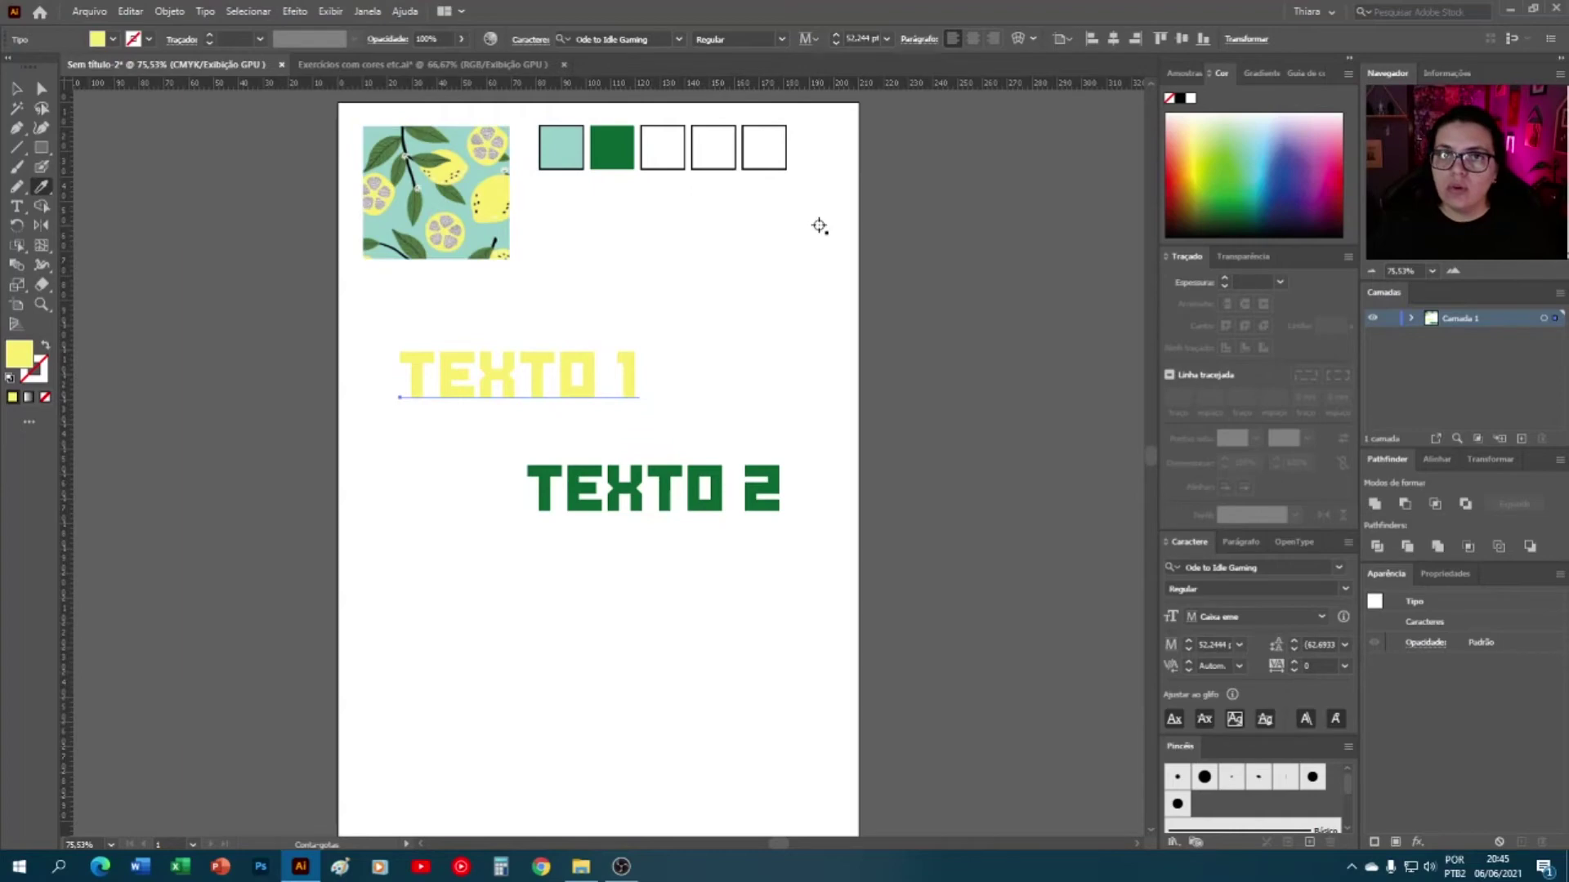
left_click(553, 152)
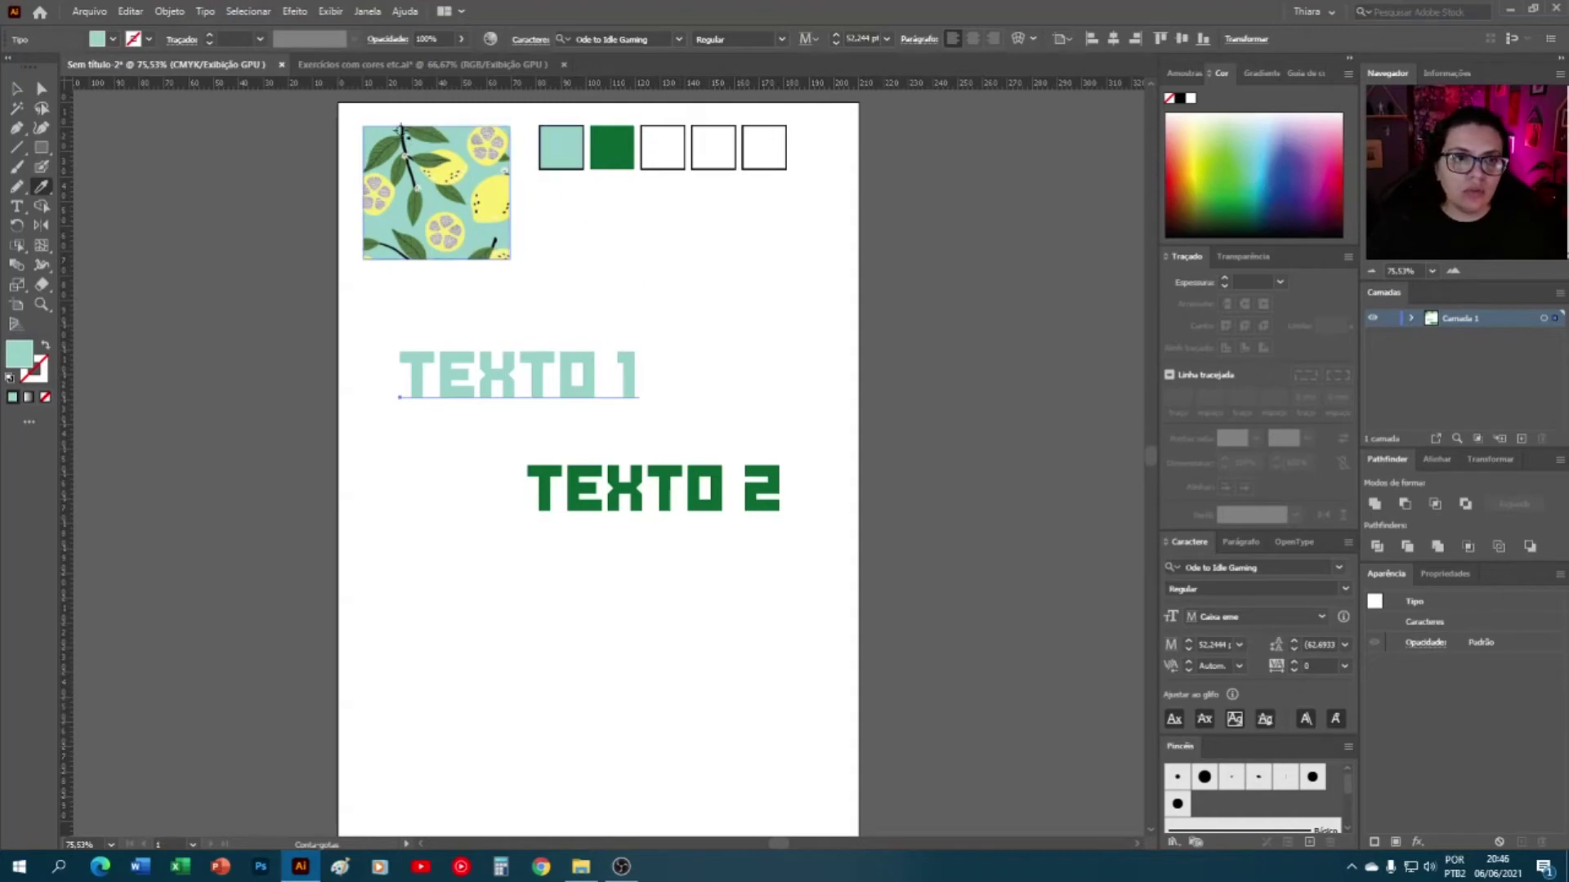
left_click(539, 134)
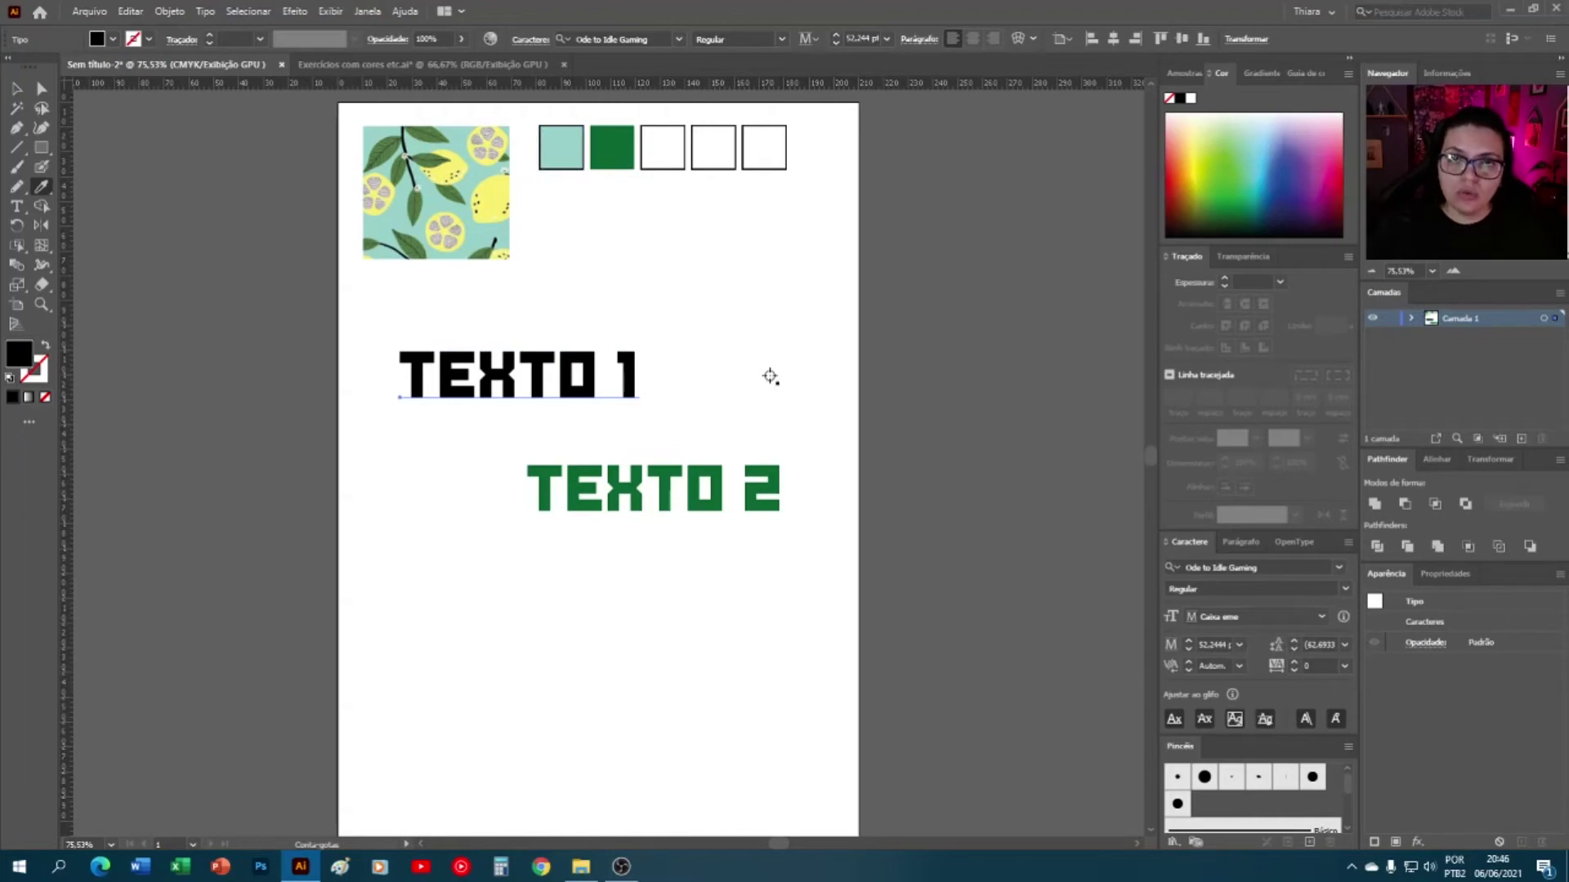
- Use the Eyedropper to give "TEXTO 1" the first square's teal fill and the second square's dark green as its stroke
key("v")
key("i")
left_click(560, 147)
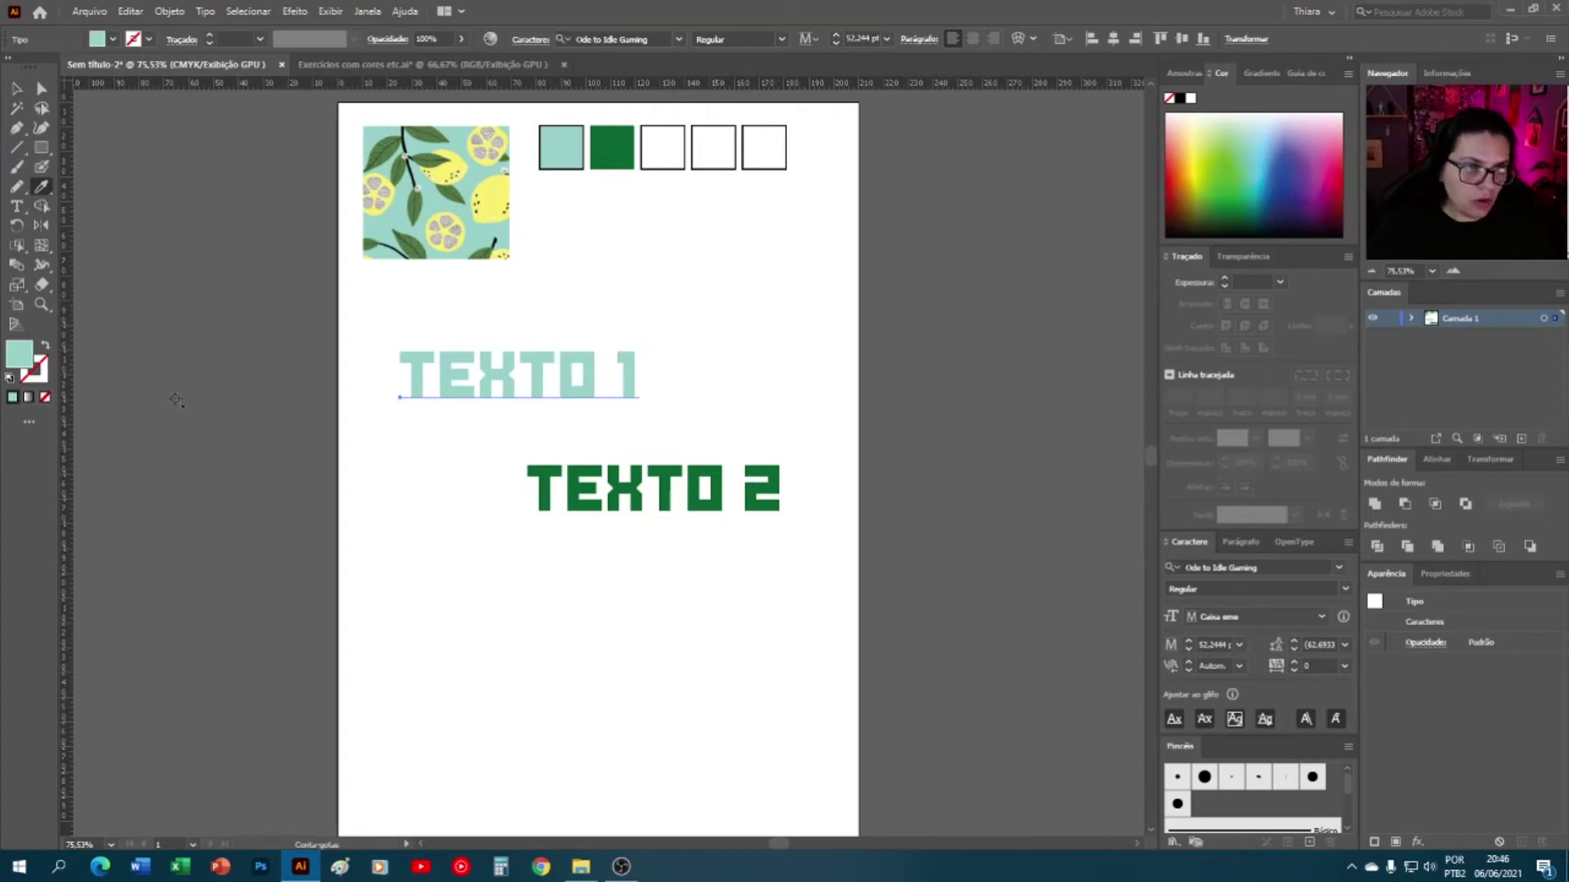
left_click(33, 376)
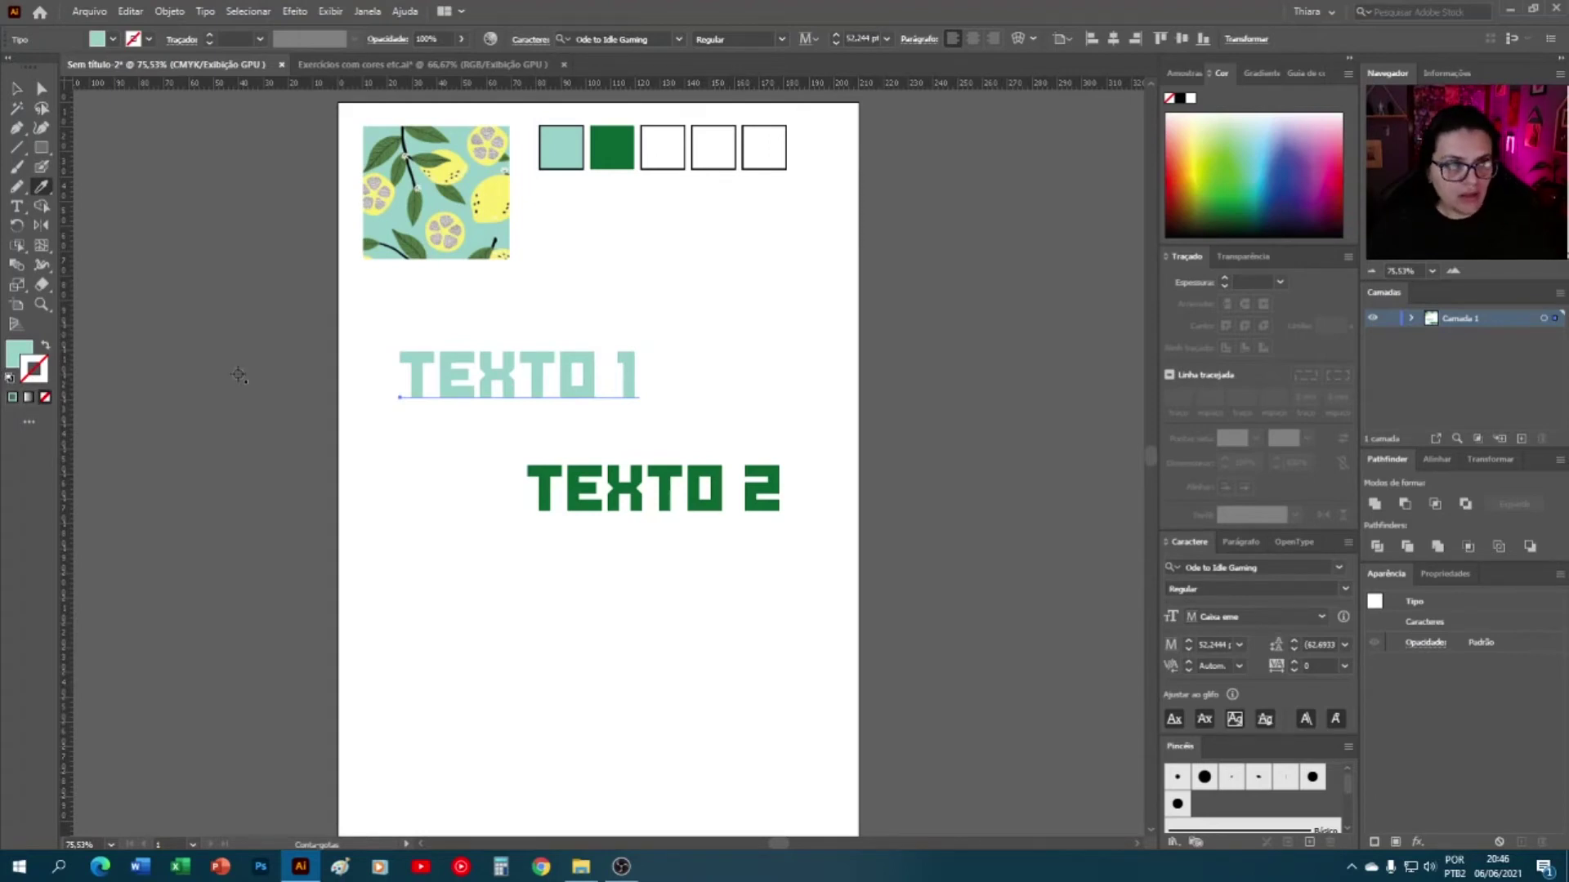
left_click(609, 154, "shift")
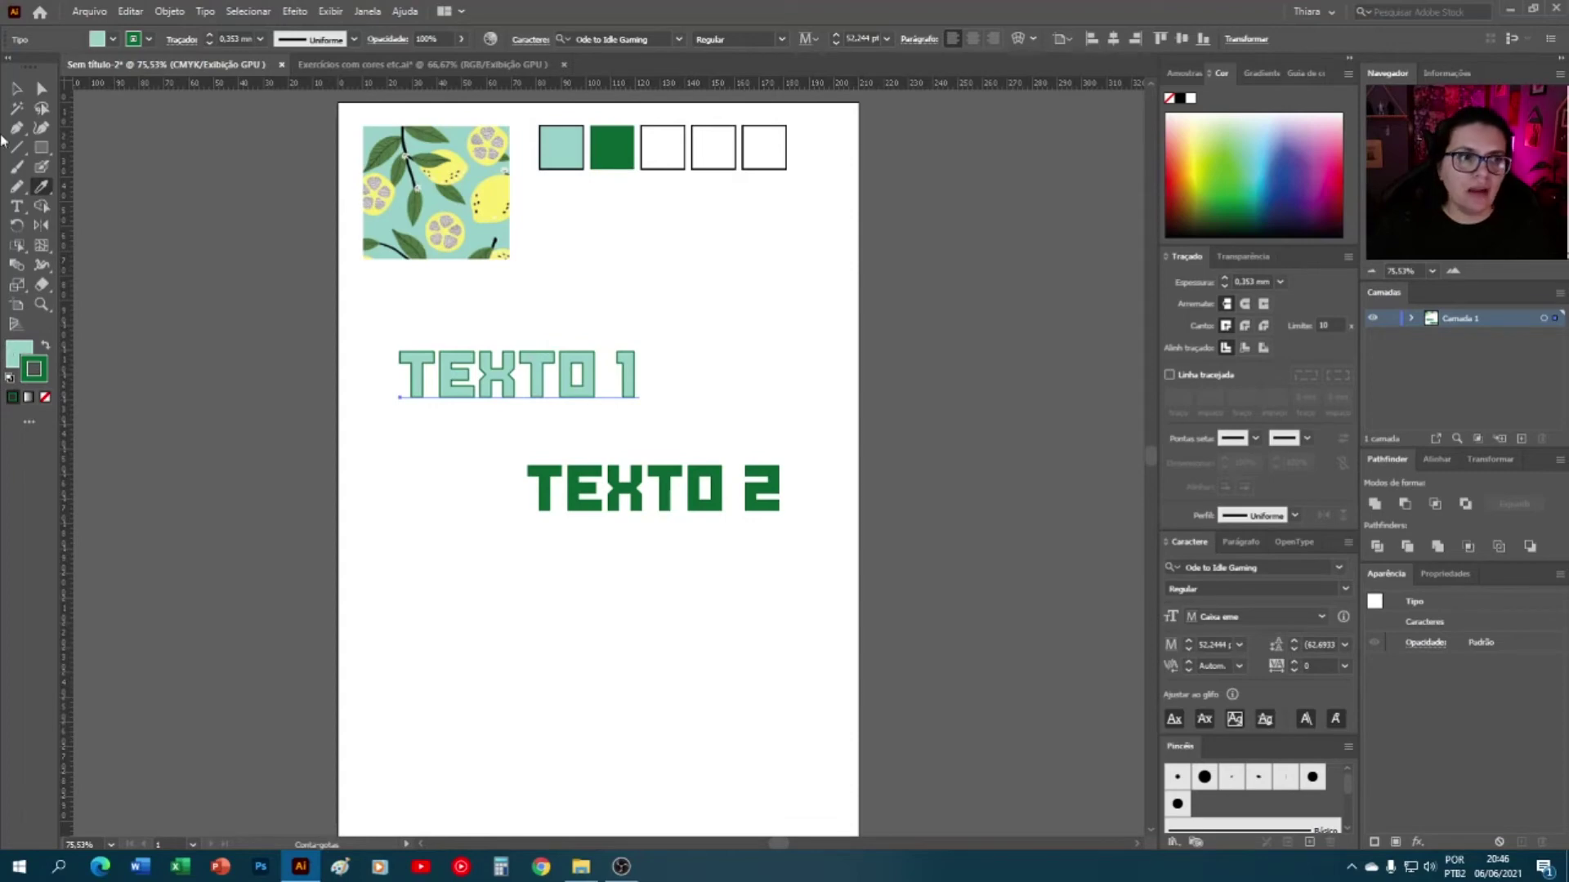
- Delete both sample texts, "TEXTO 1" and "TEXTO 2", from the artboard
left_click(16, 88)
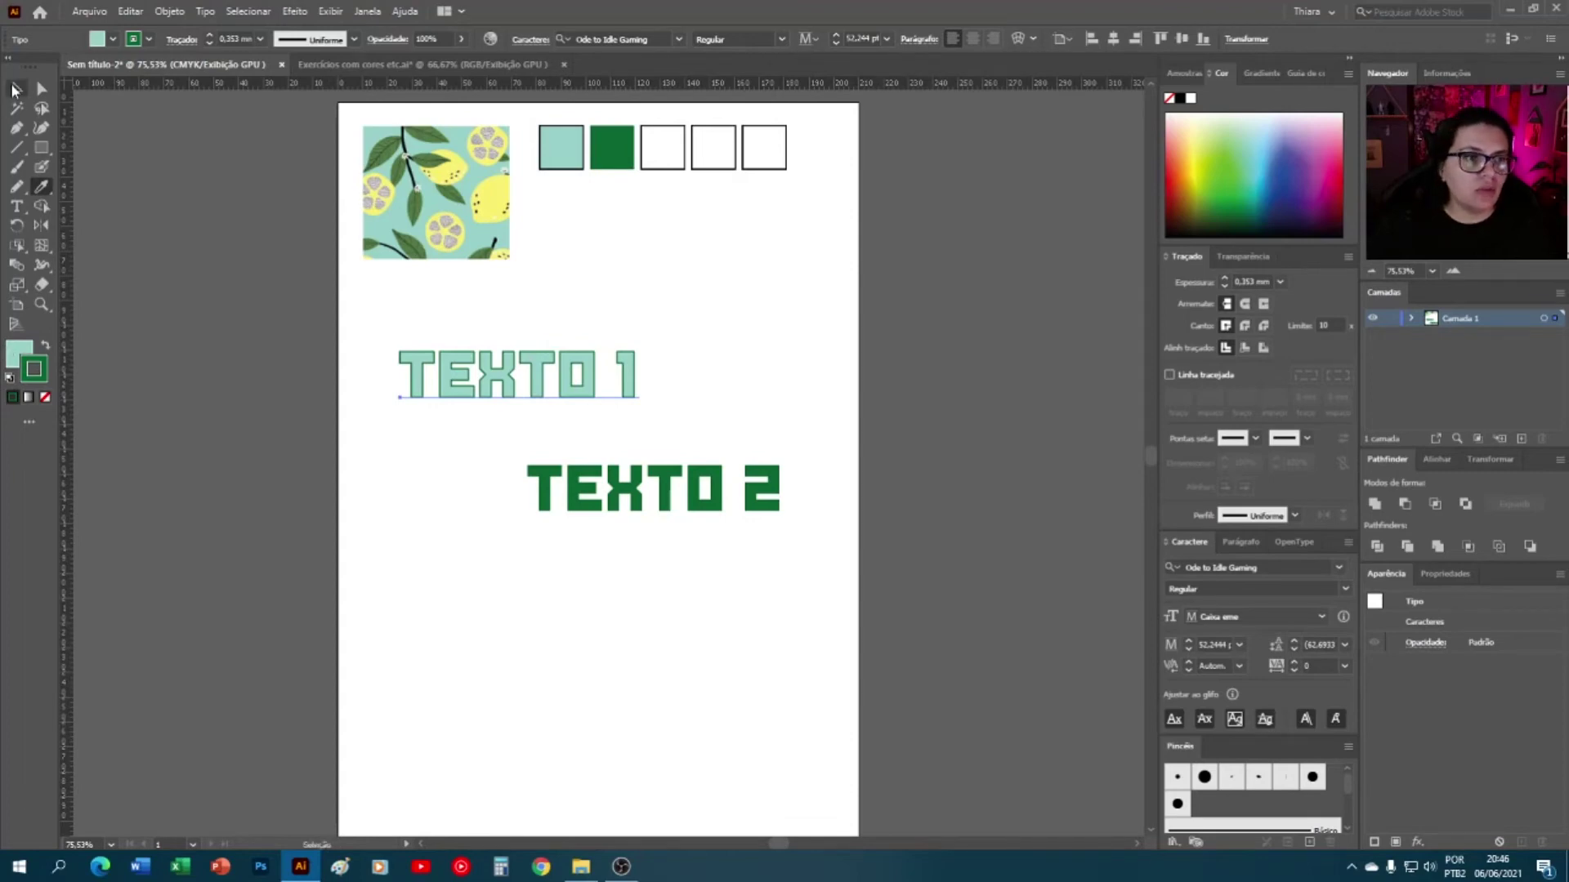
left_click(651, 292)
left_click(590, 378)
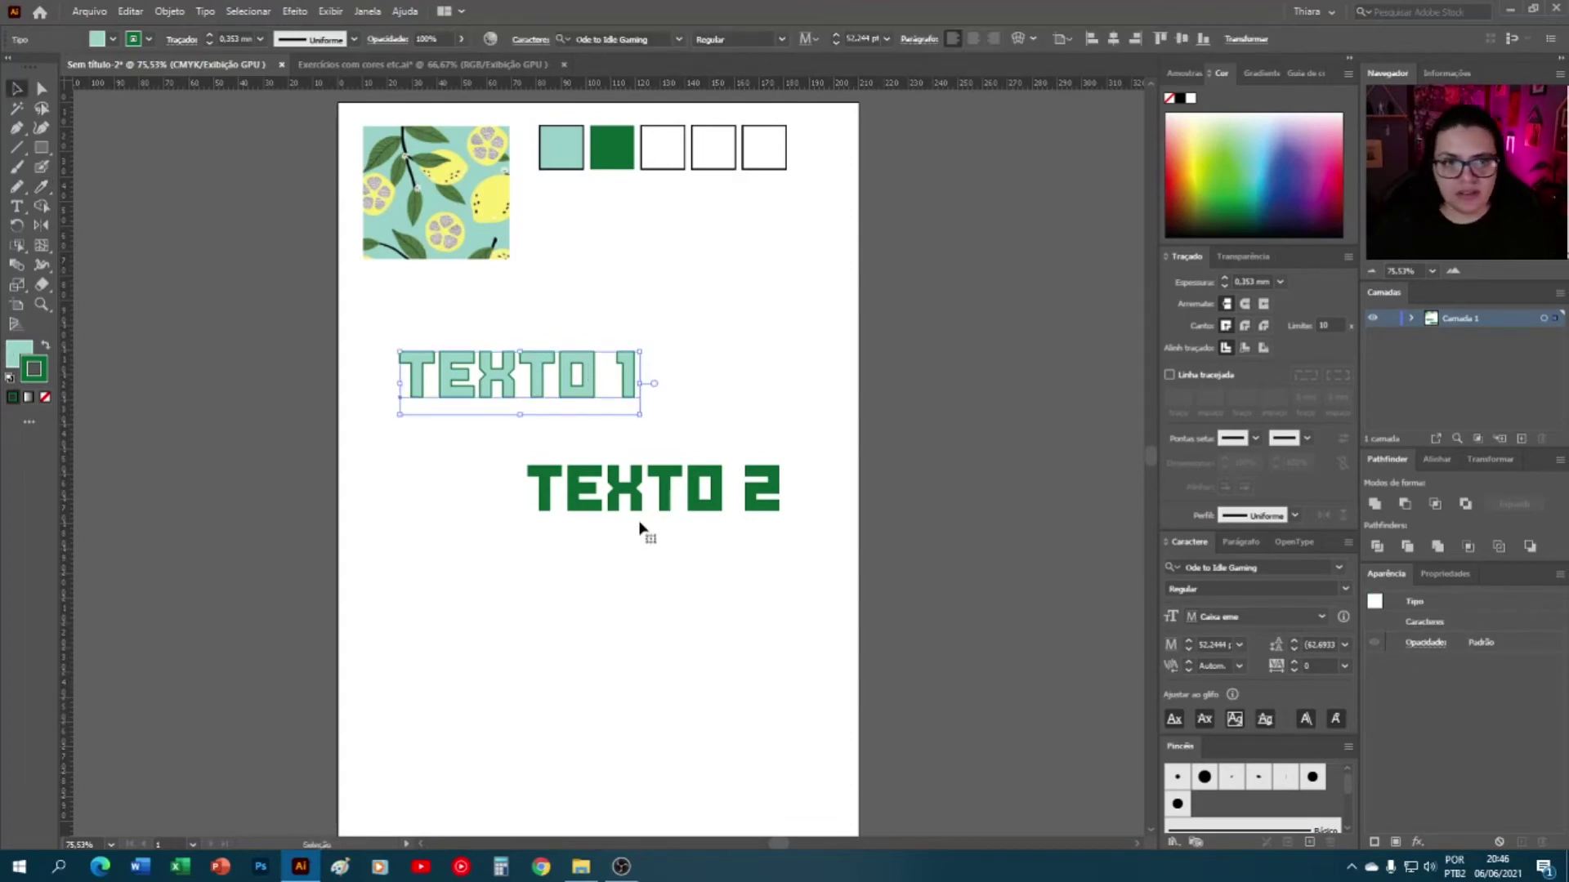
key("Delete")
left_click(618, 507)
key("Delete")
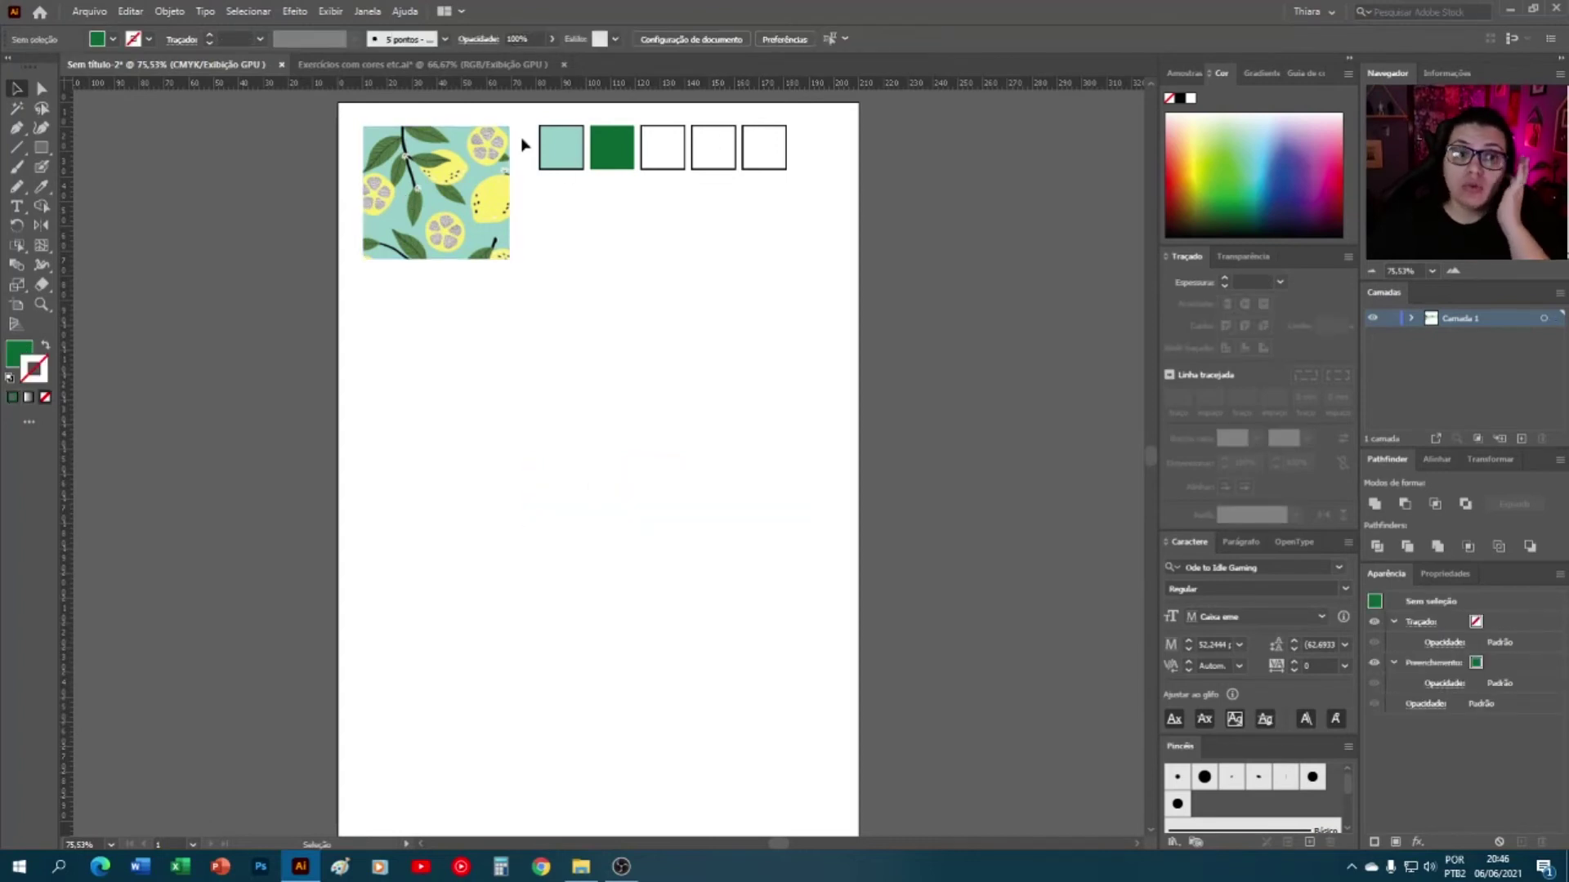
- Remove the black stroke from the teal square, then from the remaining outlined palette squares
left_click_drag(530, 124, 796, 208)
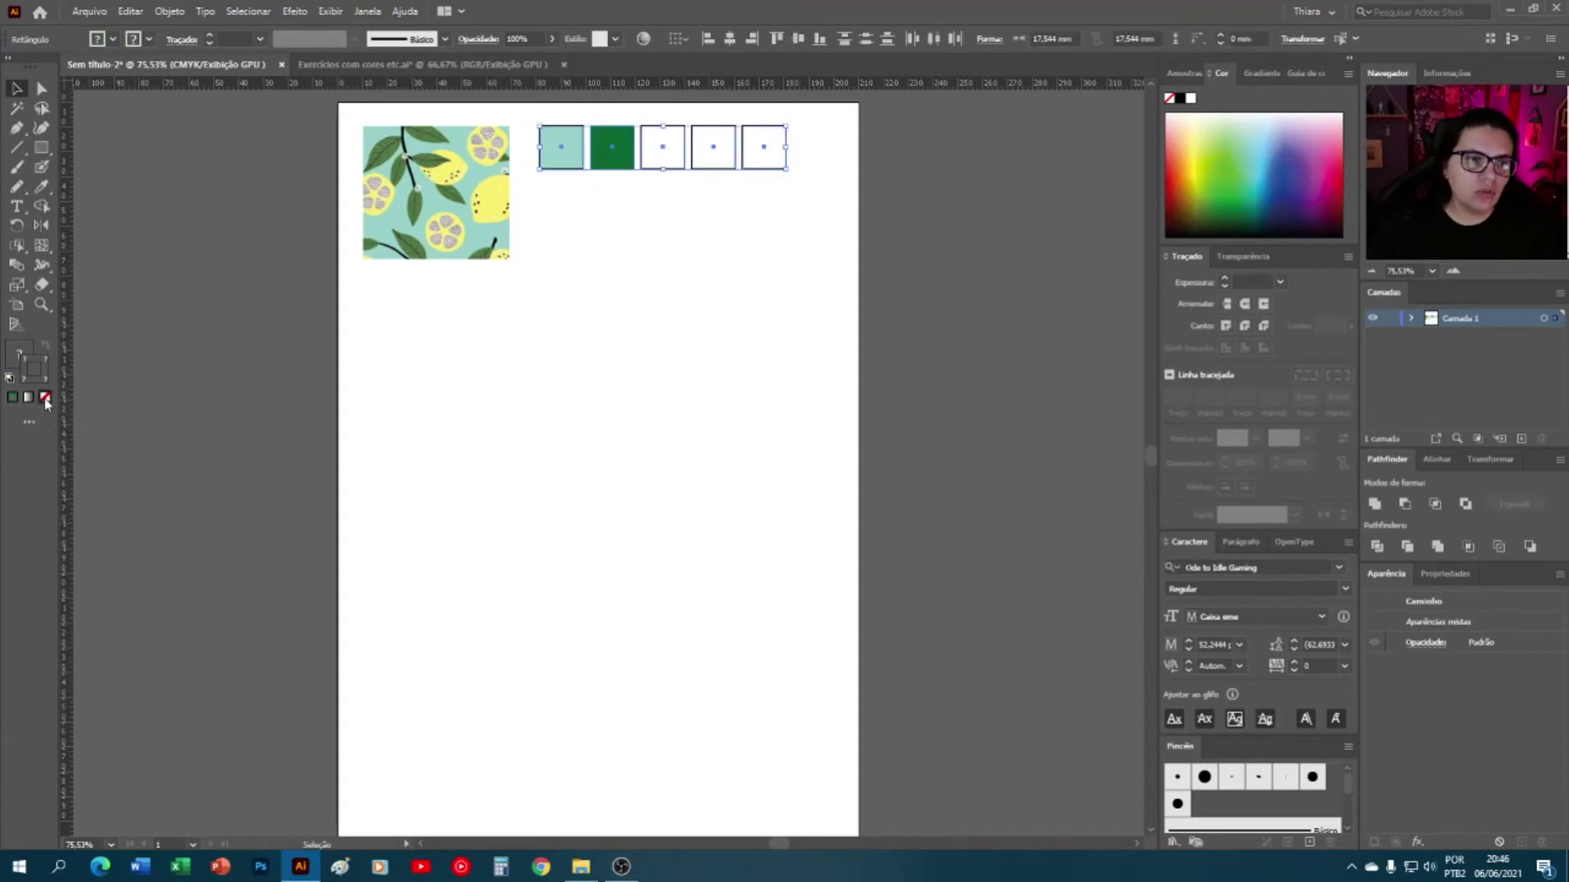
left_click(707, 245)
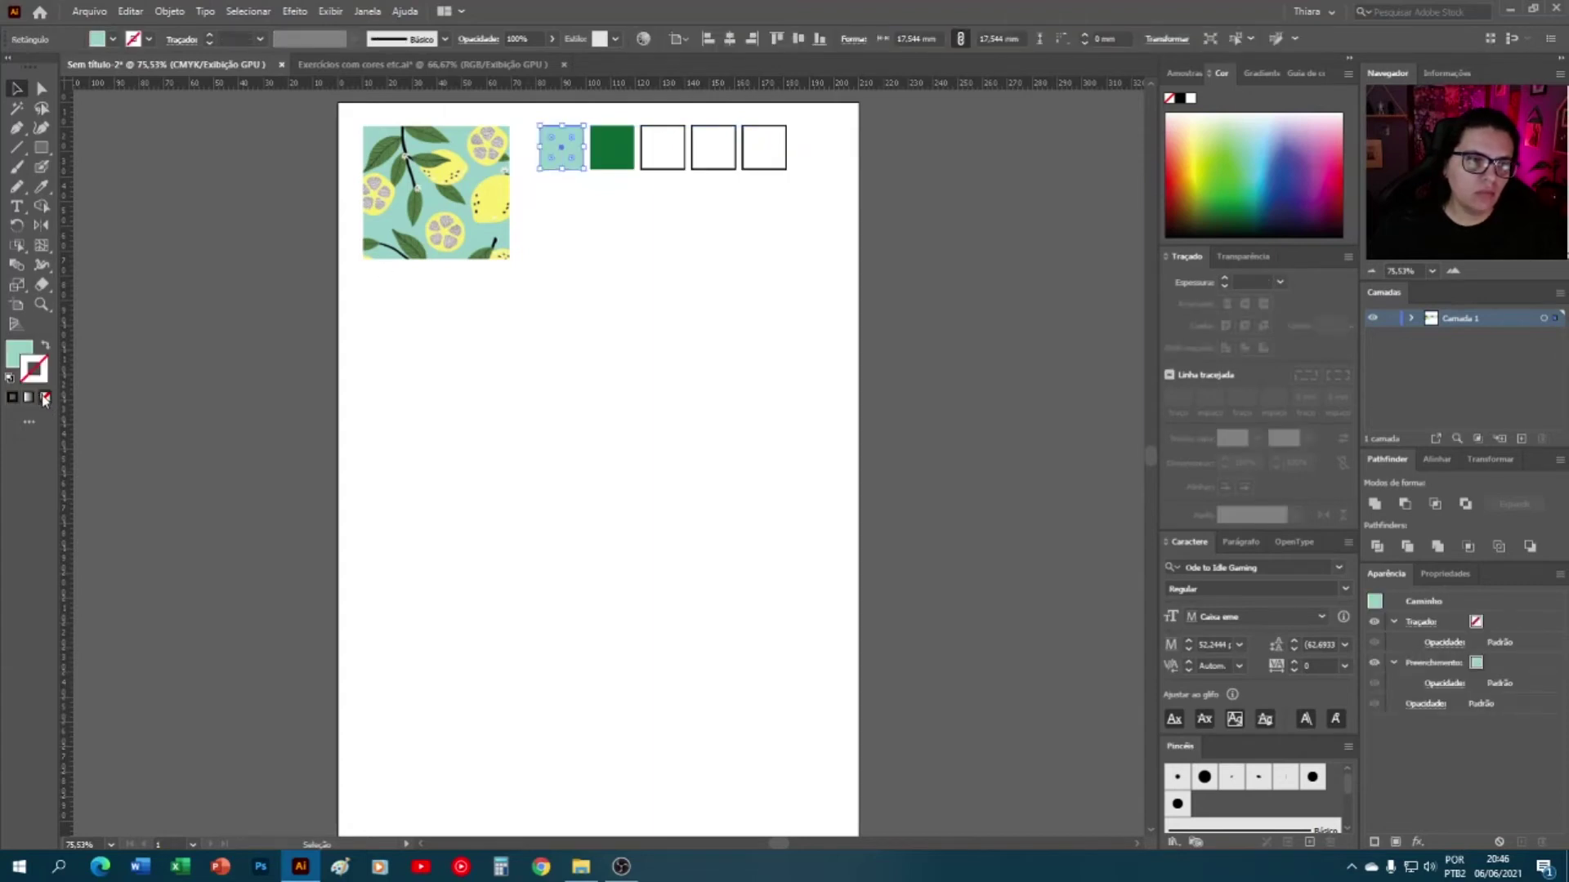
left_click(553, 193)
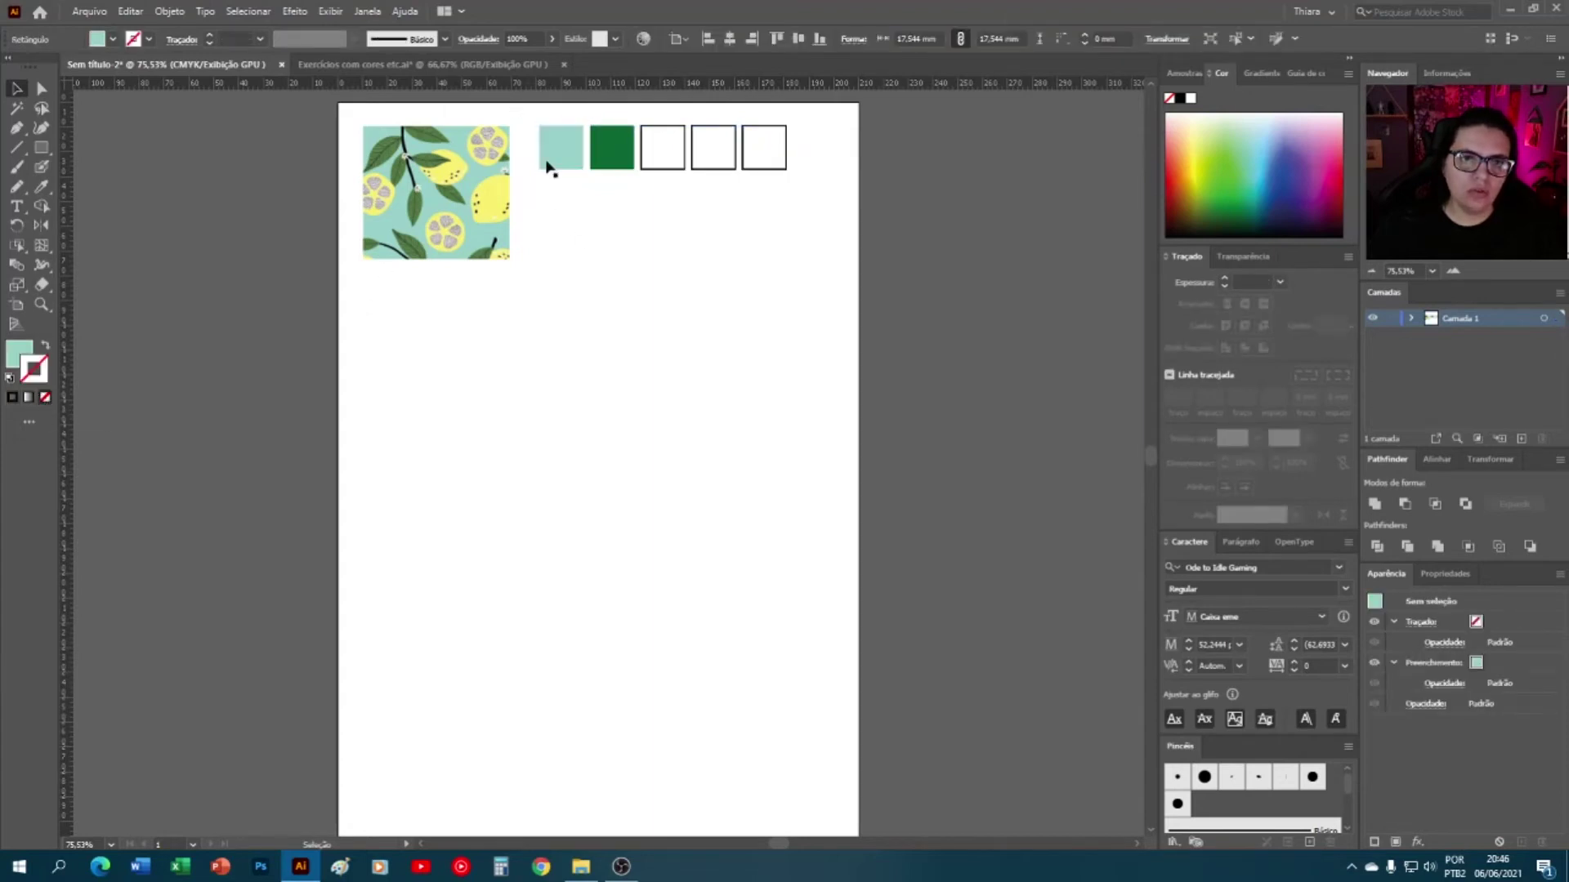
left_click_drag(535, 120, 854, 206)
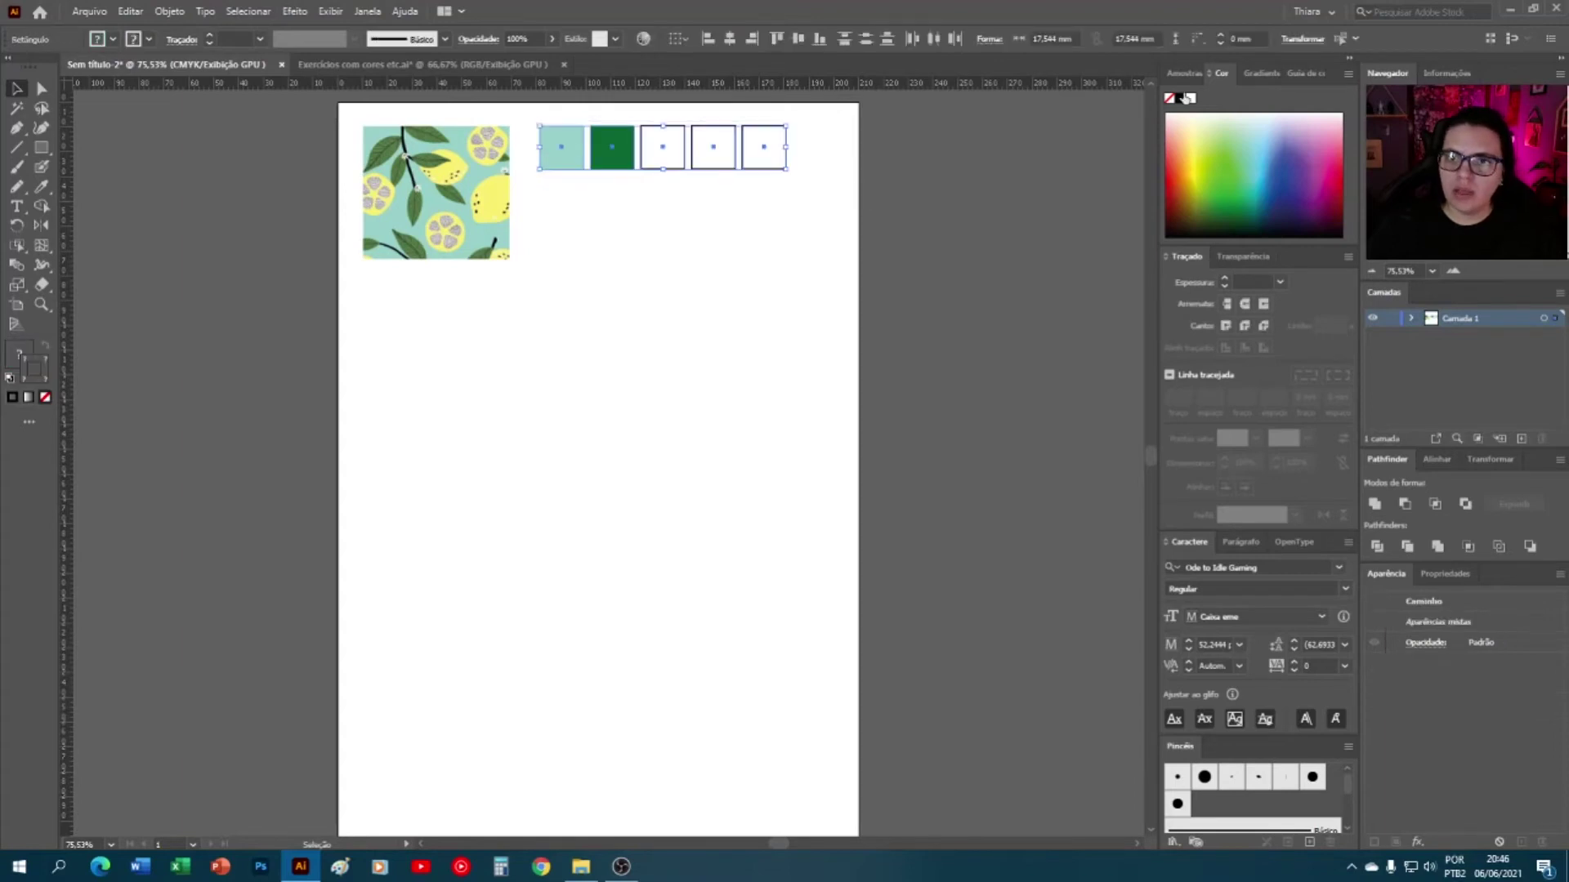
left_click(1170, 99)
left_click(735, 277)
- Fill the third palette square with the lemon yellow sampled from the image using the Eyedropper, leaving it without a stroke
left_click(668, 157)
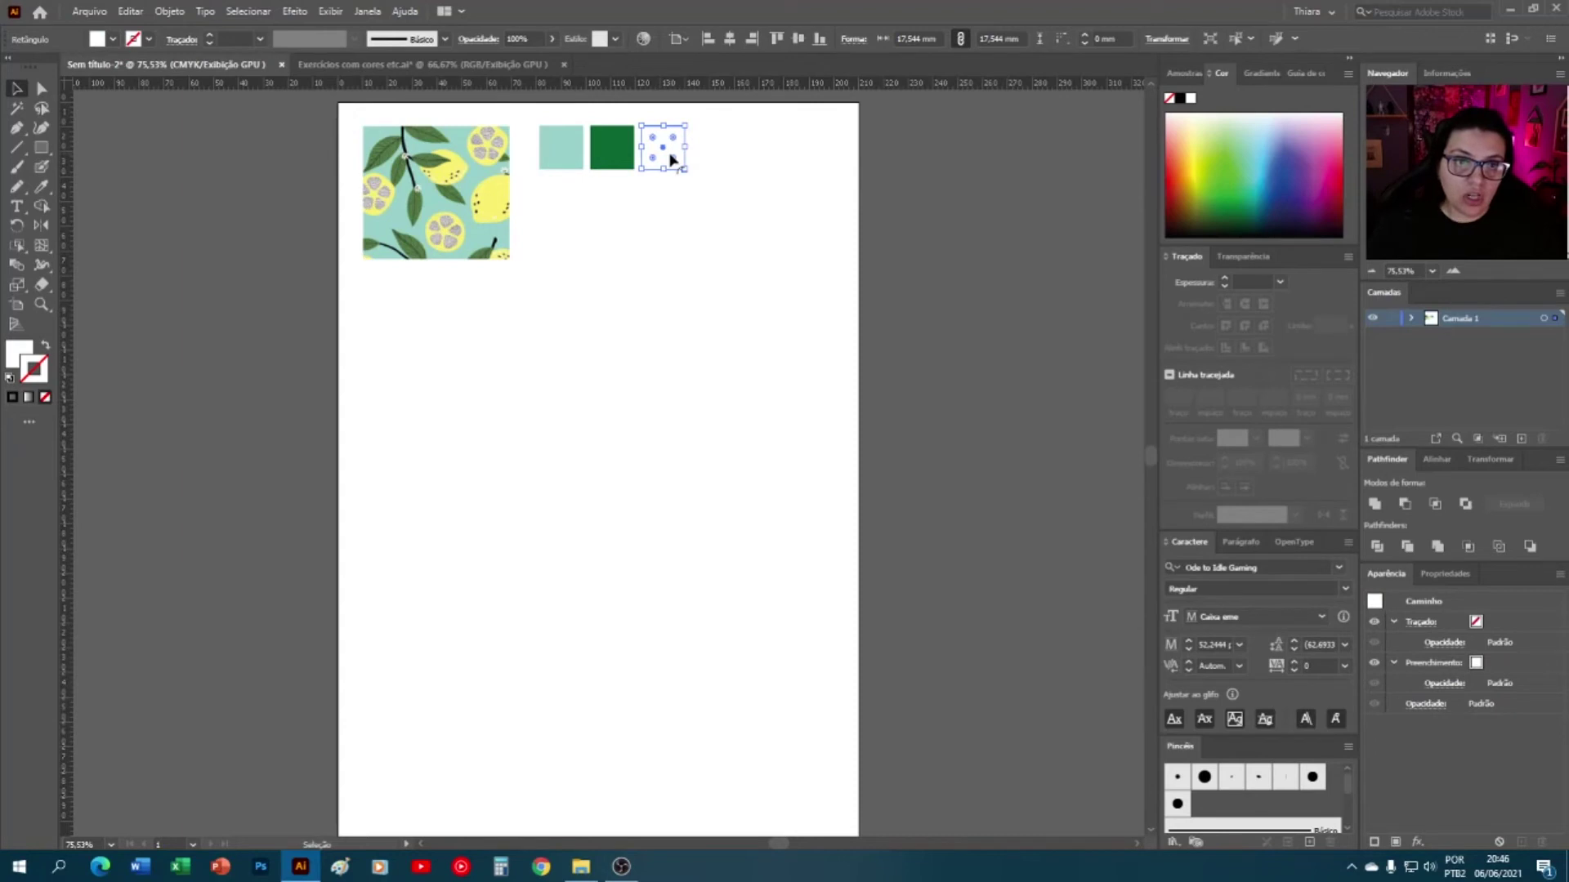
left_click(624, 156)
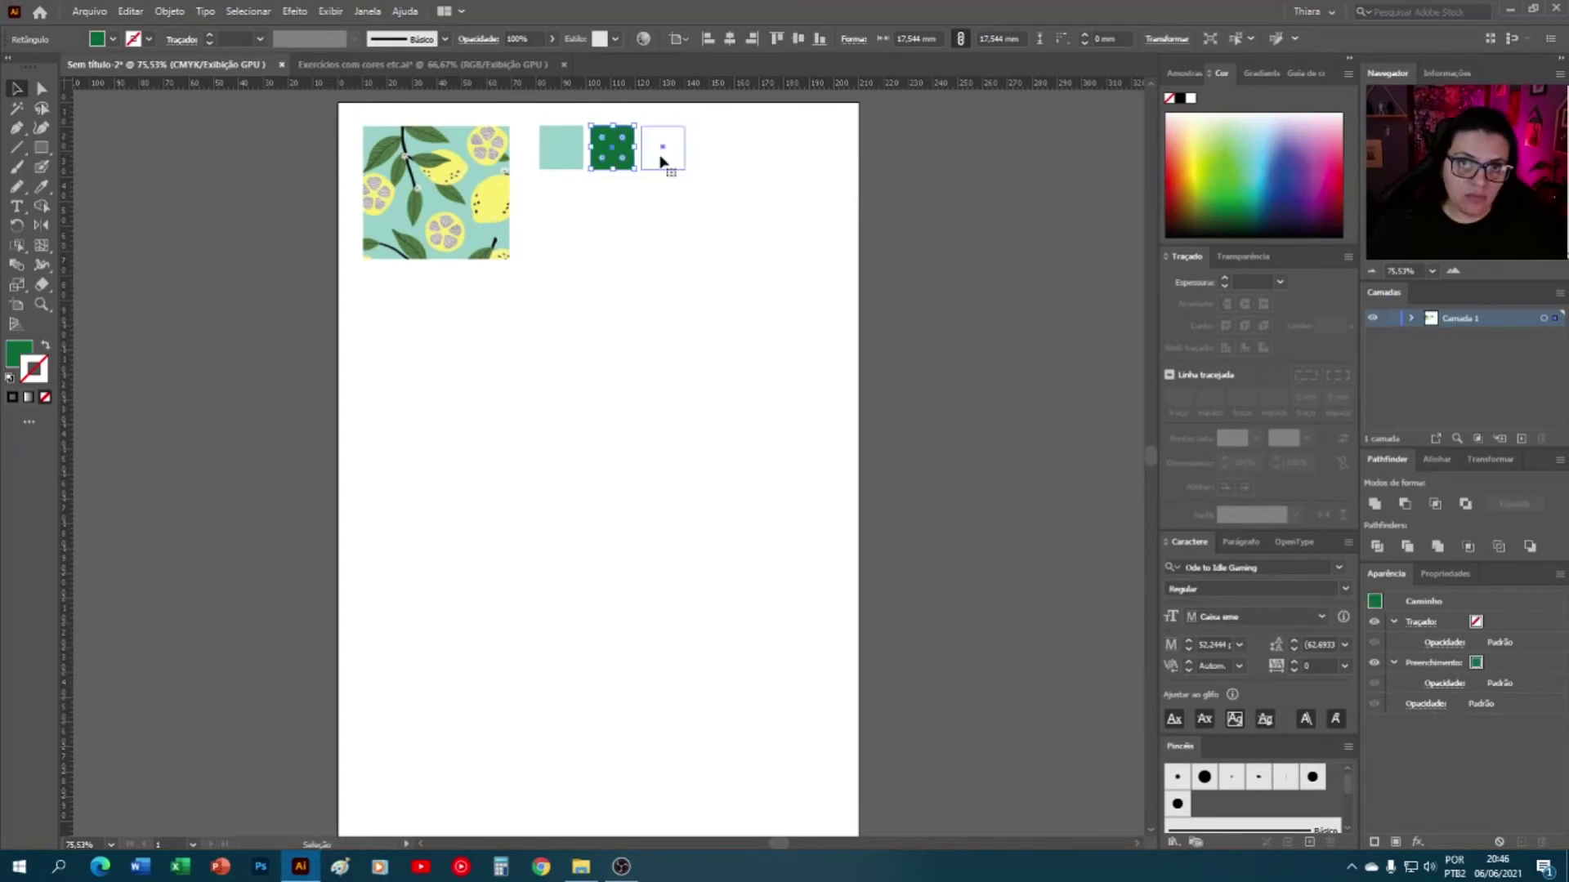
left_click(666, 161)
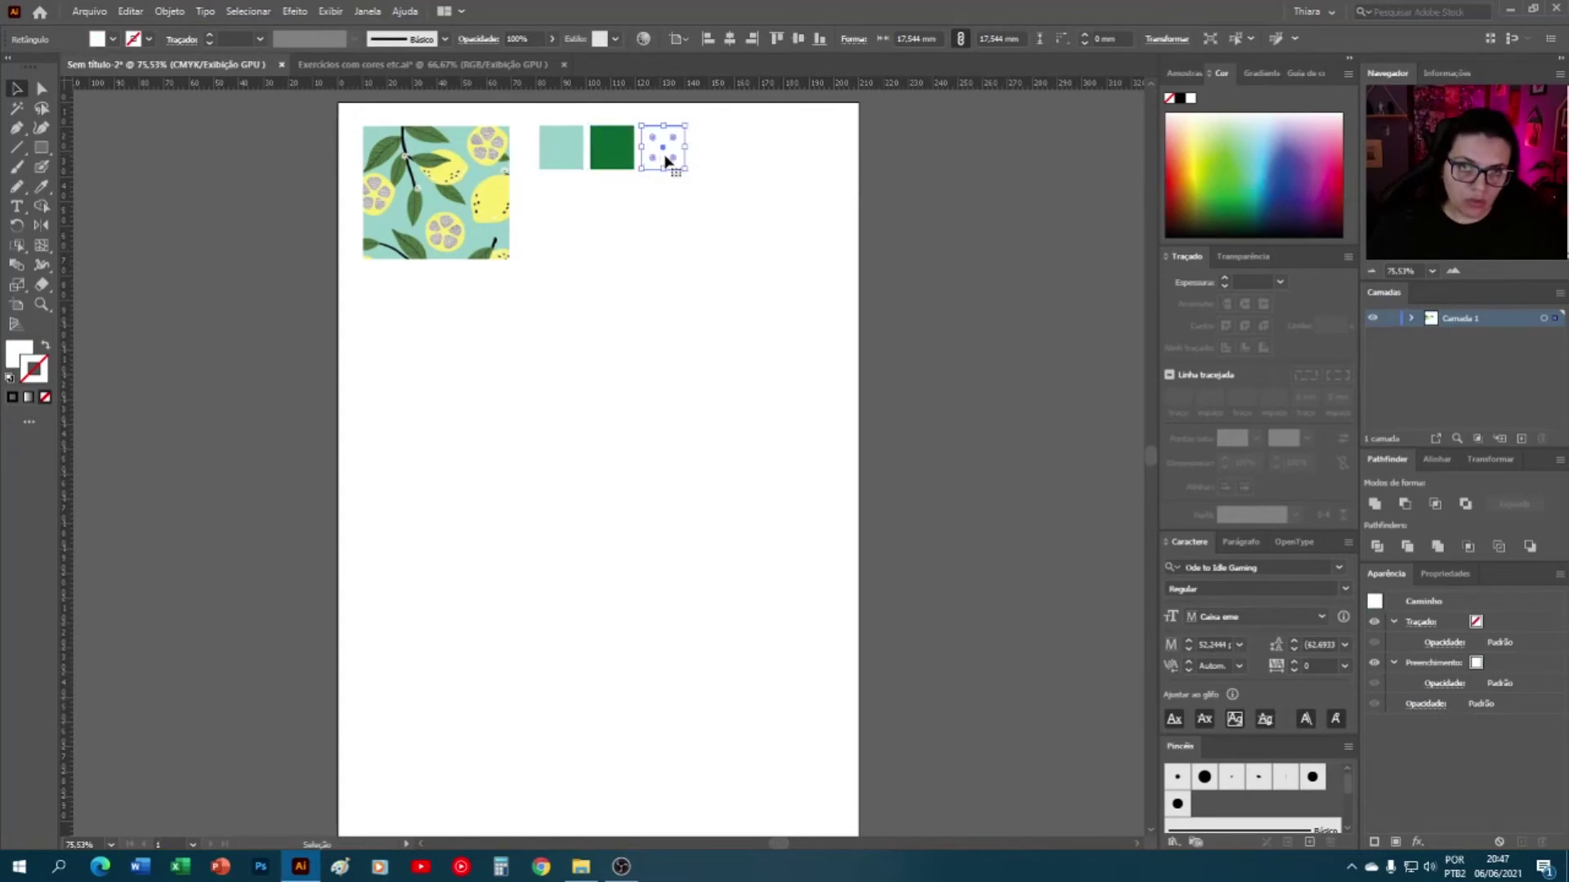
key("i")
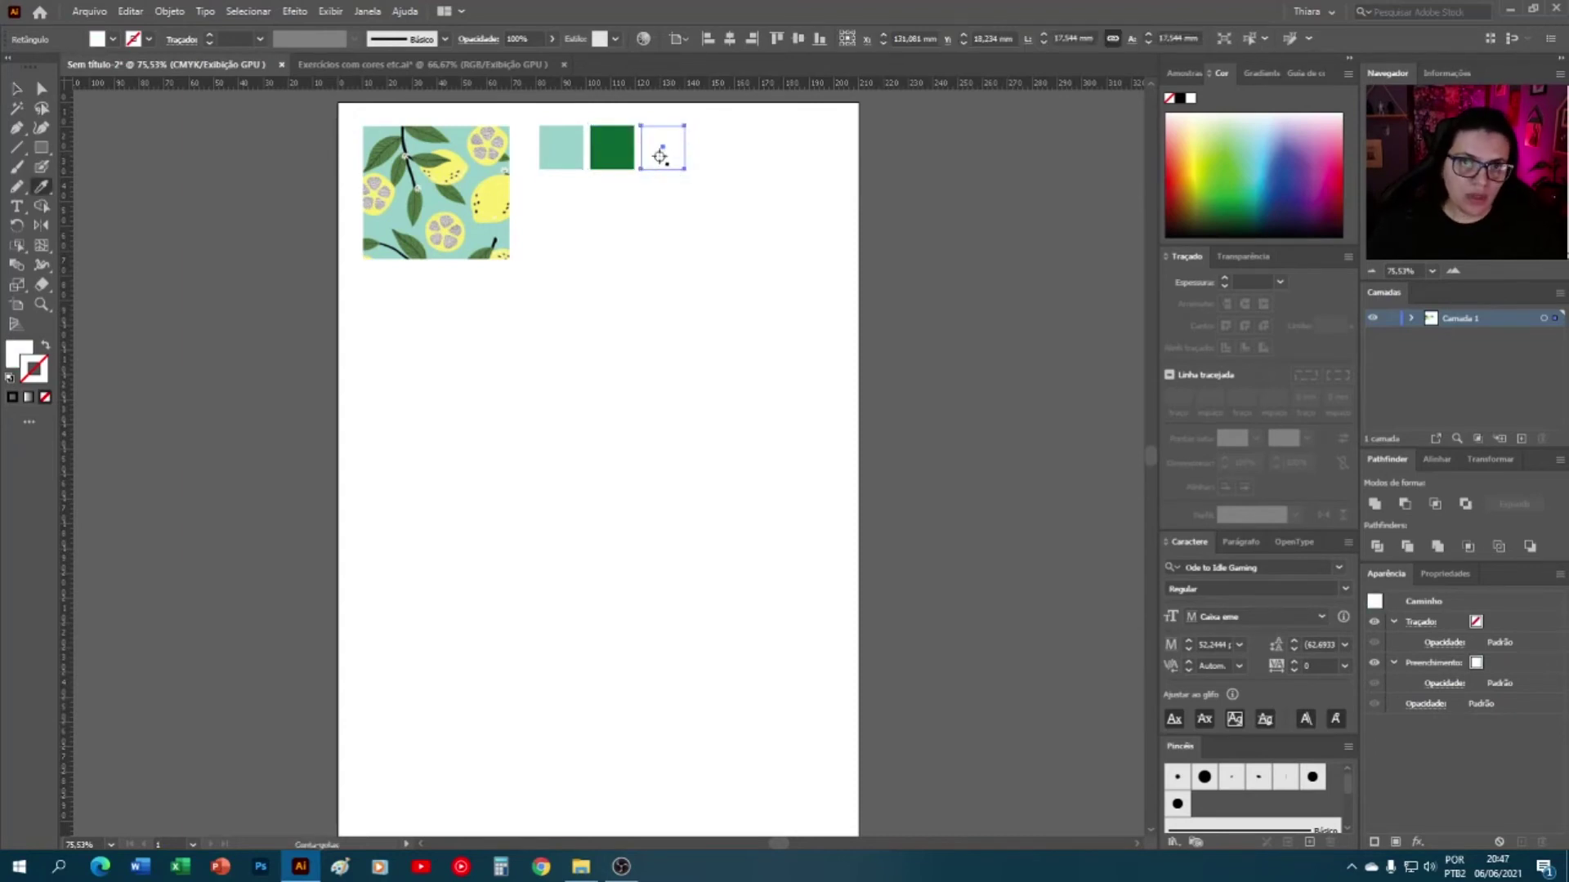
left_click(493, 192, "shift")
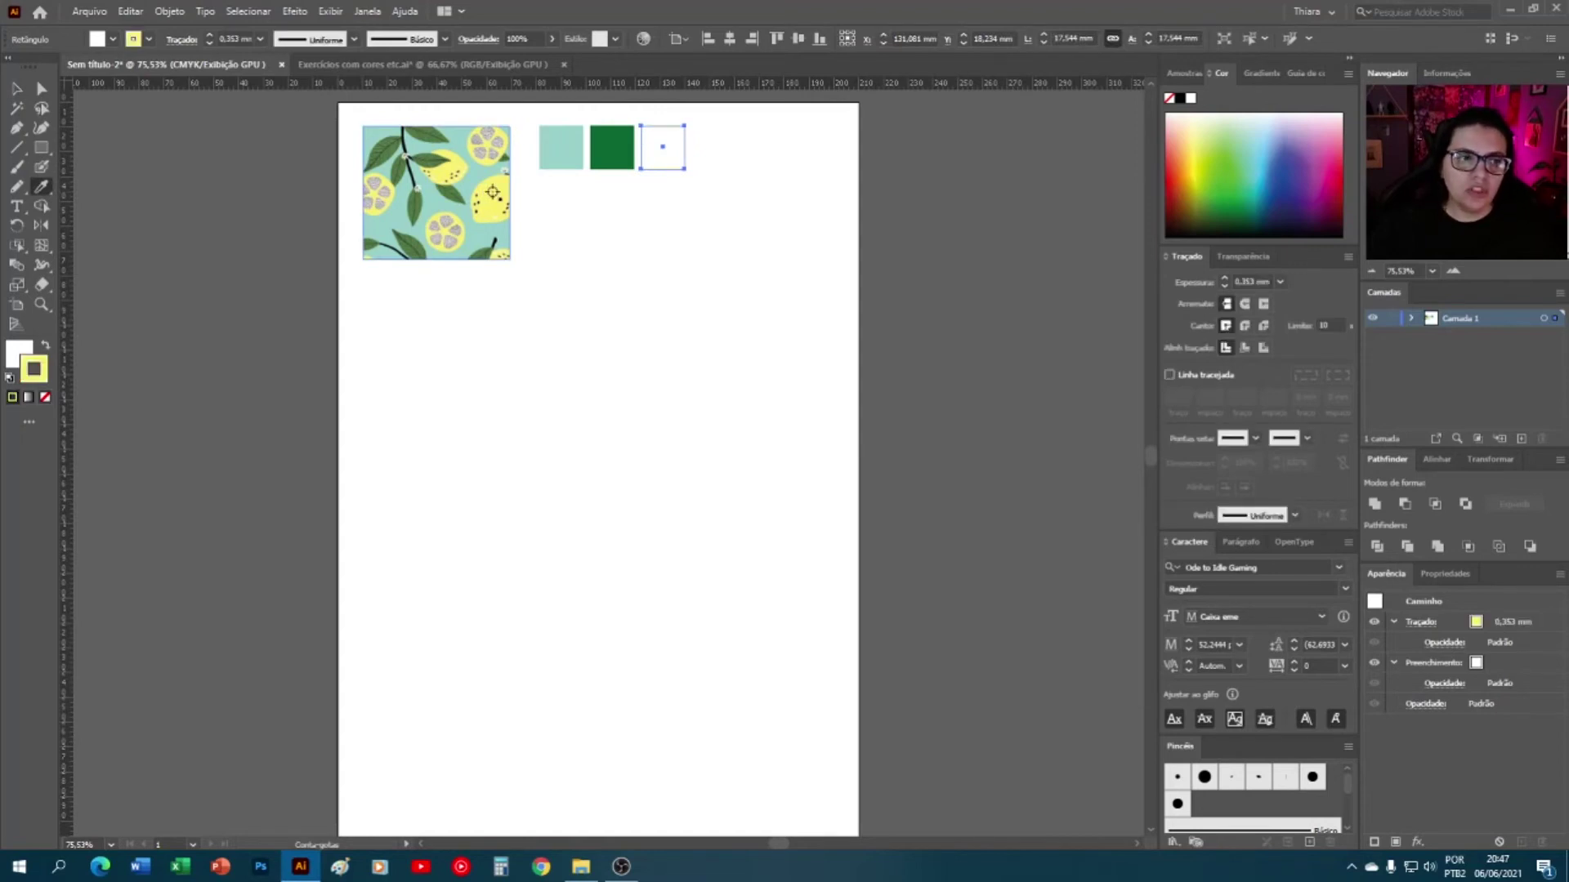
key("ctrl+z")
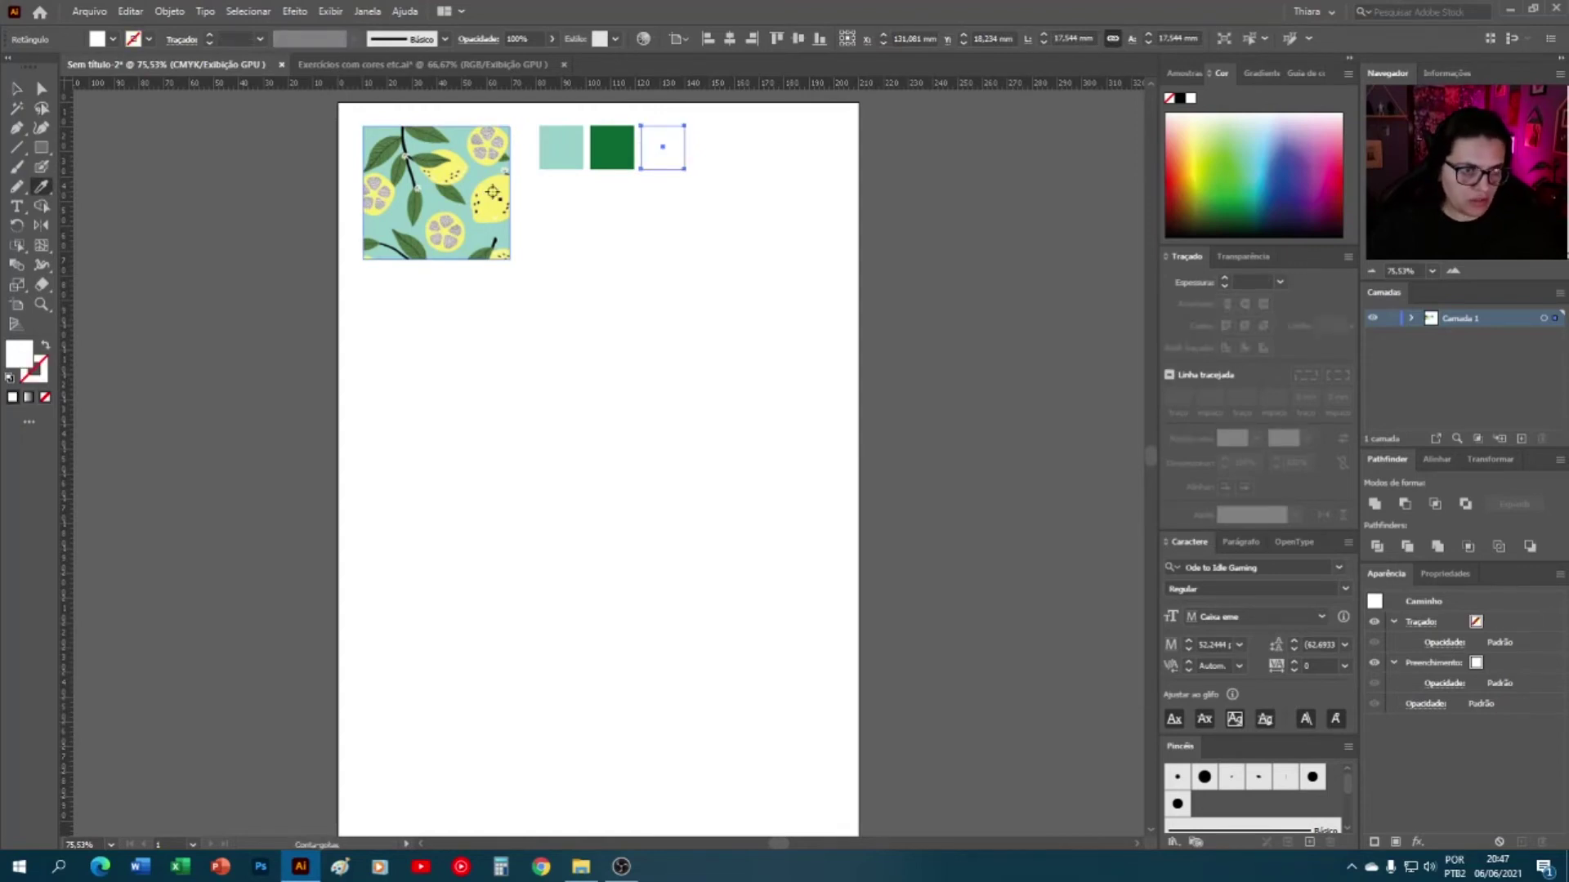
left_click(493, 201)
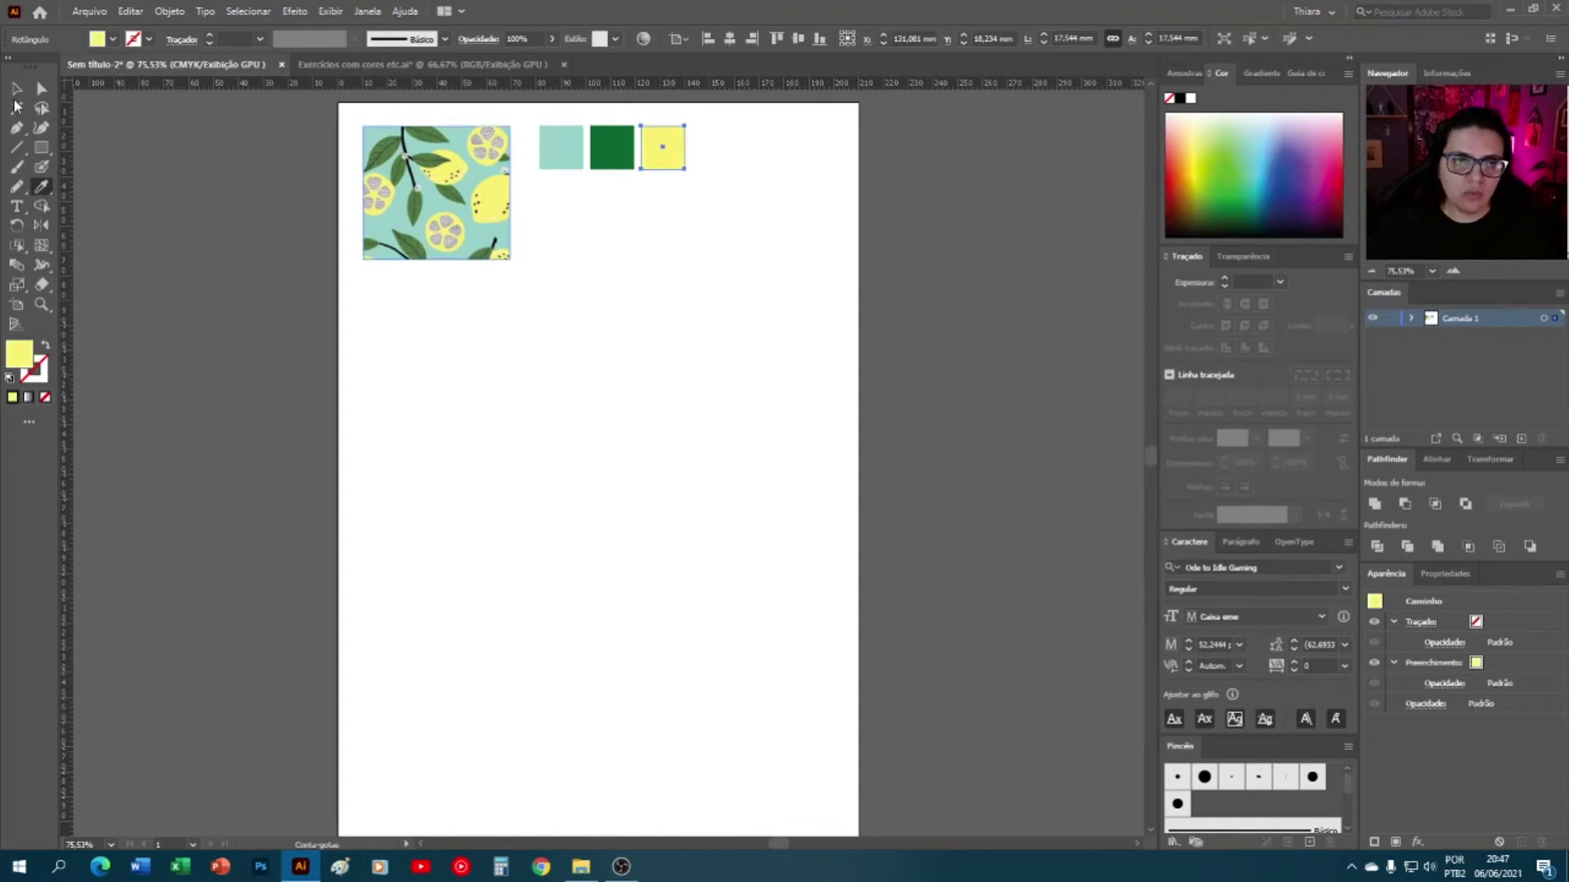
- Fill the fourth palette square with the dark grey sampled from a lemon slice in the image using the Eyedropper
left_click(15, 92)
left_click(711, 140)
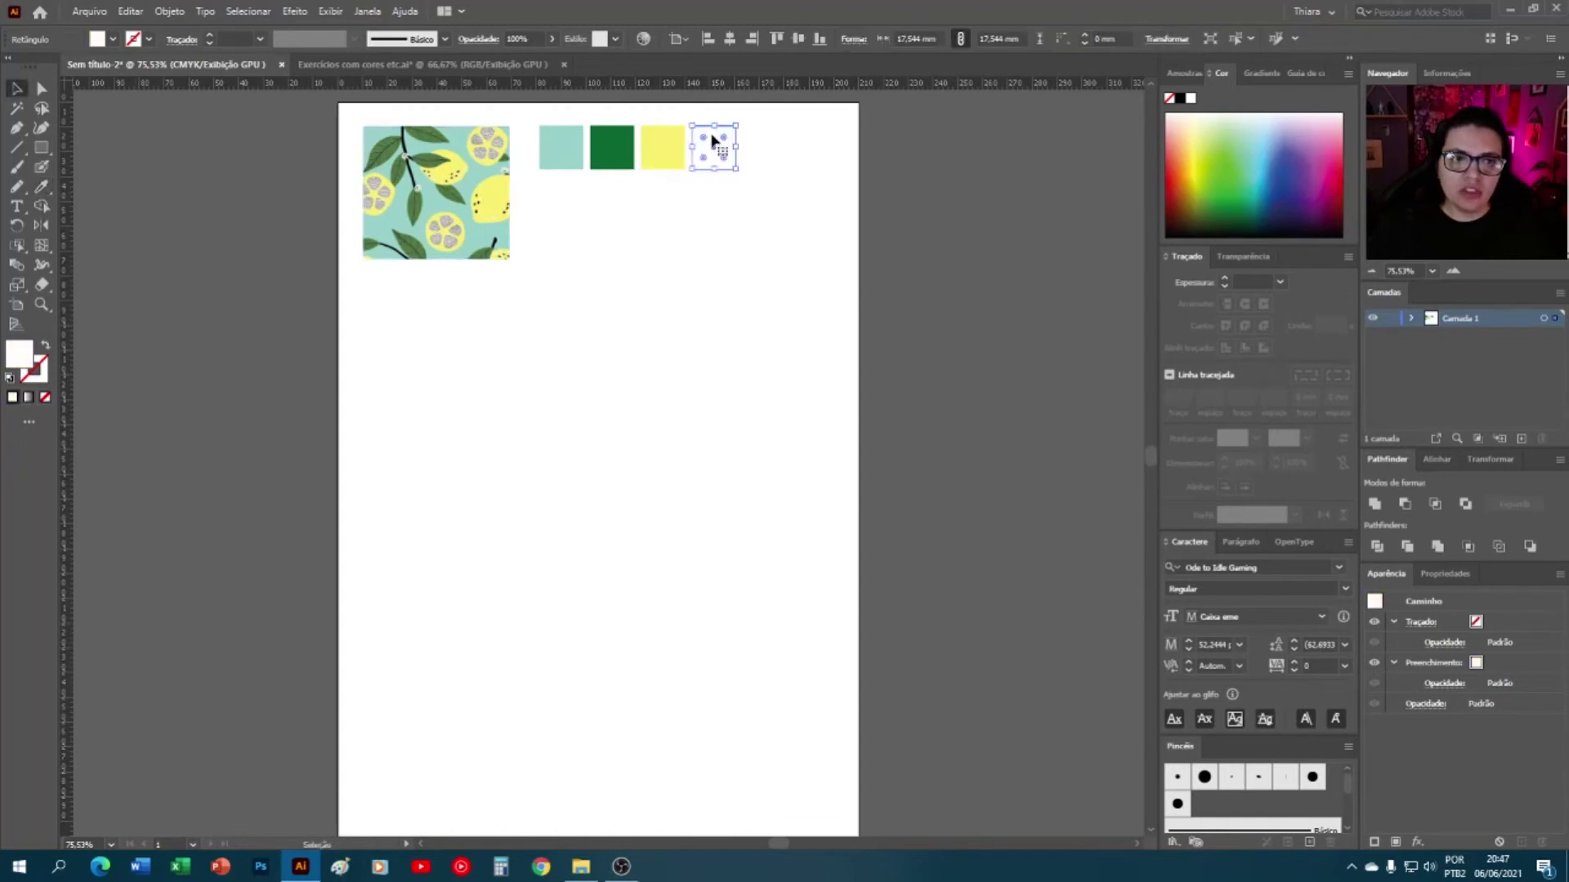
key("i")
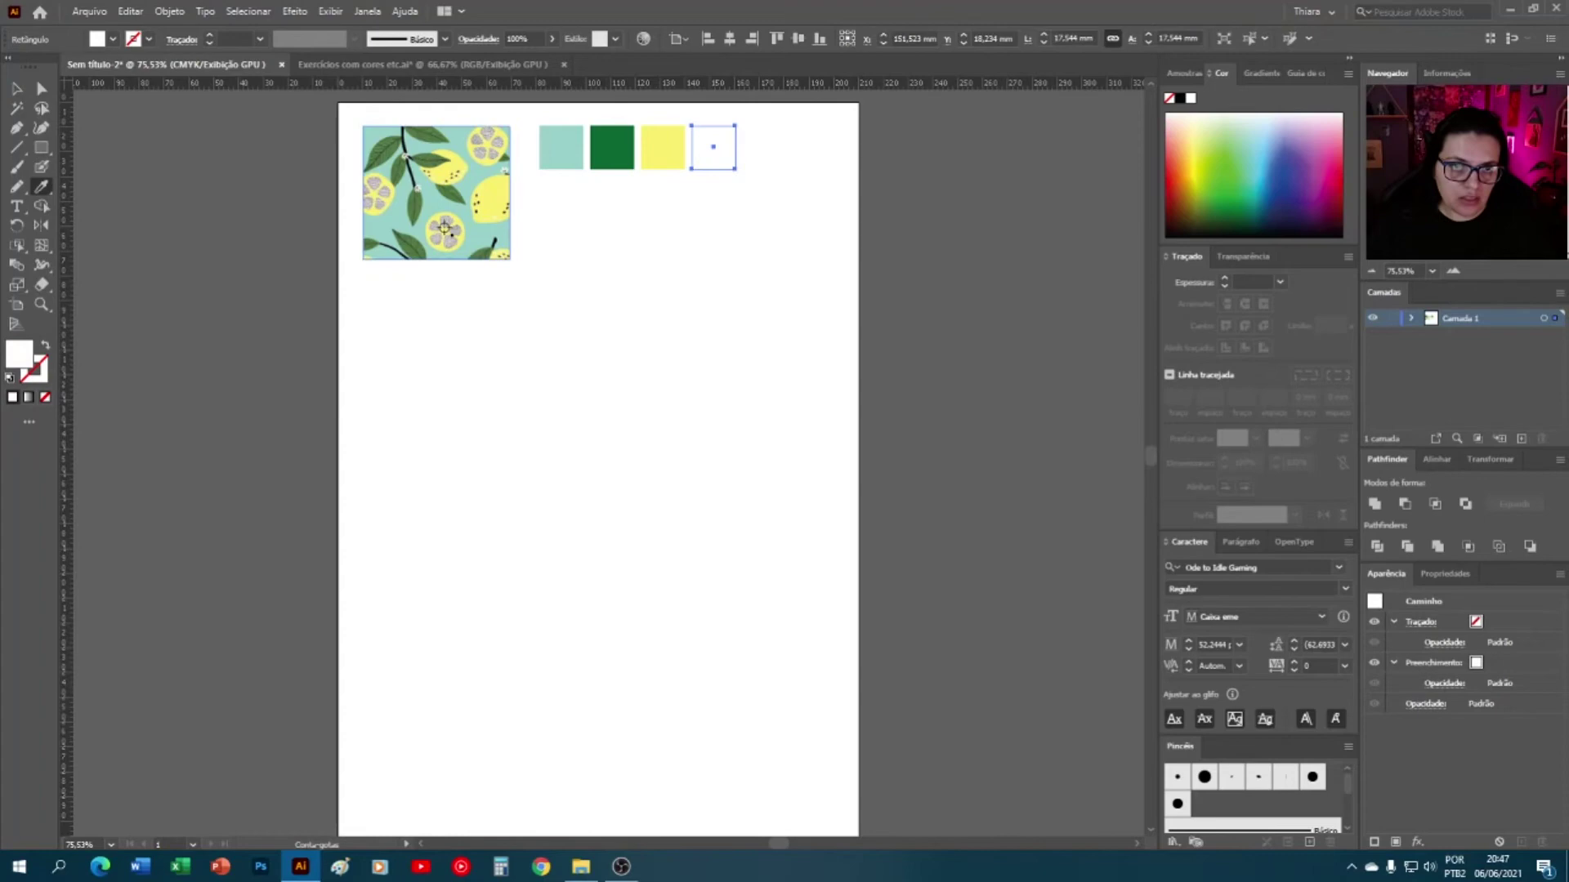
left_click(454, 232)
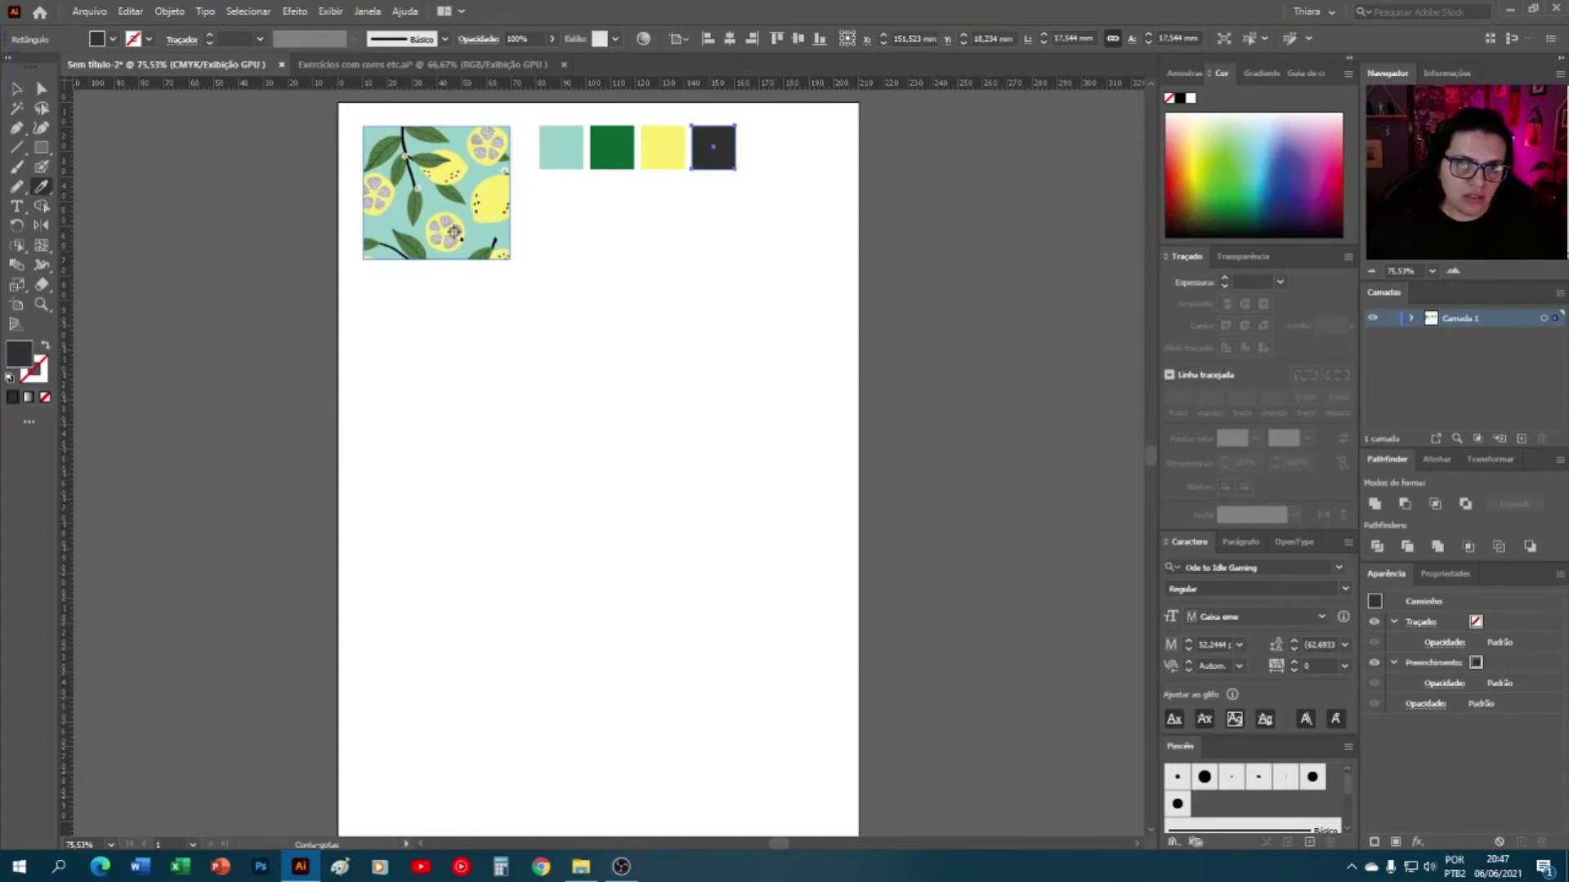
- Fill the fifth palette square with the light green sampled from a leaf in the image, and clear the selection
scroll(452, 229, "up", 6)
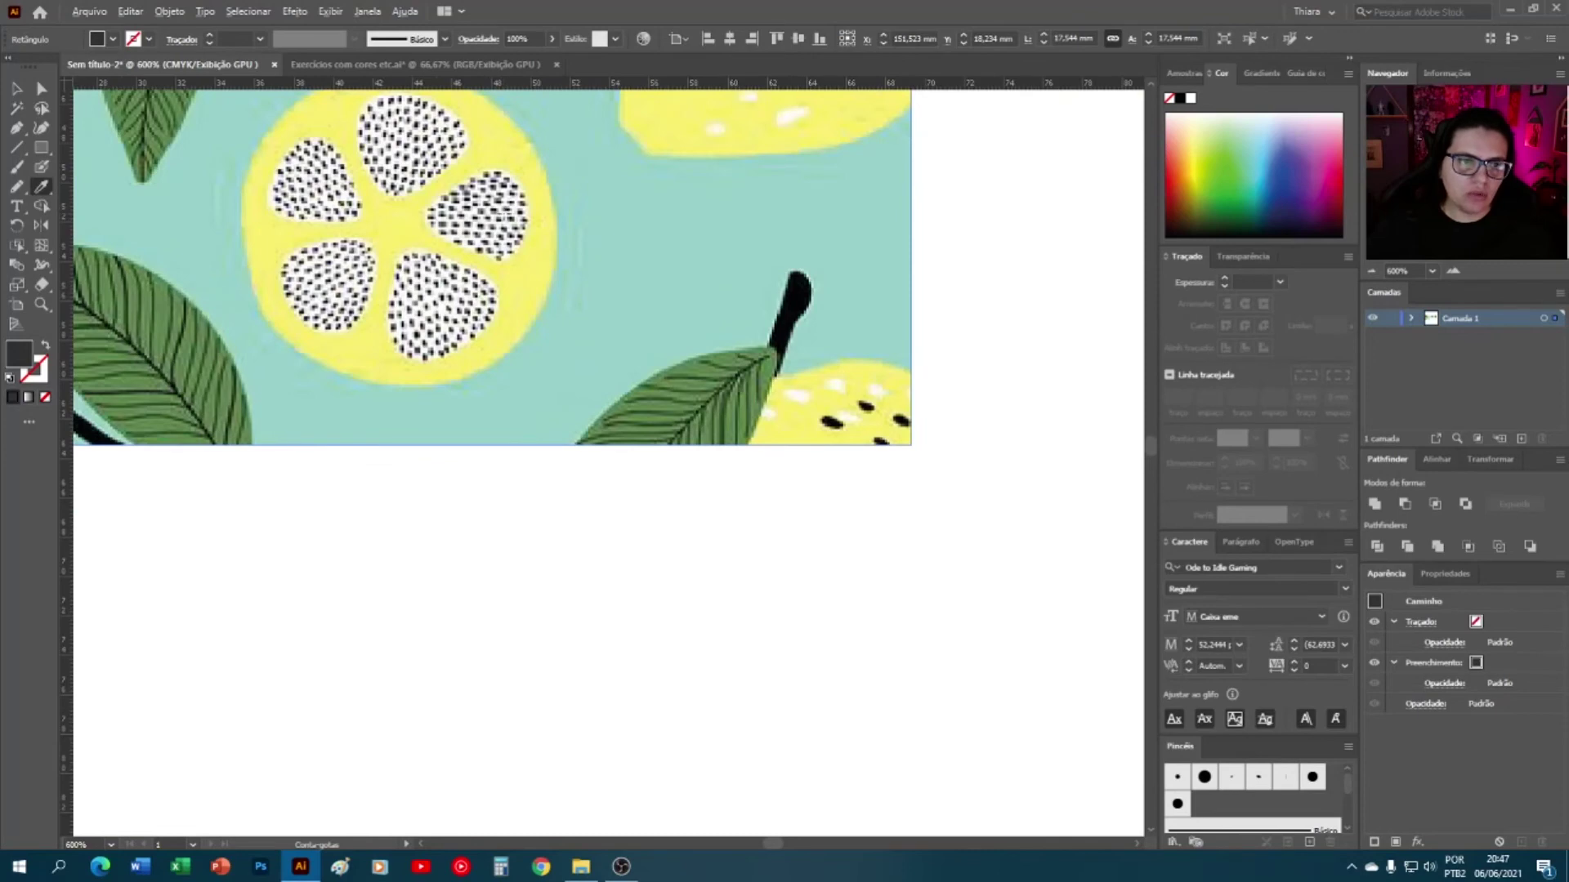
scroll(944, 270, "down", 4)
left_click_drag(944, 270, 658, 464)
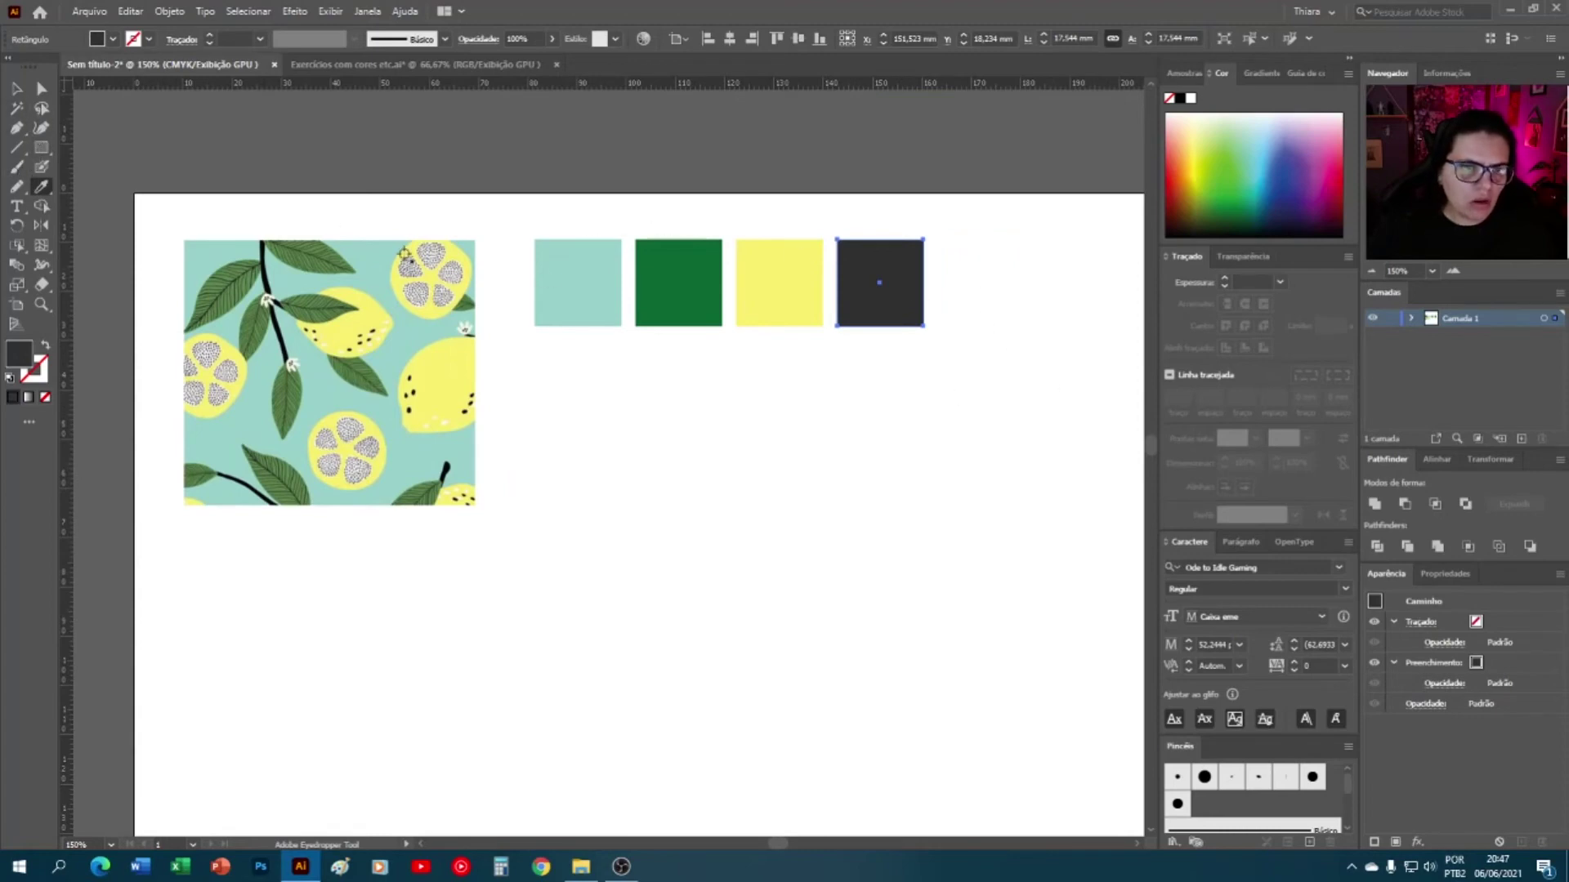
key("a")
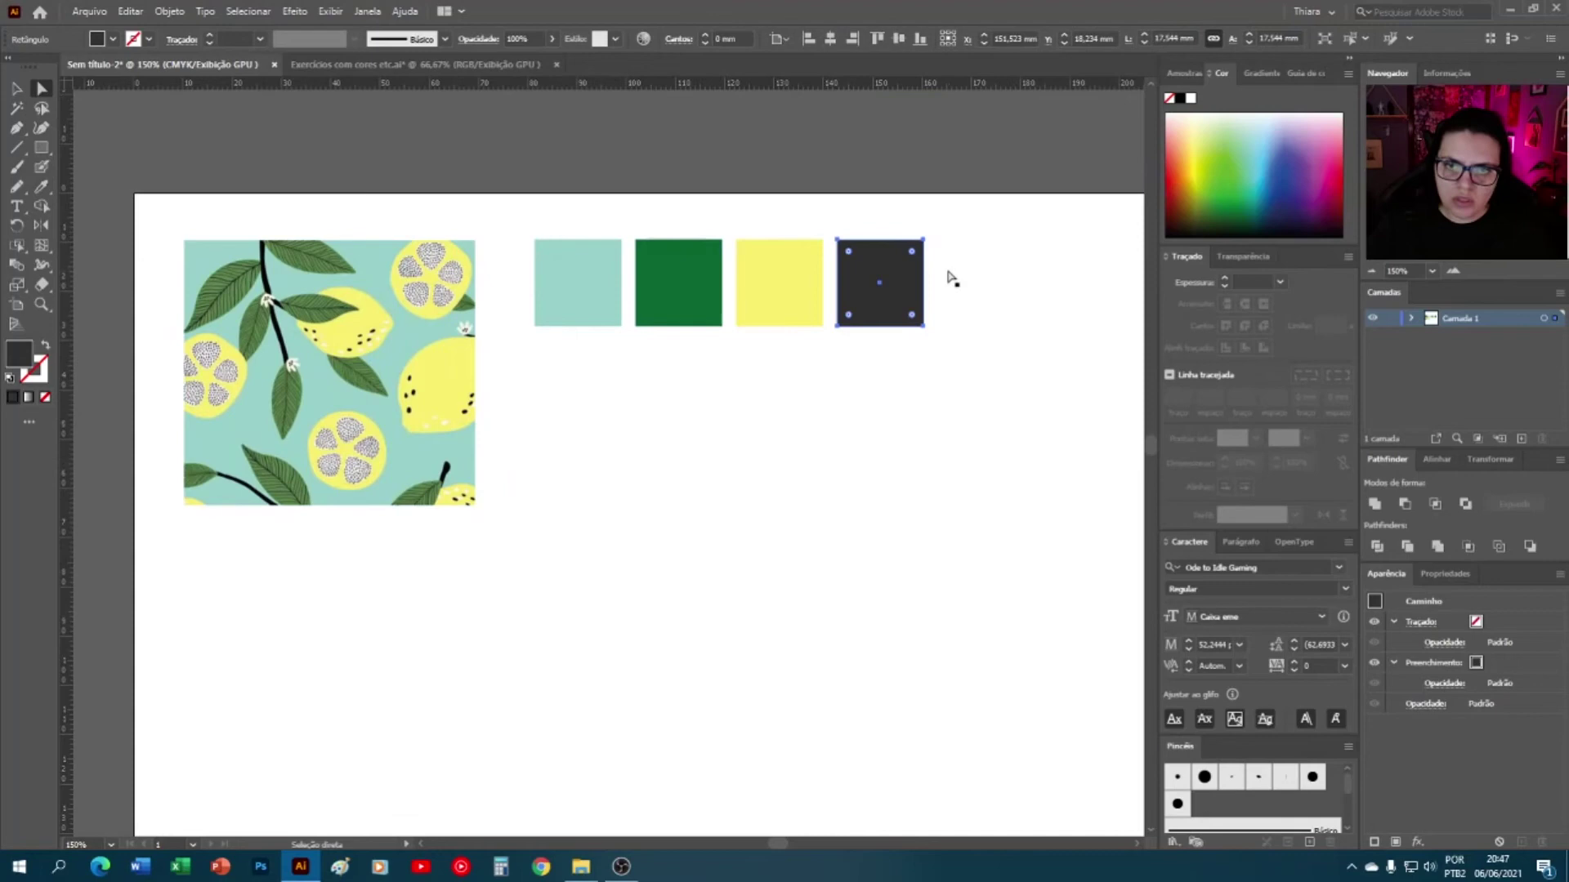
left_click(951, 277)
key("i")
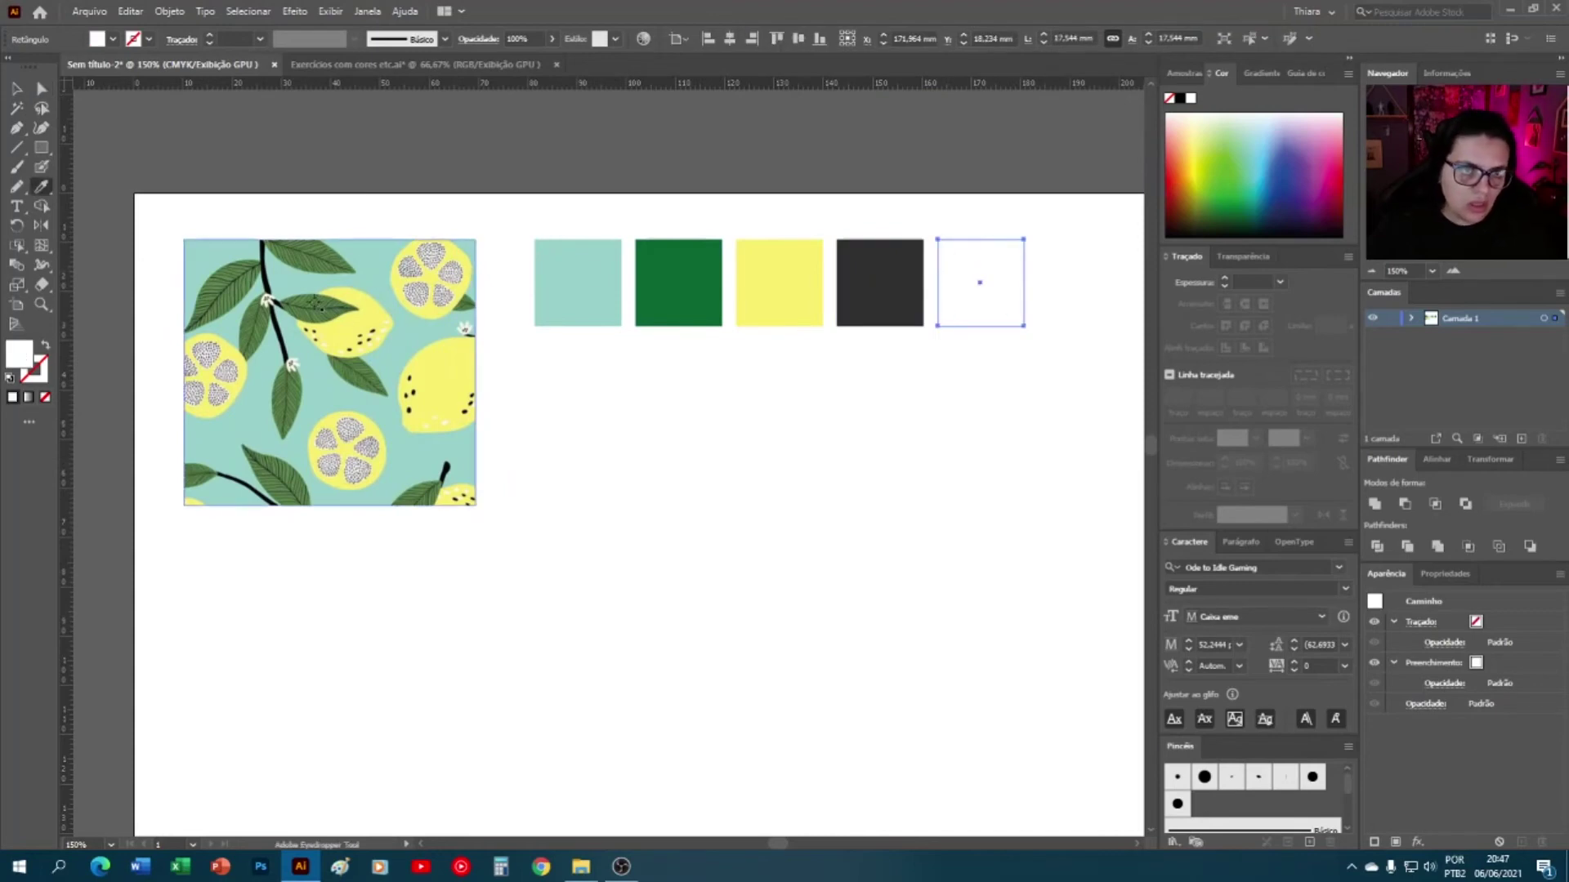
left_click(299, 304)
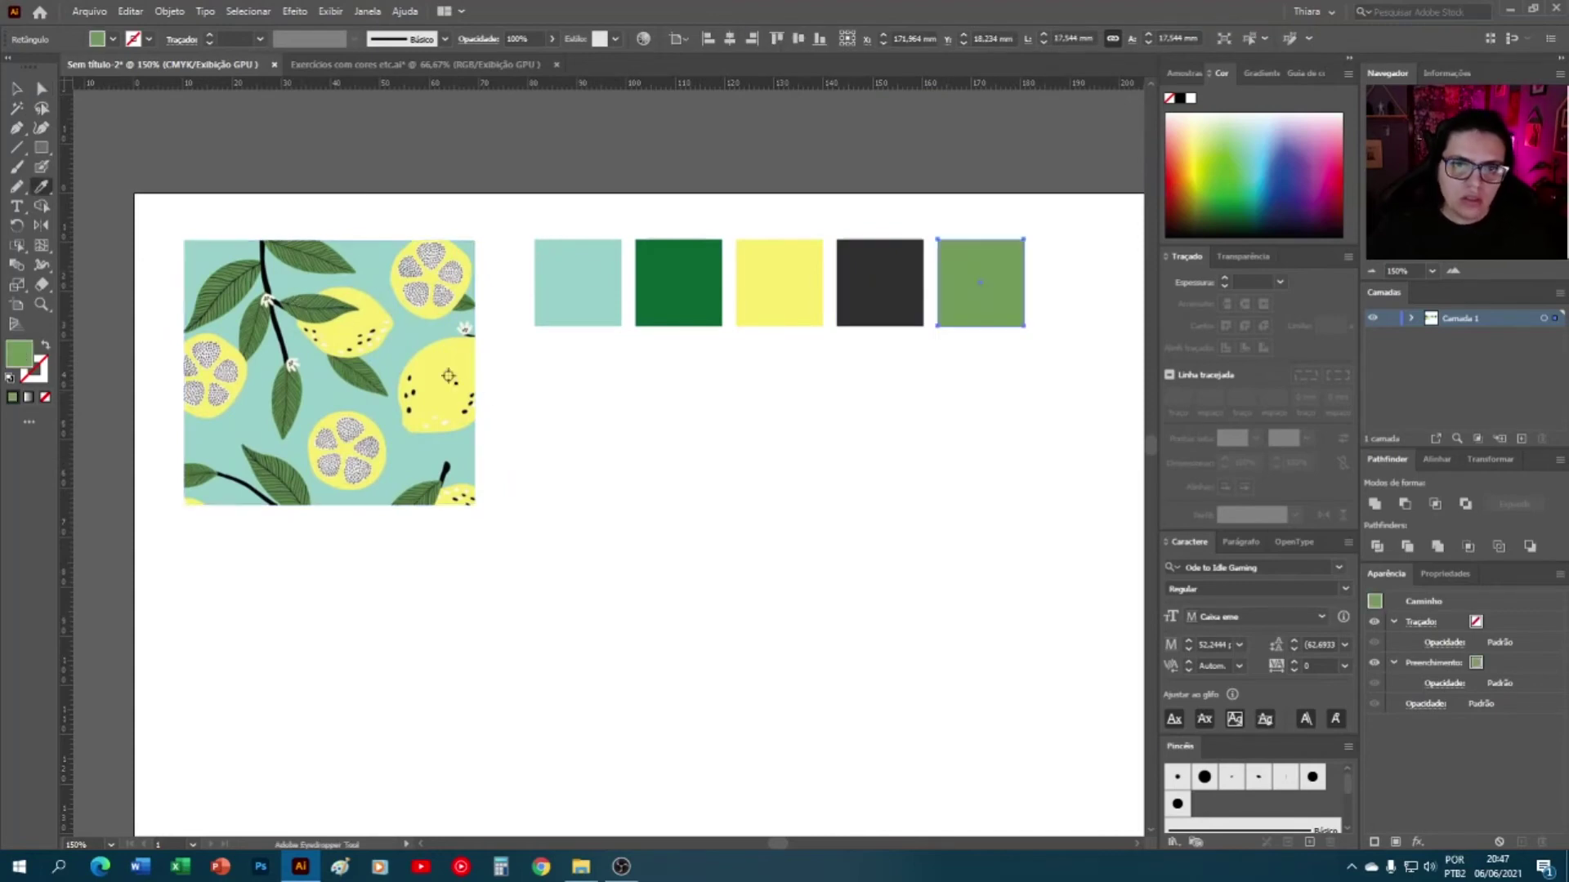
left_click(16, 89)
left_click(665, 520)
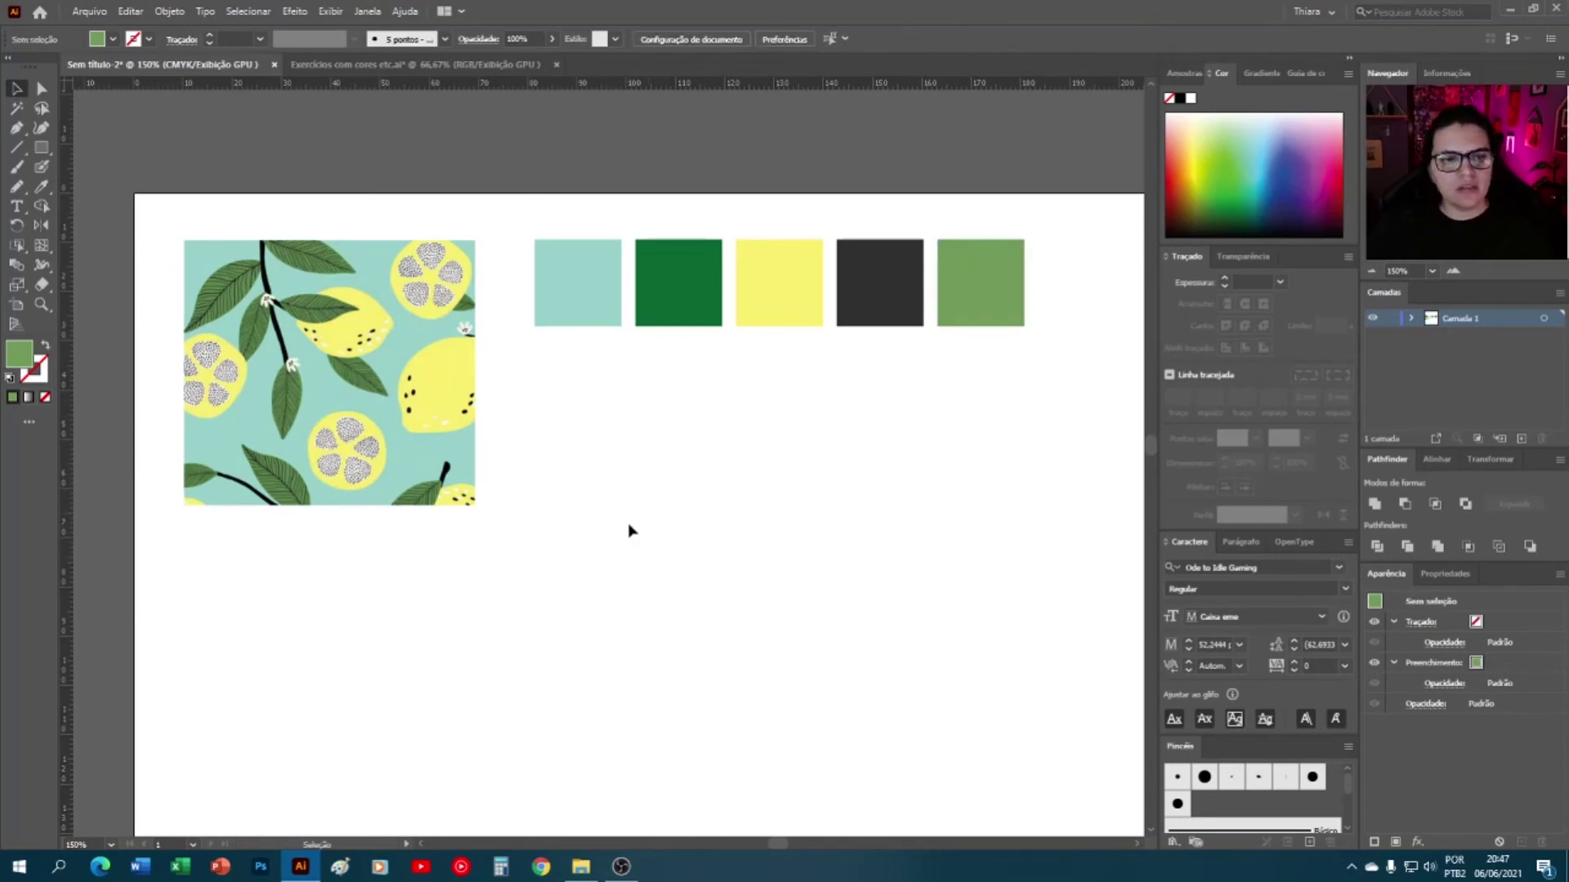
- Recolour the second palette square with the fifth square's light green using the Eyedropper
left_click(664, 261)
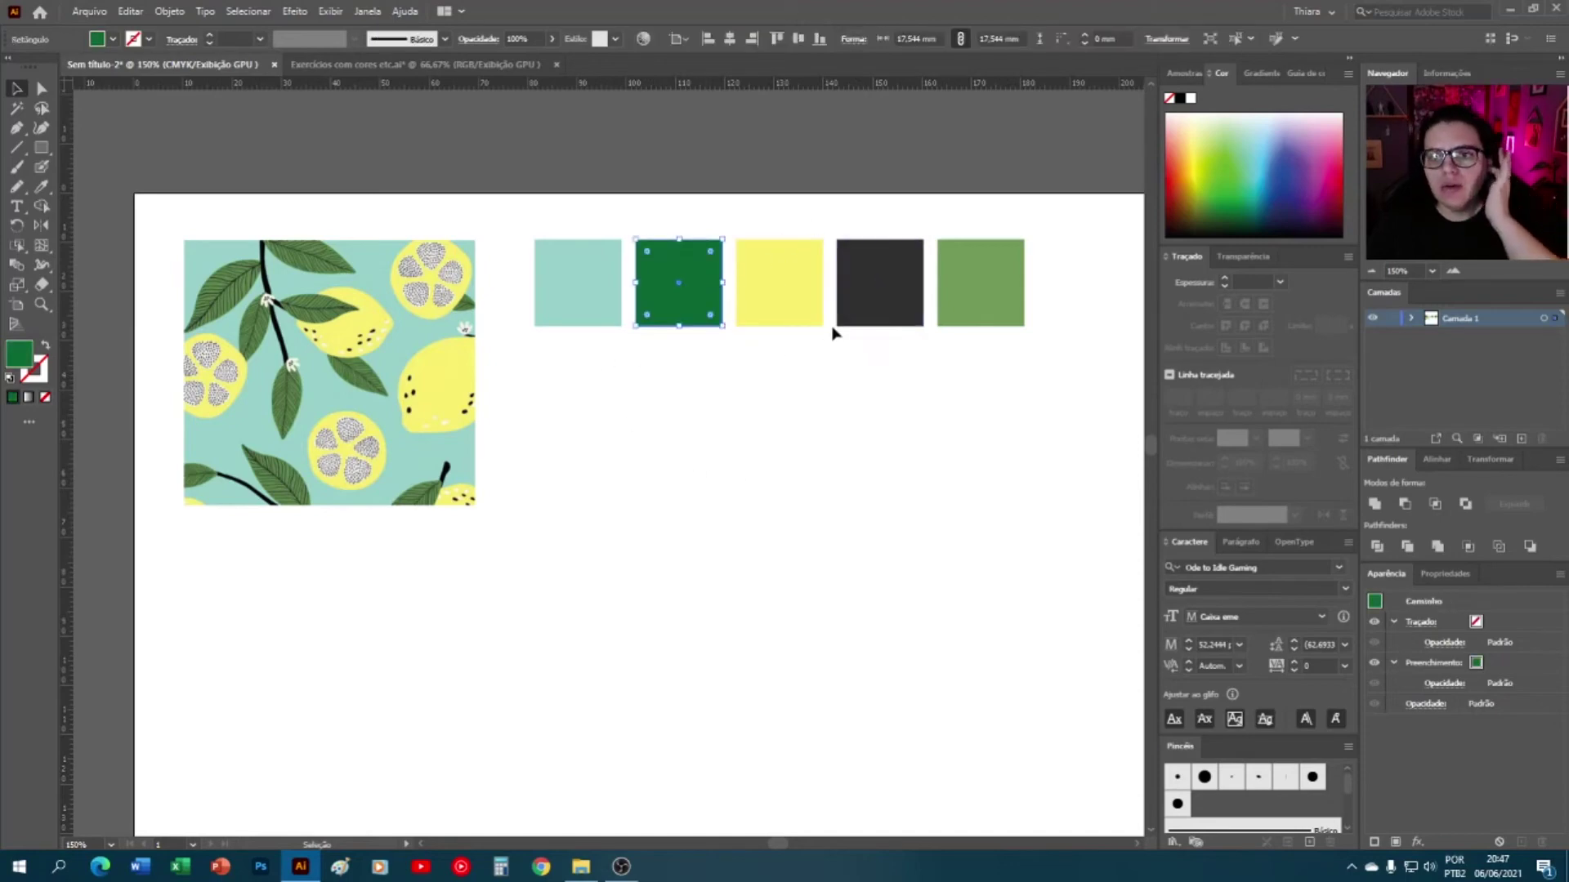
key("i")
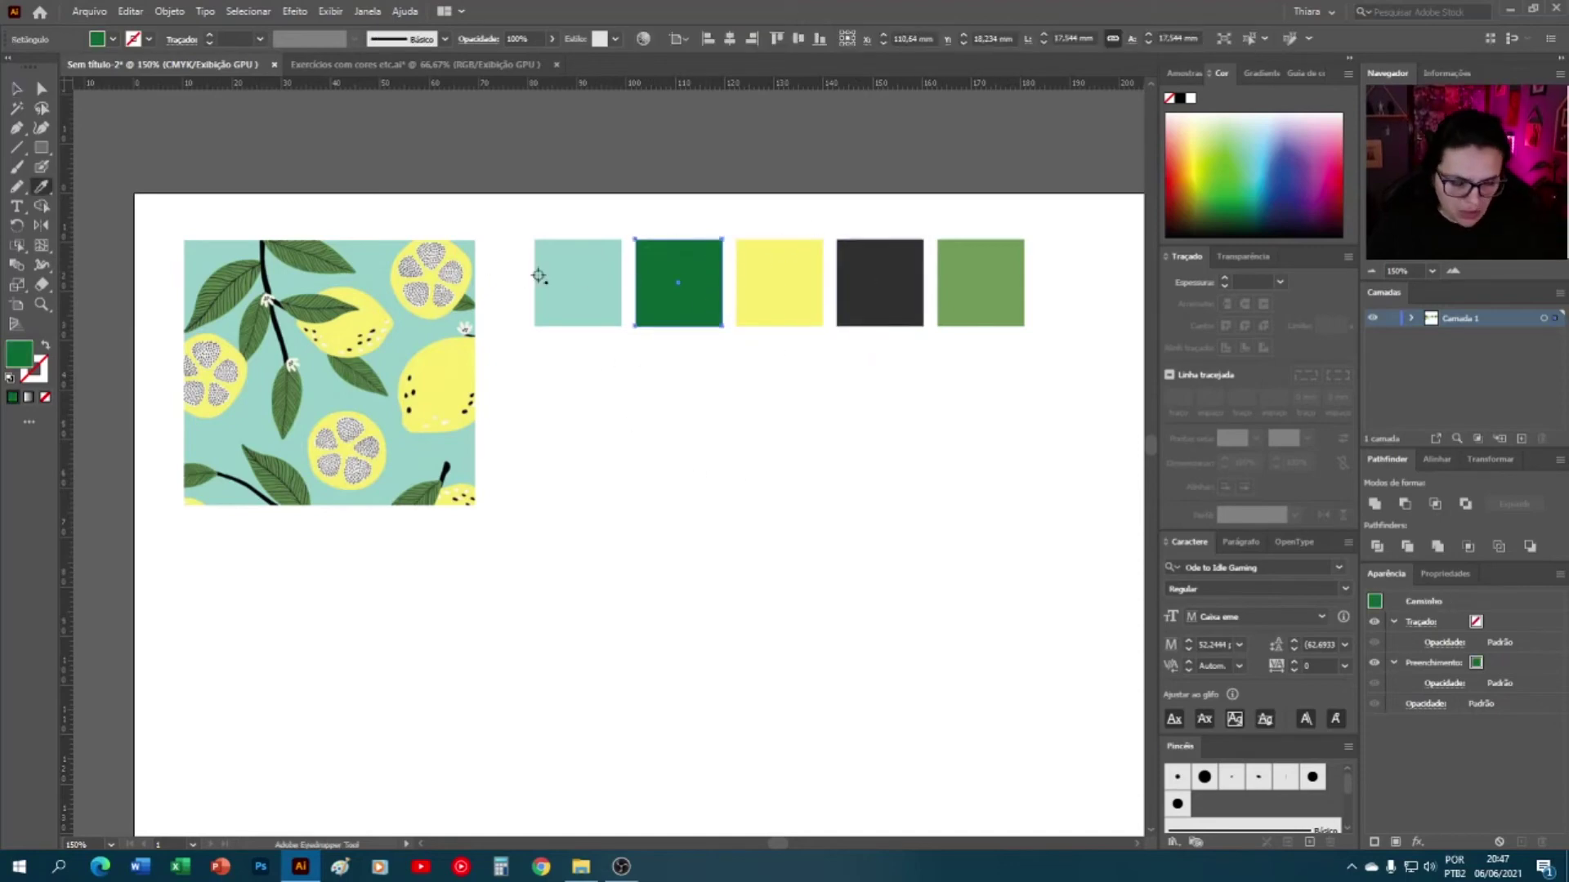
left_click(983, 275)
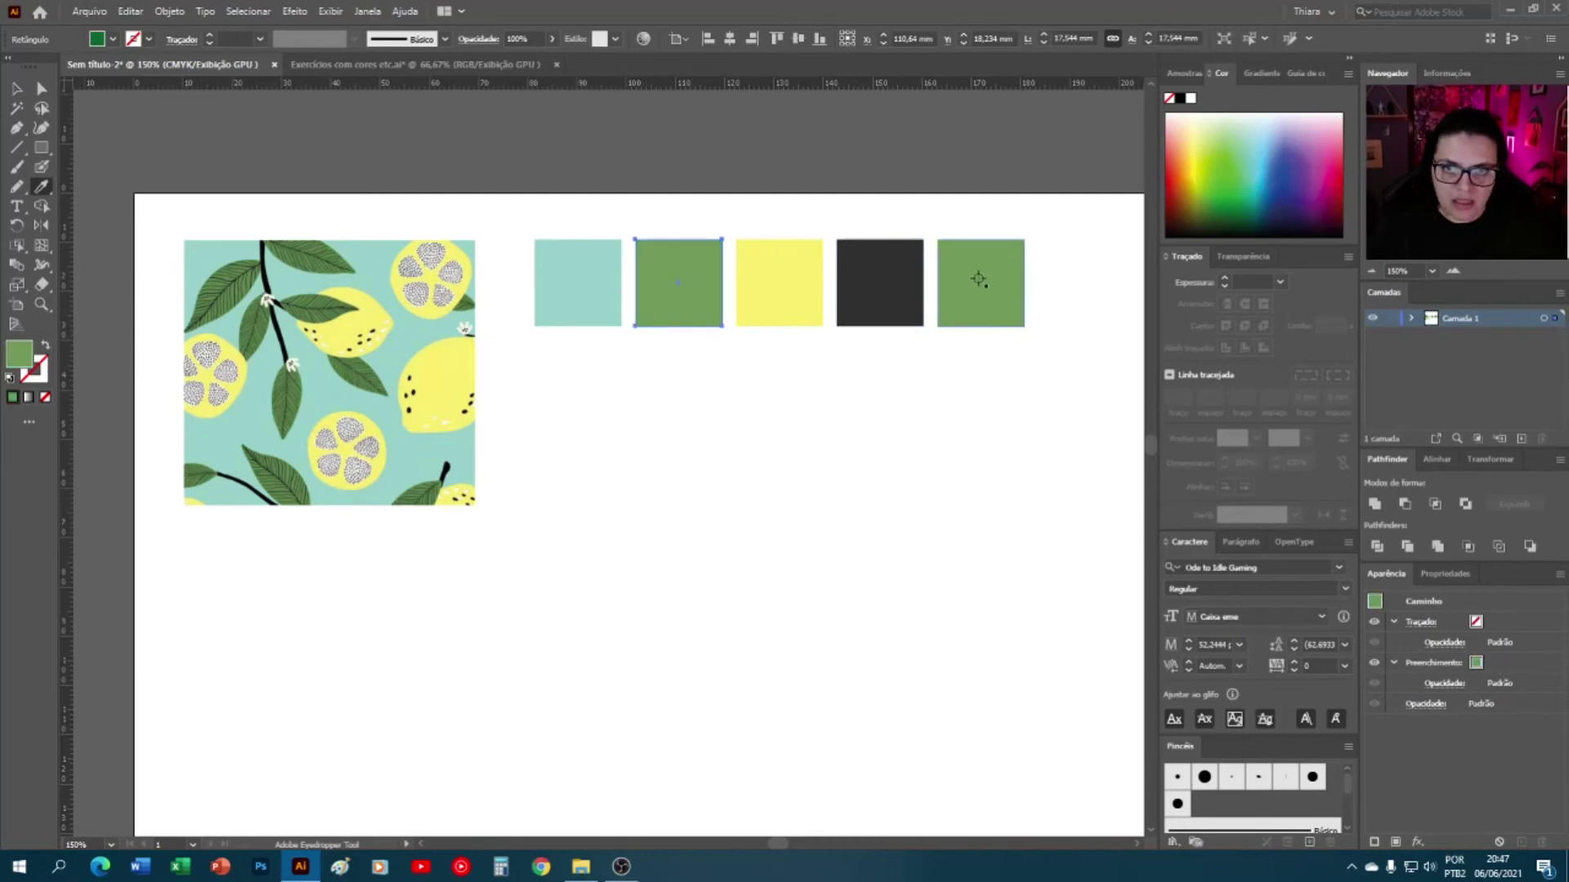
- Darken the second palette square's fill to the green #466333 in the colour picker and clear the selection
double_click(10, 360)
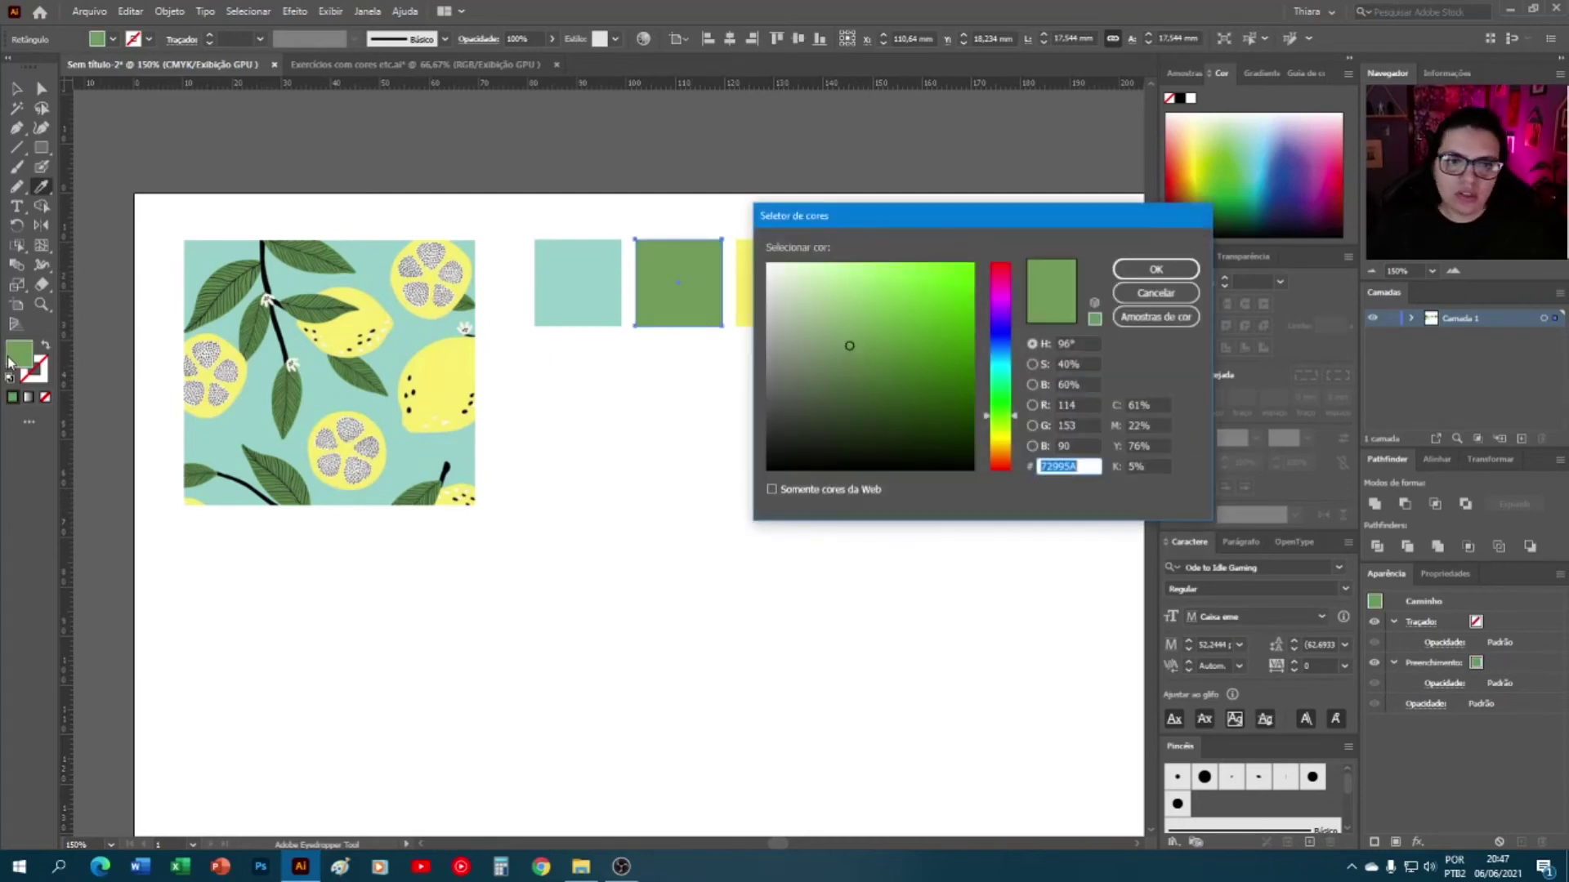
left_click(866, 375)
left_click_drag(866, 375, 868, 390)
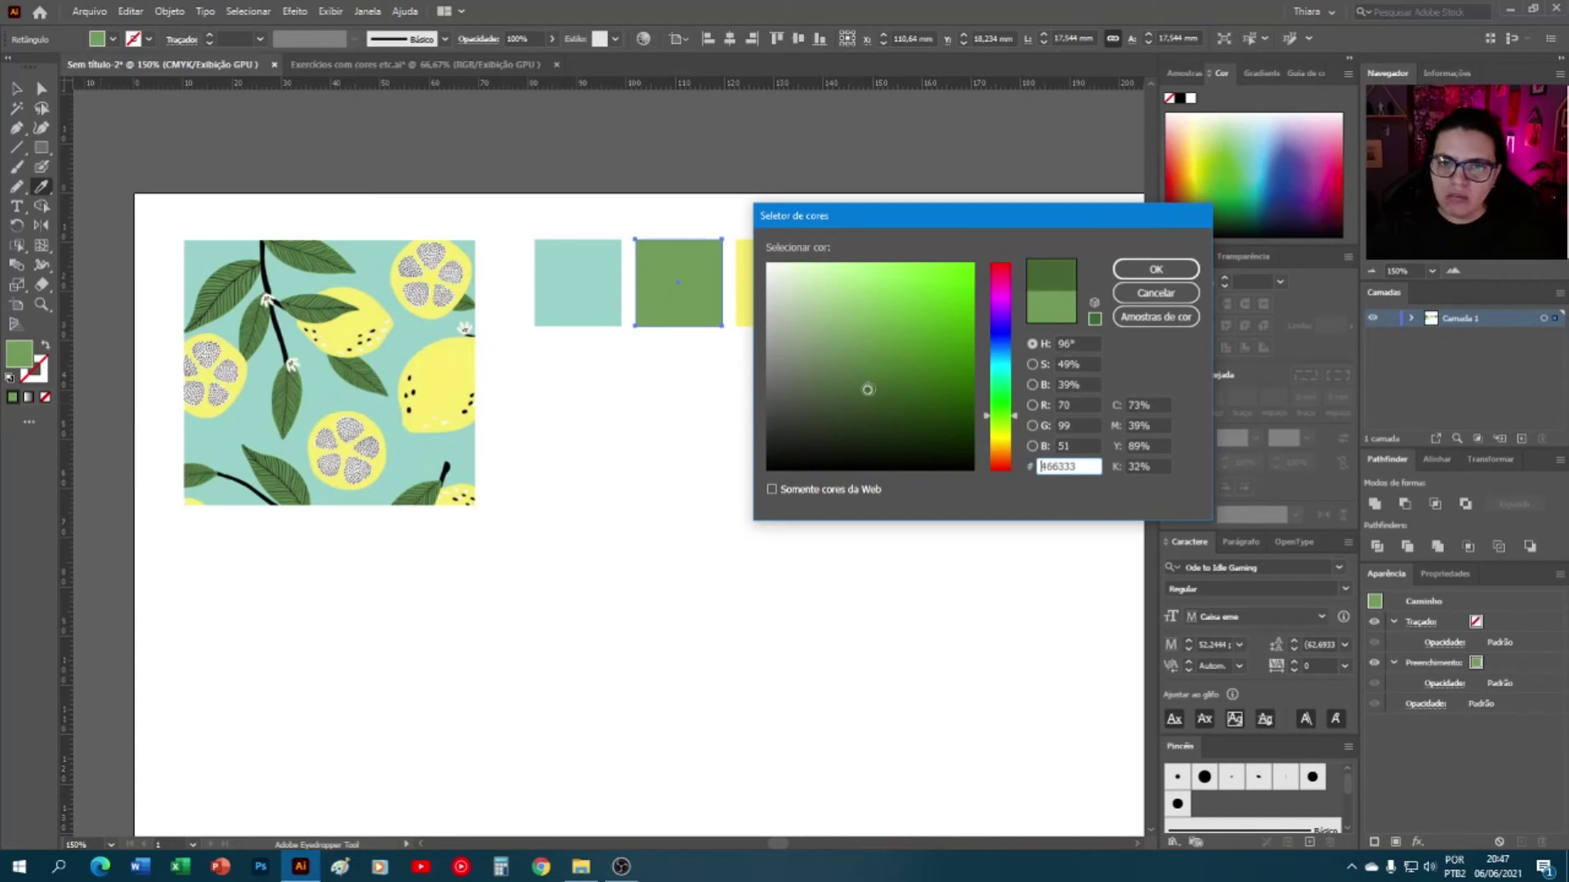
left_click(1140, 266)
left_click(834, 504)
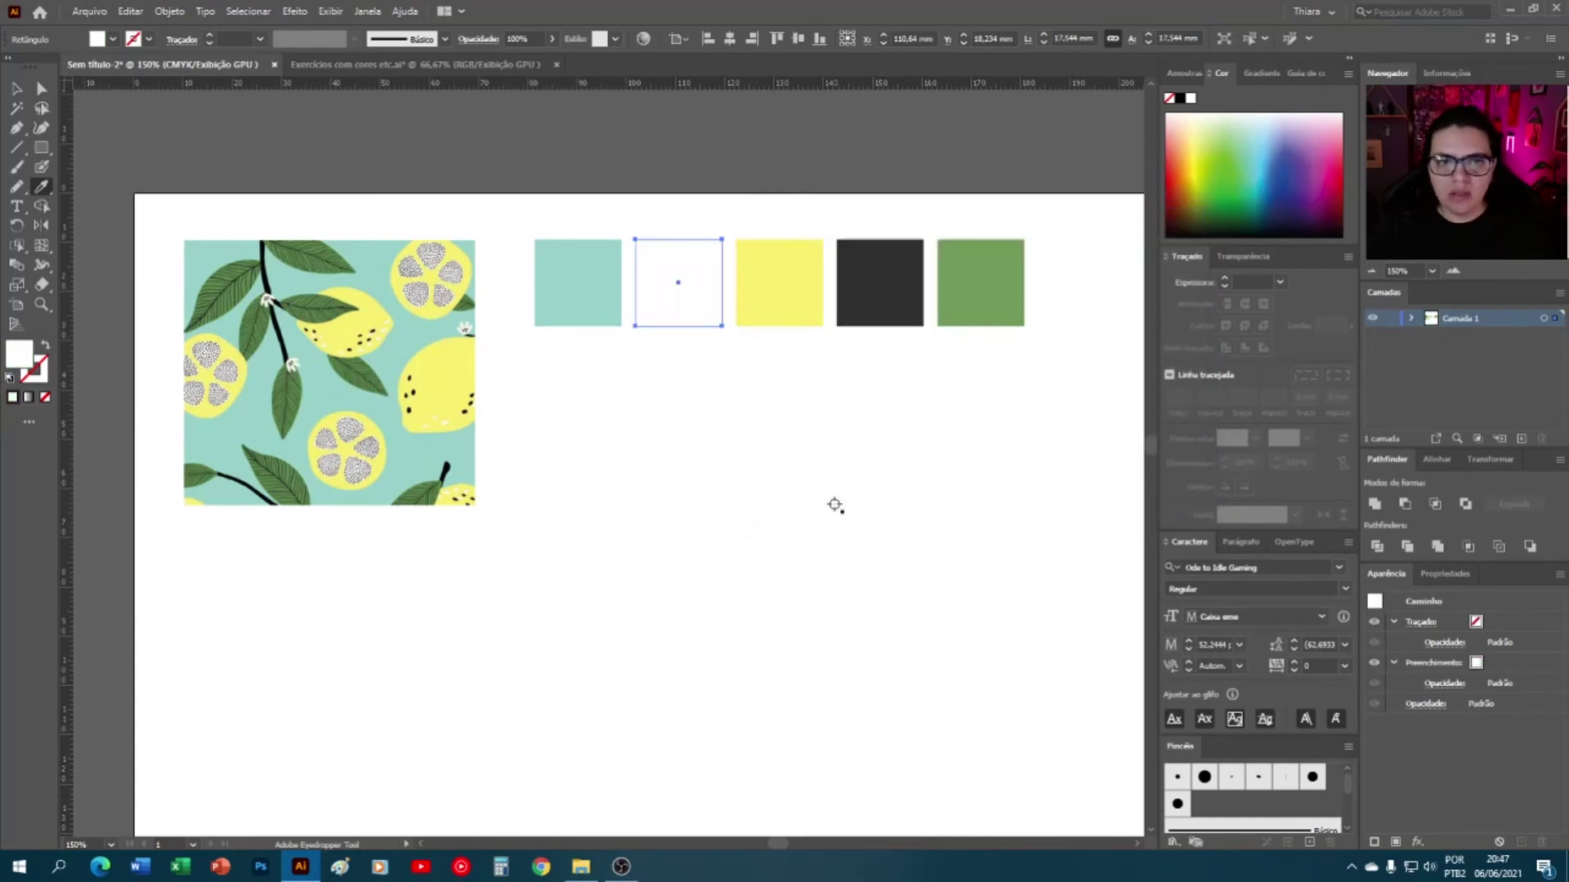
key("ctrl+z")
left_click(16, 88)
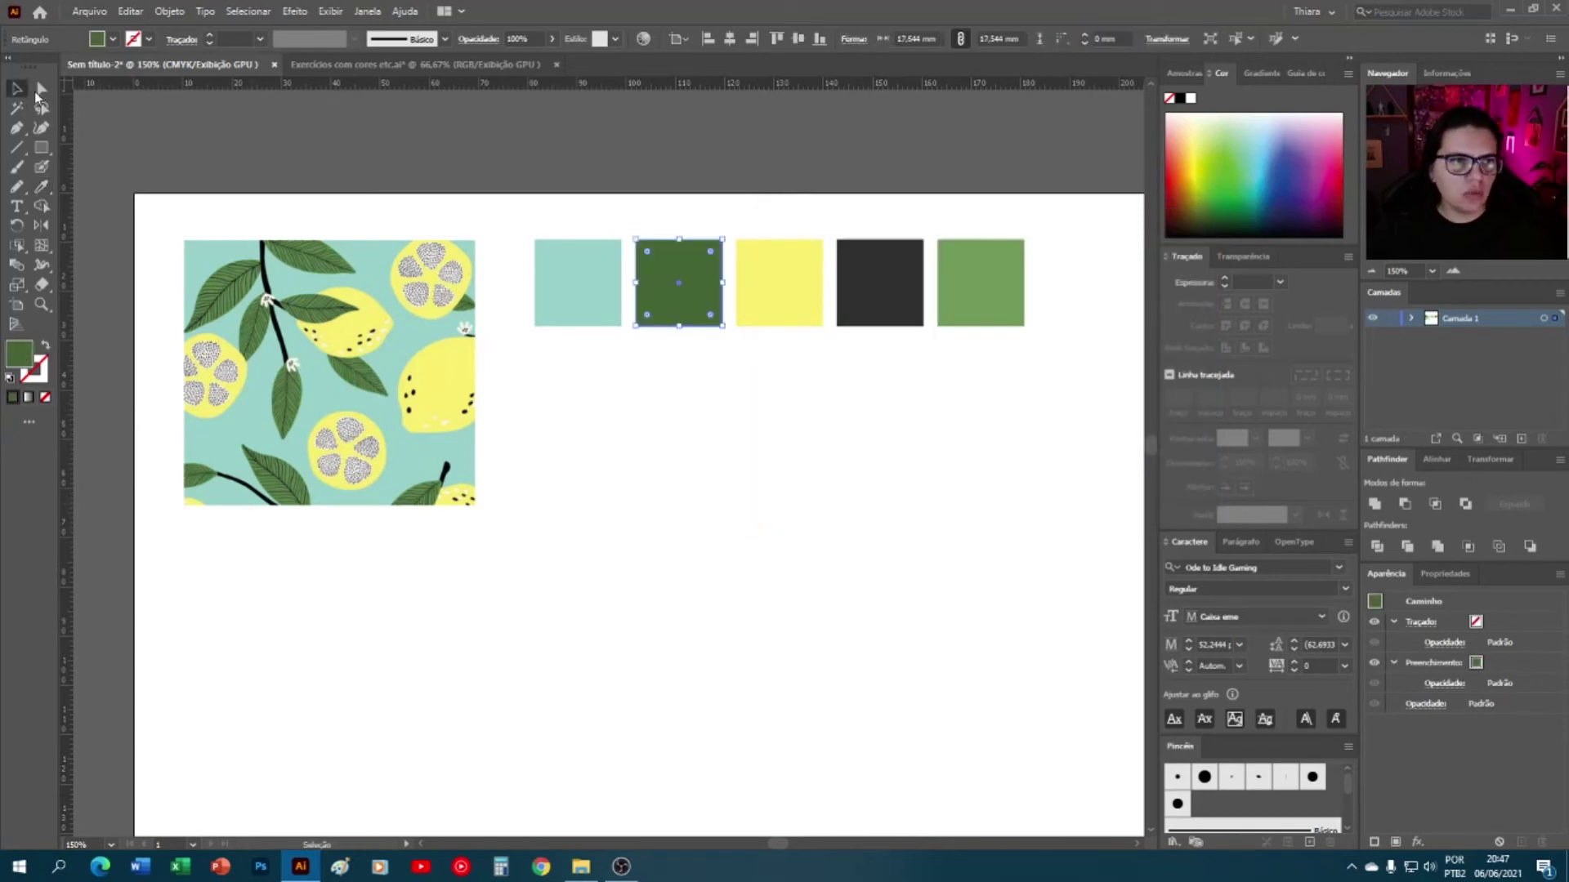
left_click(756, 546)
- Save the five palette squares' colours as a new swatch colour group from the selected artwork, giving it a lemon-themed name
left_click_drag(516, 216, 1031, 378)
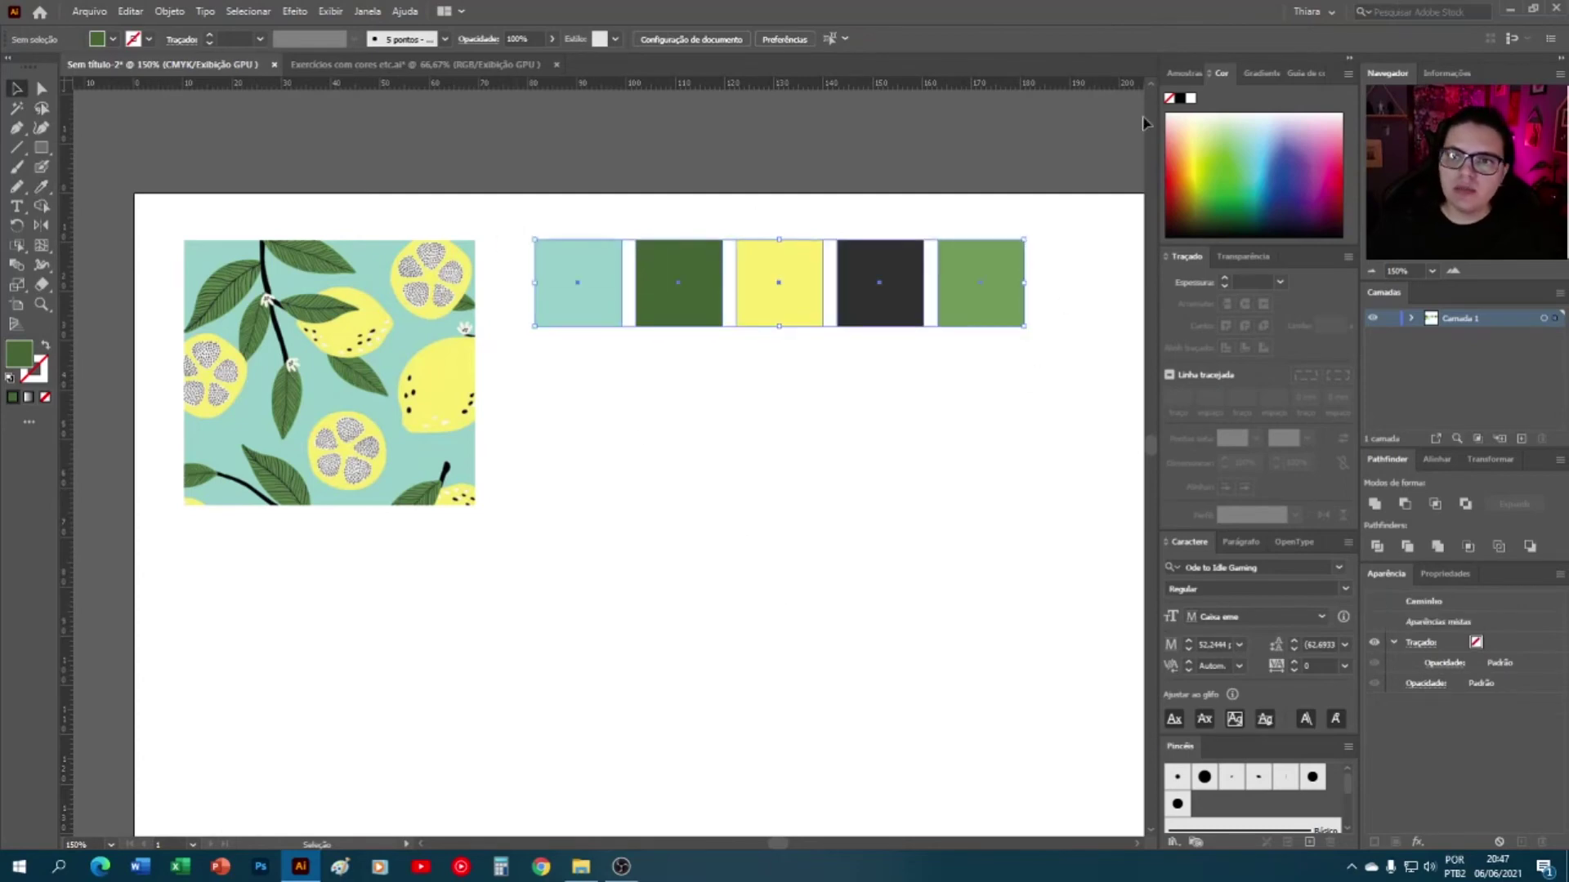
left_click(1184, 73)
left_click(1287, 237)
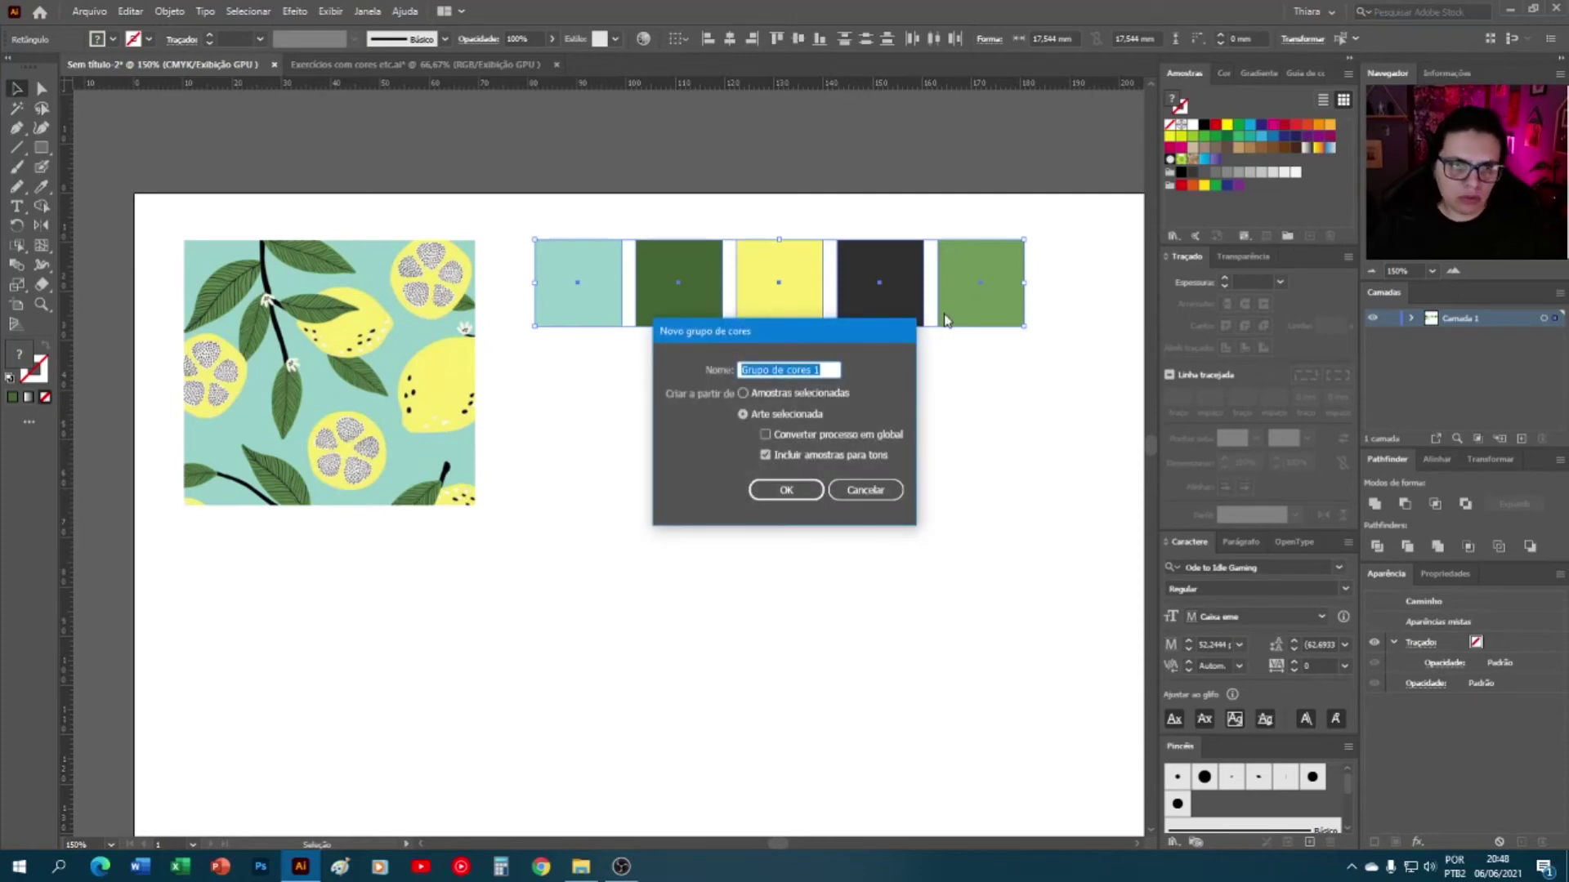
type("Limões")
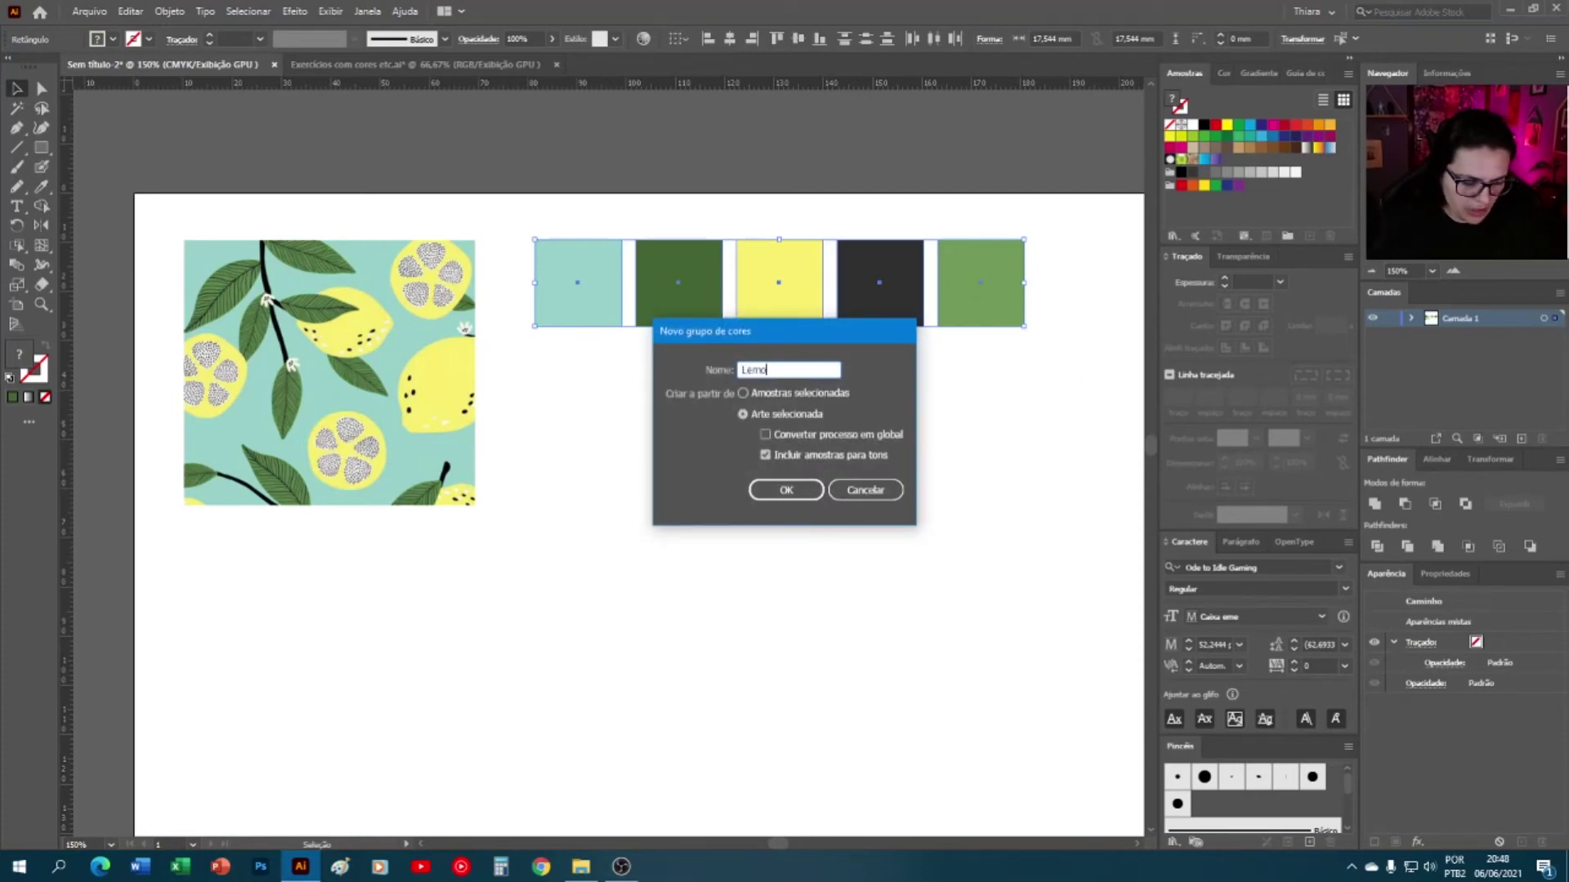
key("Return")
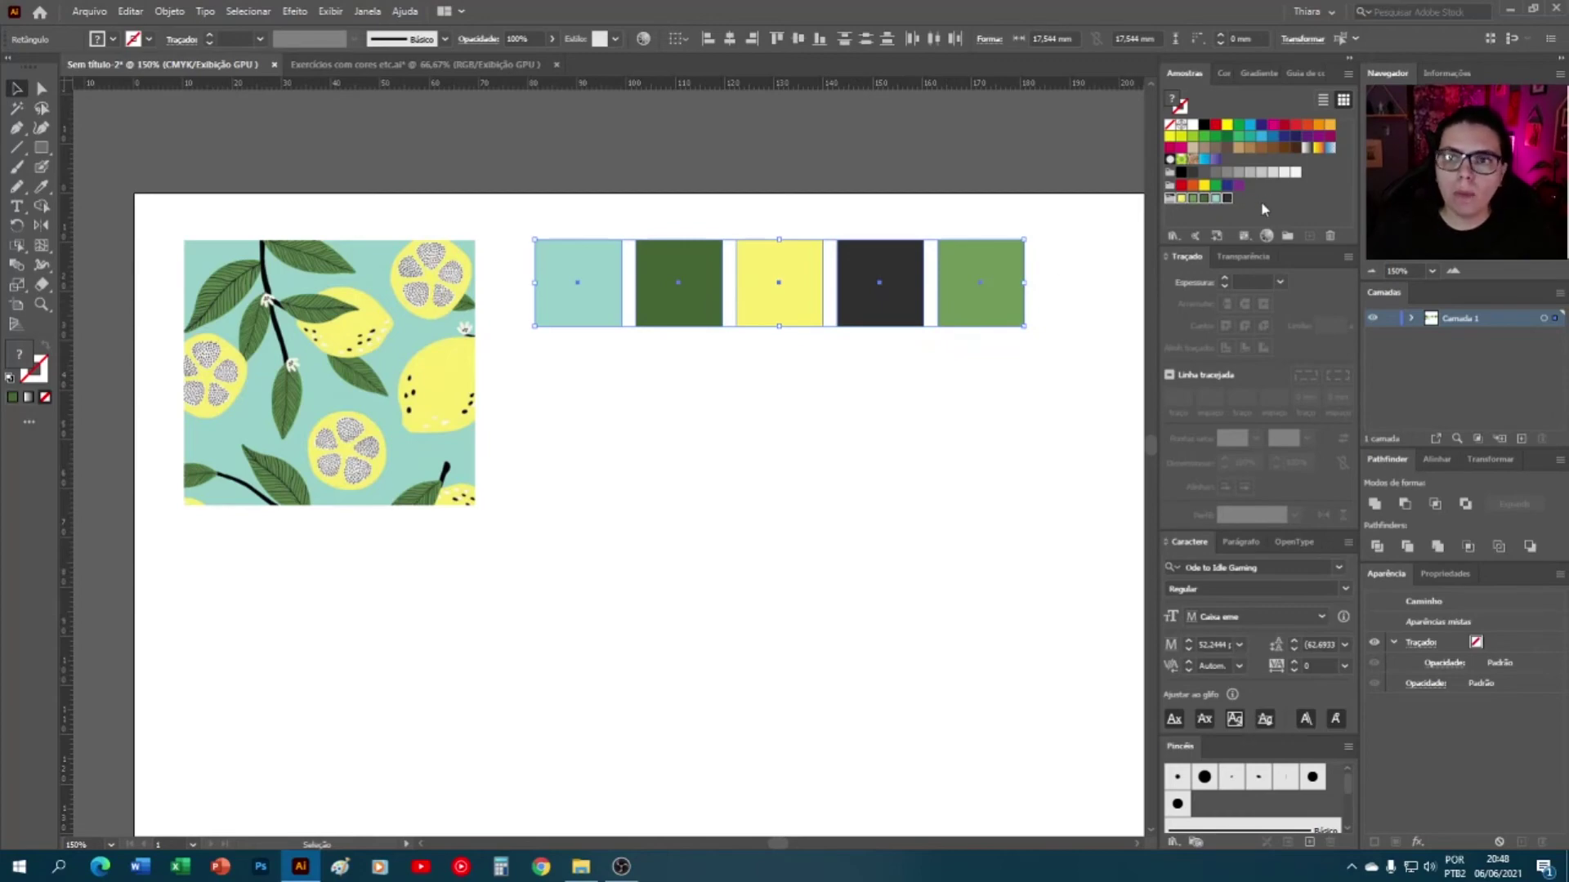
left_click(820, 394)
- Create a global CMYK swatch from the fifth square's light green and move it out of the colour group into the general swatches
left_click(978, 294)
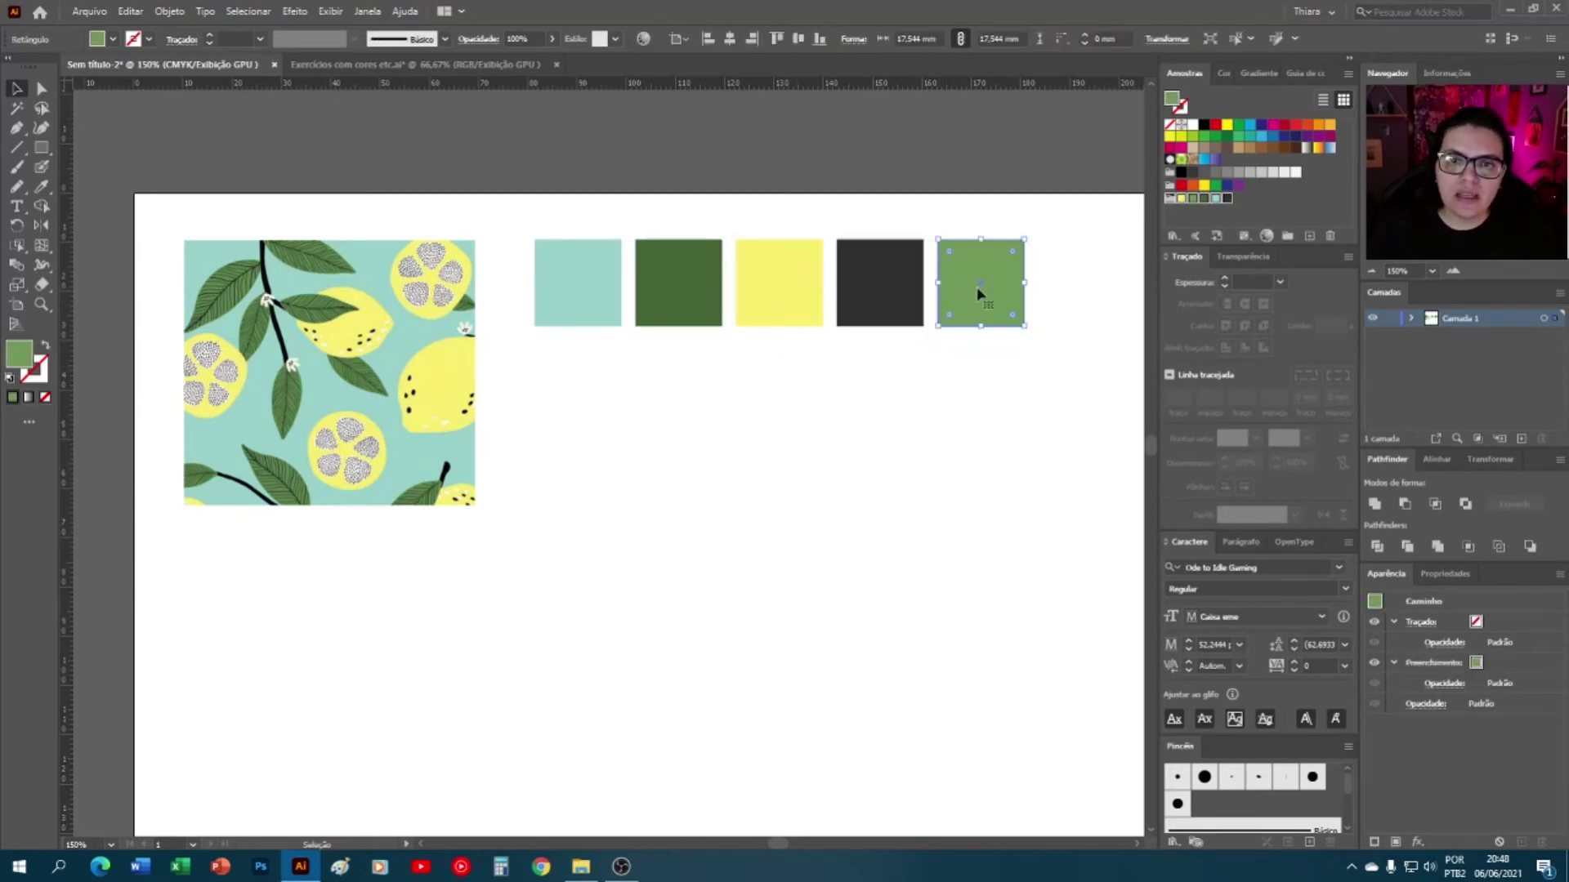
left_click(1310, 237)
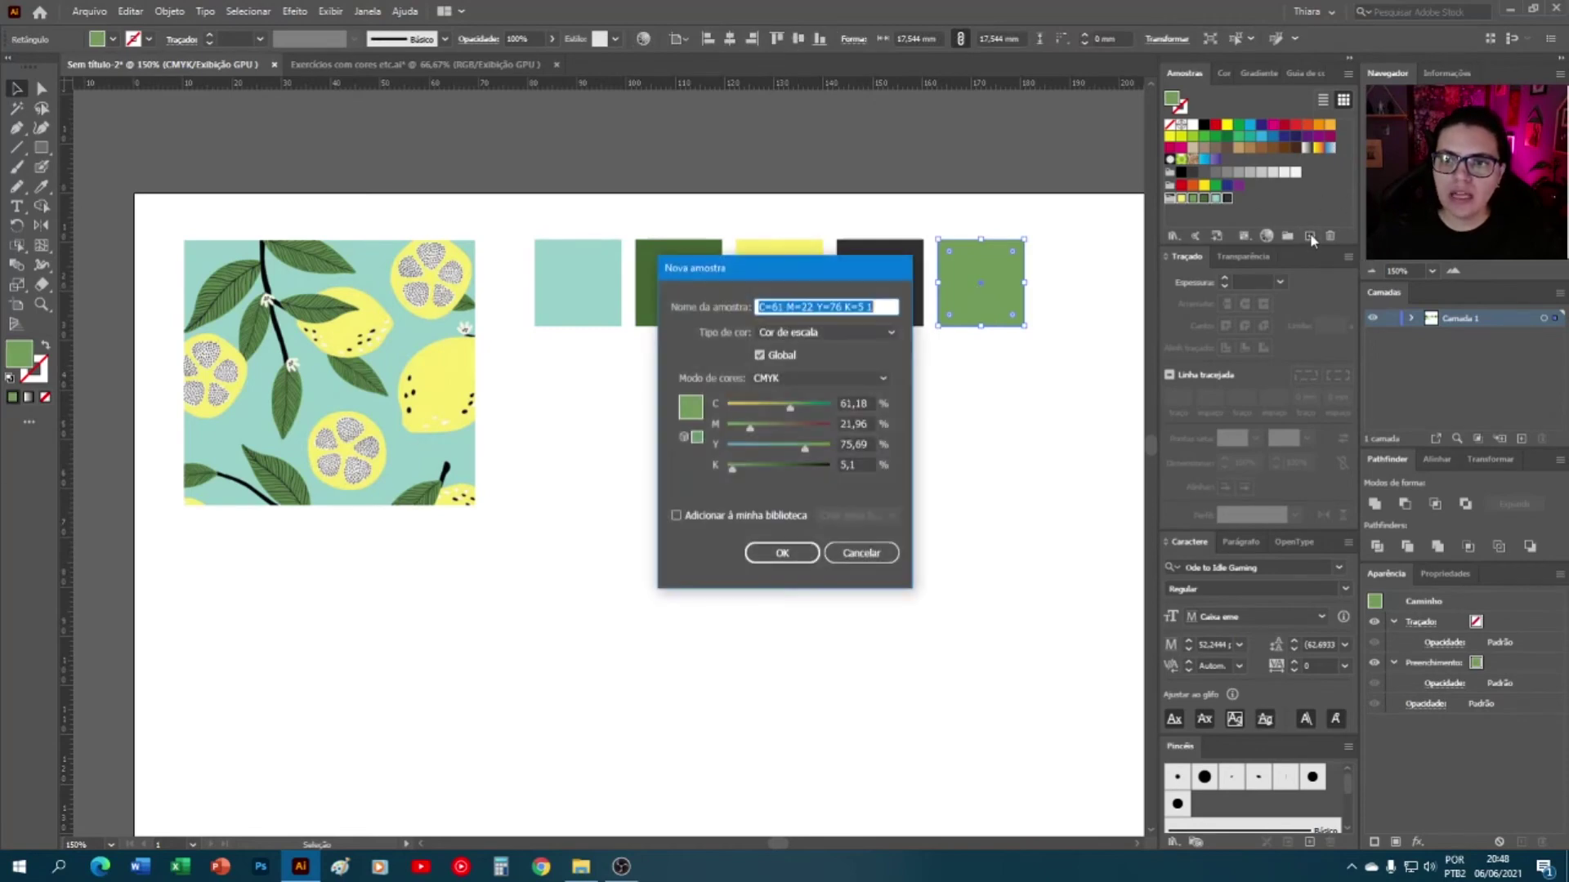
left_click(763, 554)
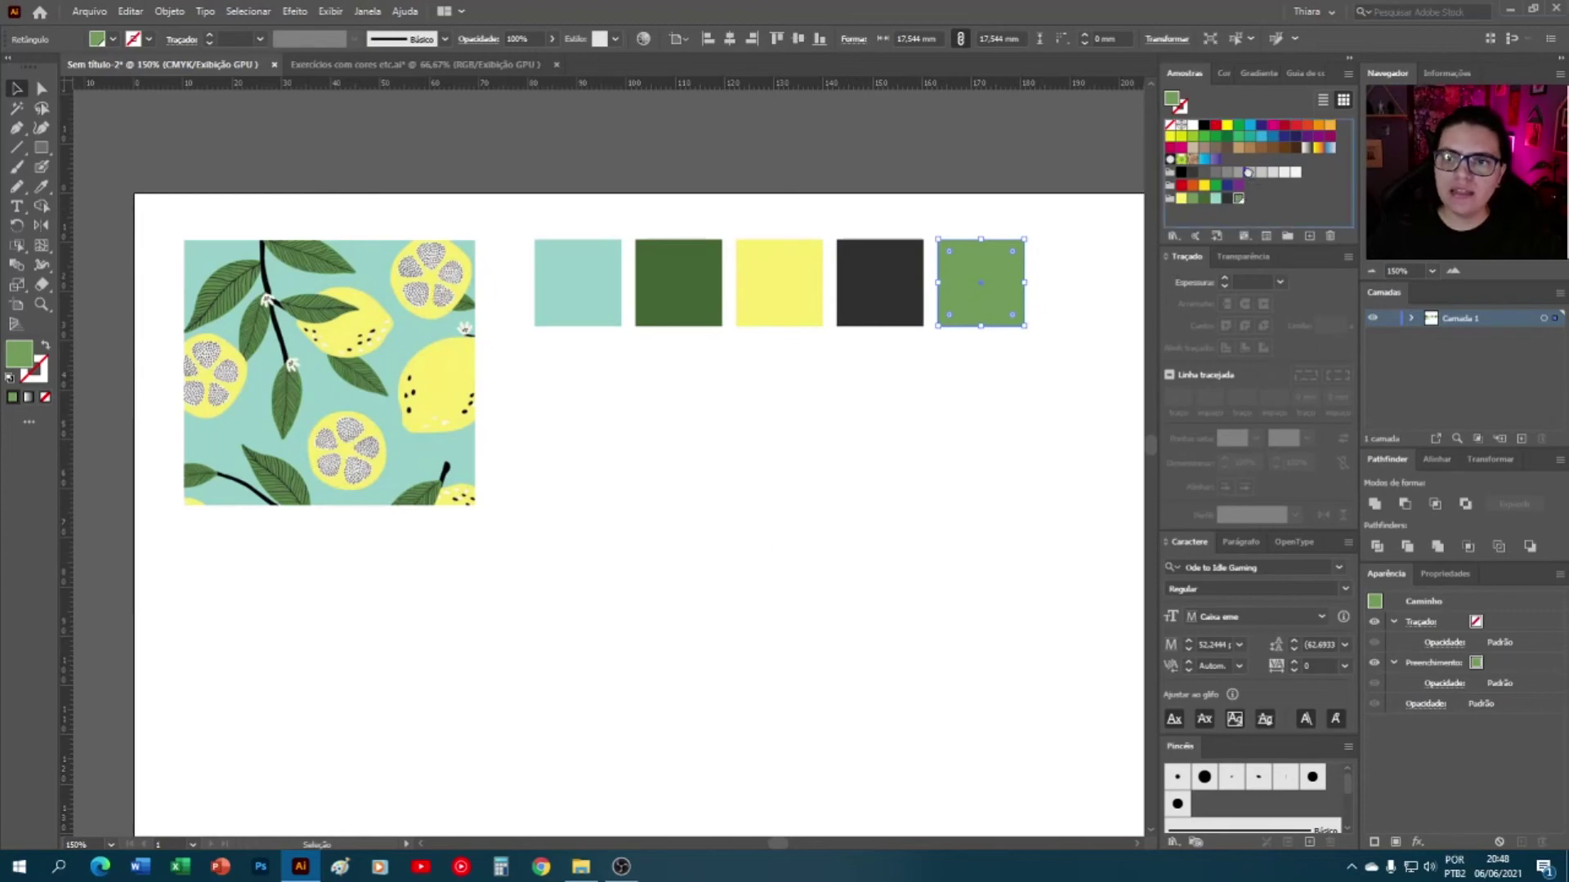
left_click(1228, 158)
- Create a global CMYK swatch from the fourth square's dark grey and move it beside the separate light green swatch
left_click(853, 276)
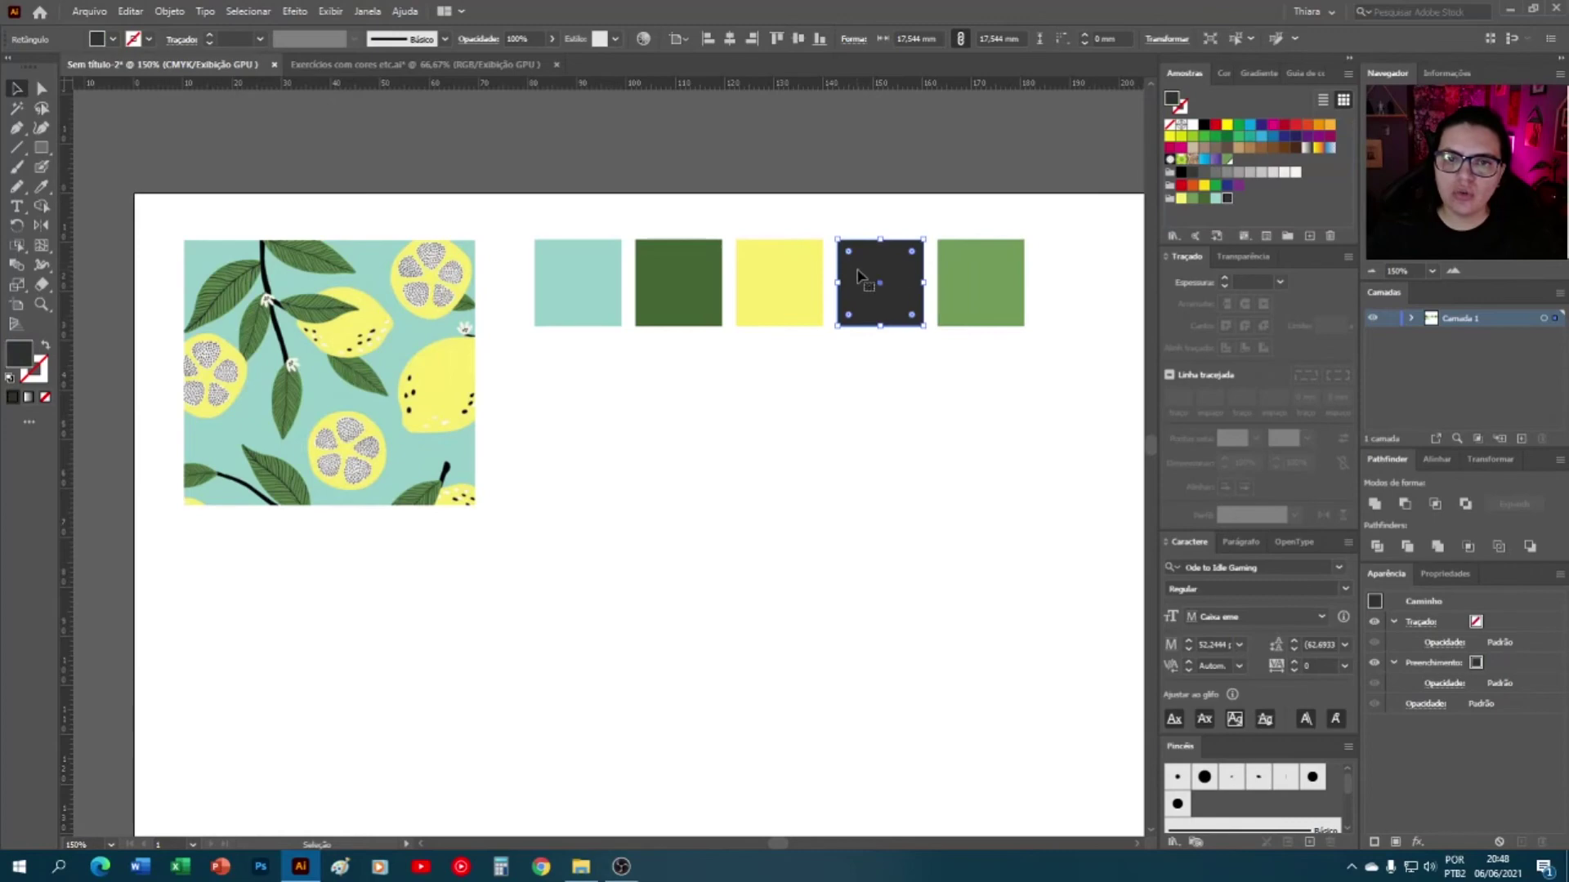
left_click(1310, 237)
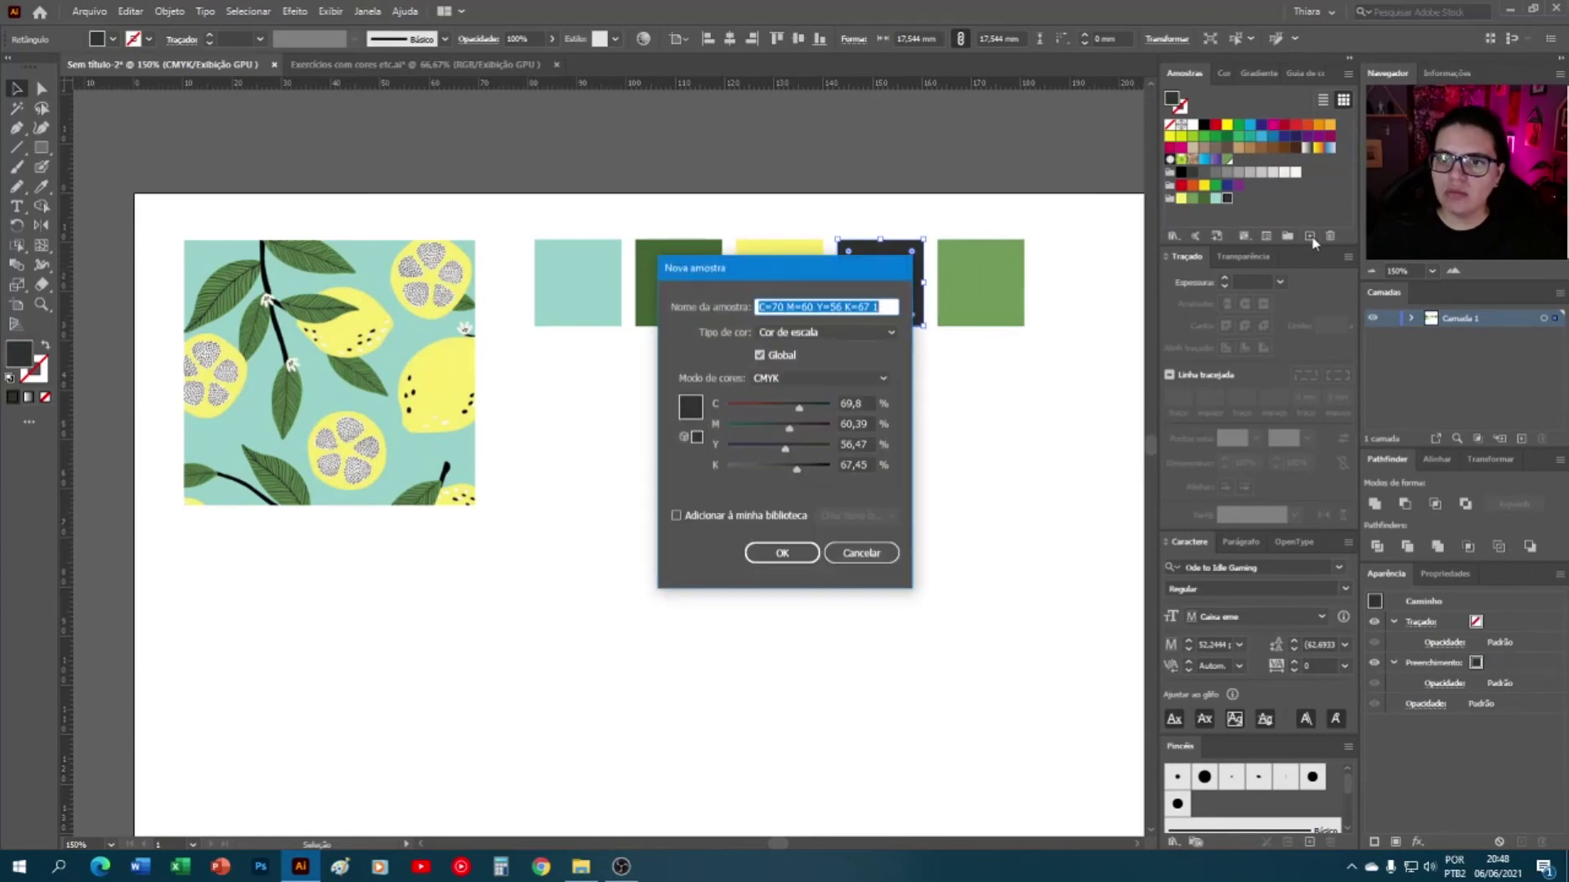
left_click(789, 556)
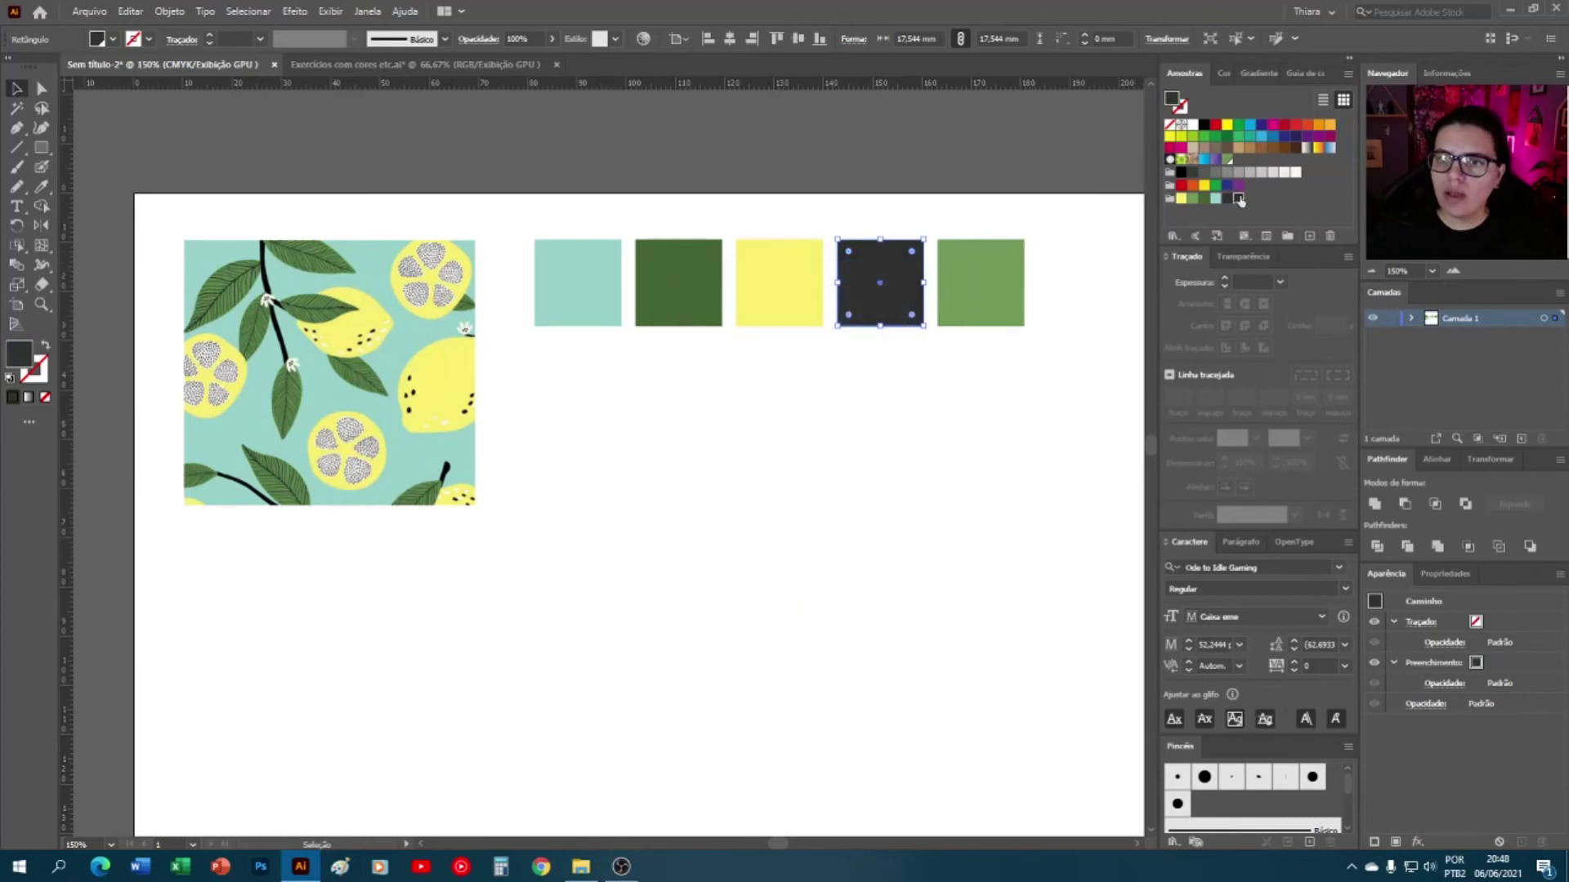
- Create a global CMYK swatch from the third square's yellow, move it out of the colour group, and clear the selection
left_click(790, 277)
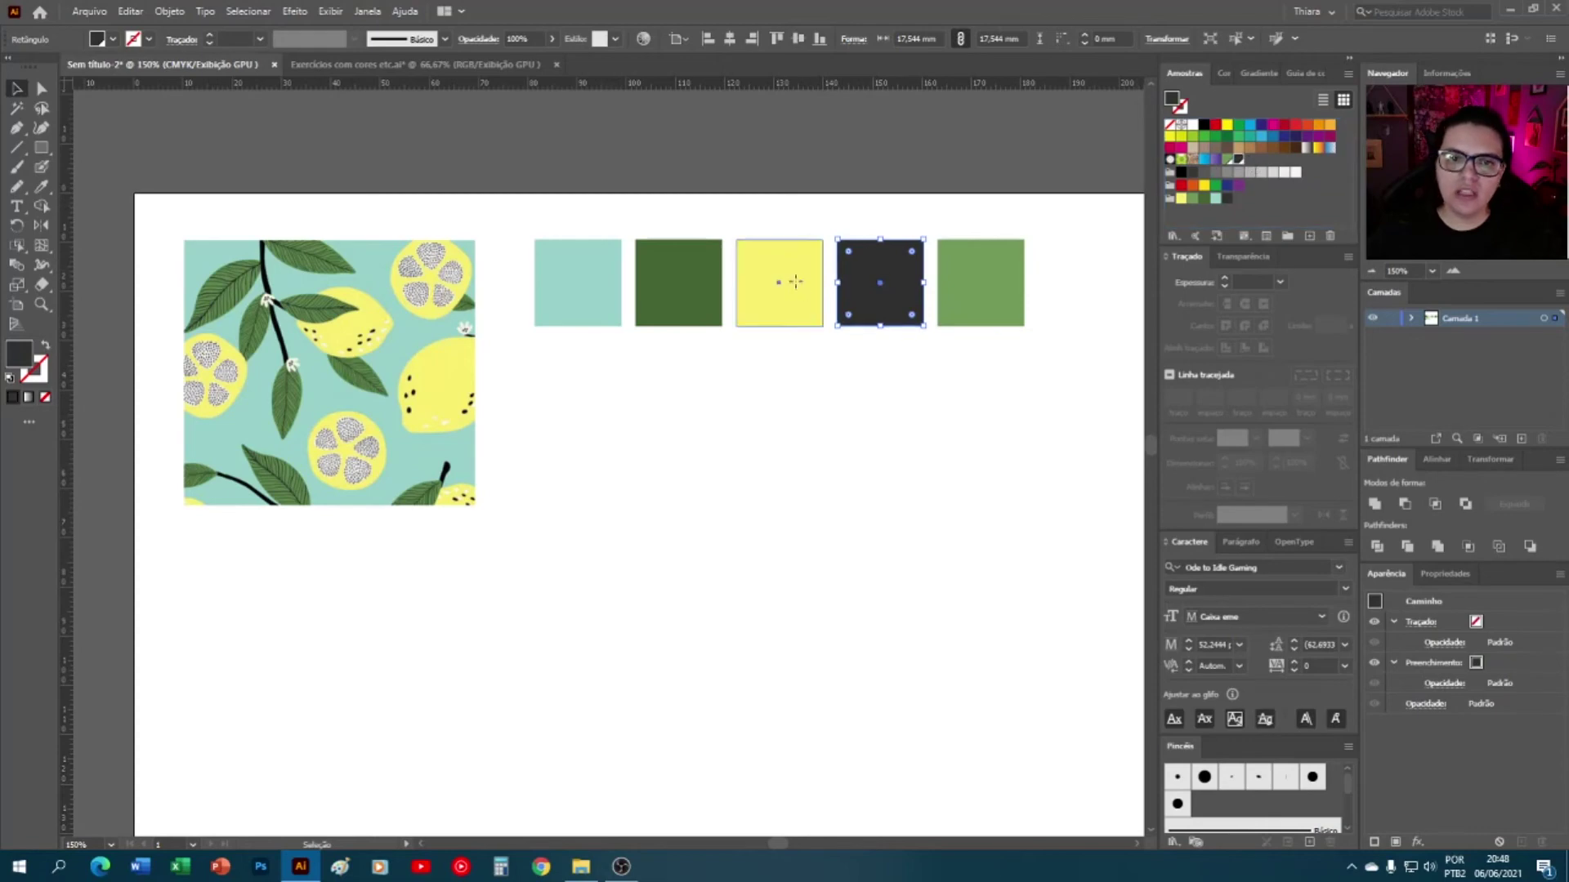
left_click(1308, 236)
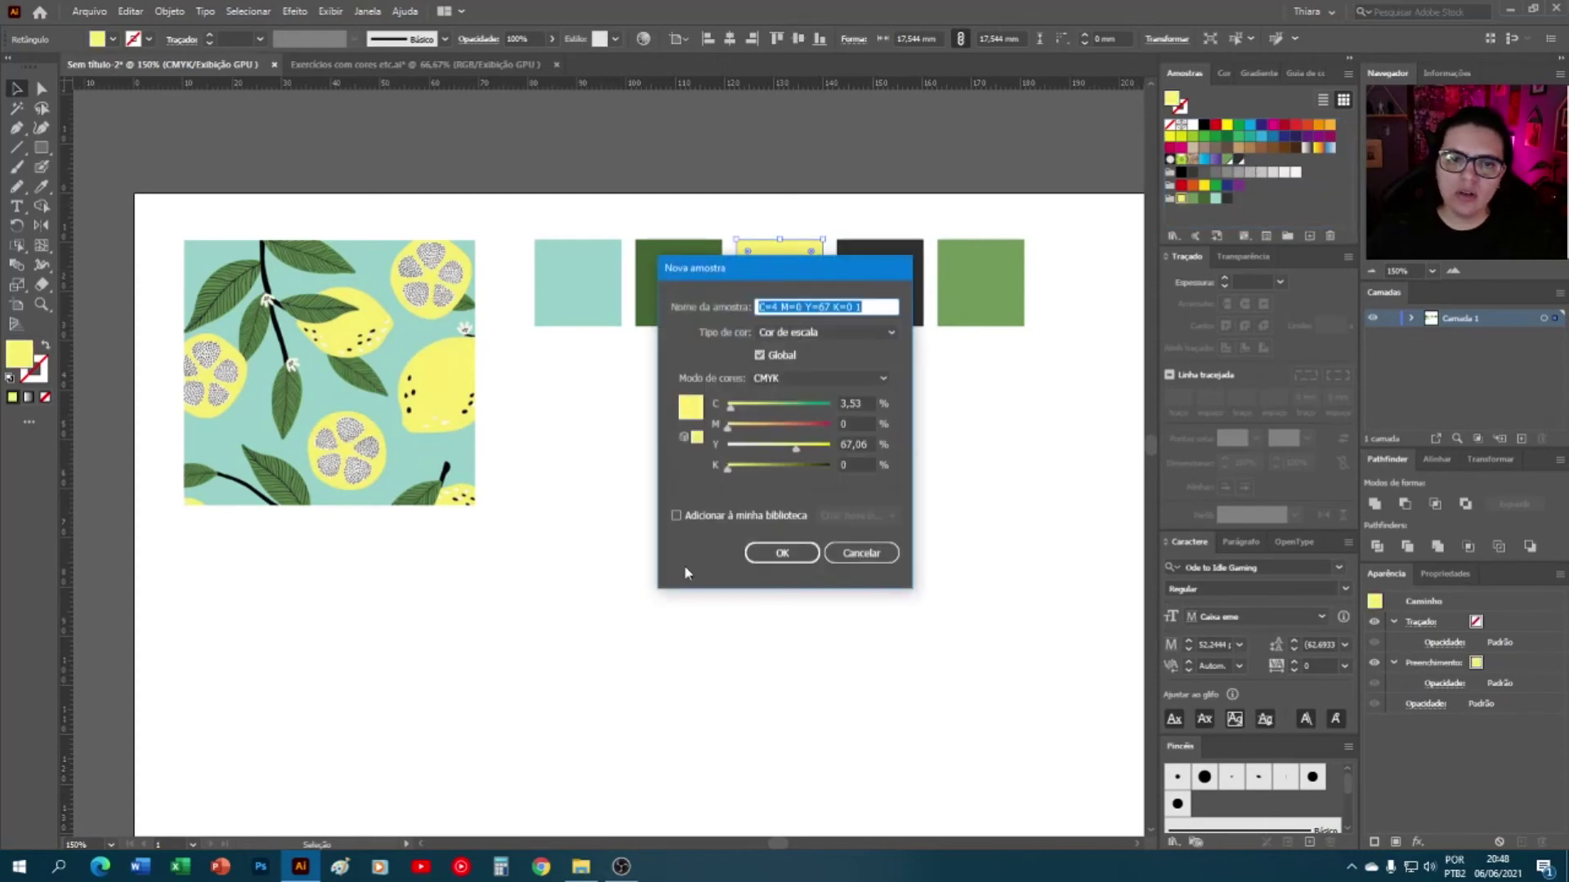
left_click(780, 556)
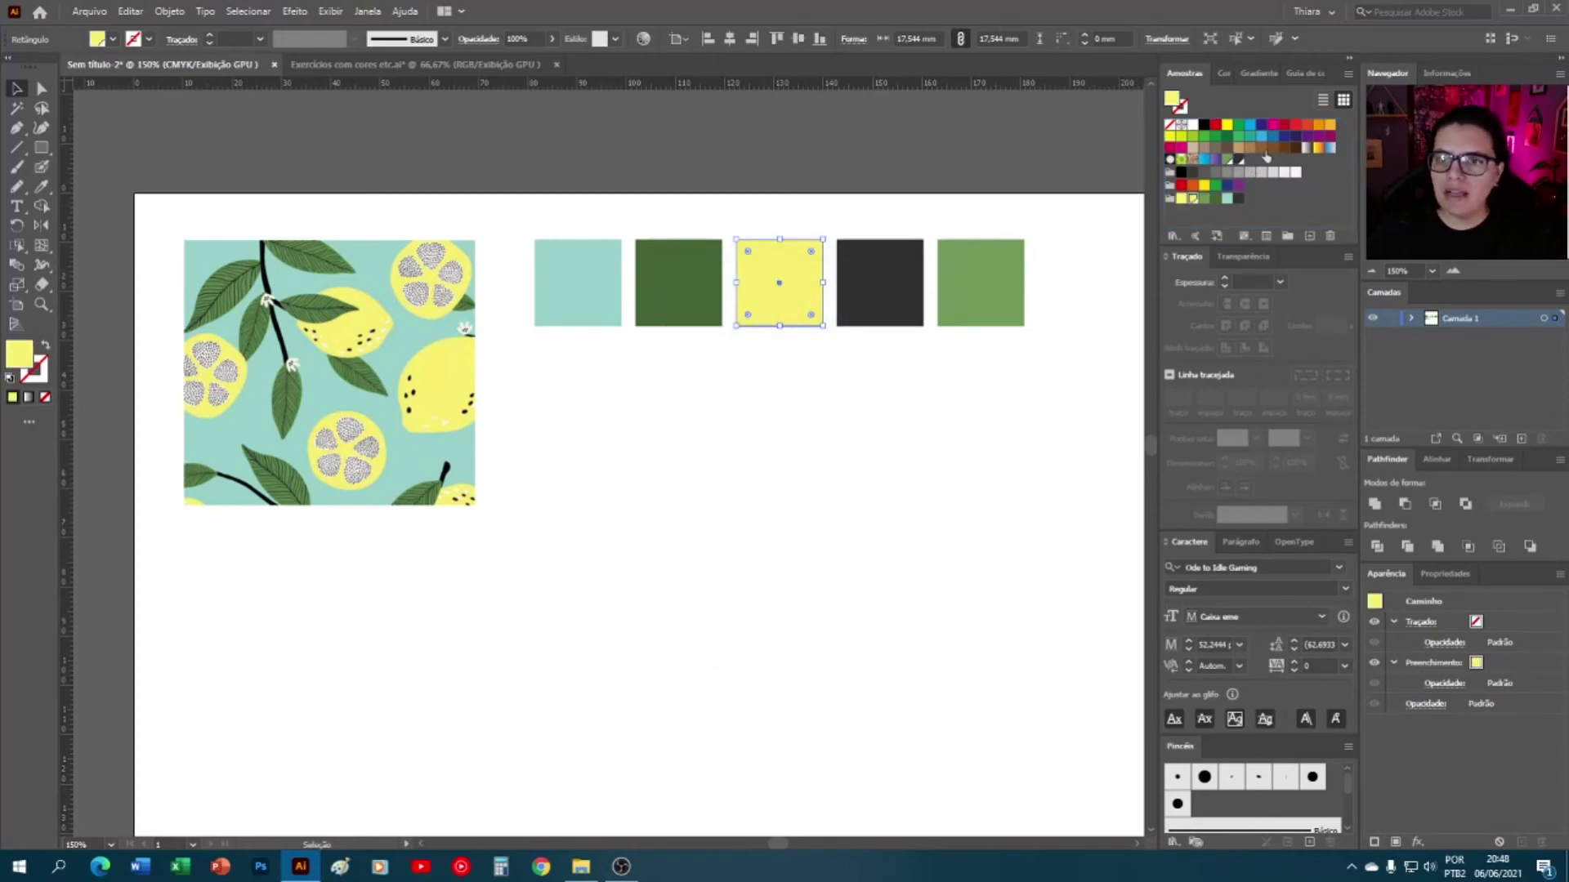
left_click(1192, 198)
left_click_drag(1262, 157, 1264, 159)
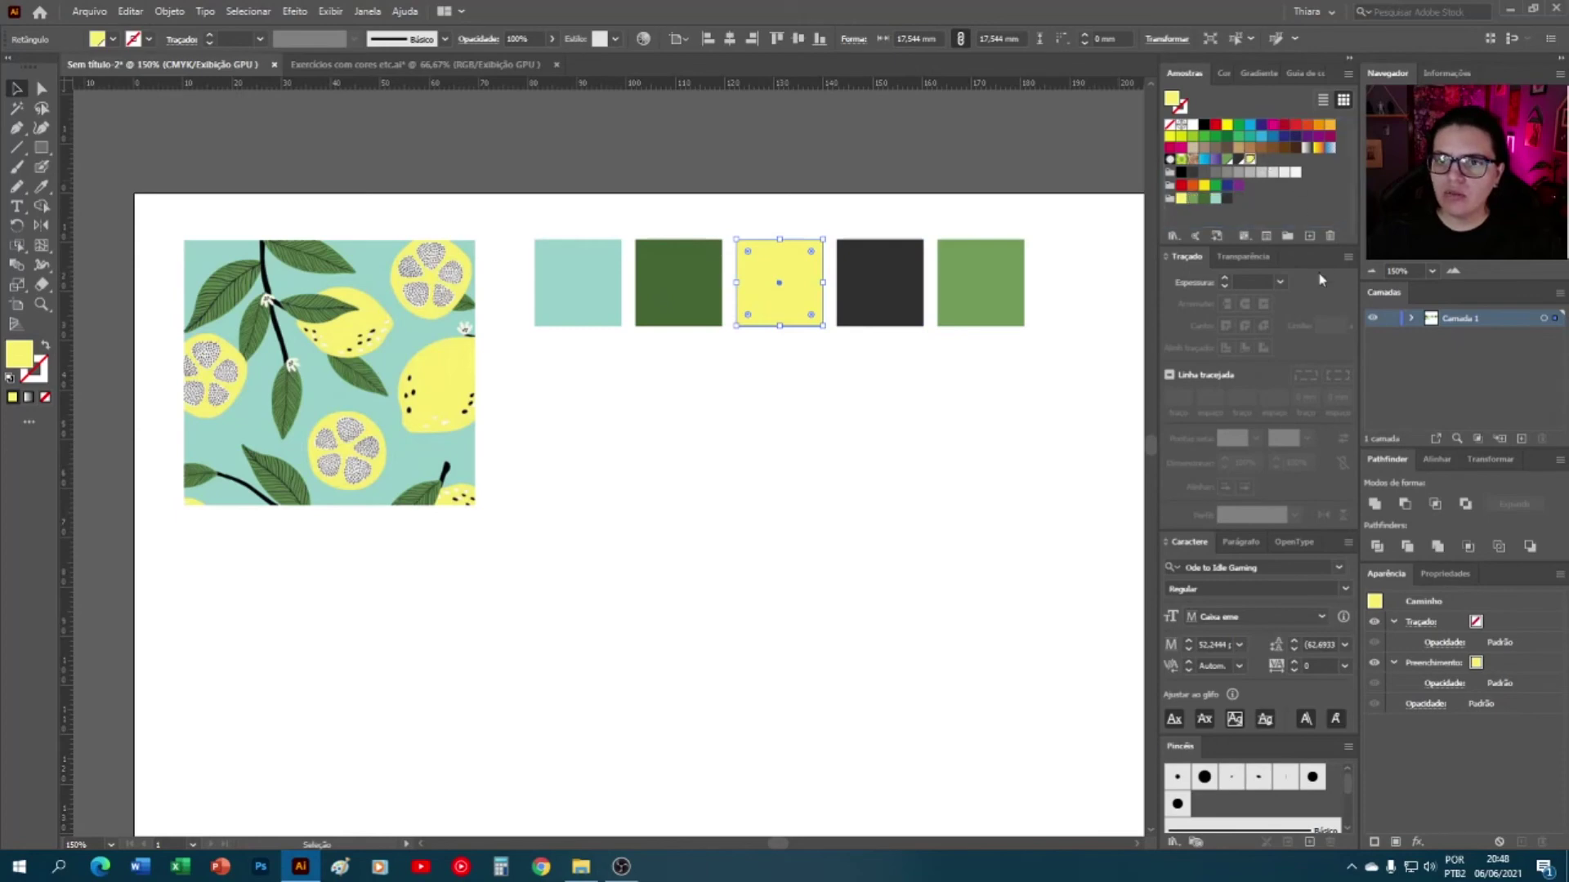
left_click(713, 421)
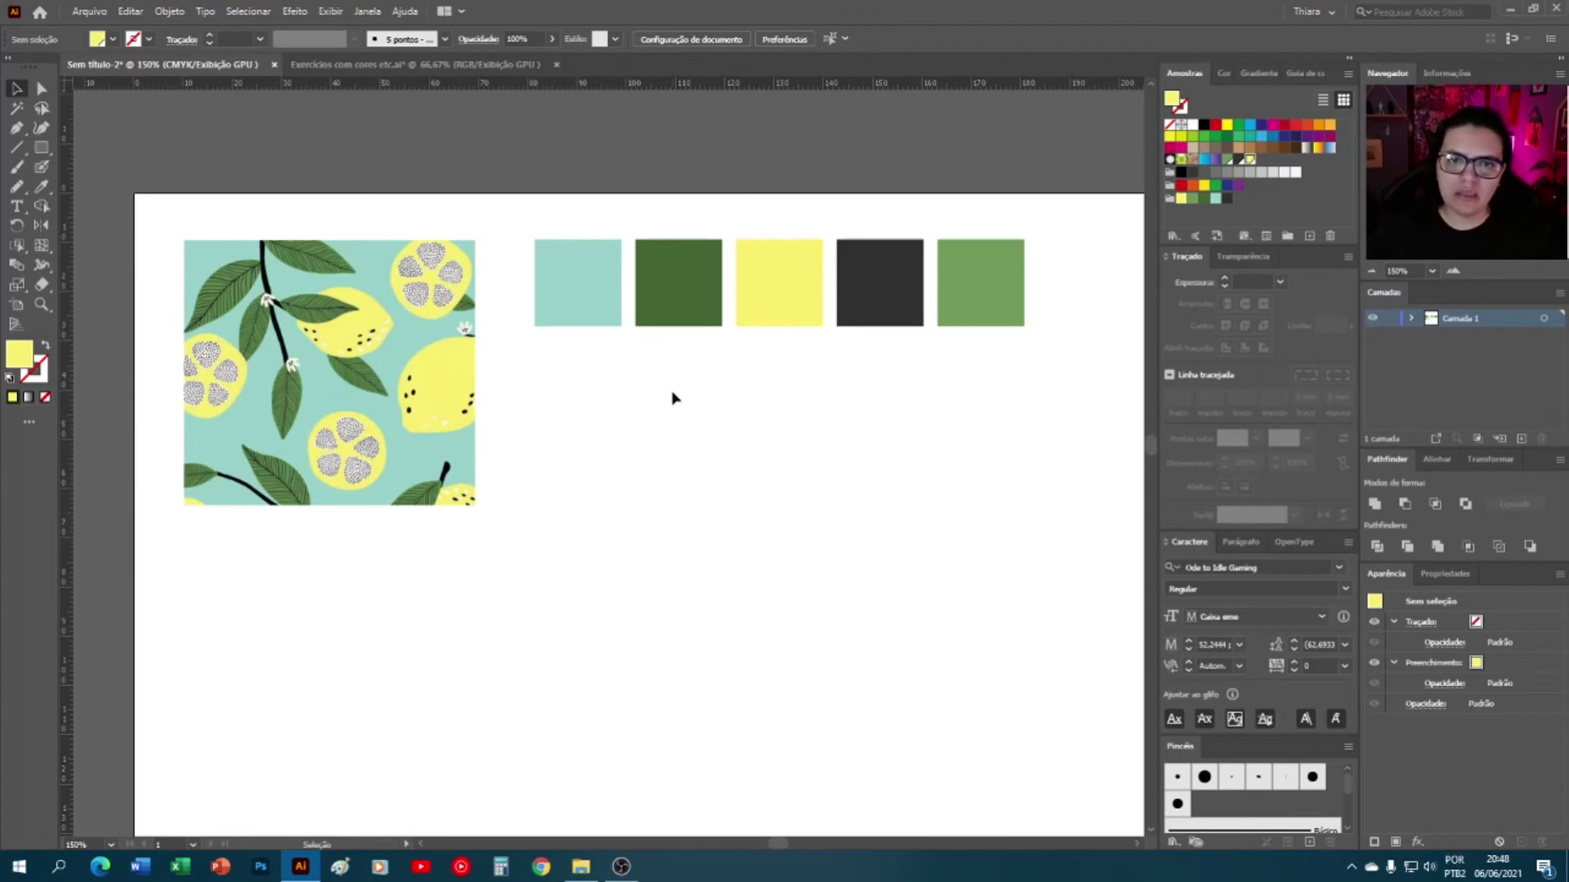
- Draw a large rectangle beneath the palette squares and fill it with the default white-to-black linear gradient
left_click(41, 148)
left_click_drag(549, 377, 1003, 622)
left_click(29, 398)
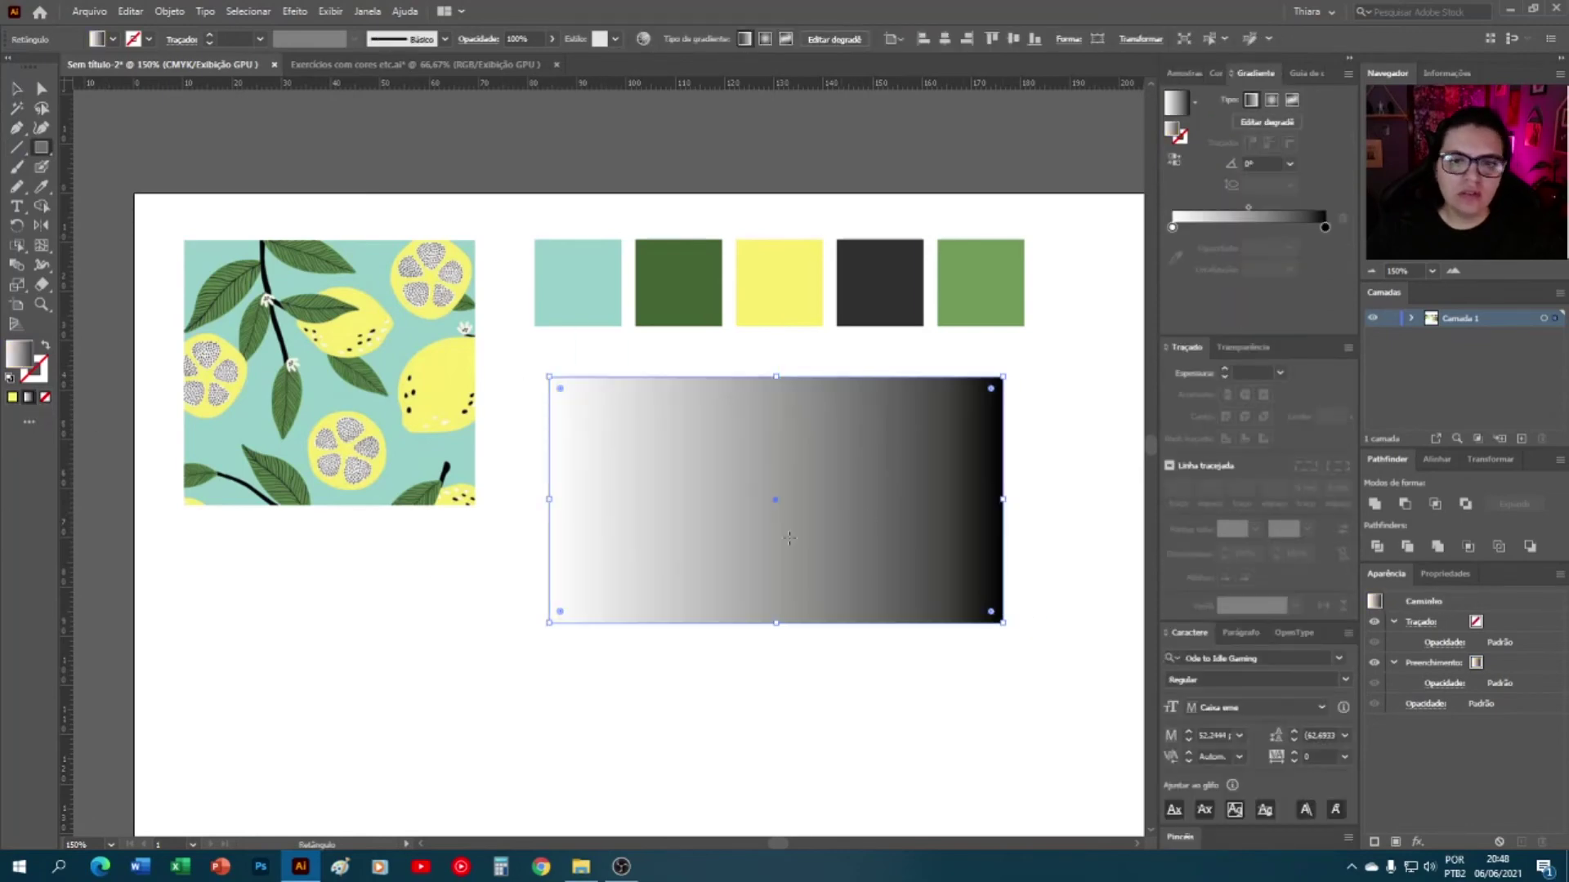
- Set the rectangle gradient's starting stop to the palette yellow and add a light green stop close after it
double_click(1172, 228)
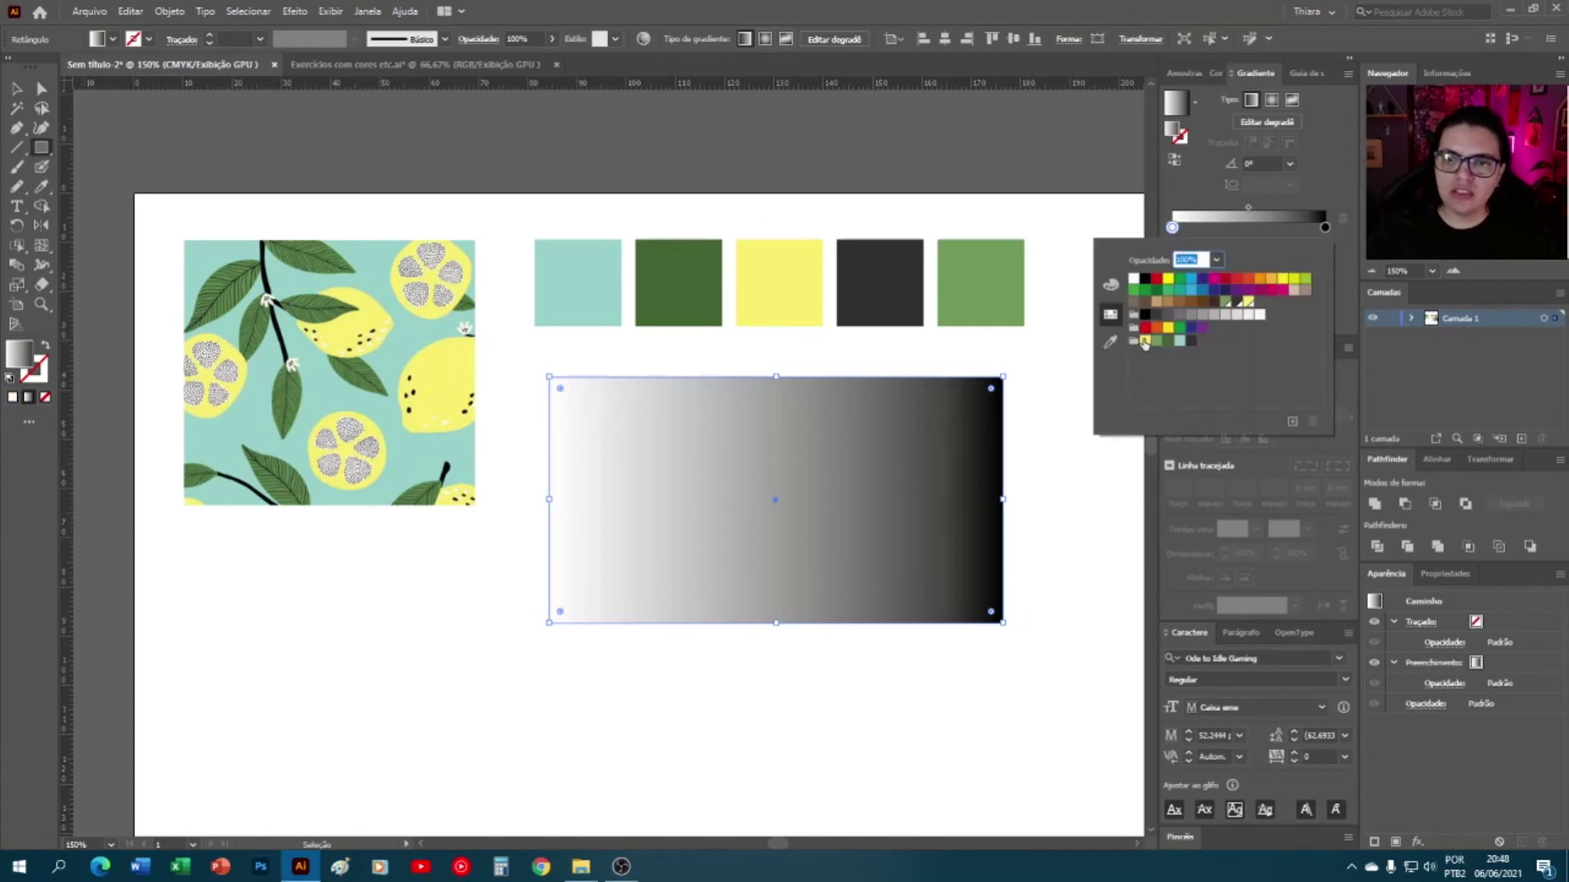
left_click(1145, 342)
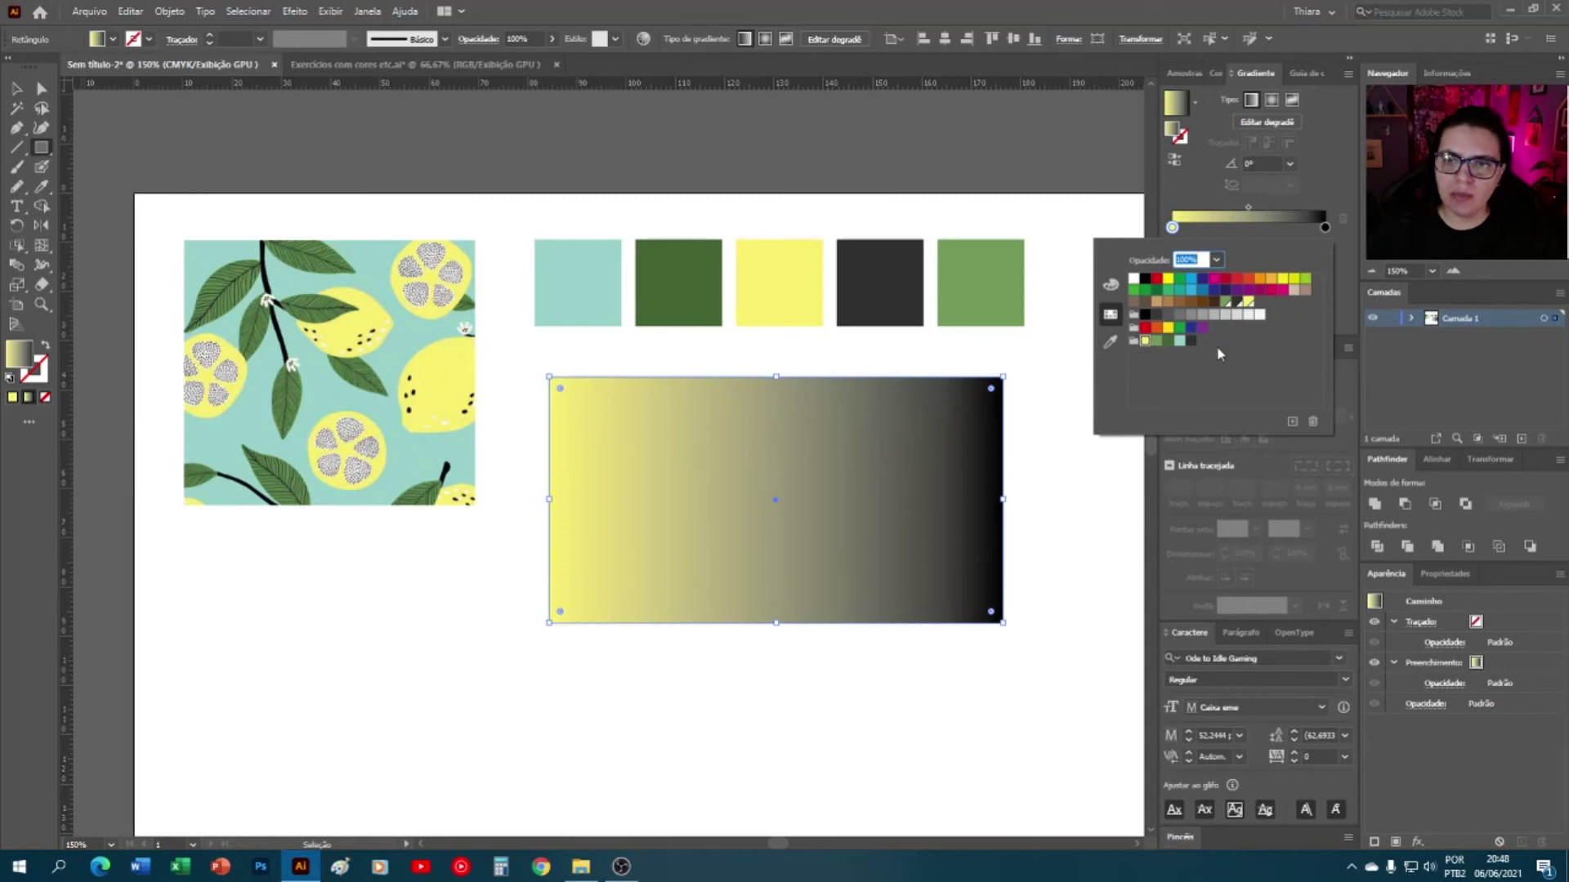
left_click(1193, 230)
left_click(1193, 229)
double_click(1193, 228)
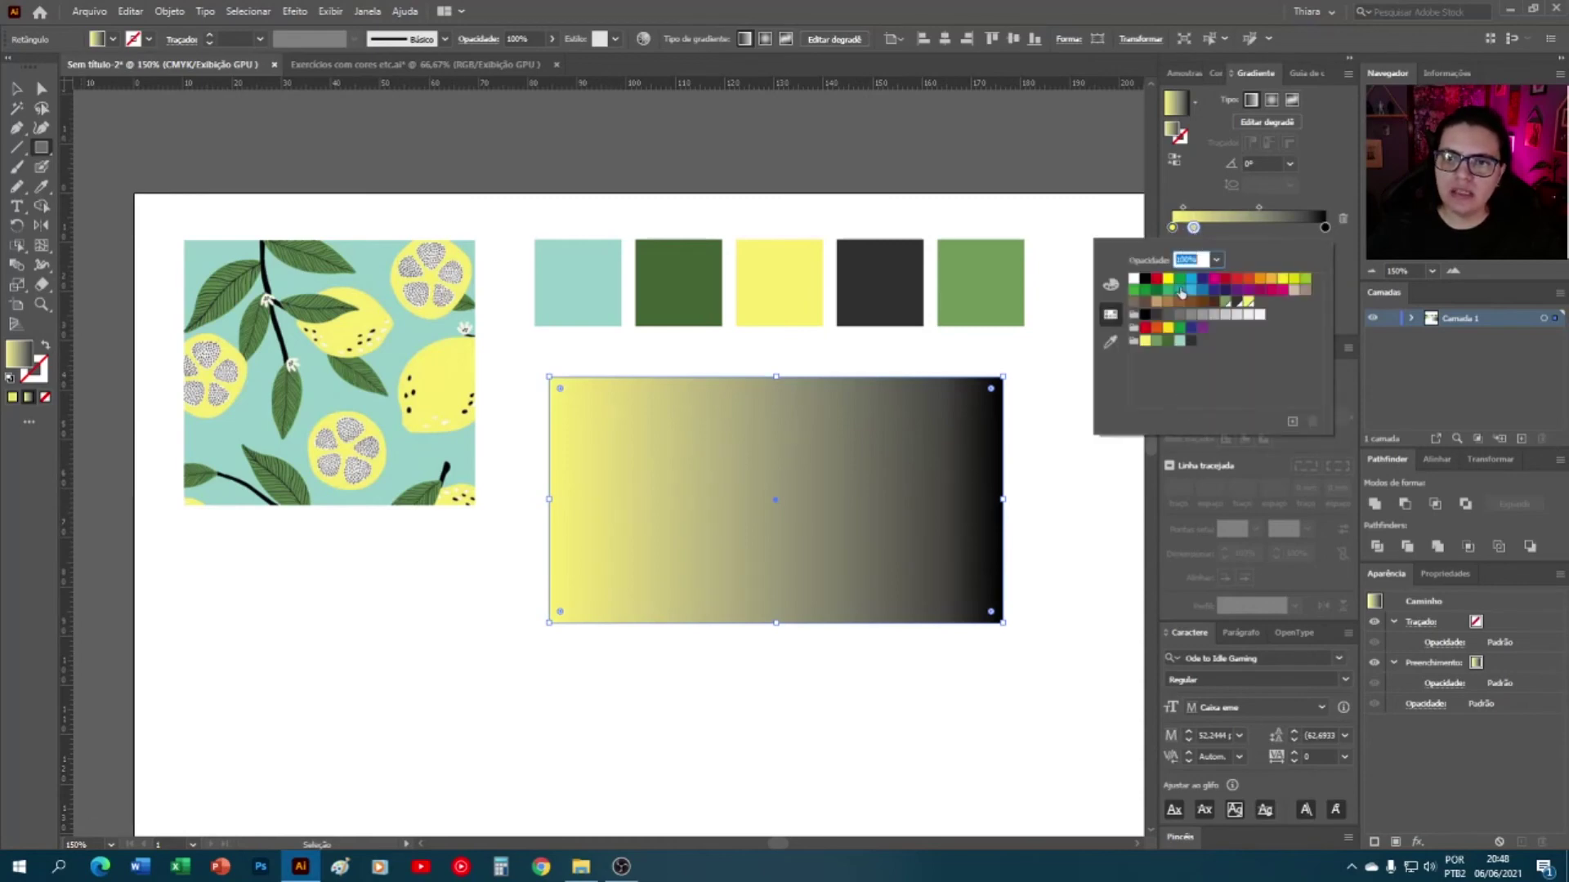
left_click(1154, 344)
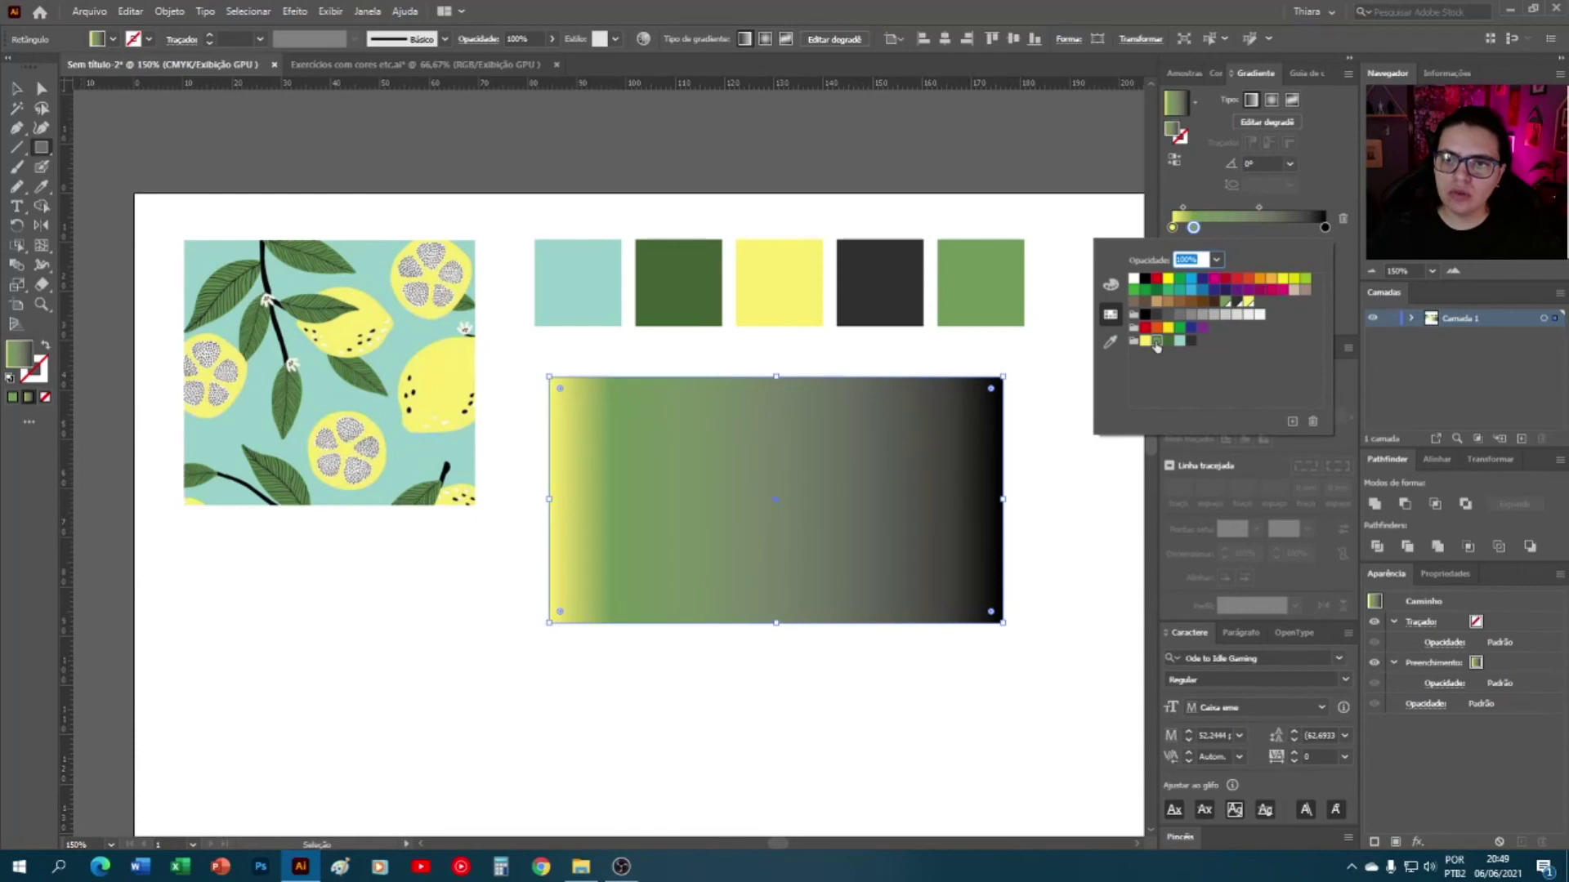
- Add a dark green gradient stop at about 33% and a light teal stop further along, using the palette group's swatches
left_click(1223, 228)
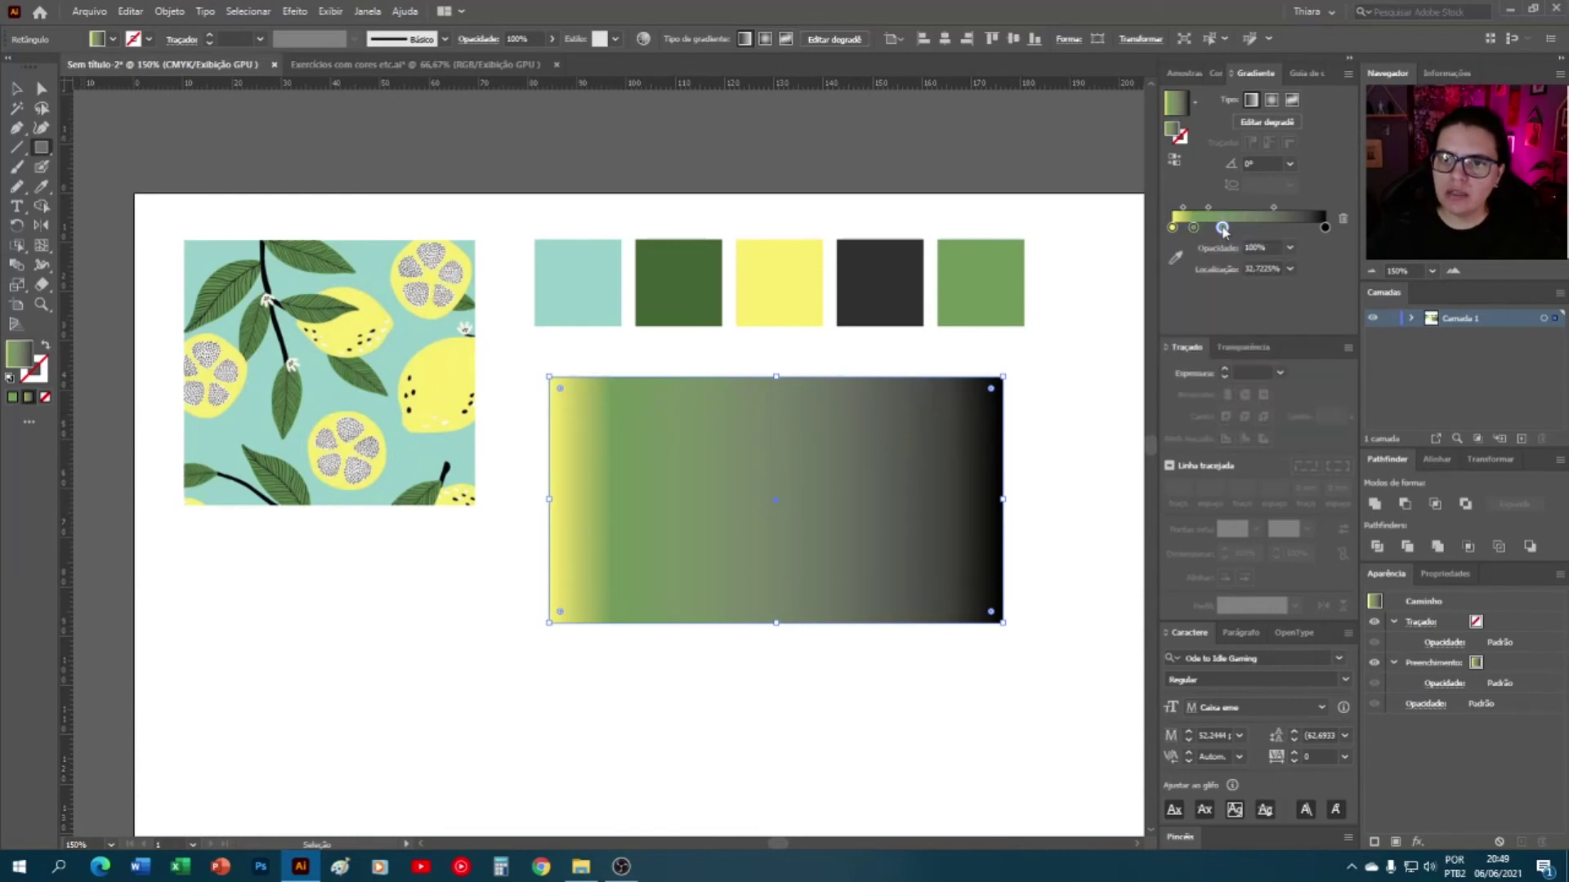
double_click(1223, 228)
left_click(1170, 343)
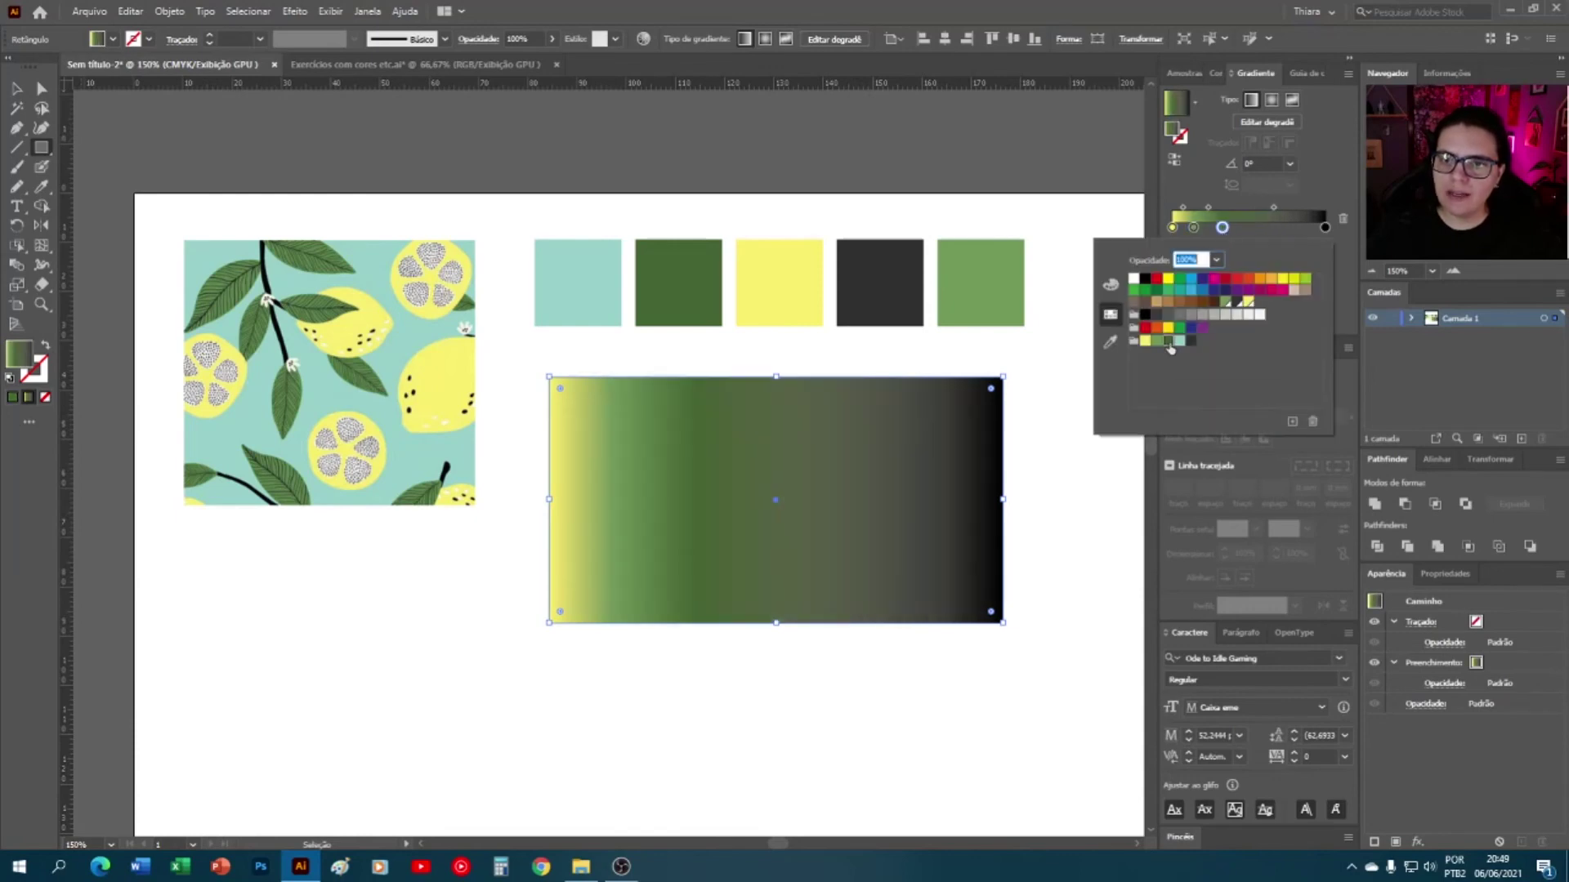
double_click(1272, 228)
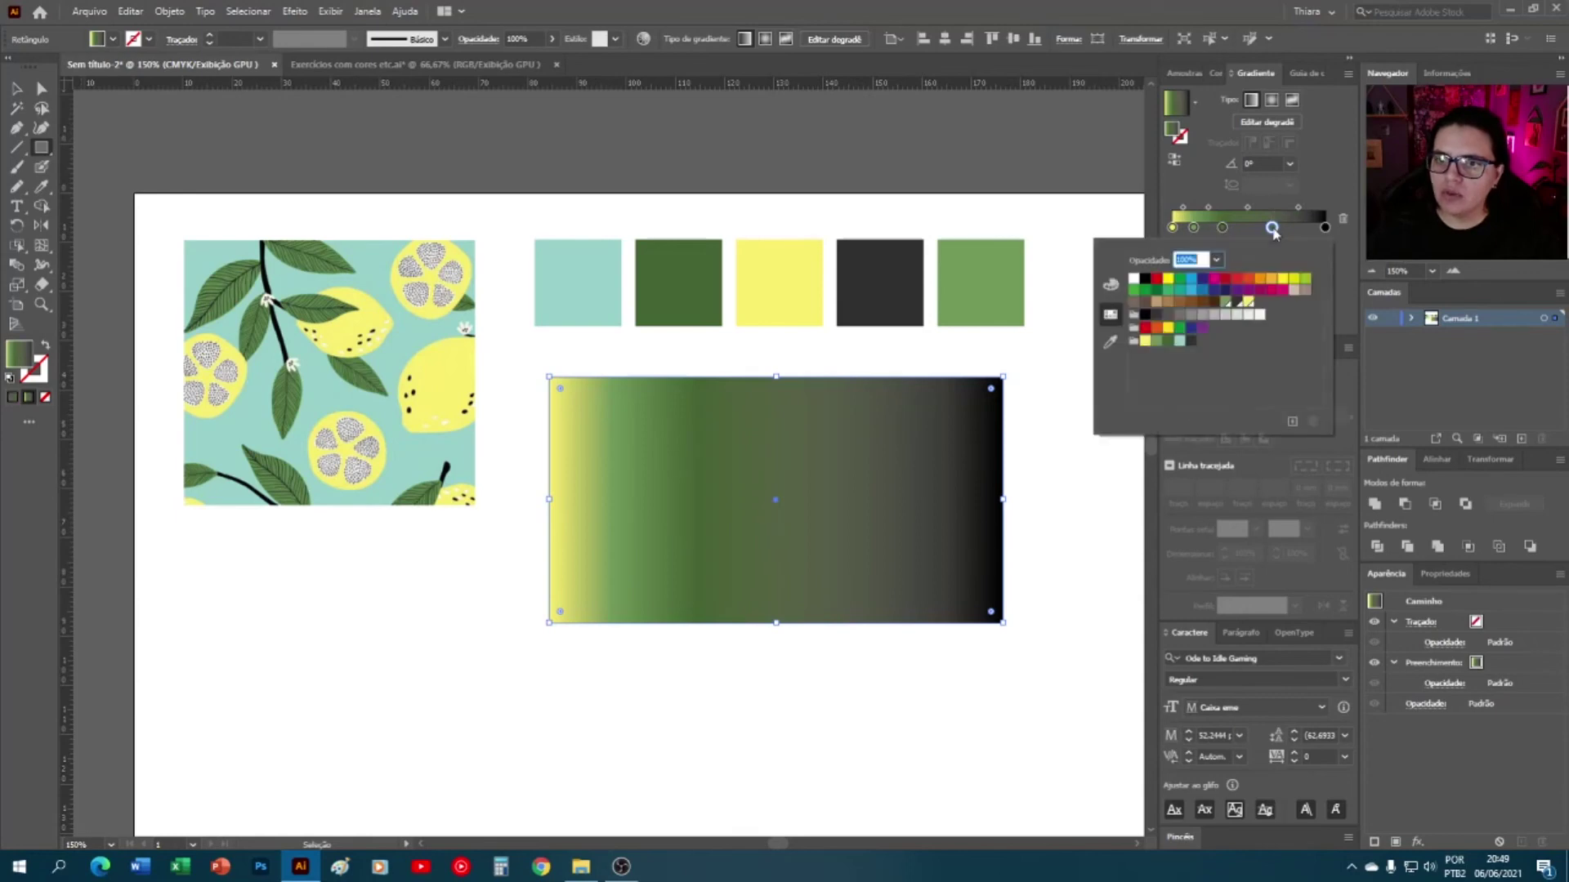
left_click(1181, 342)
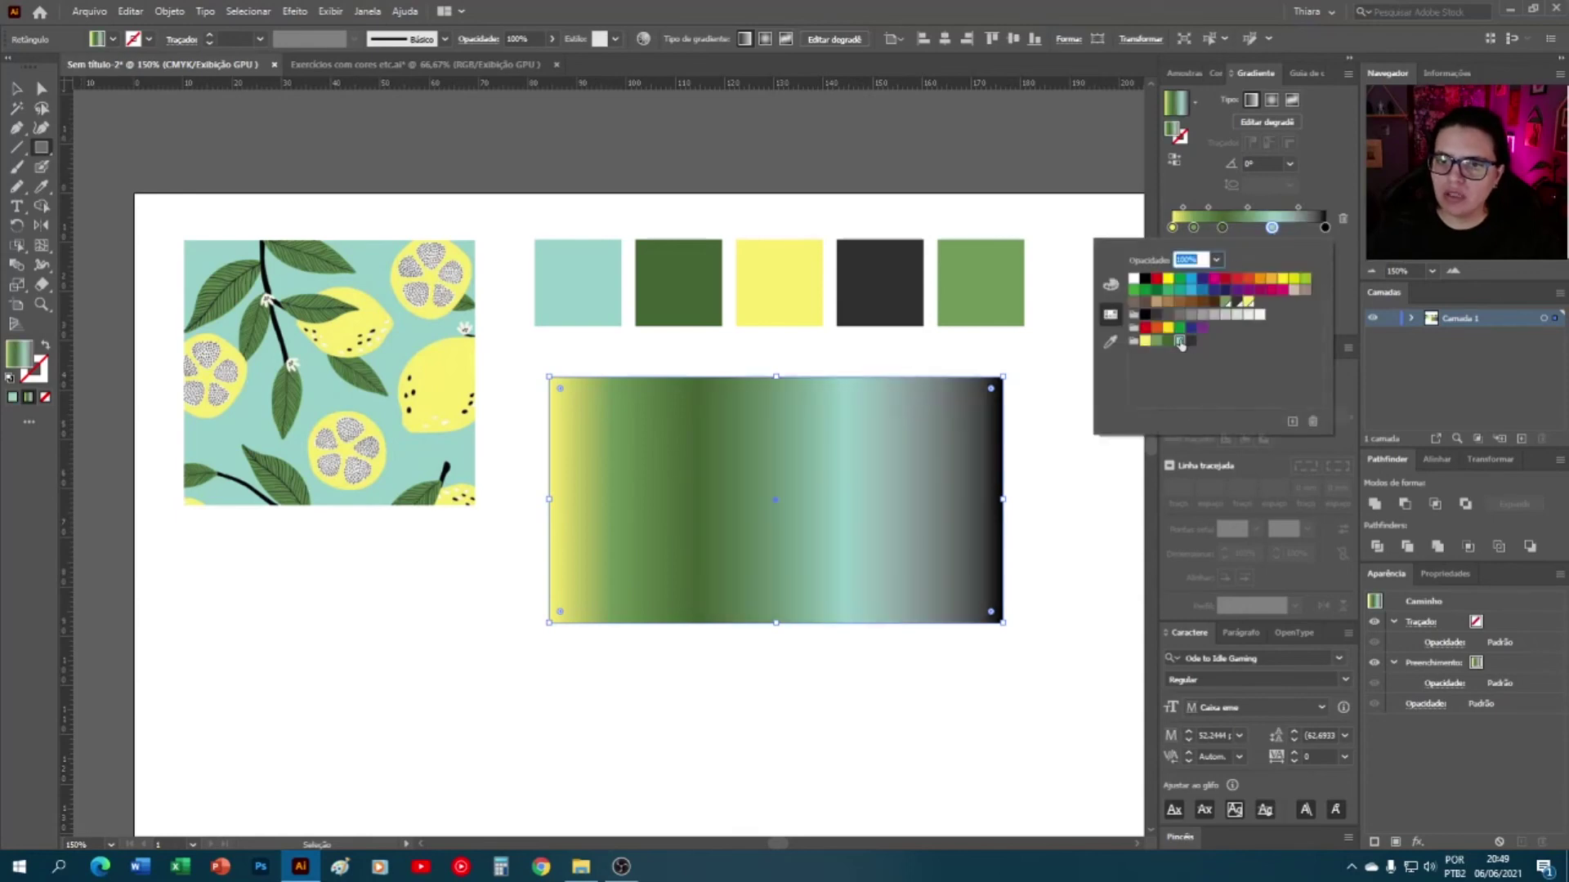
- Set the gradient's end stop to the palette's dark grey swatch
double_click(1325, 228)
left_click(1192, 342)
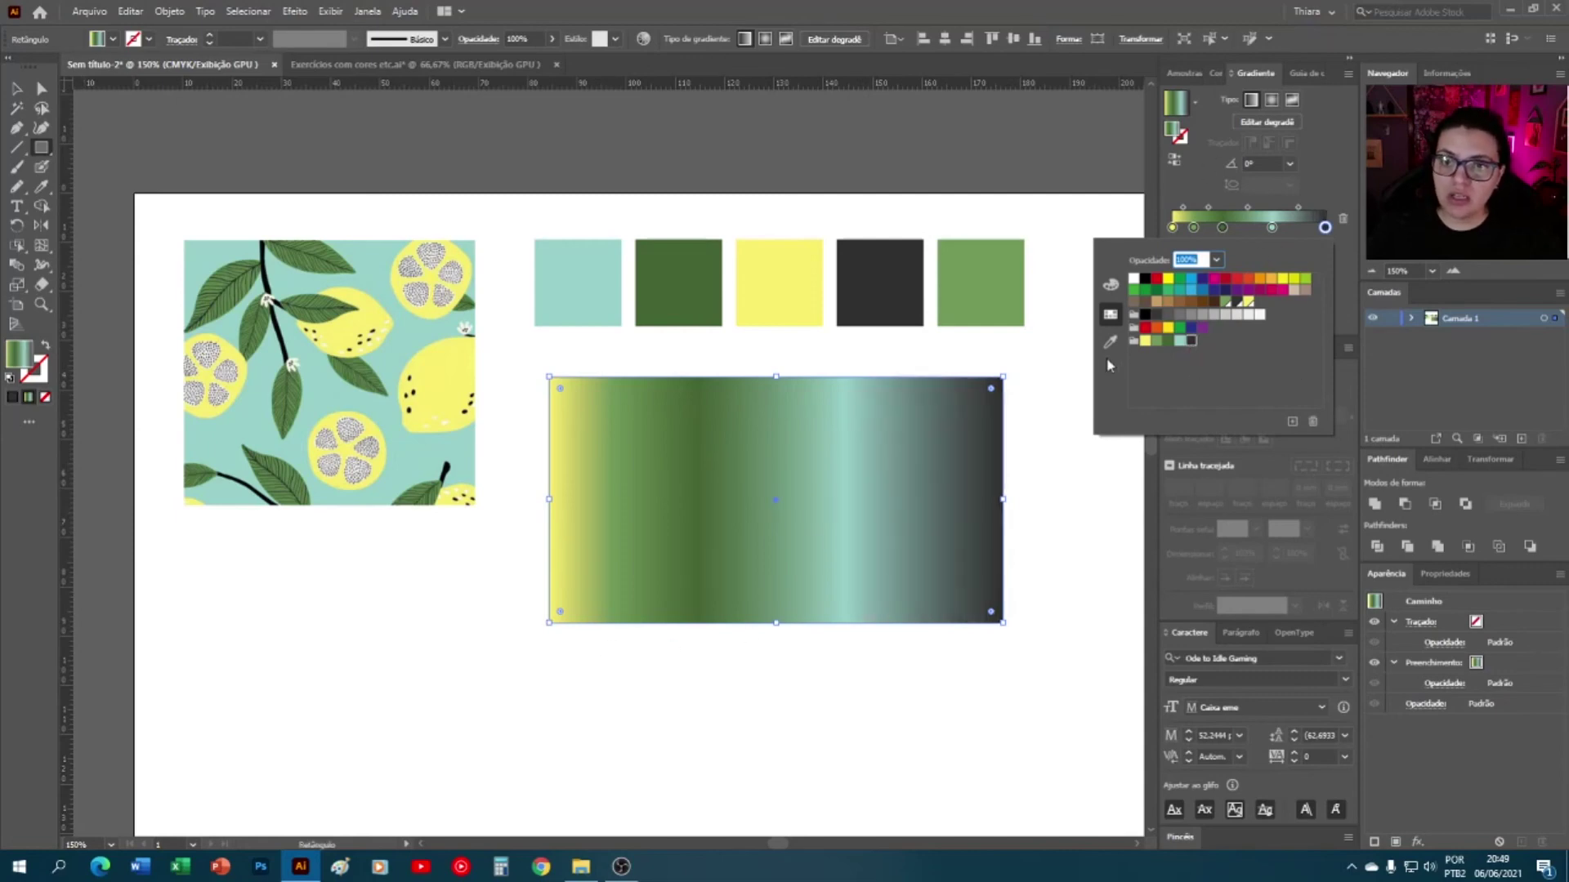
left_click(1172, 172)
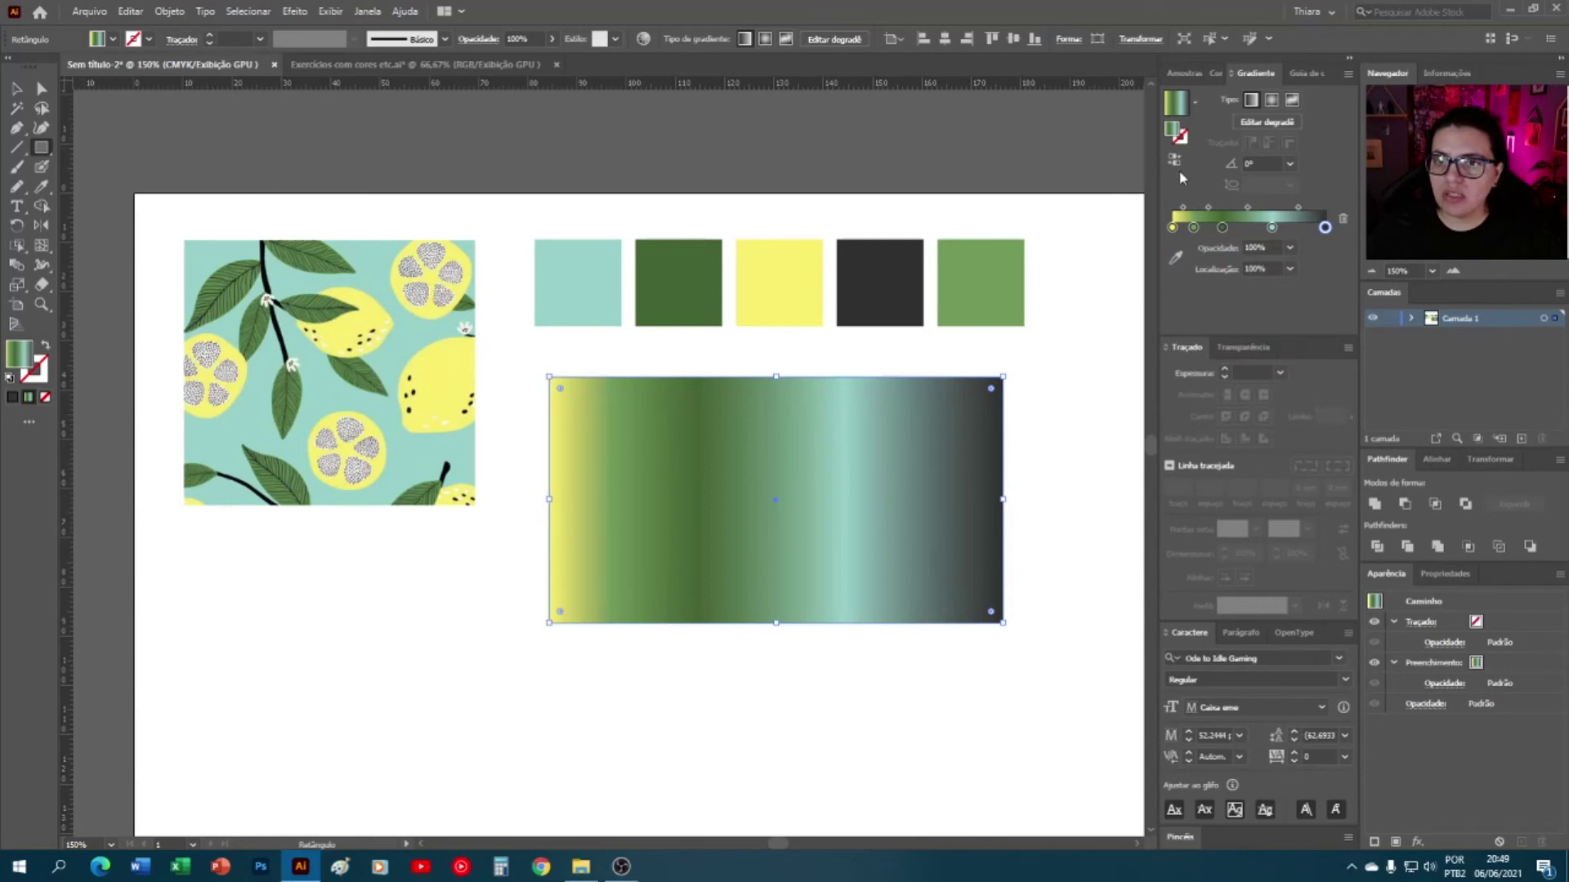
- Change the rectangle's gradient type to radial, comparing it once with linear
left_click(1272, 100)
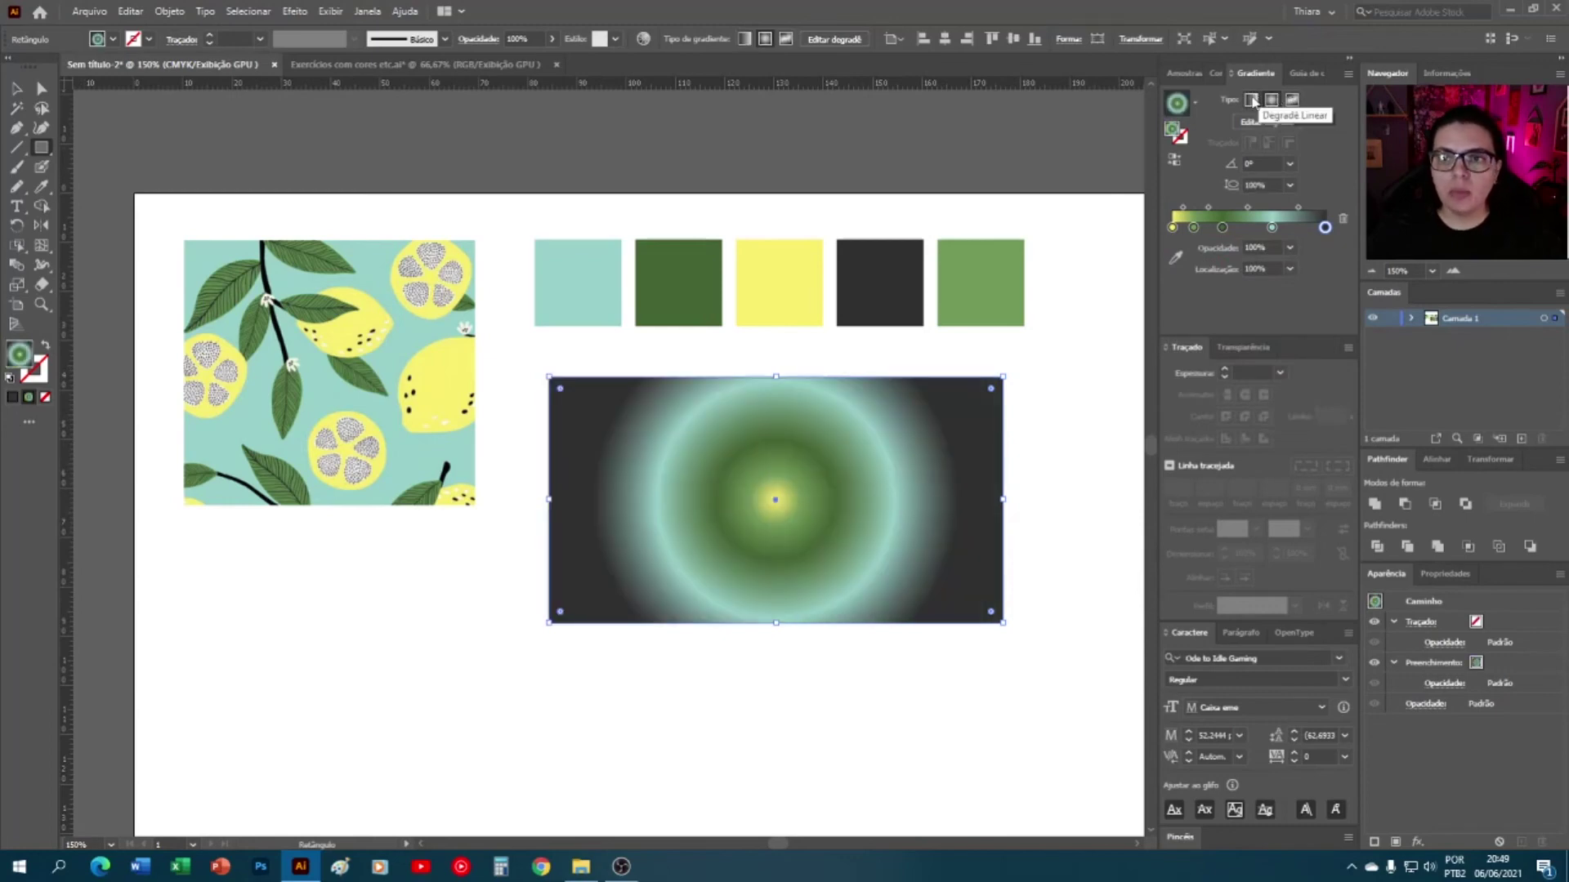
left_click(1251, 100)
left_click(1272, 100)
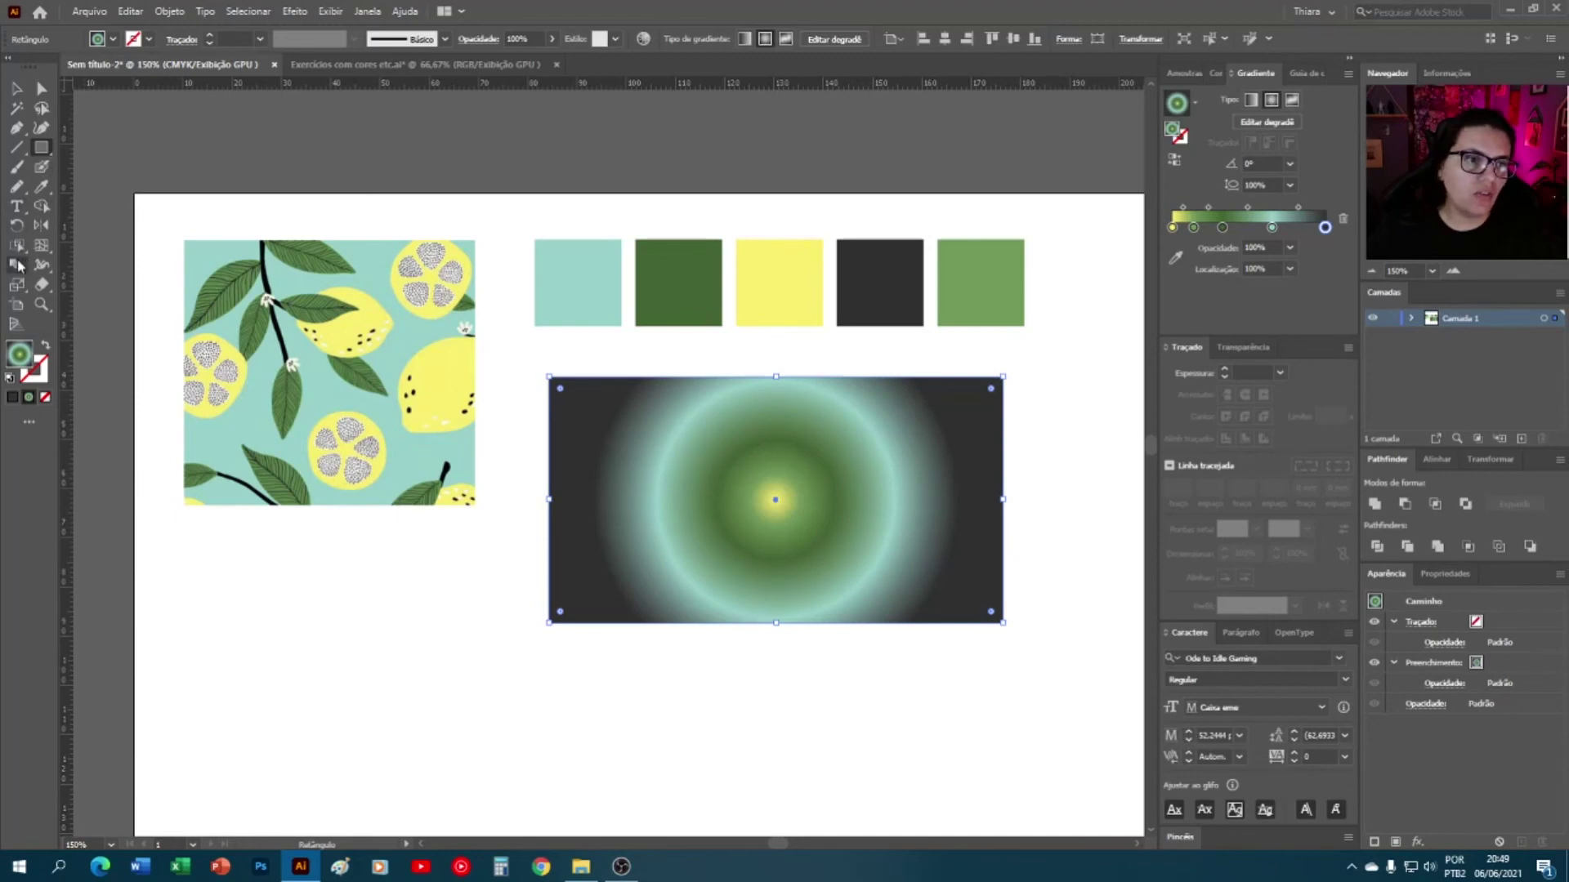
- Add a mesh point in the lower-left part of the gradient rectangle with the Mesh tool
left_click(41, 208)
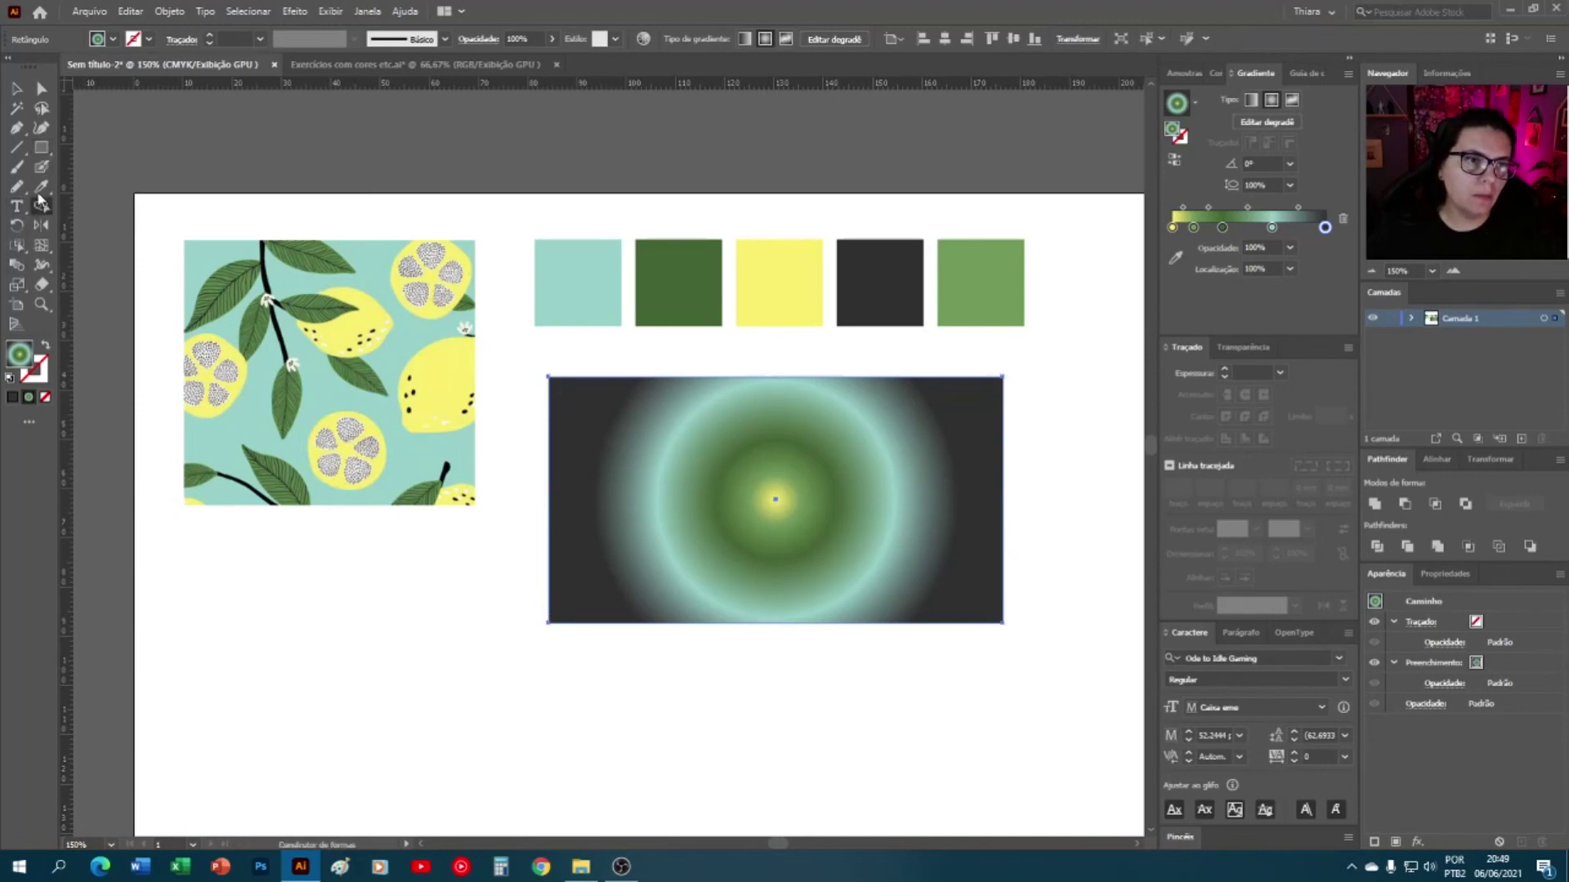
left_click(42, 245)
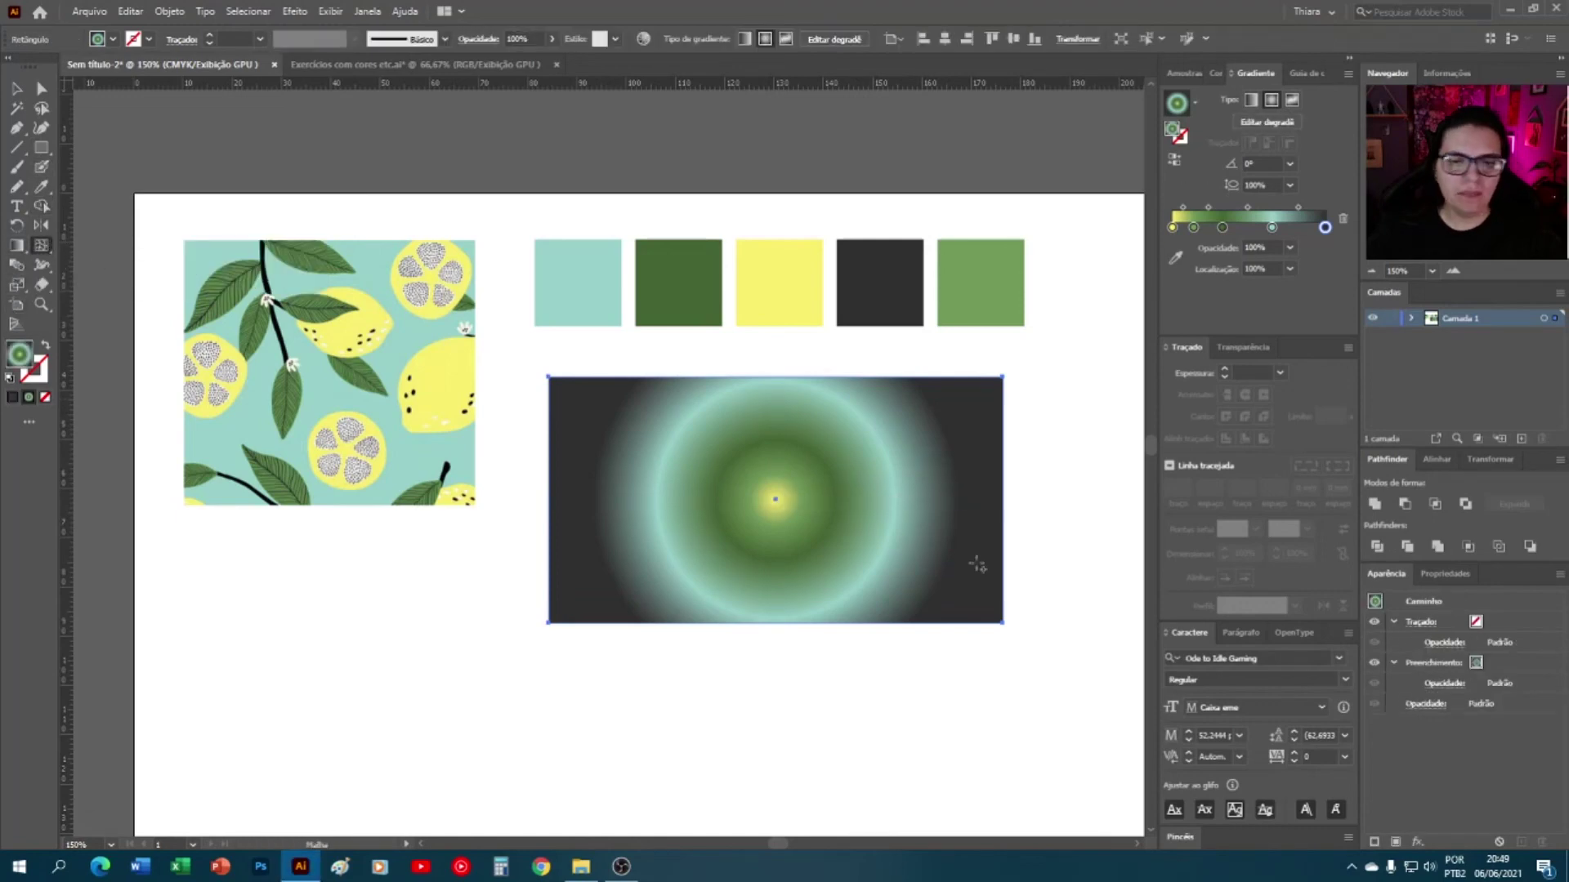
left_click(710, 549)
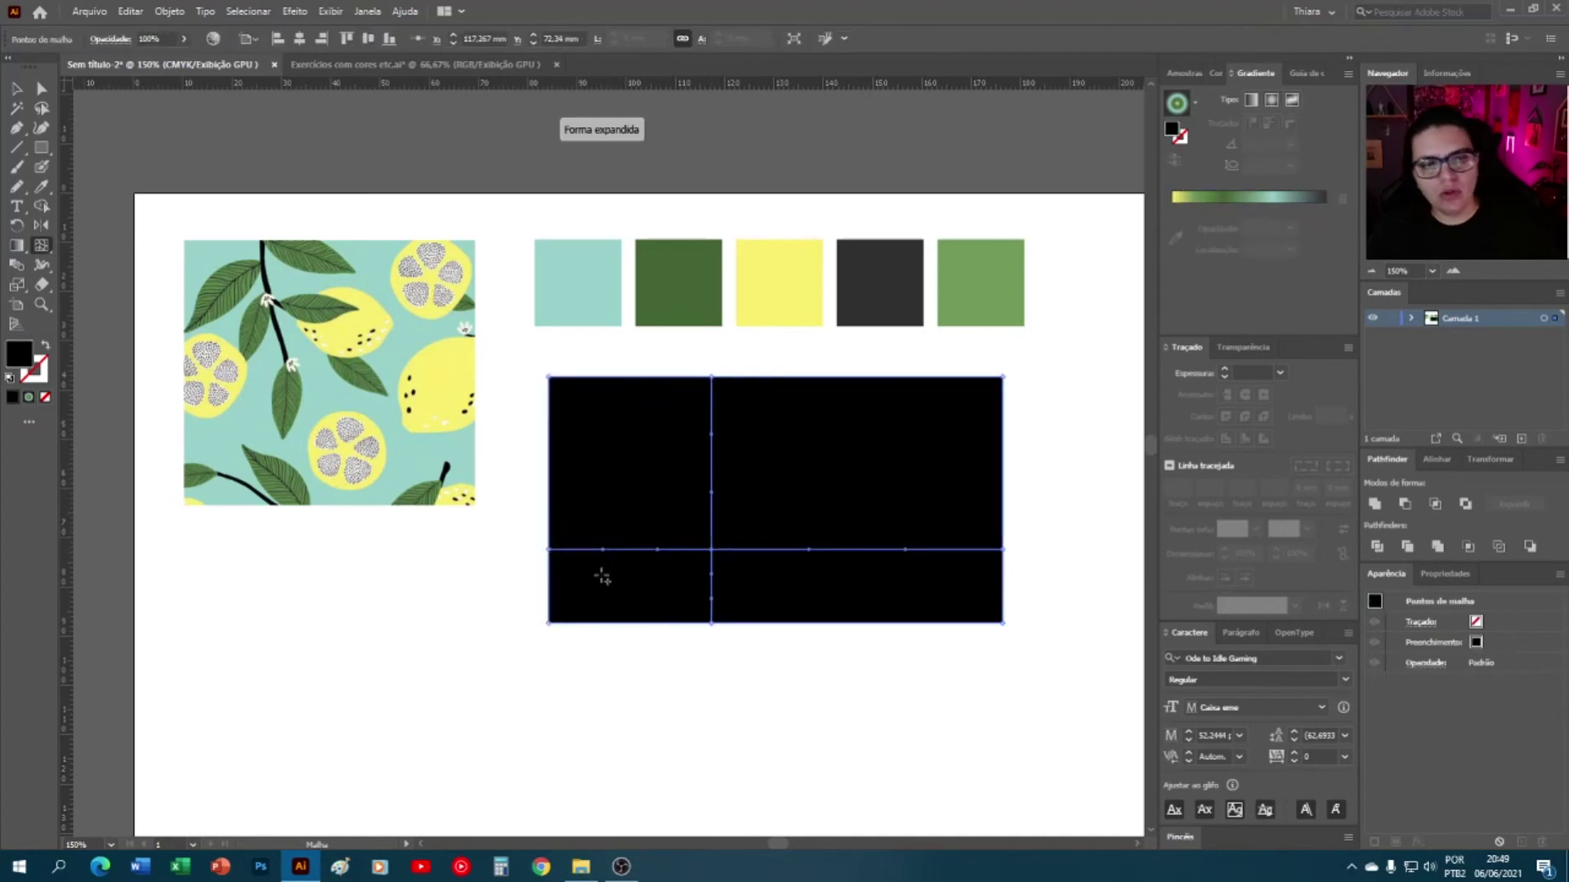
- Undo the mesh point and redraw the large rectangle's radial gradient from its upper-left part toward the lower-right corner with the Gradient tool
key("ctrl+z")
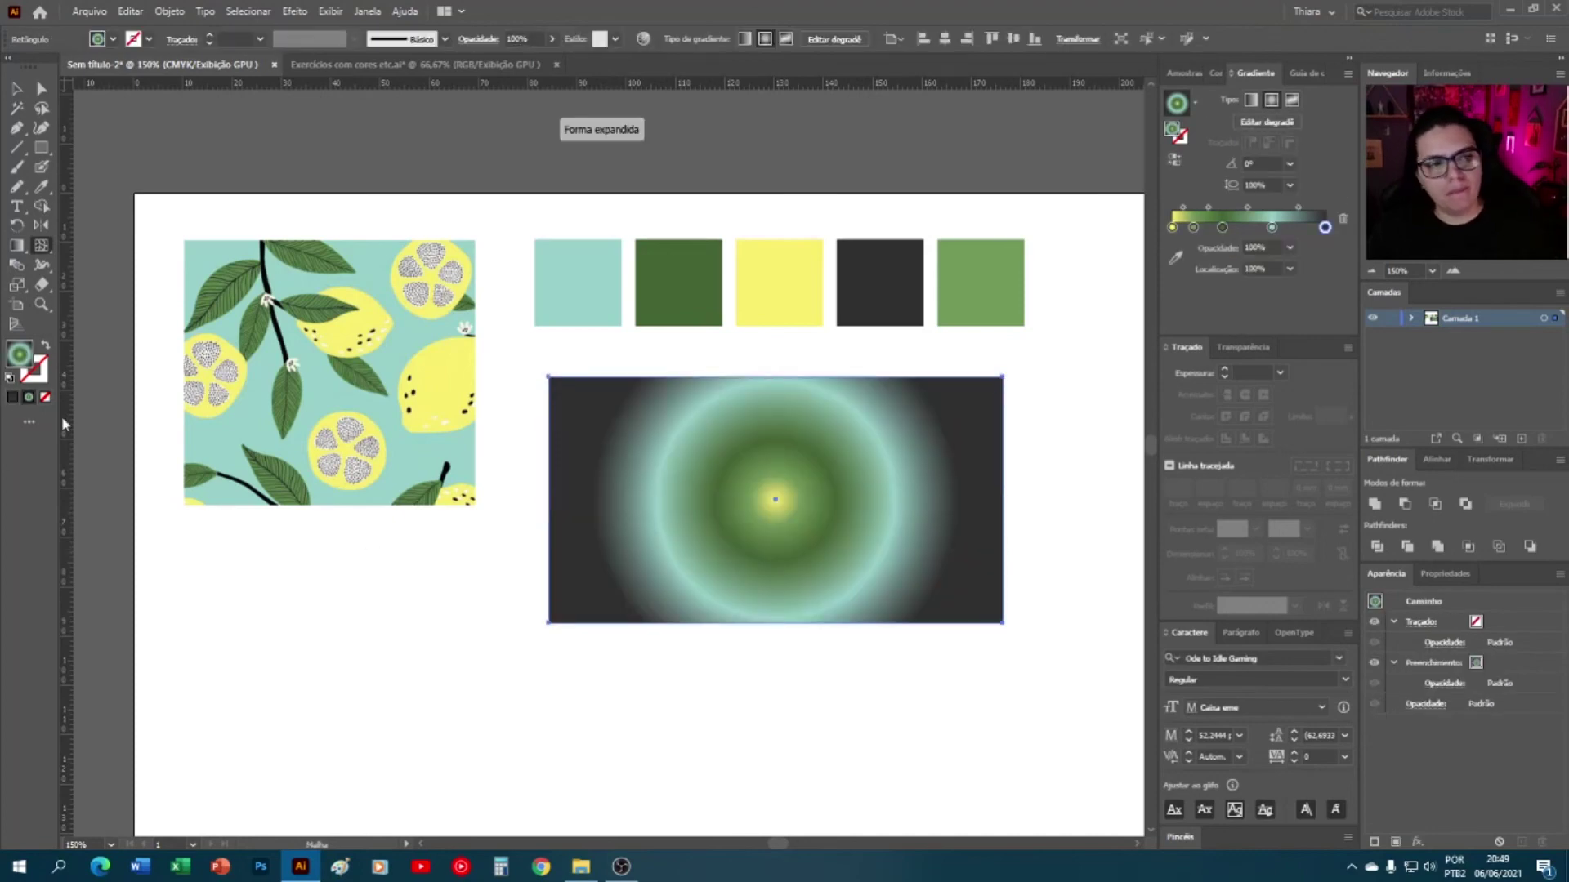
left_click(15, 247)
left_click_drag(672, 556, 952, 452)
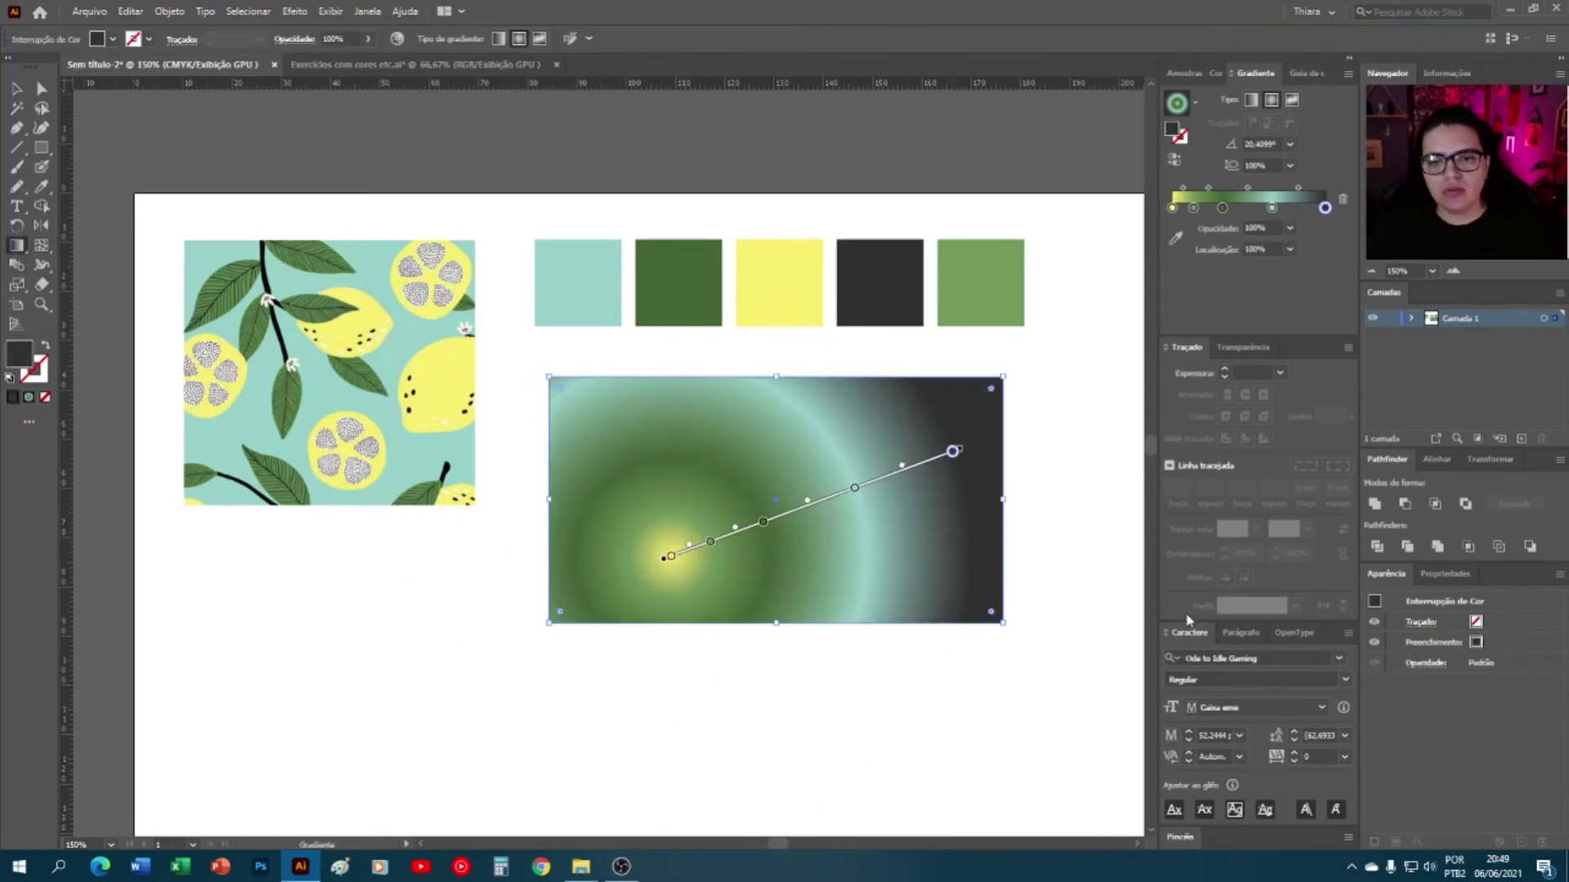
left_click_drag(720, 444, 964, 581)
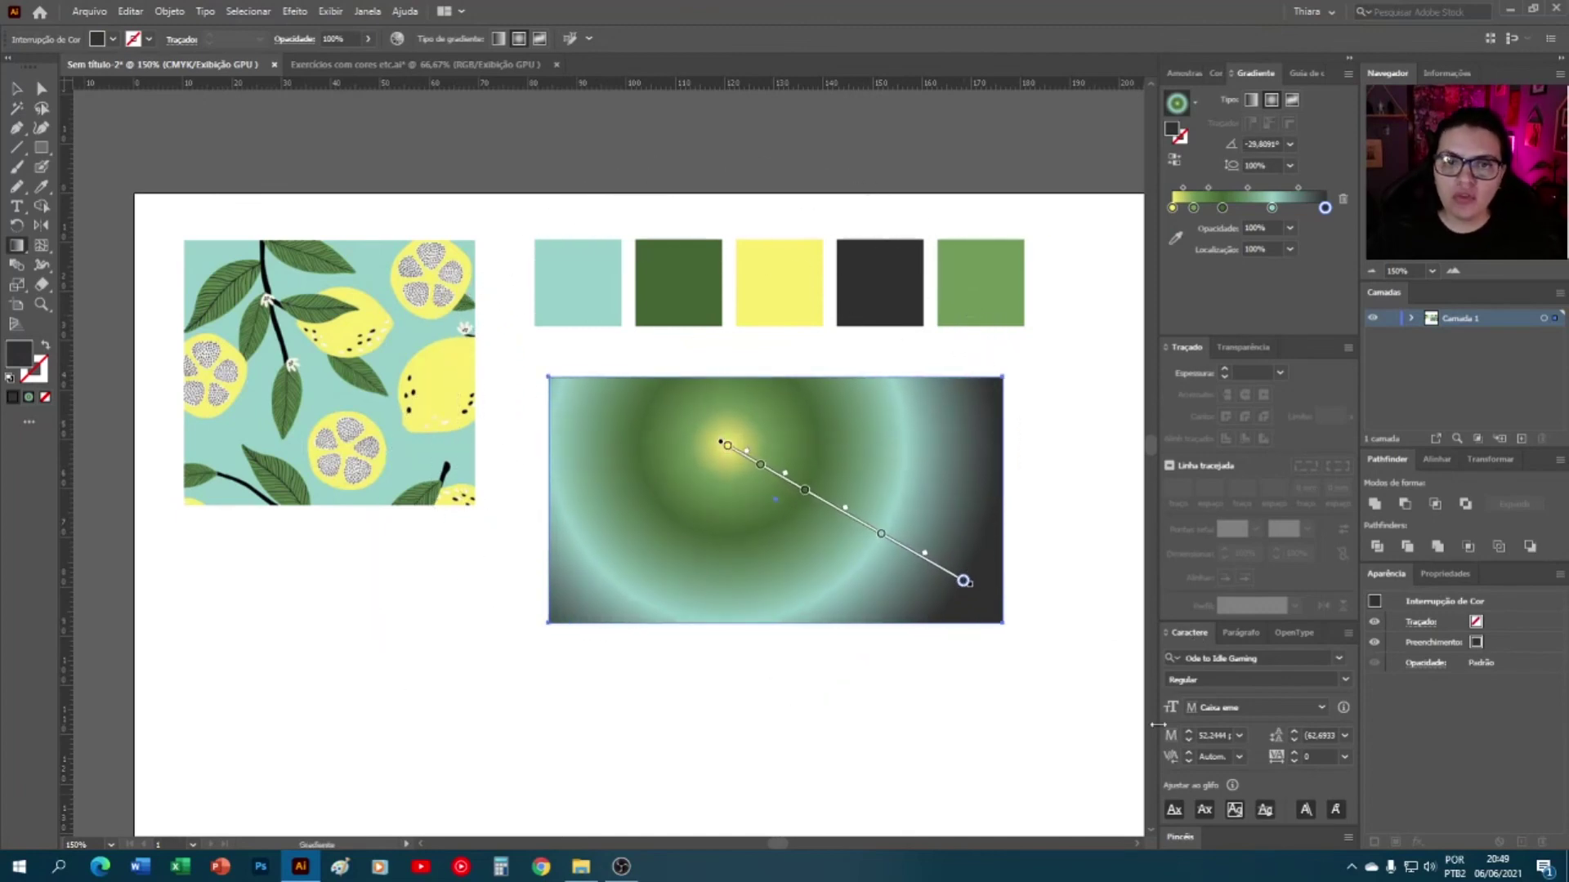
key("v")
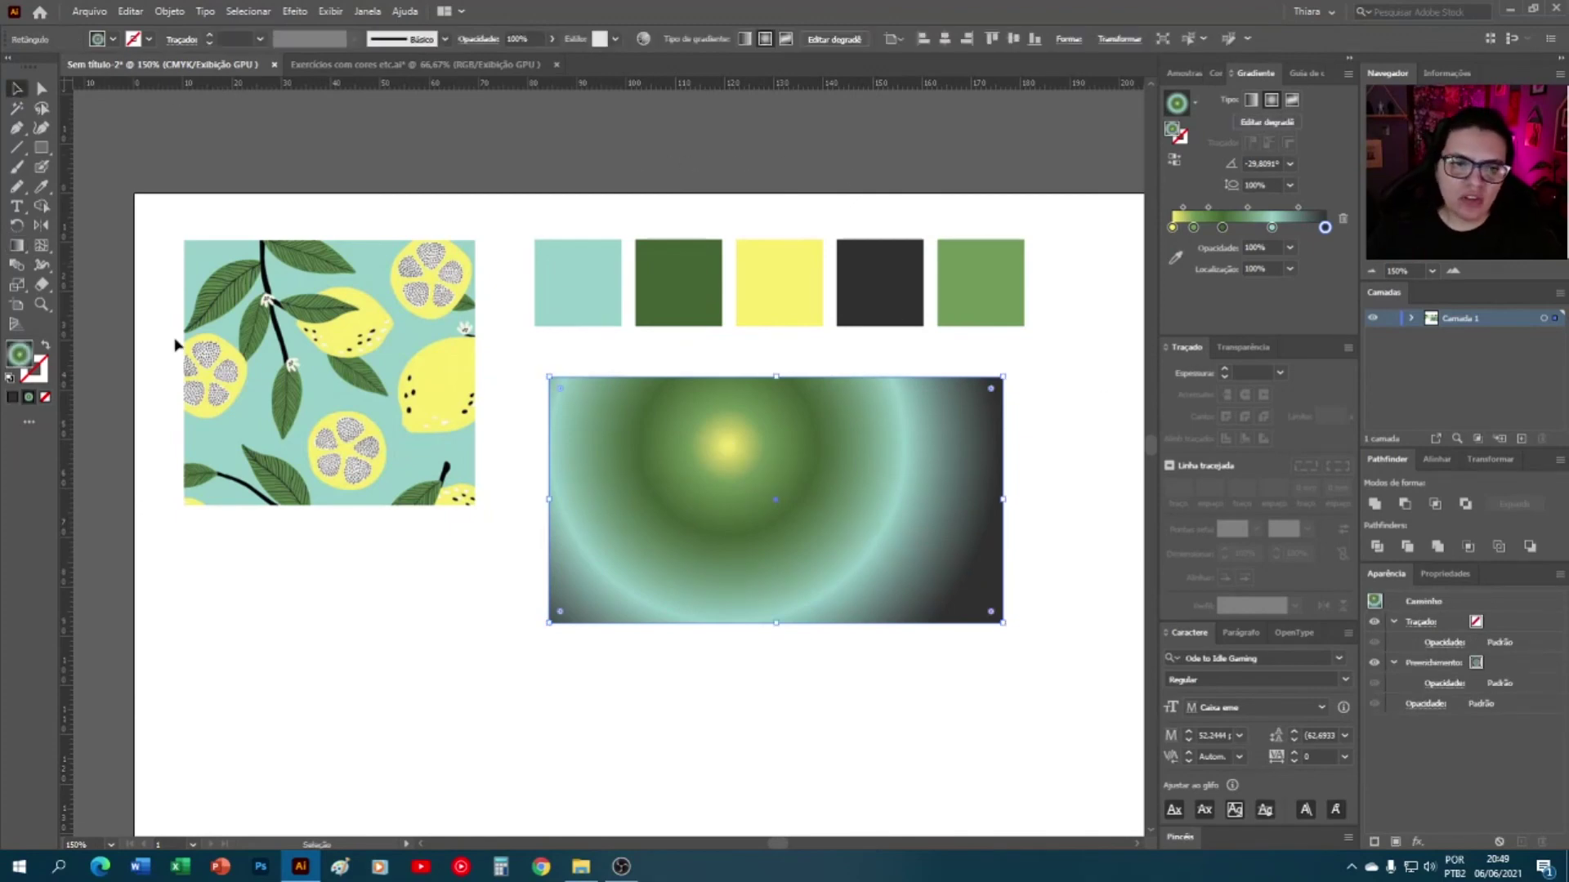
- Draw a second rectangle below the lemon image, matching its width, and set its fill to a freeform gradient
left_click(41, 151)
left_click_drag(187, 537, 476, 693)
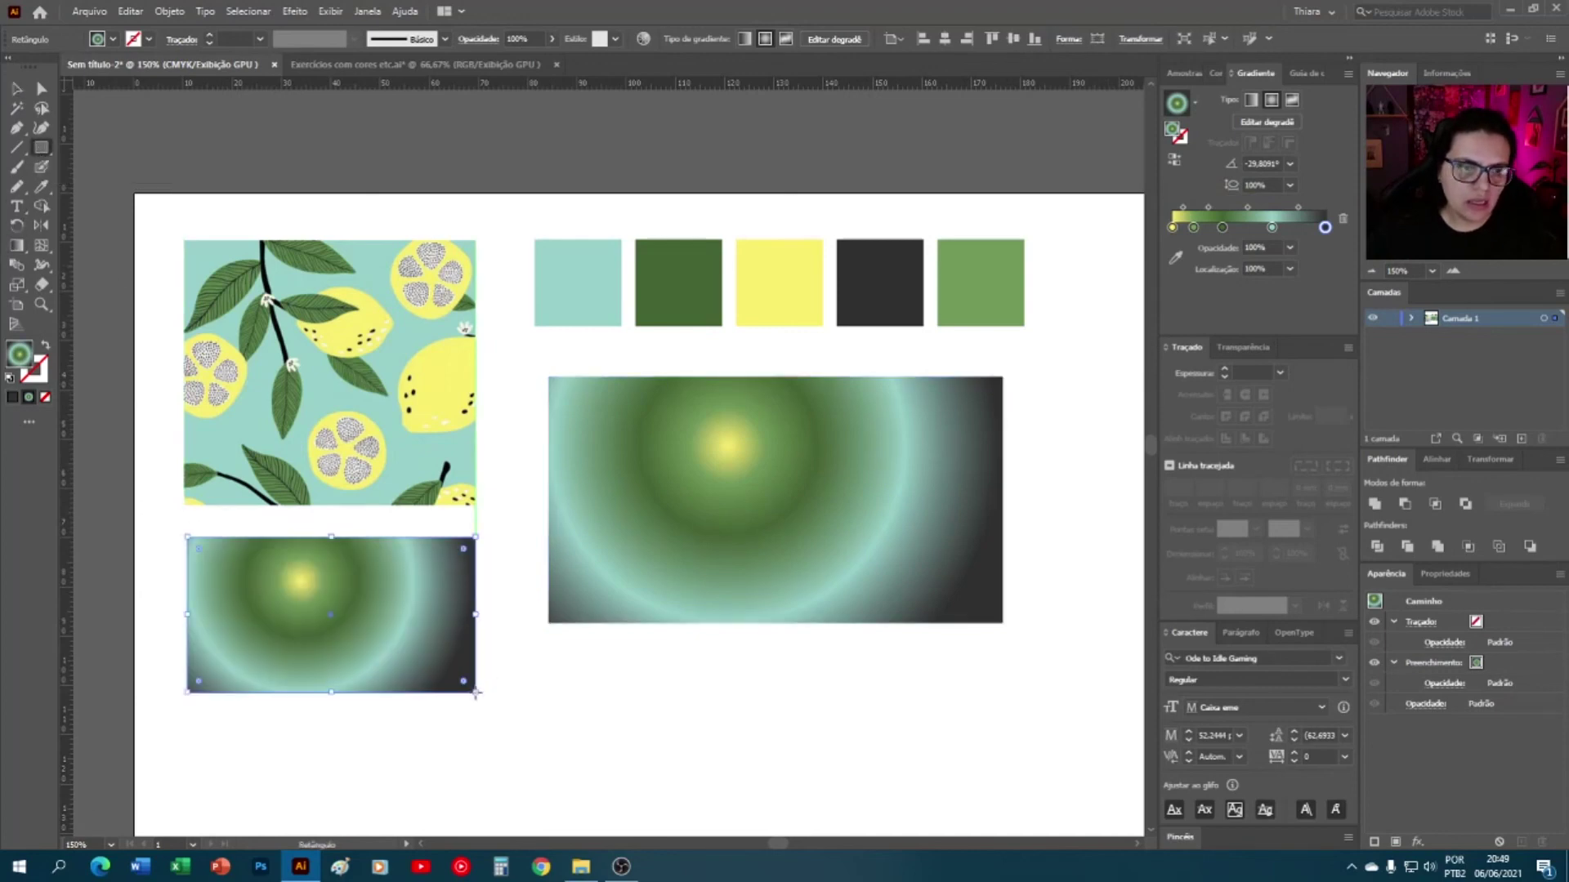
left_click(1296, 100)
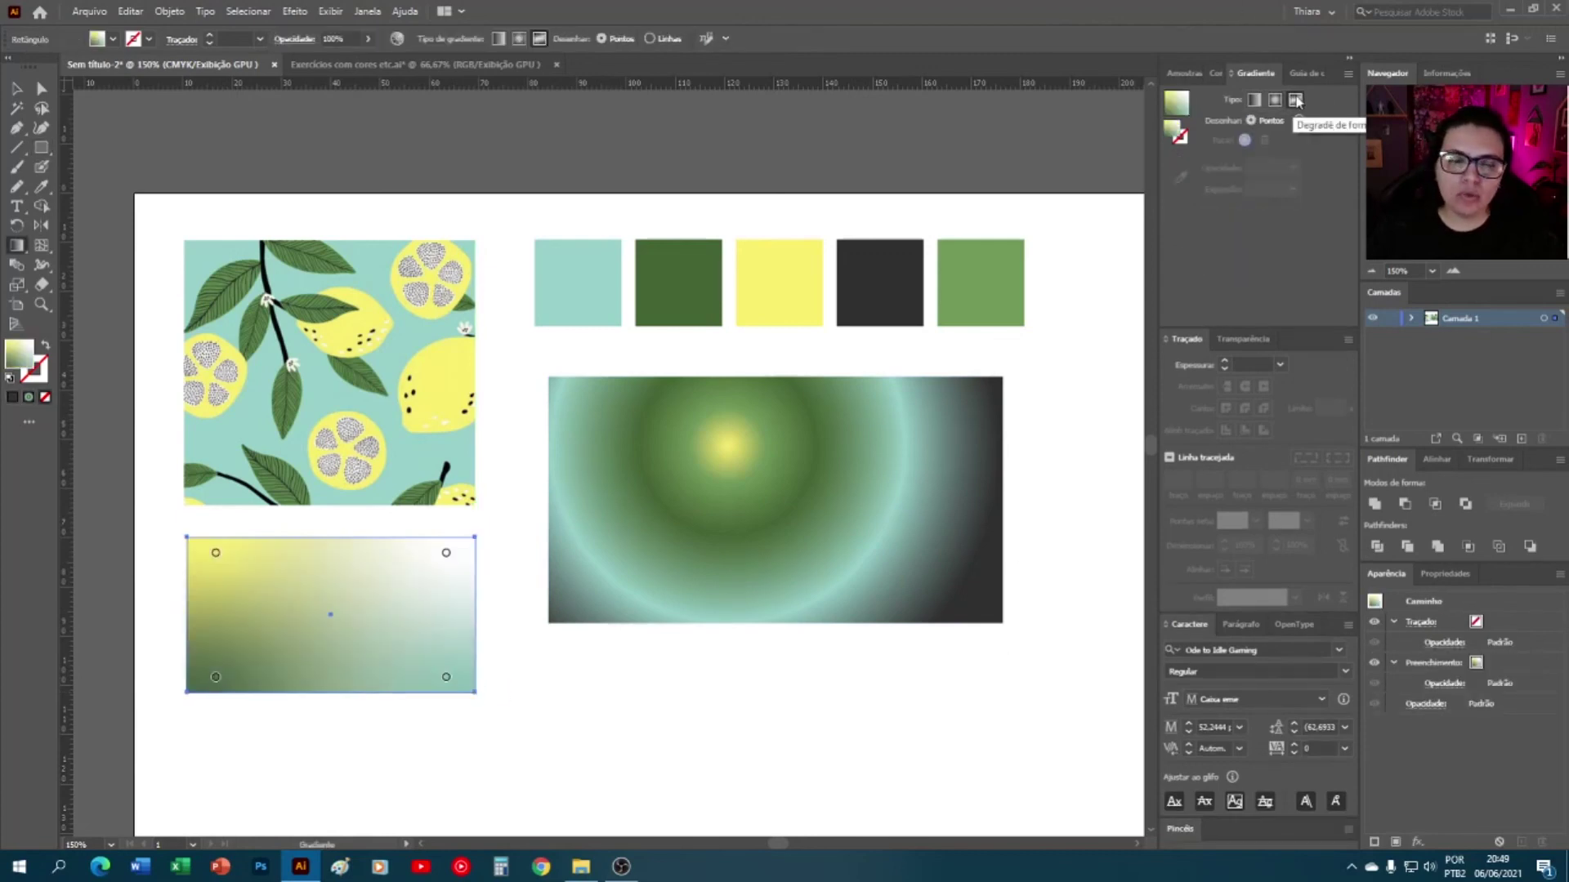
- Add four freeform colour points inside the small rectangle: one at the middle left, two in the upper half and one lower right
left_click(253, 606)
left_click(395, 567)
left_click(387, 660)
left_click(321, 578)
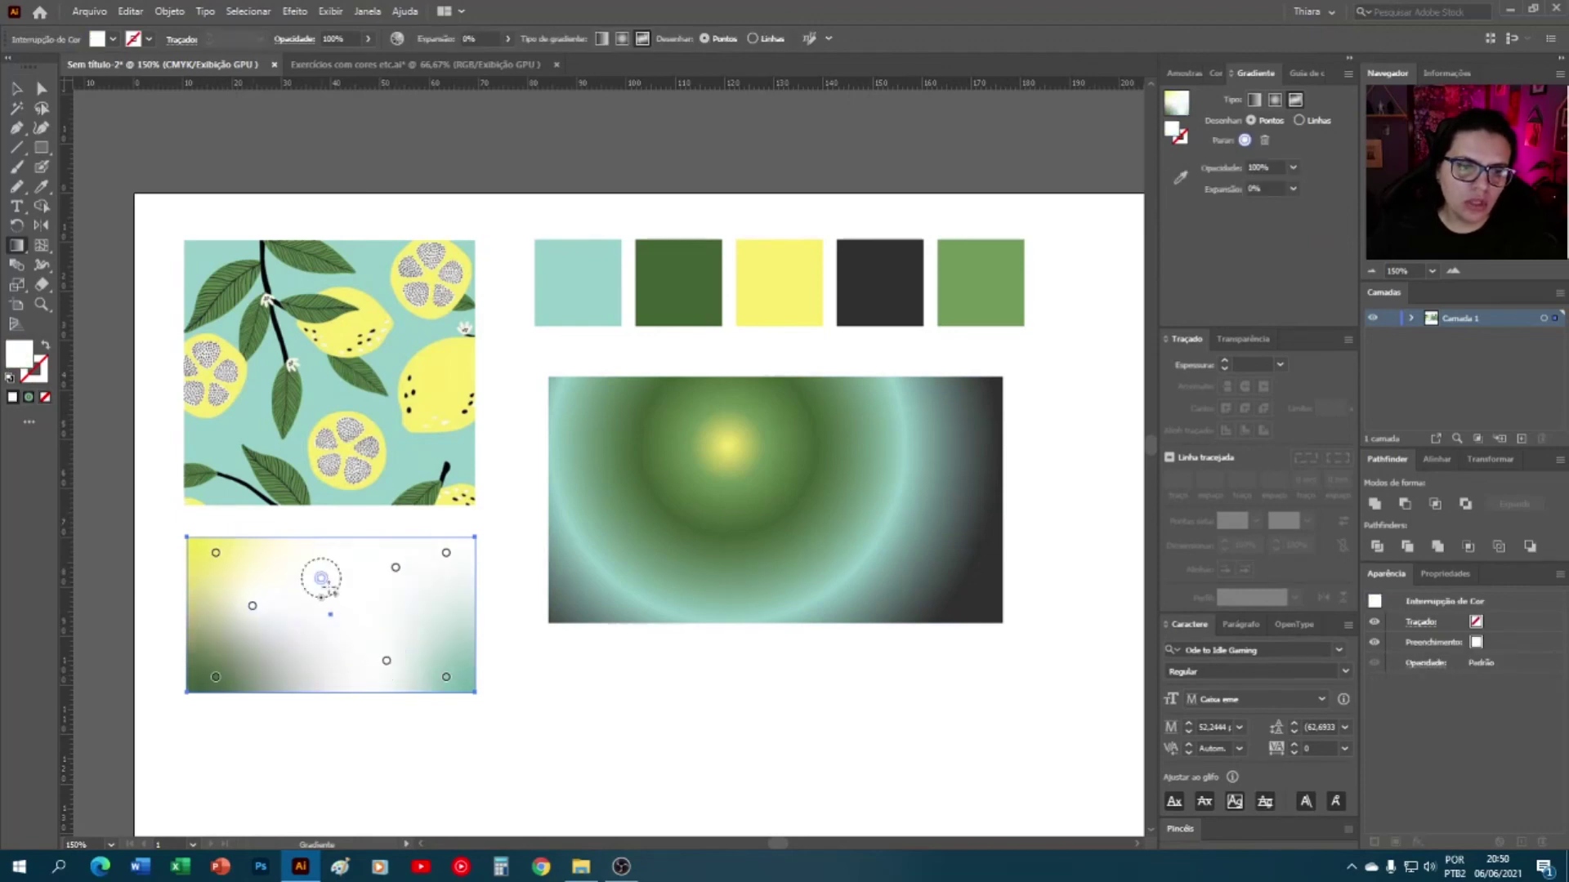
left_click(16, 89)
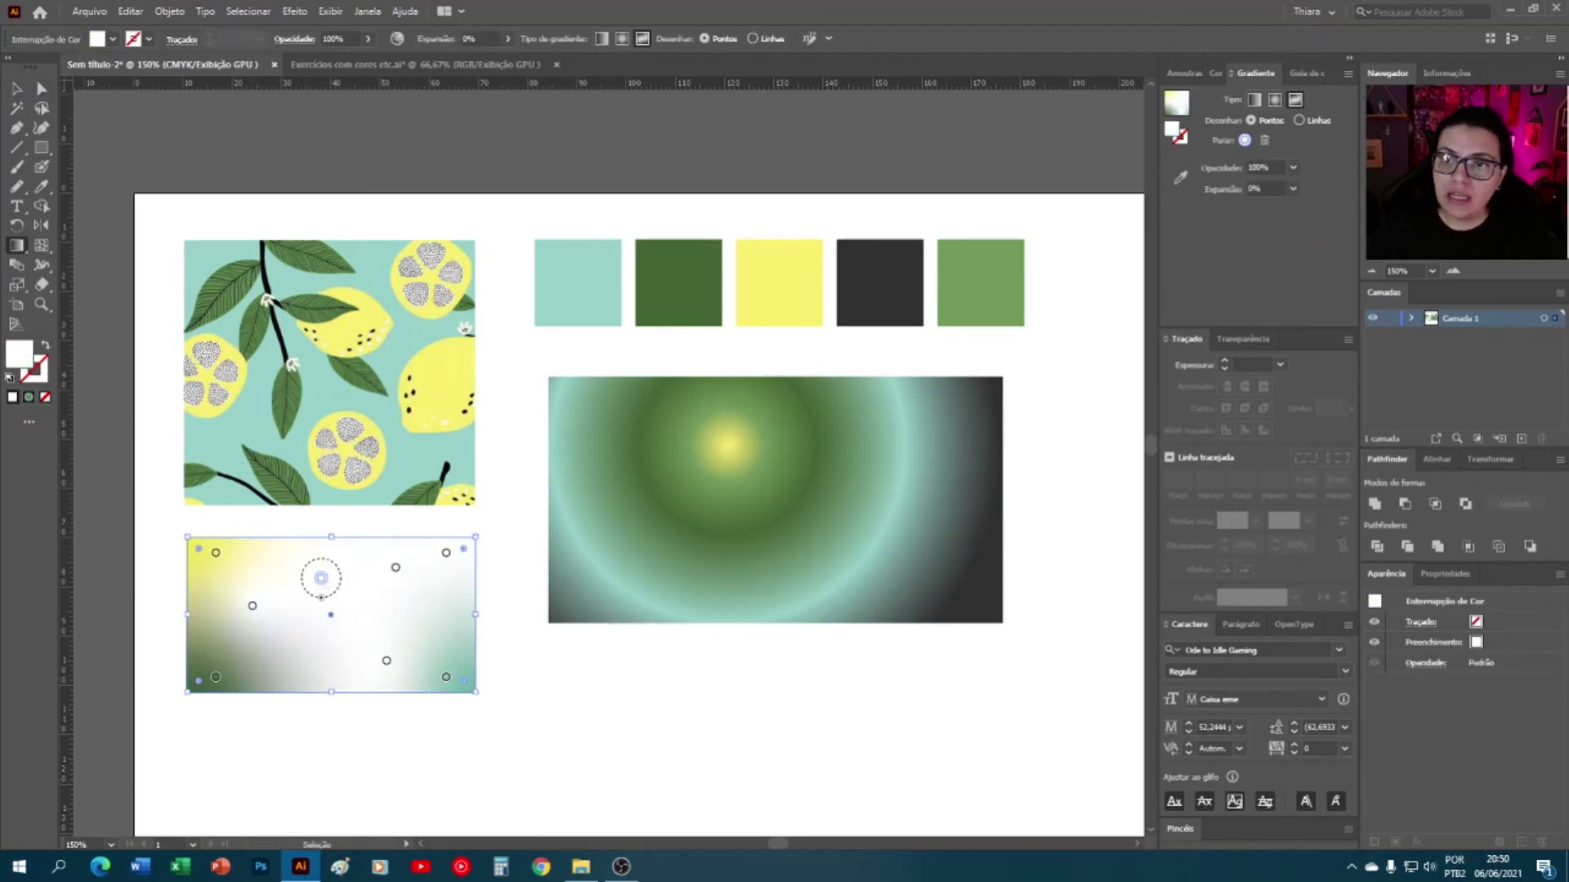
- Recolour the small rectangle's upper-left corner point with the palette's dark green and the inner left point with its yellow
key("g")
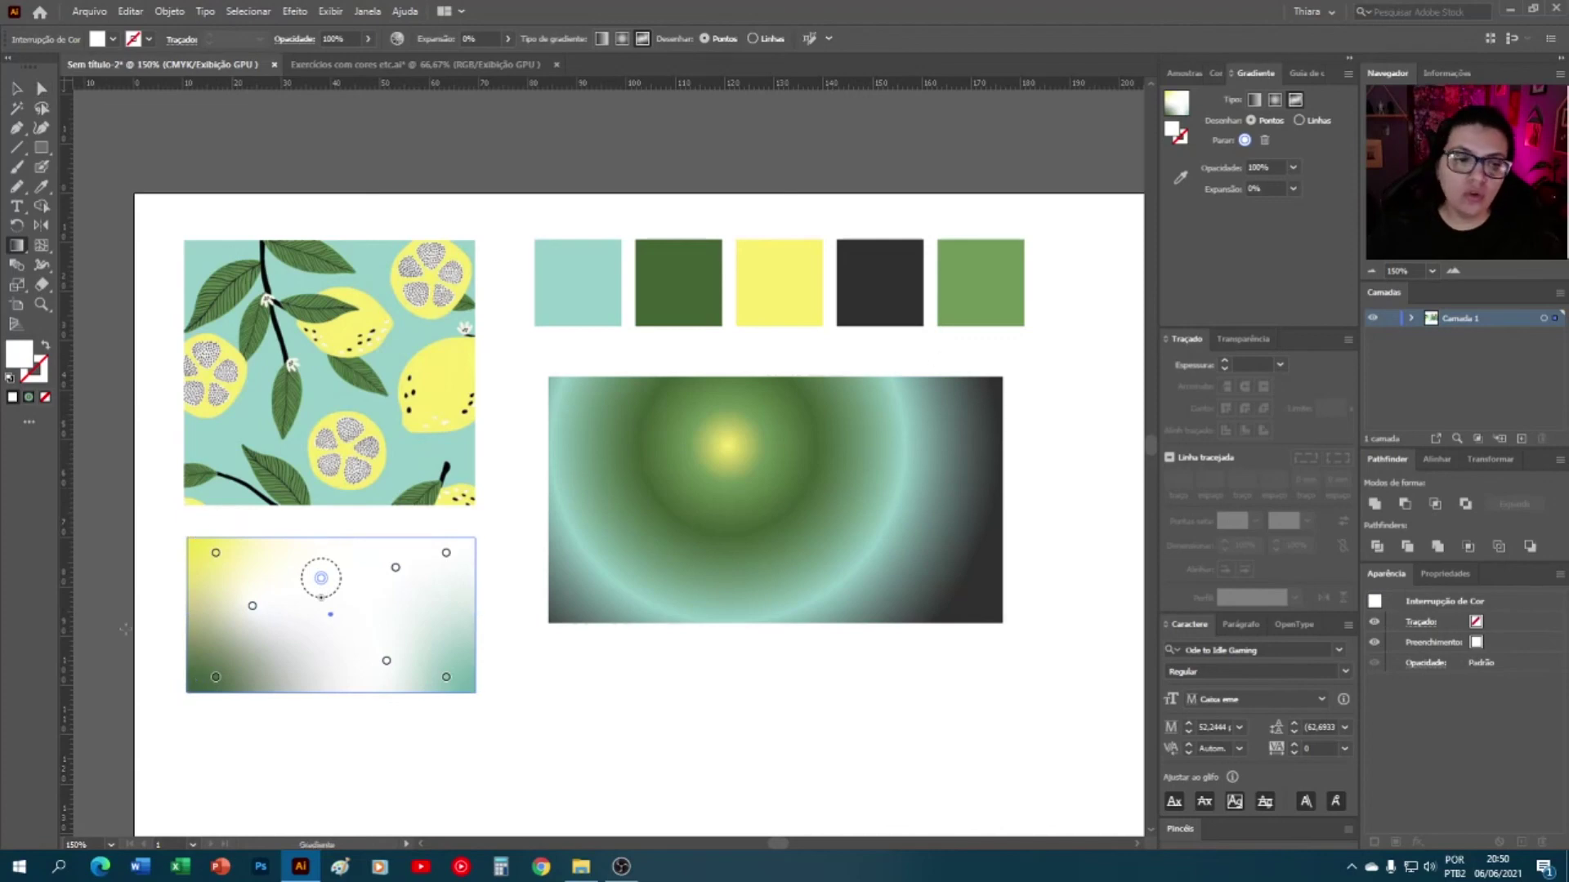
left_click(216, 553)
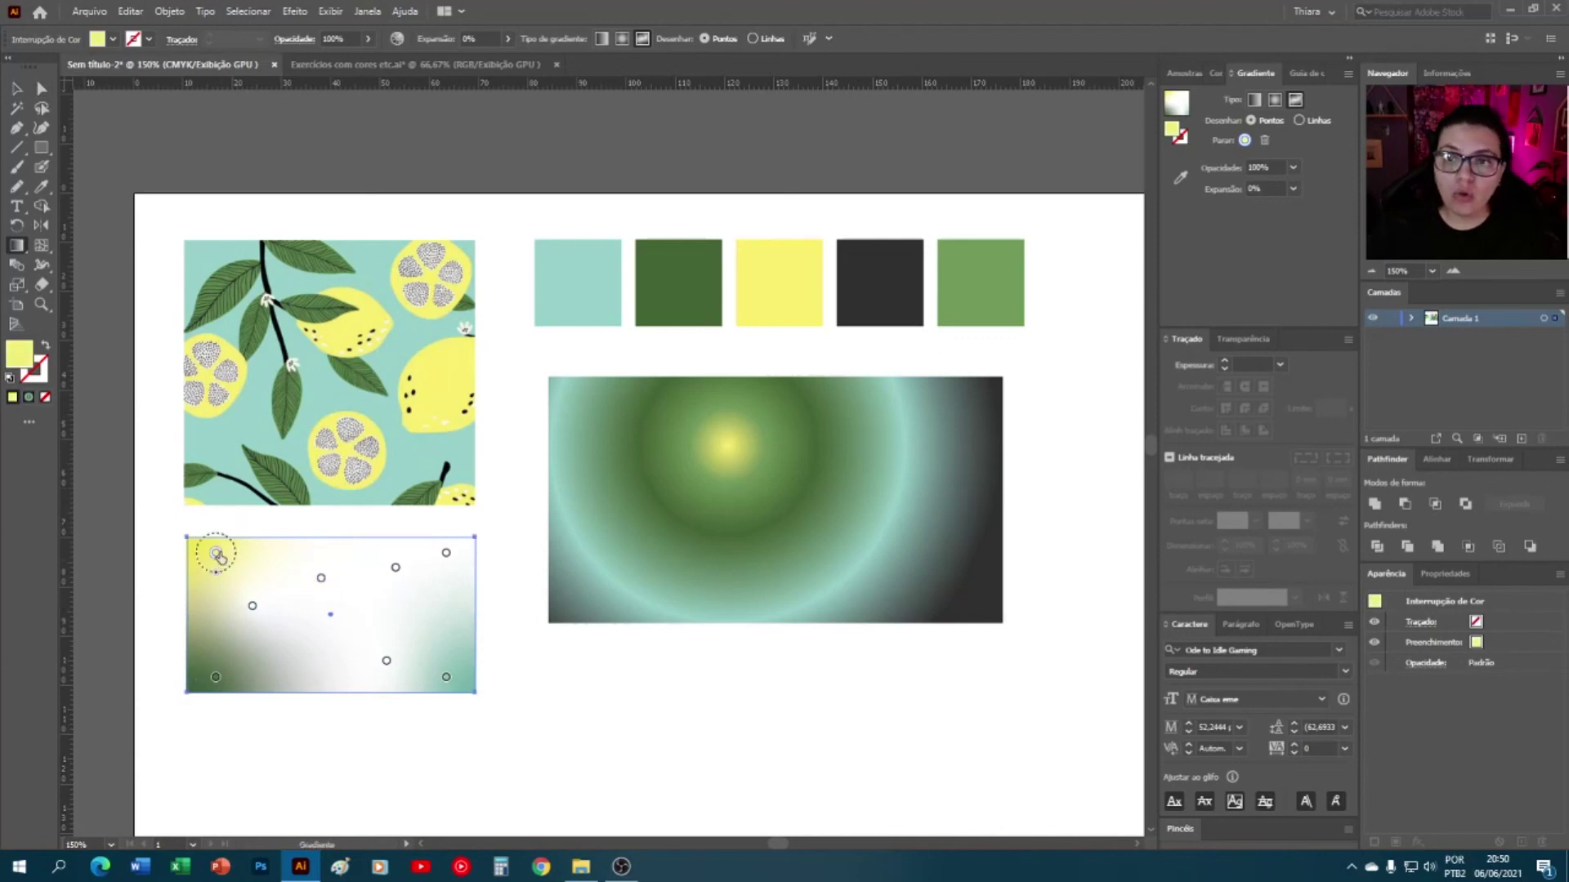
left_click(1179, 179)
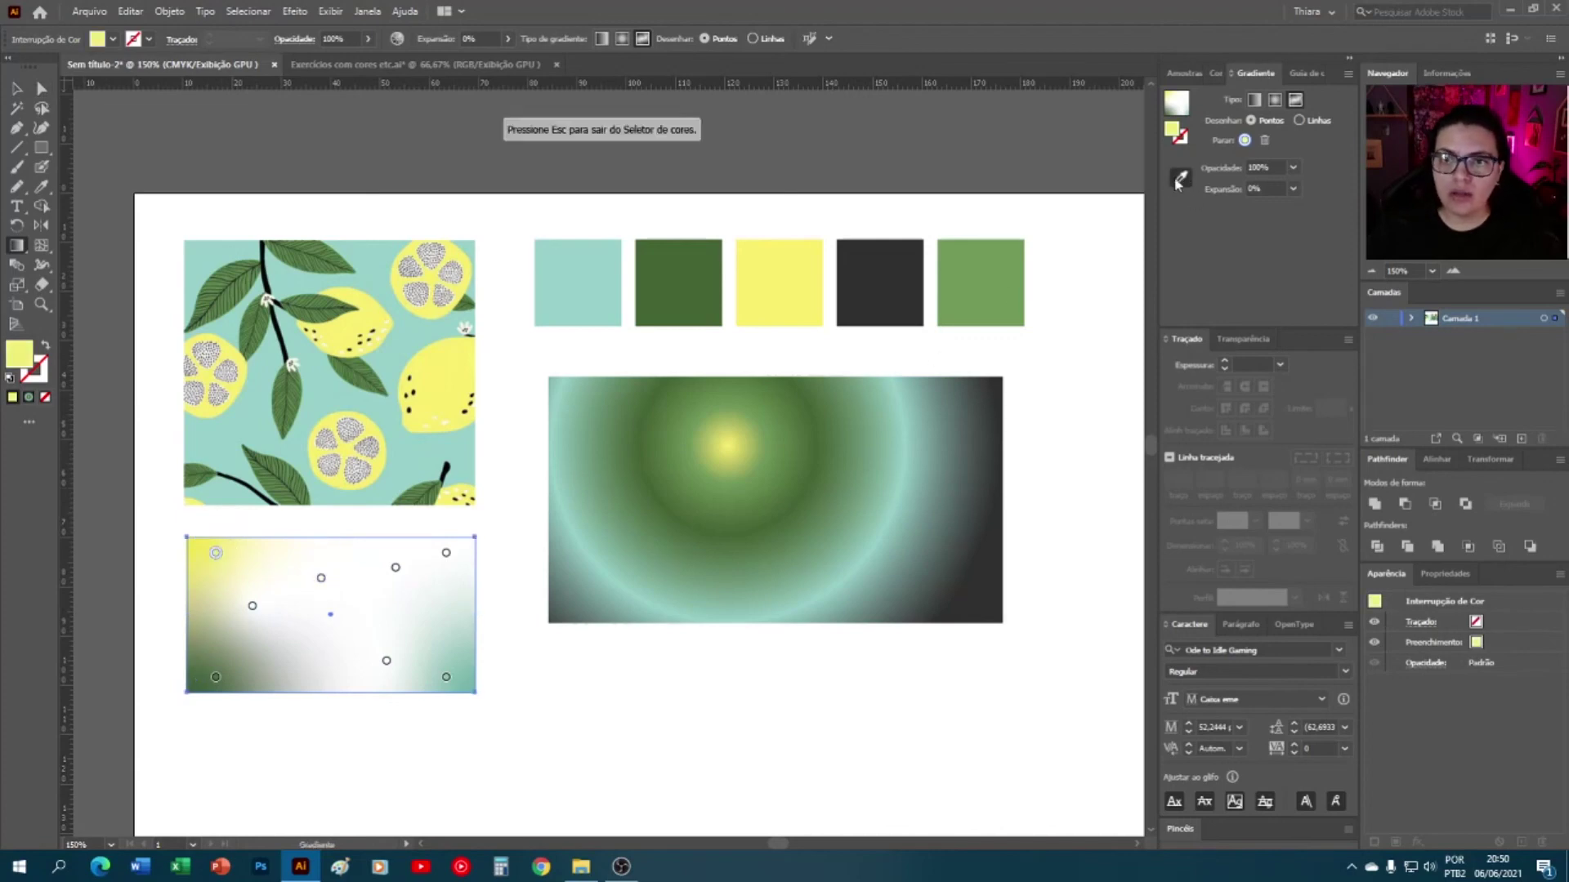
left_click(662, 281)
left_click(253, 605)
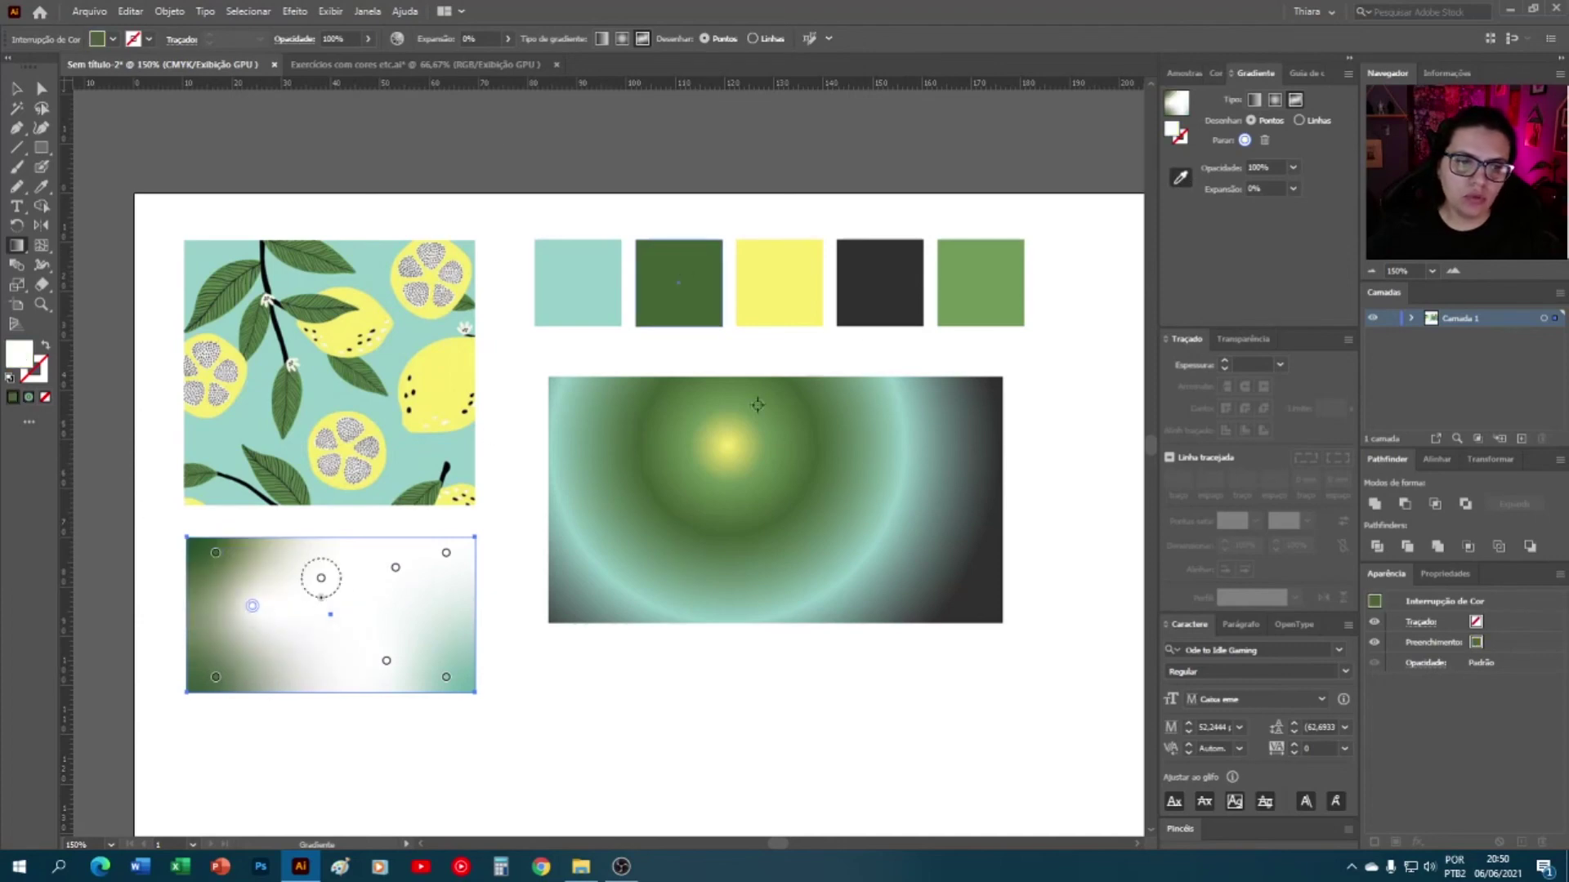
left_click(1182, 183)
left_click(778, 282)
- Recolour the inner upper-right point with the palette's dark green and the inner lower-right point with its light teal
left_click(395, 568)
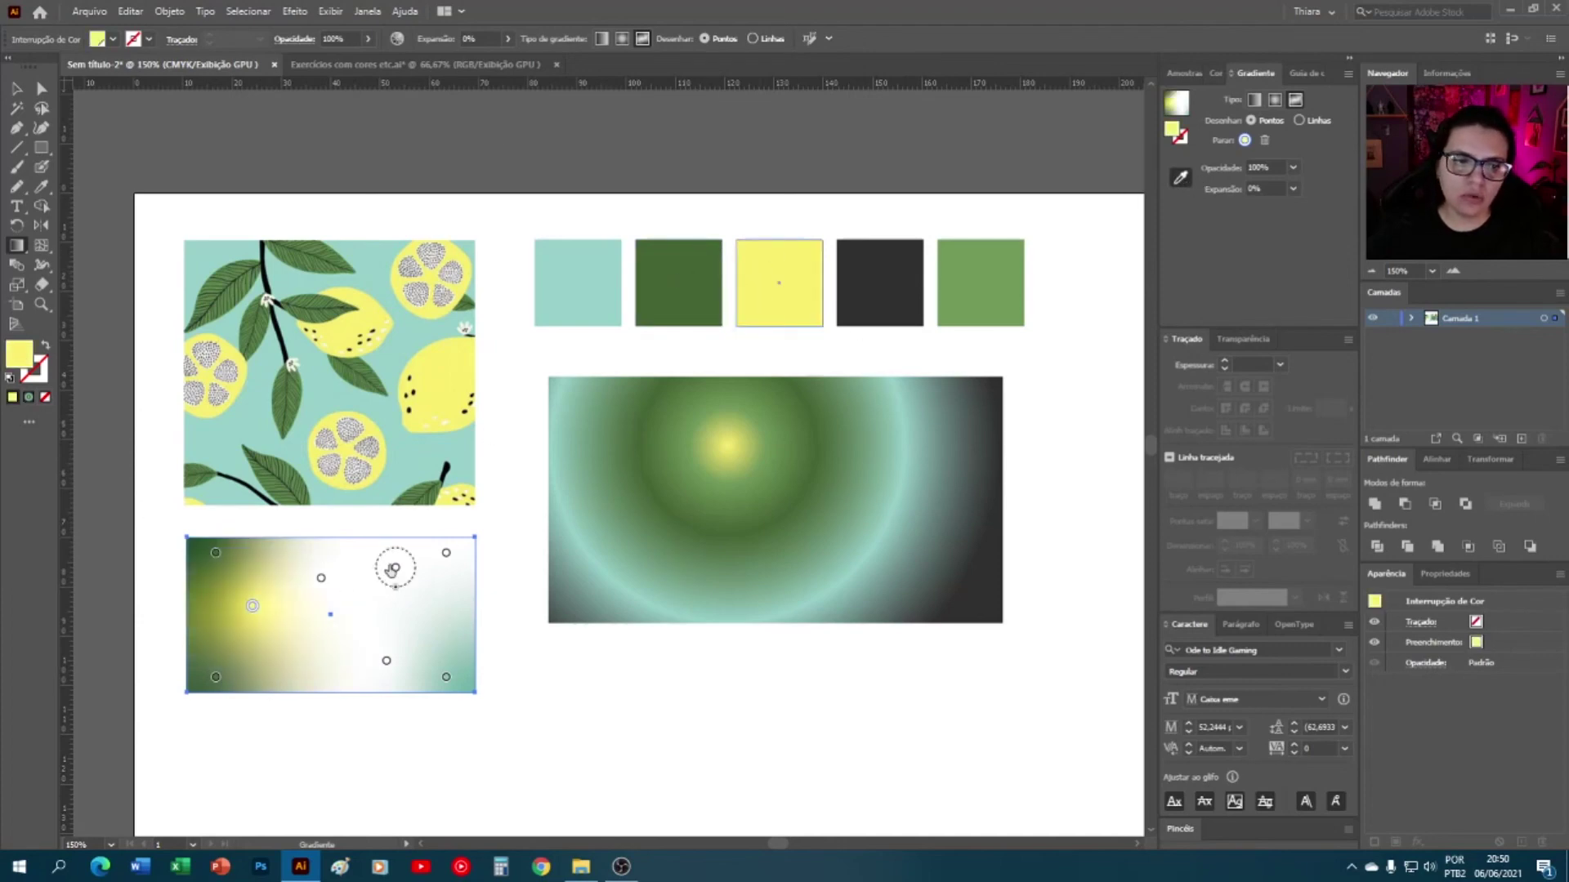
left_click(675, 282)
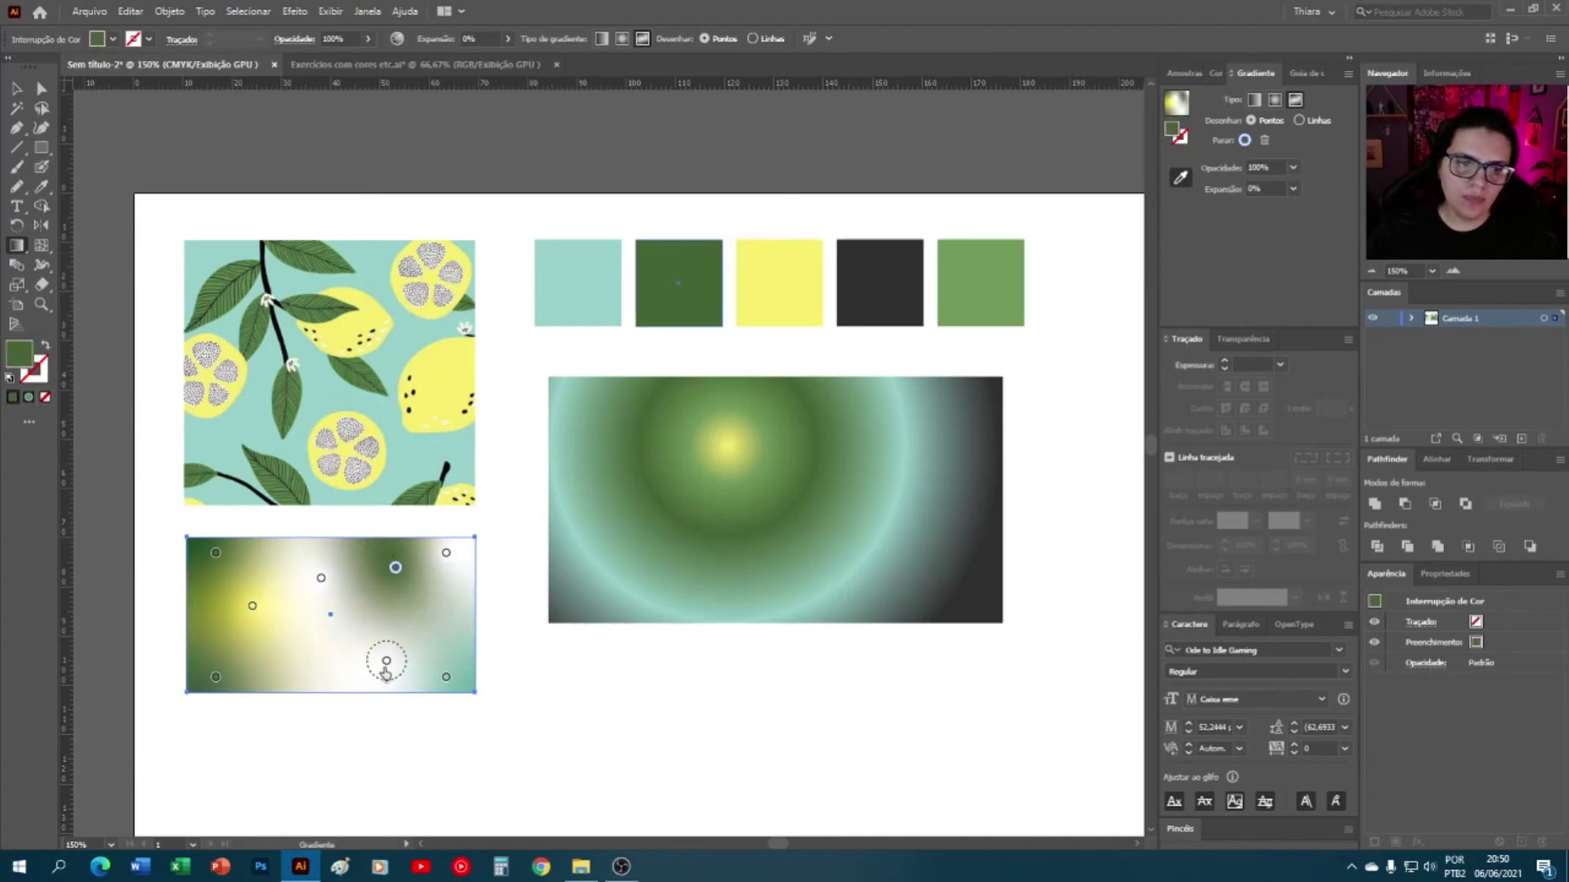
left_click(386, 660)
left_click(568, 271)
- Recolour the upper-right corner point with the palette's dark grey and the lower-right corner point with its dark green
left_click(446, 552)
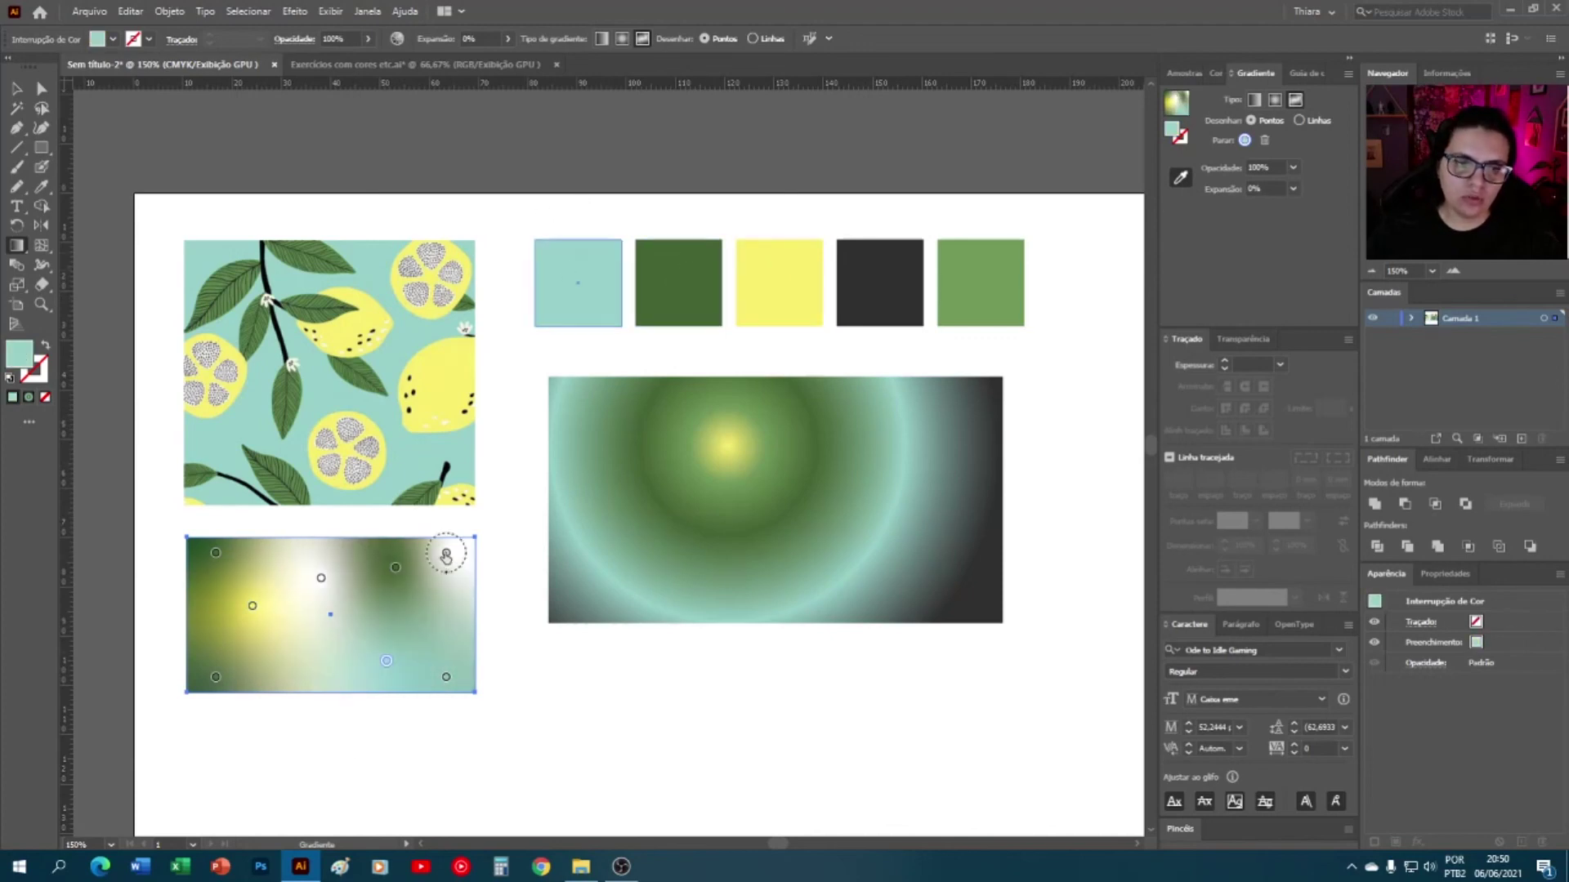
left_click(860, 296)
left_click(446, 676)
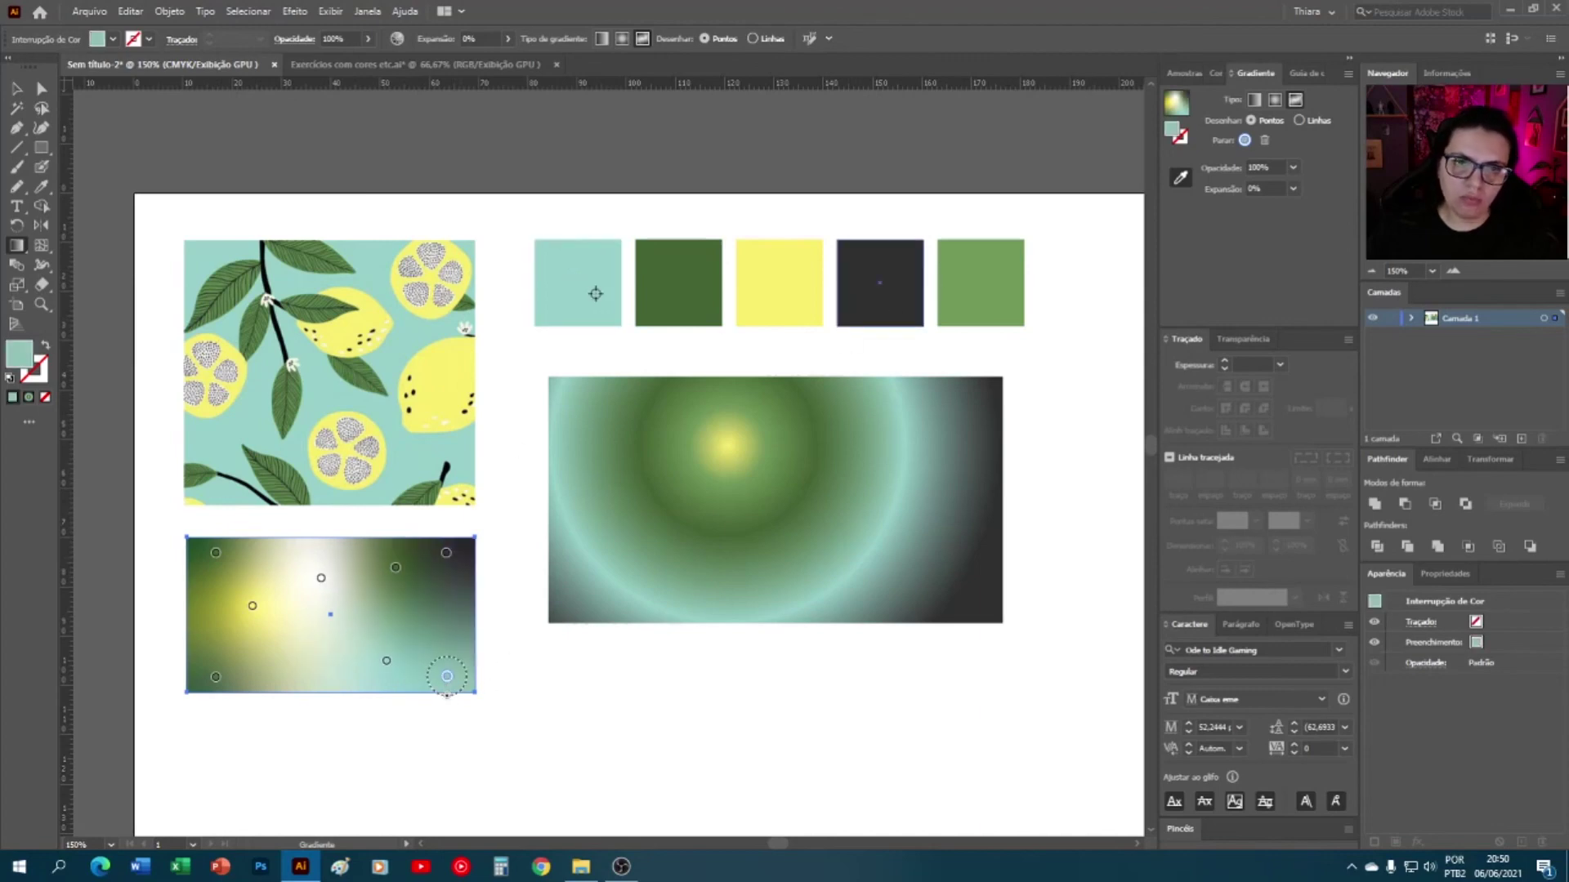
left_click(684, 292)
- Set the small rectangle's lower-left corner colour point to the palette's light teal
left_click(215, 676)
left_click(578, 280)
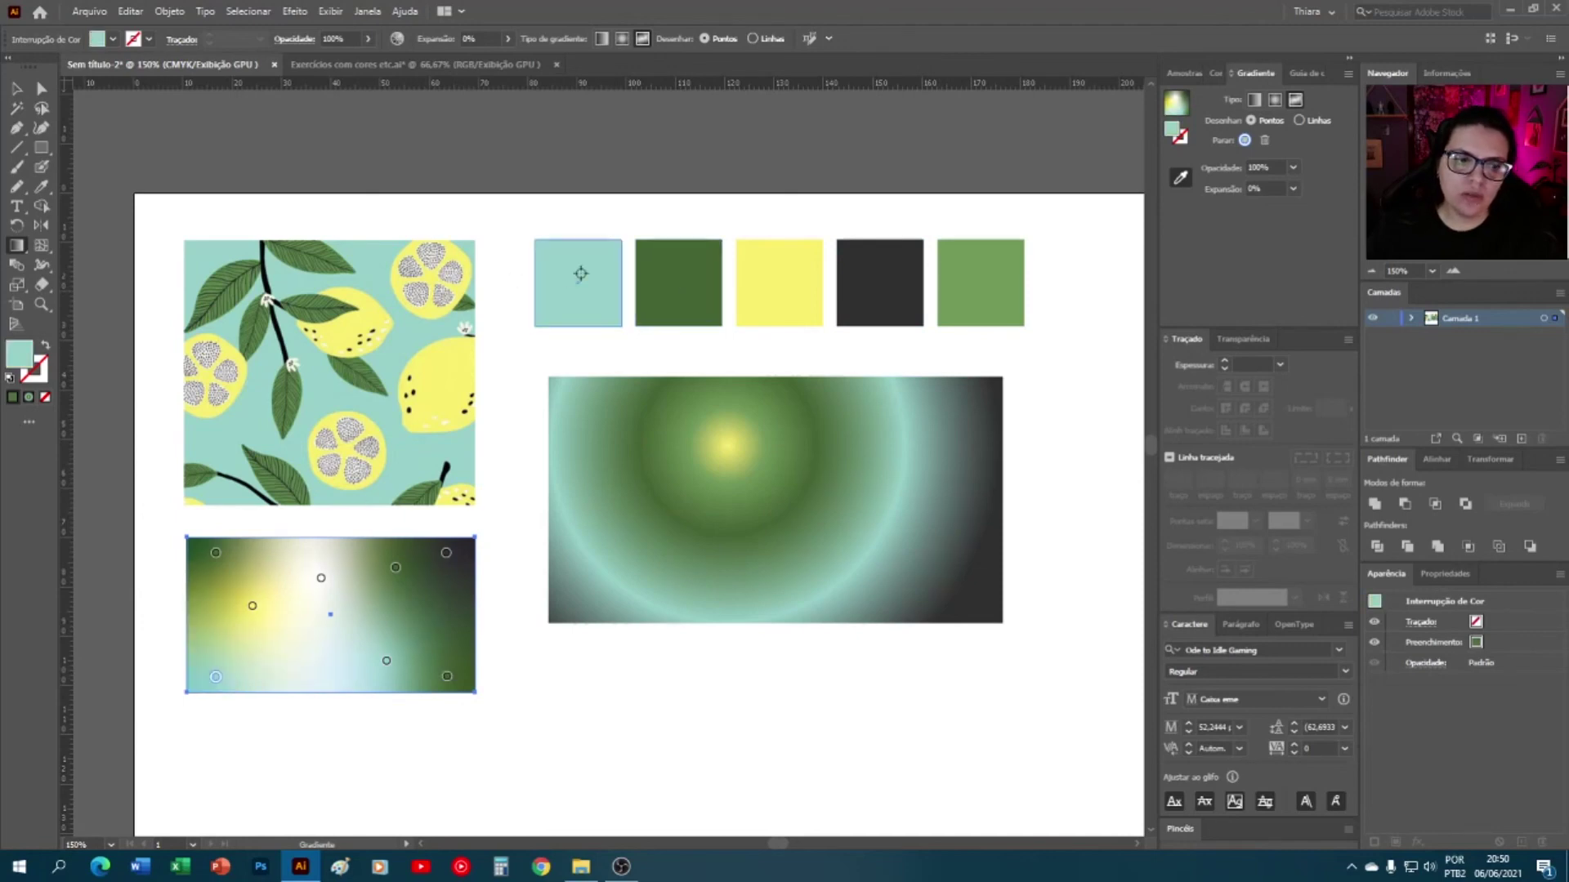
left_click(305, 657)
left_click(404, 704)
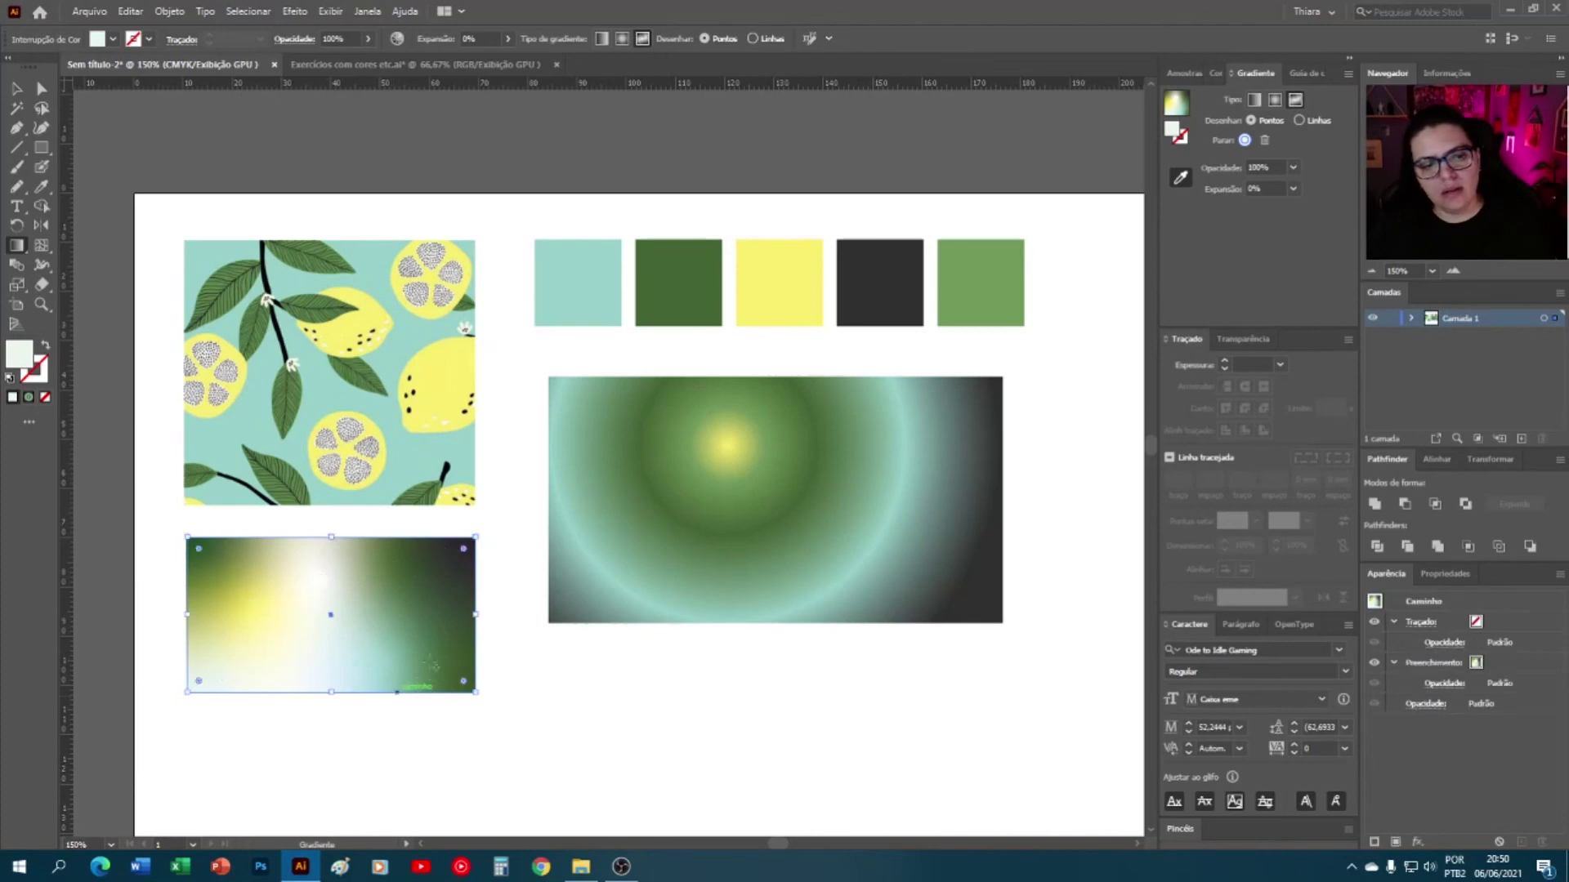
left_click(216, 676)
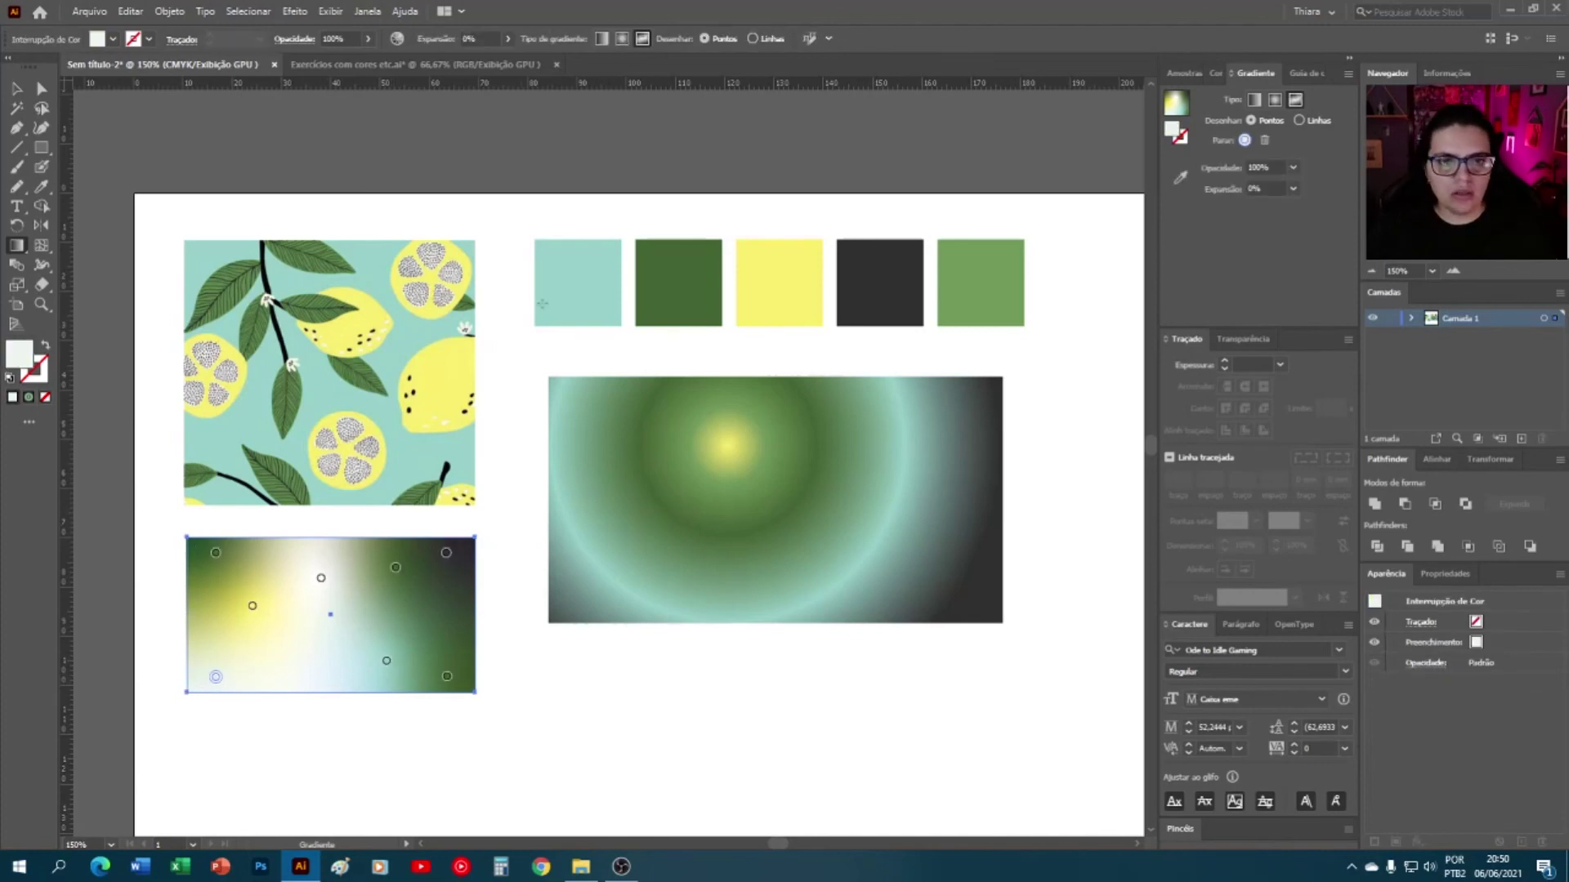
left_click(1180, 177)
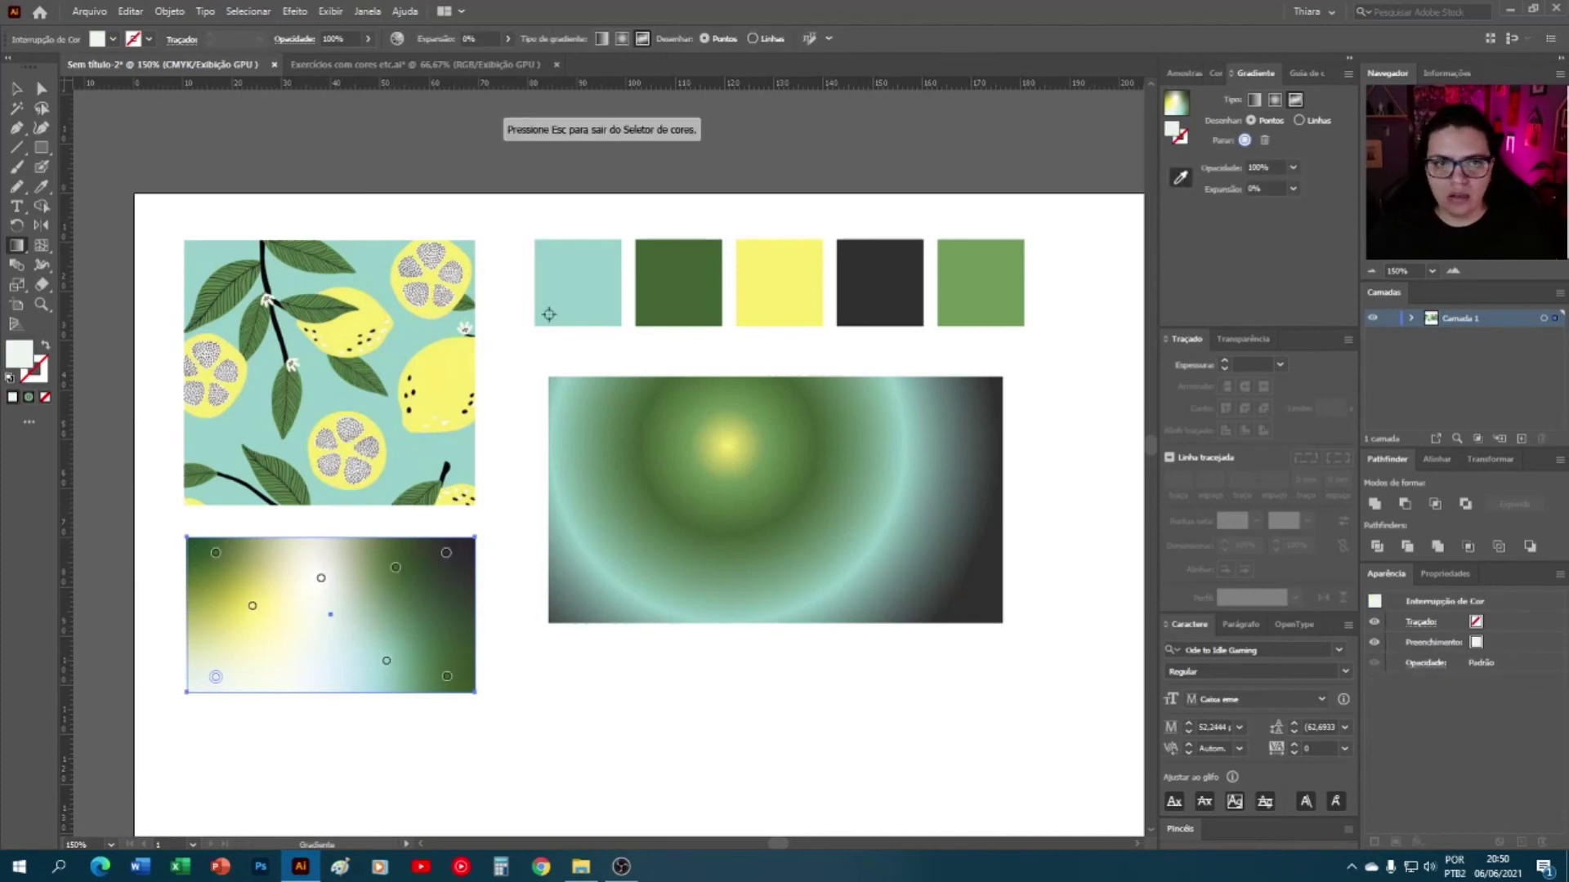
left_click(571, 288)
key("Escape")
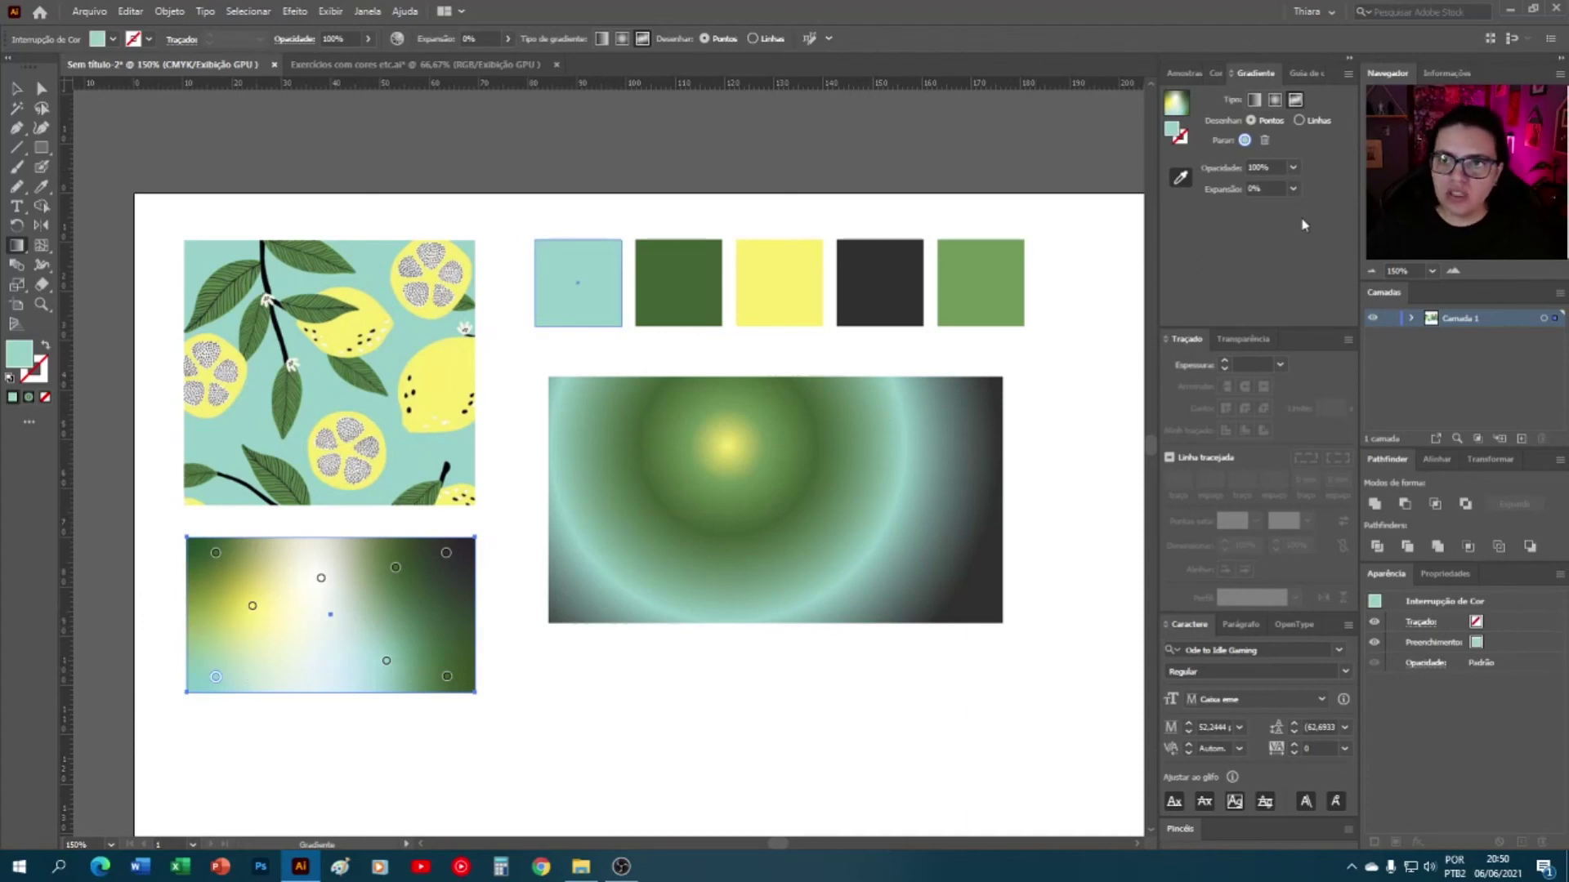